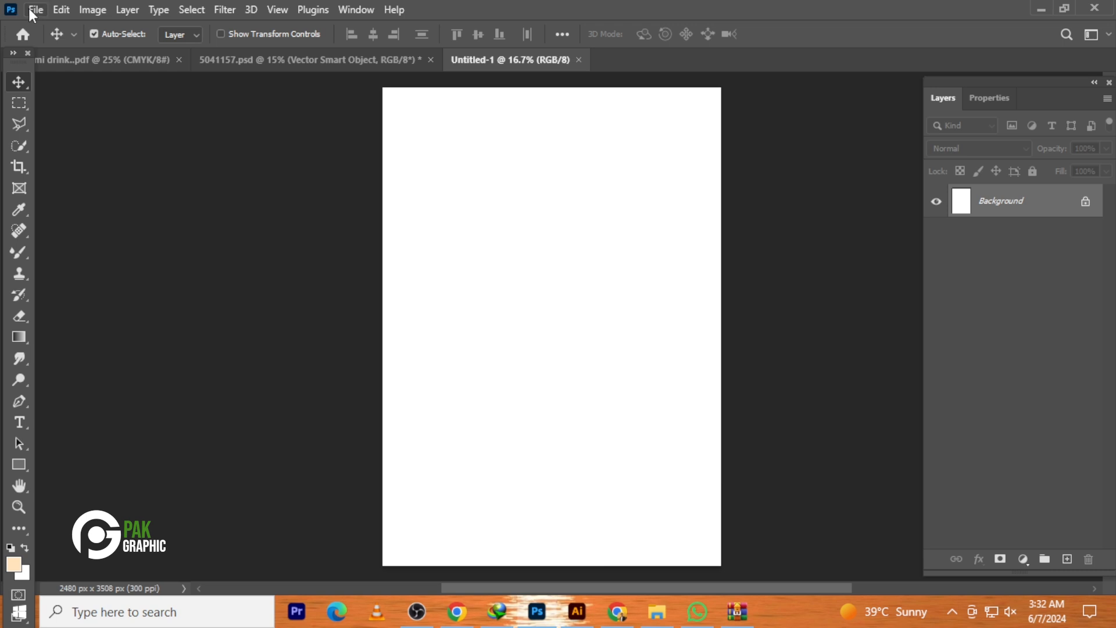
Create a new document named PosterDesign at 2480 x 3508 pixels, 300 pixels/inch, in RGB Color
{"action": "left_click", "coordinate": [32, 14]}
{"action": "left_click", "coordinate": [37, 30]}
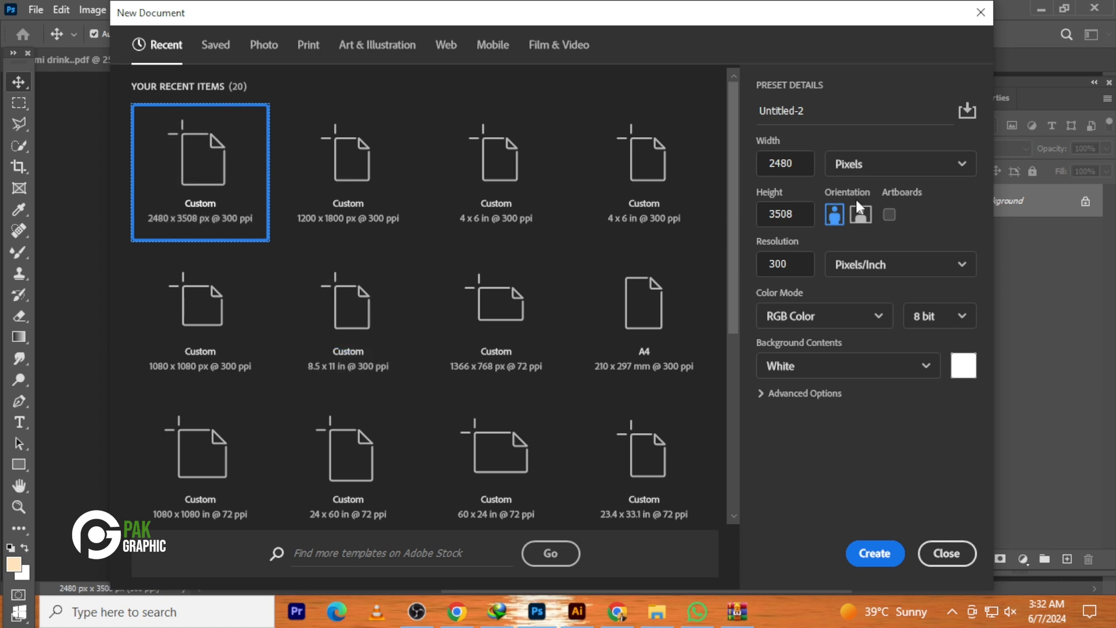
{"action": "left_click", "coordinate": [817, 114]}
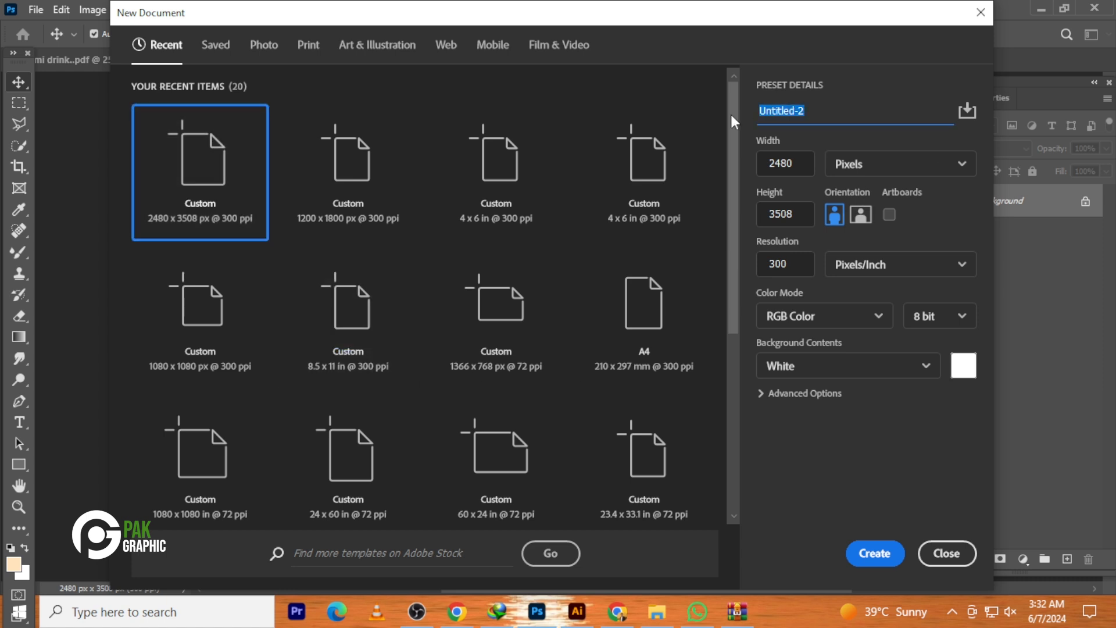
{"action": "type", "text": "PosterDesign"}
{"action": "key", "text": "Return"}
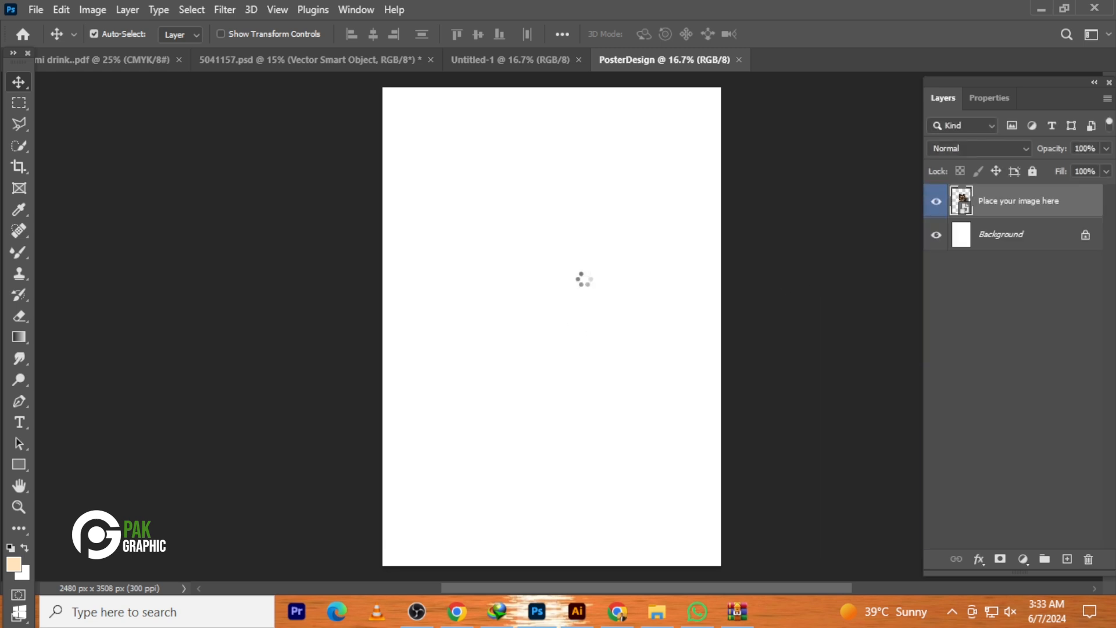
Move the coffee bag and cup image down to just below the middle of the page
{"action": "left_click_drag", "start_coordinate": [654, 295], "coordinate": [619, 388]}
{"action": "left_click", "coordinate": [902, 281]}
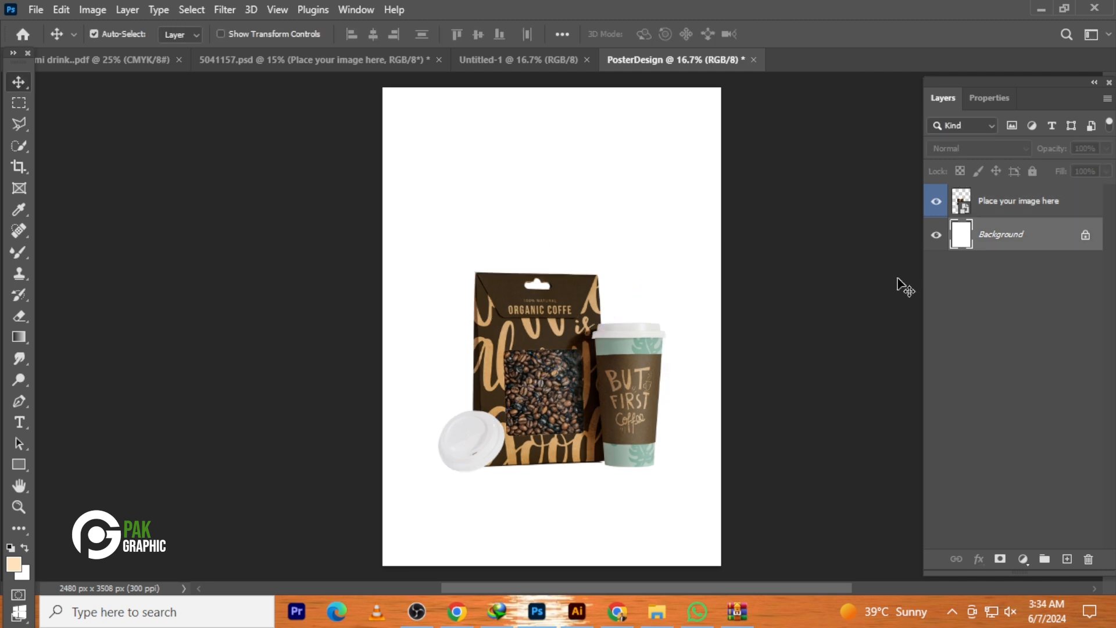
Add a Solid Color fill layer above the Background using the dark brown 3b2e1d sampled from the coffee bag
{"action": "left_click", "coordinate": [1026, 241]}
{"action": "left_click", "coordinate": [1024, 558]}
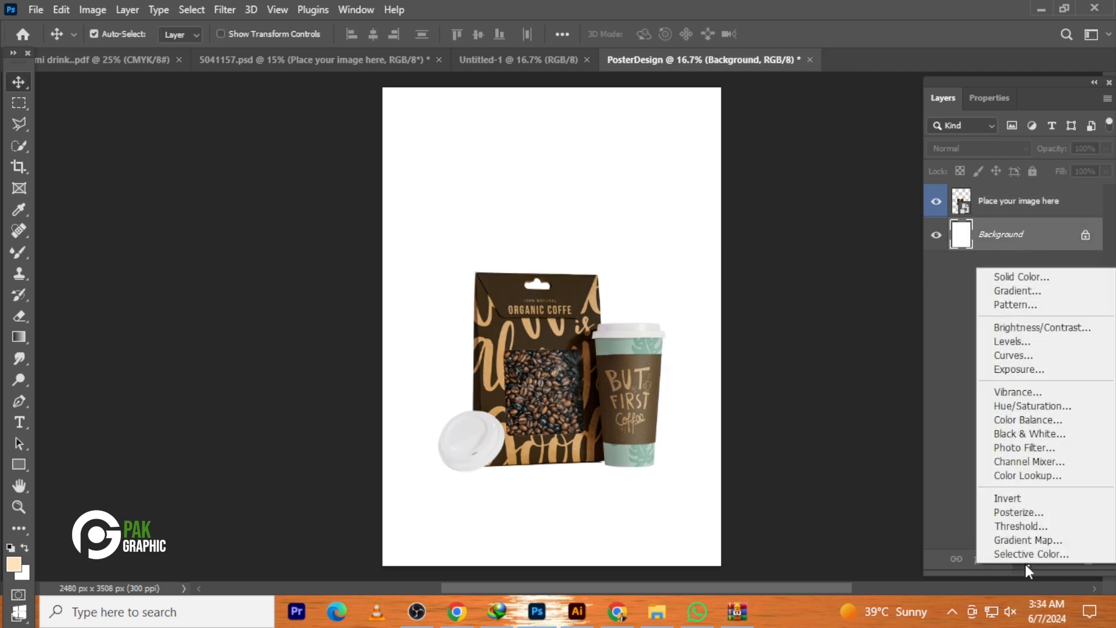
{"action": "left_click", "coordinate": [1026, 282]}
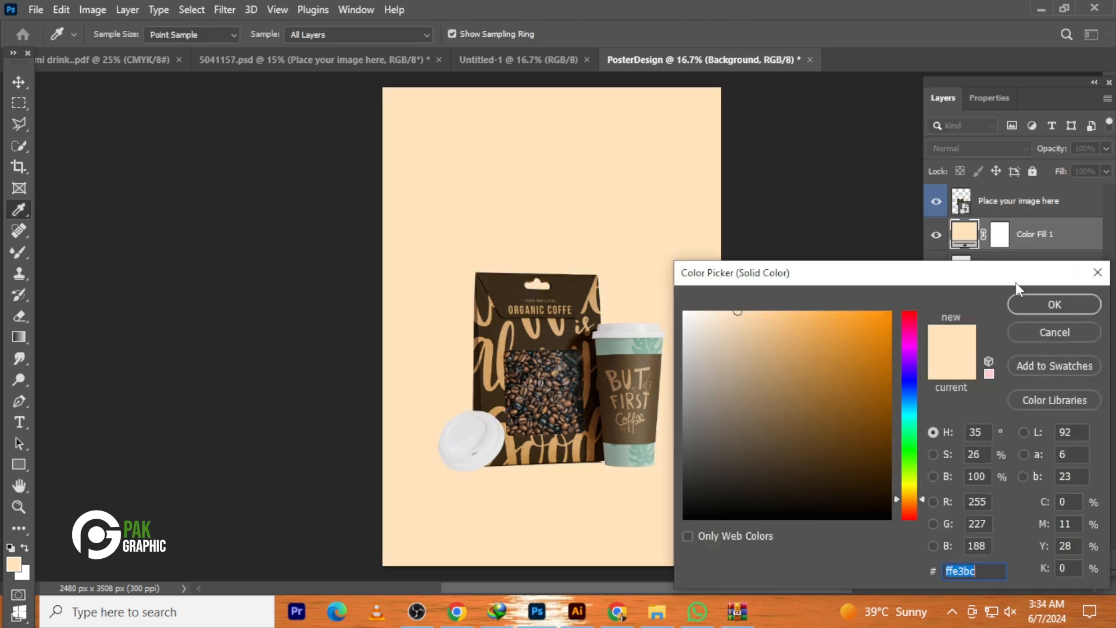
{"action": "left_click", "coordinate": [572, 291]}
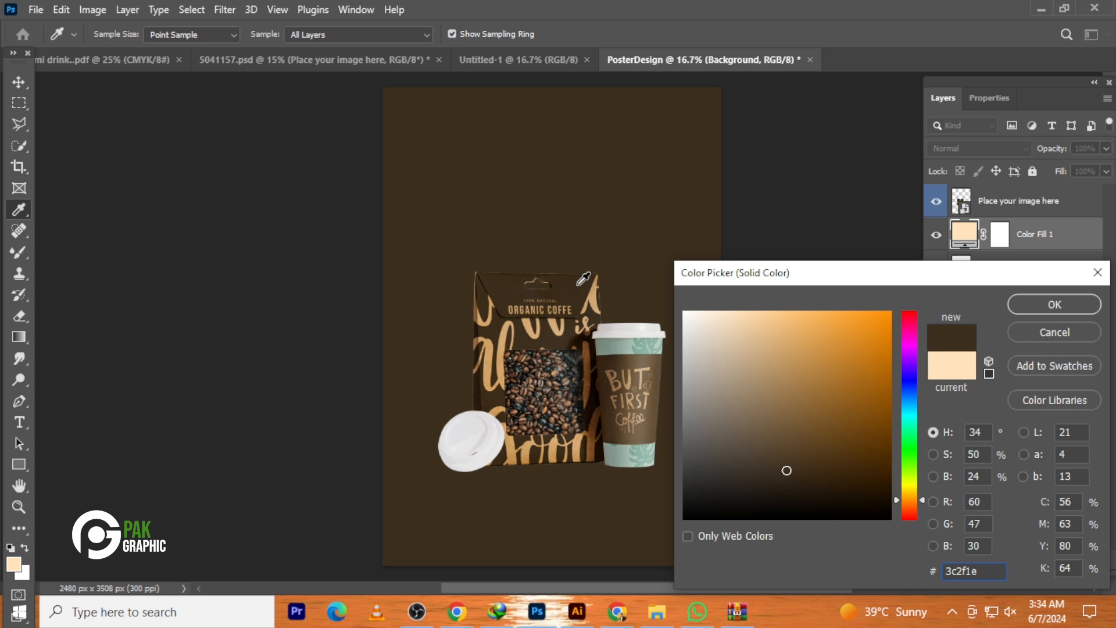
{"action": "left_click", "coordinate": [578, 284]}
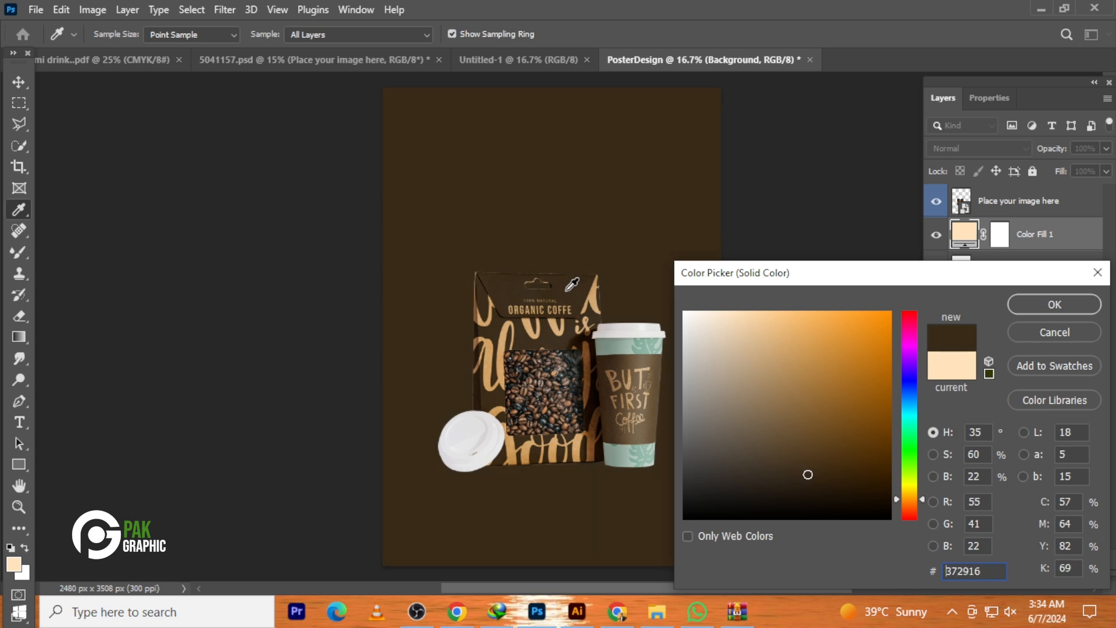
{"action": "left_click", "coordinate": [567, 290]}
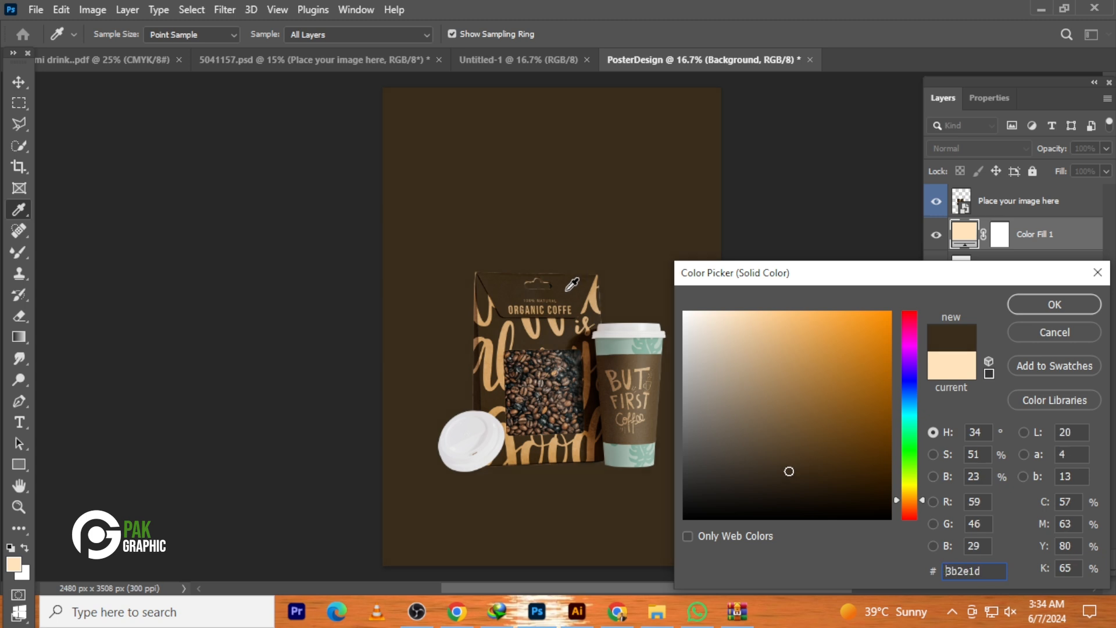
{"action": "left_click", "coordinate": [1065, 302]}
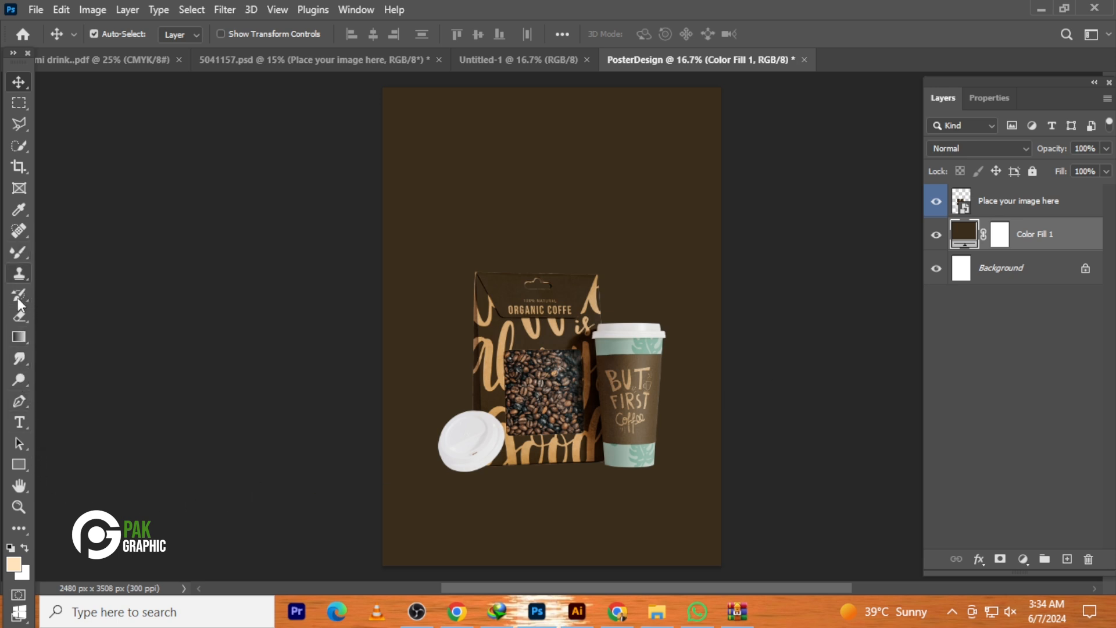
Activate the Brush tool and set the foreground colour to light tan c4a67f, based on the bag's brown
{"action": "right_click", "coordinate": [18, 250]}
{"action": "left_click", "coordinate": [66, 254]}
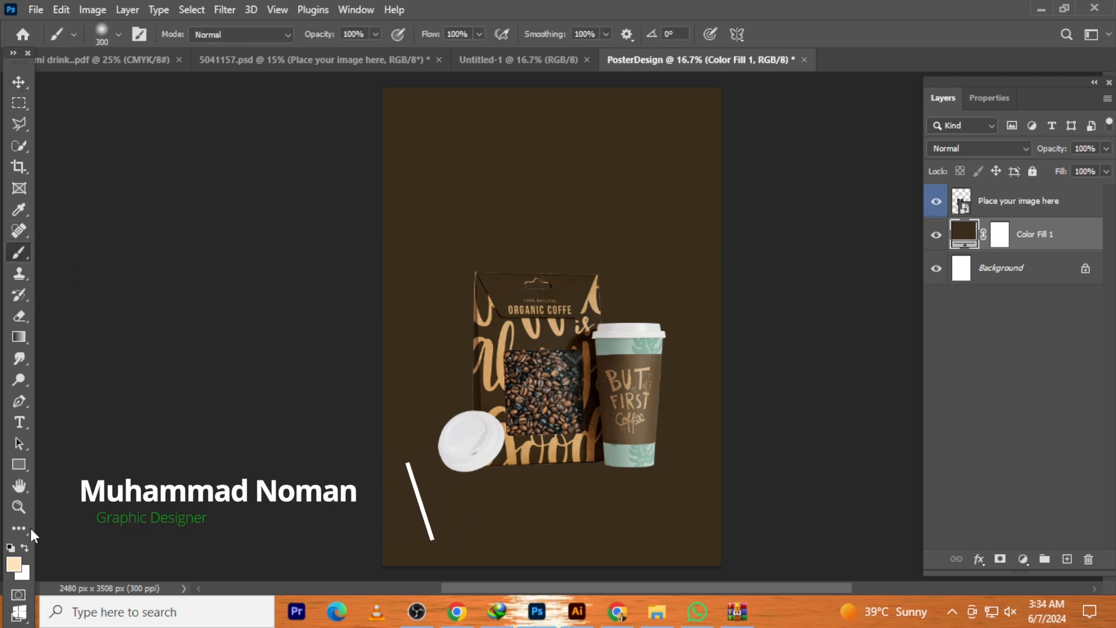
{"action": "left_click", "coordinate": [14, 564]}
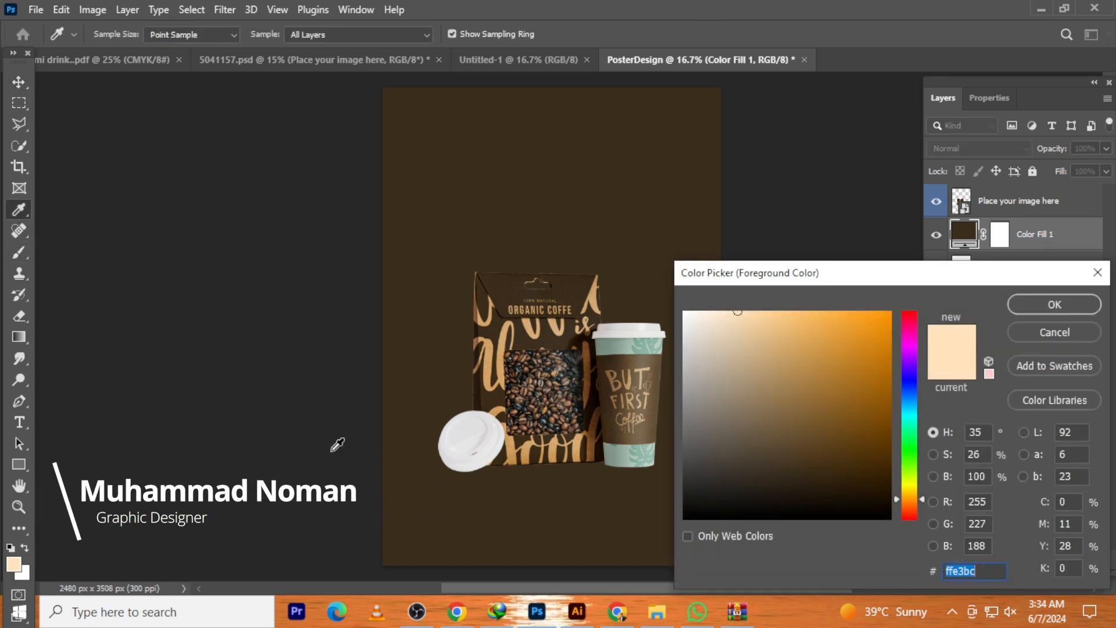
{"action": "left_click", "coordinate": [514, 285]}
{"action": "left_click_drag", "start_coordinate": [787, 468], "coordinate": [756, 359]}
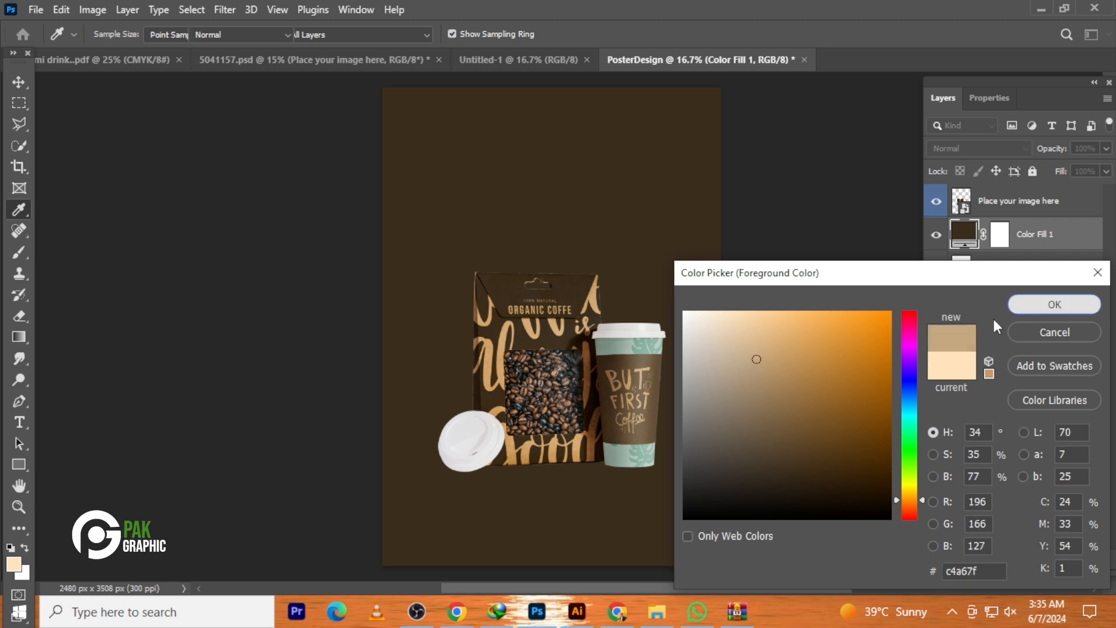
{"action": "left_click", "coordinate": [1024, 306]}
{"action": "key", "text": "b"}
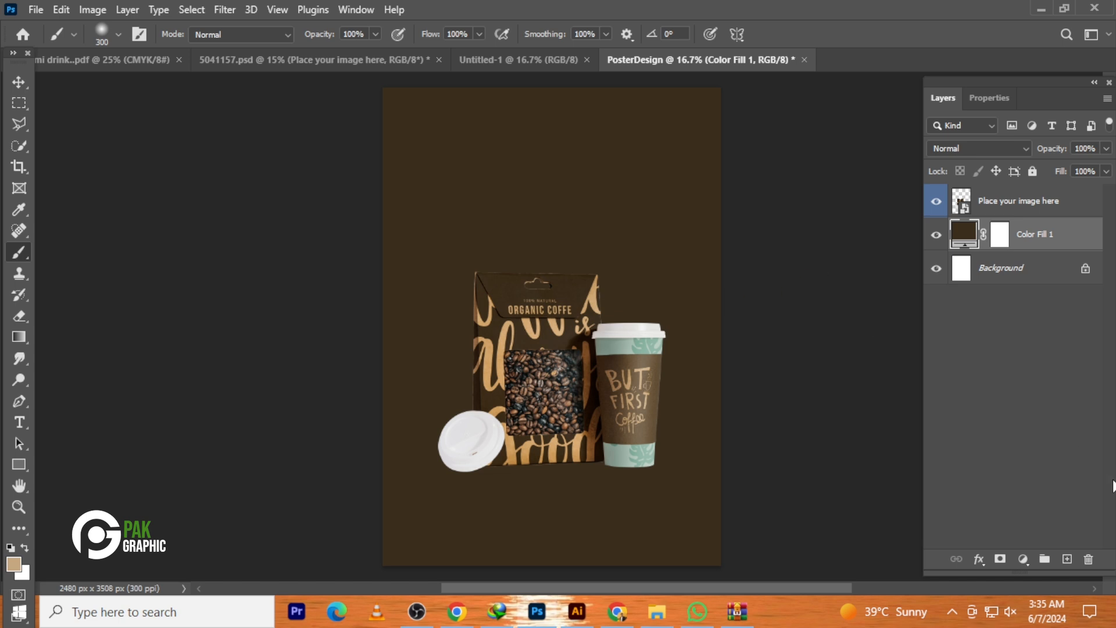
Add a new layer beneath the product image and paint one soft tan glow with a 2700 px brush behind the products
{"action": "left_click", "coordinate": [1066, 558]}
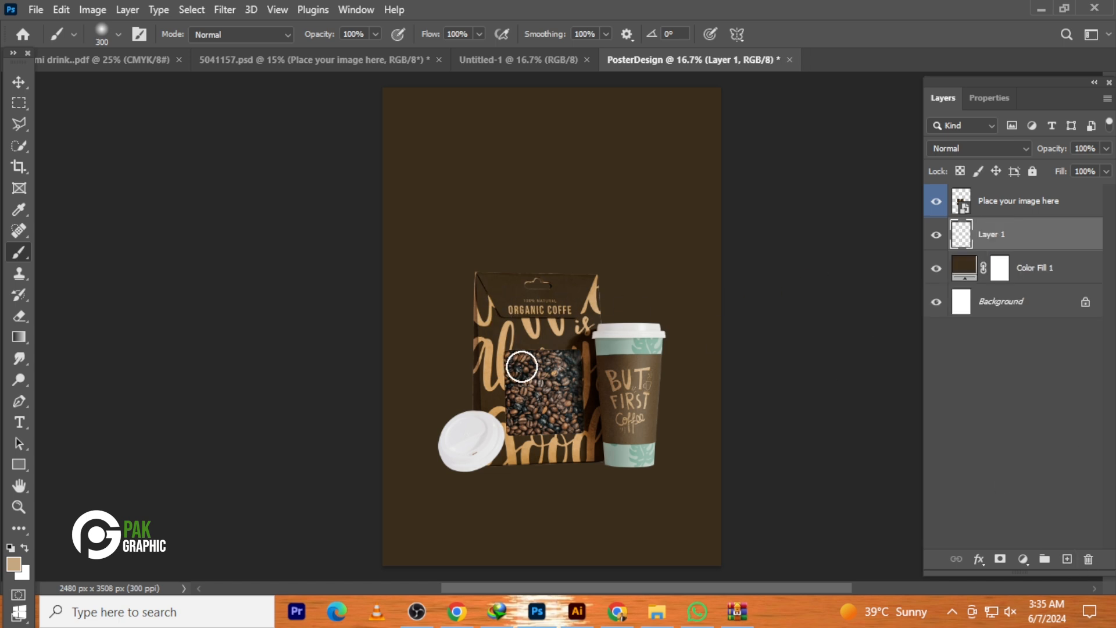
{"action": "key", "text": "bracketright"}
{"action": "key", "text": "bracketright"}
{"action": "key", "text": "bracketright"}
{"action": "key", "text": "bracketright"}
{"action": "key", "text": "bracketright"}
{"action": "key", "text": "bracketright"}
{"action": "key", "text": "bracketright"}
{"action": "key", "text": "bracketright"}
{"action": "key", "text": "bracketright"}
{"action": "key", "text": "bracketright"}
{"action": "key", "text": "bracketright"}
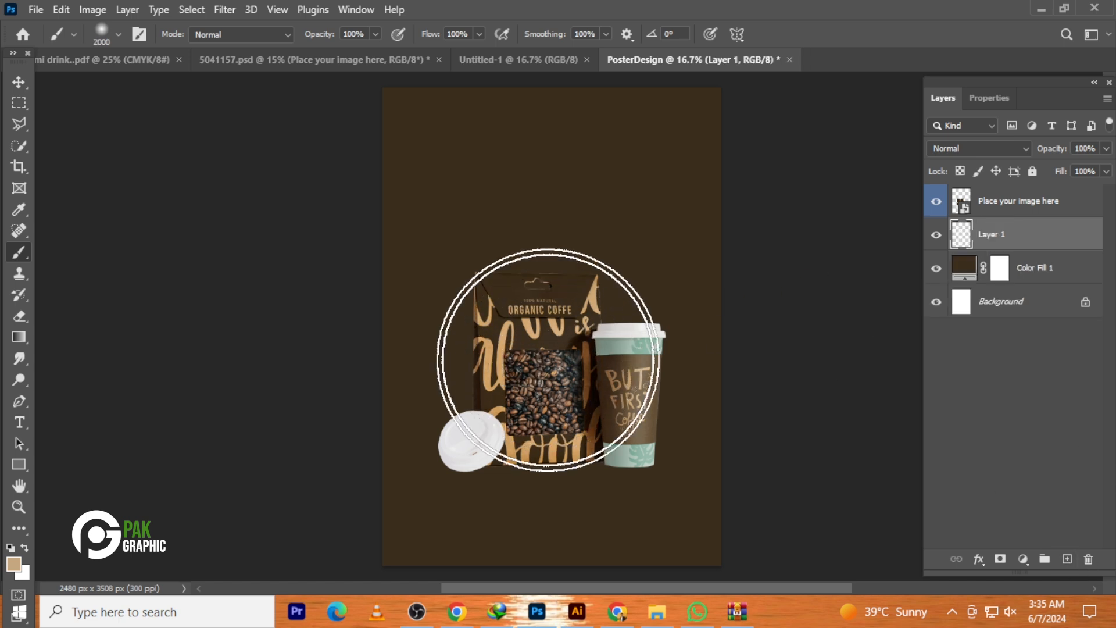
{"action": "key", "text": "bracketright"}
{"action": "key", "text": "bracketright"}
{"action": "key", "text": "bracketright"}
{"action": "key", "text": "bracketright"}
{"action": "key", "text": "bracketright"}
{"action": "key", "text": "bracketright"}
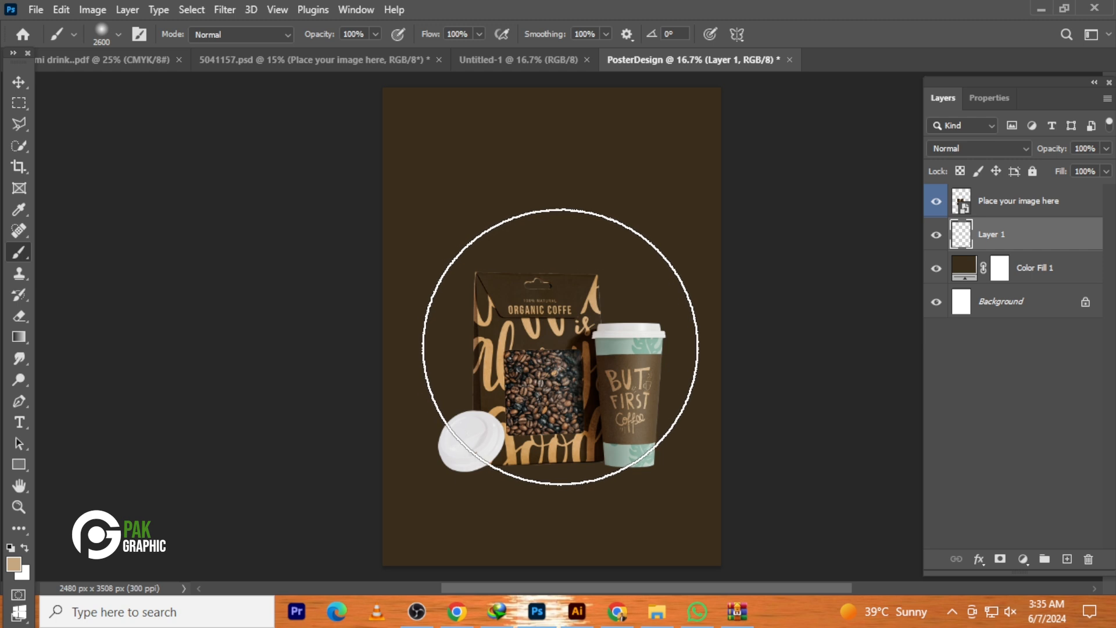
{"action": "key", "text": "bracketright"}
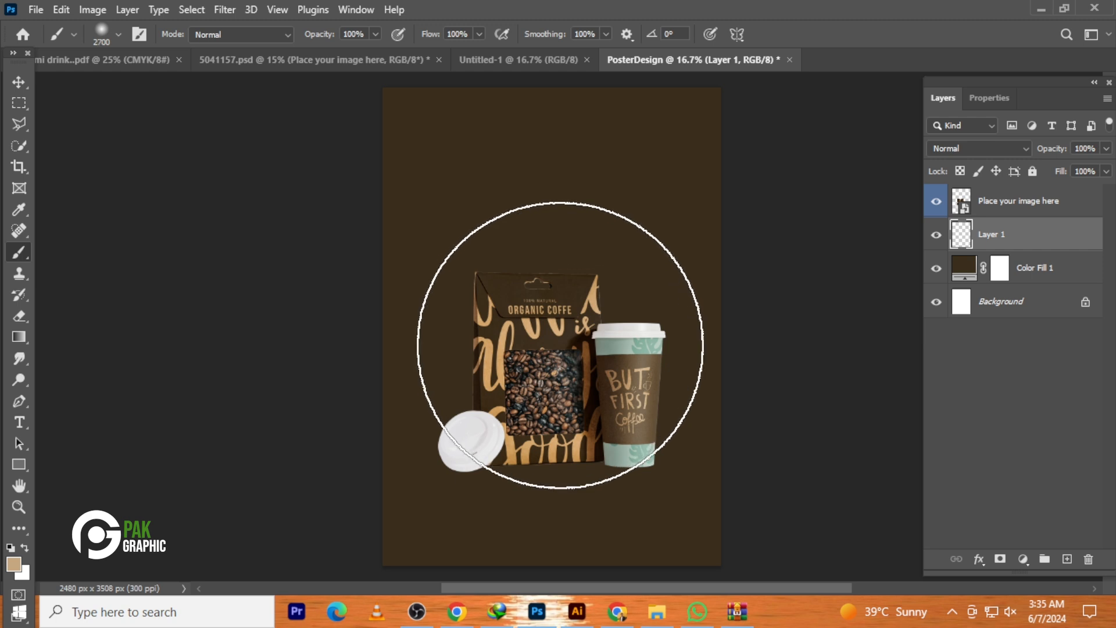
{"action": "left_click", "coordinate": [560, 344]}
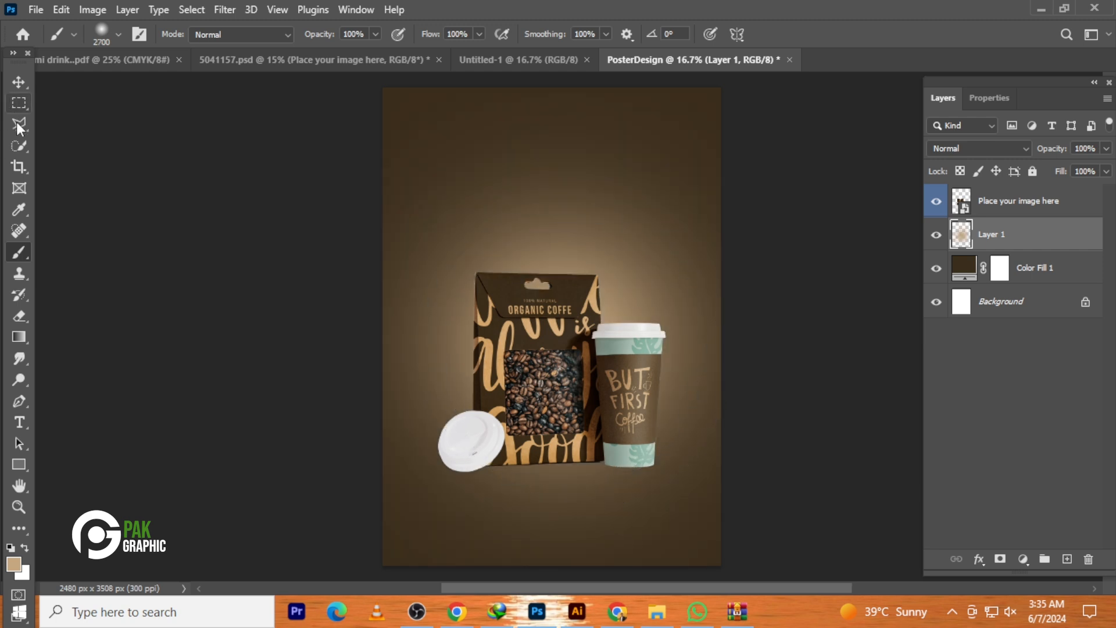
Free-transform the glow layer to adjust its scale and position behind the coffee products
{"action": "left_click", "coordinate": [19, 82]}
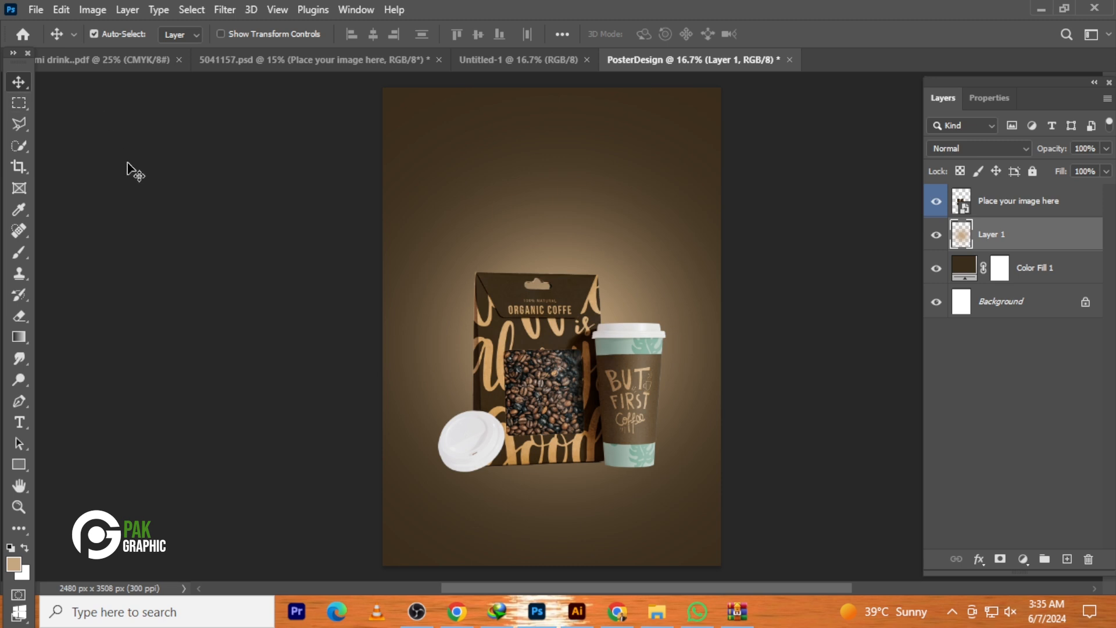
{"action": "key", "text": "ctrl+t"}
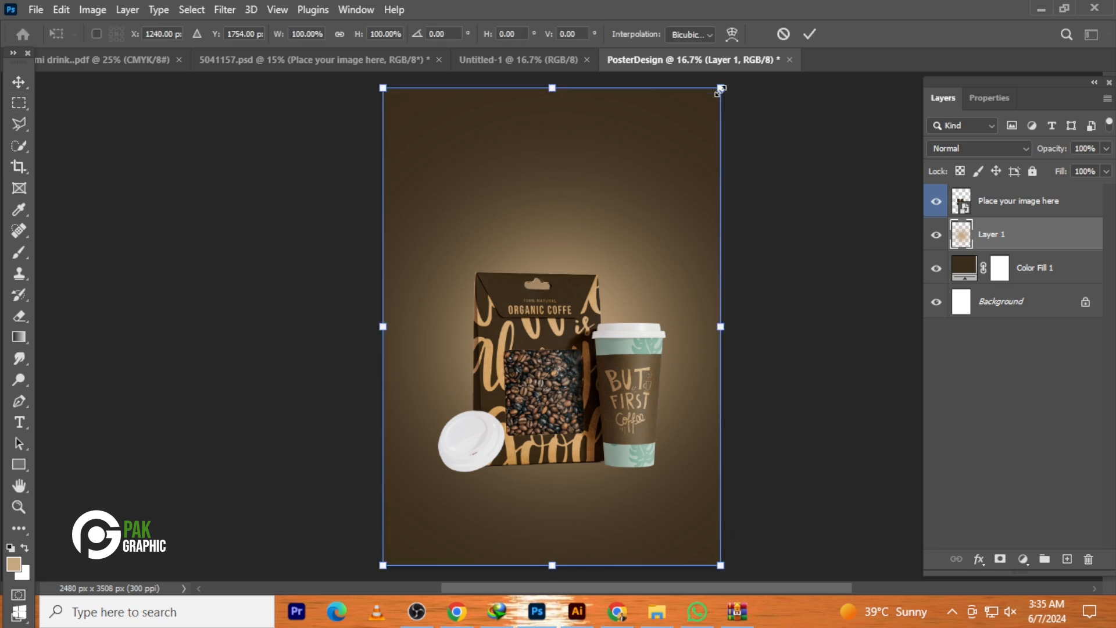
{"action": "left_click_drag", "start_coordinate": [726, 82], "coordinate": [676, 203]}
{"action": "scroll", "coordinate": [674, 206], "scroll_direction": "down", "scroll_amount": 3}
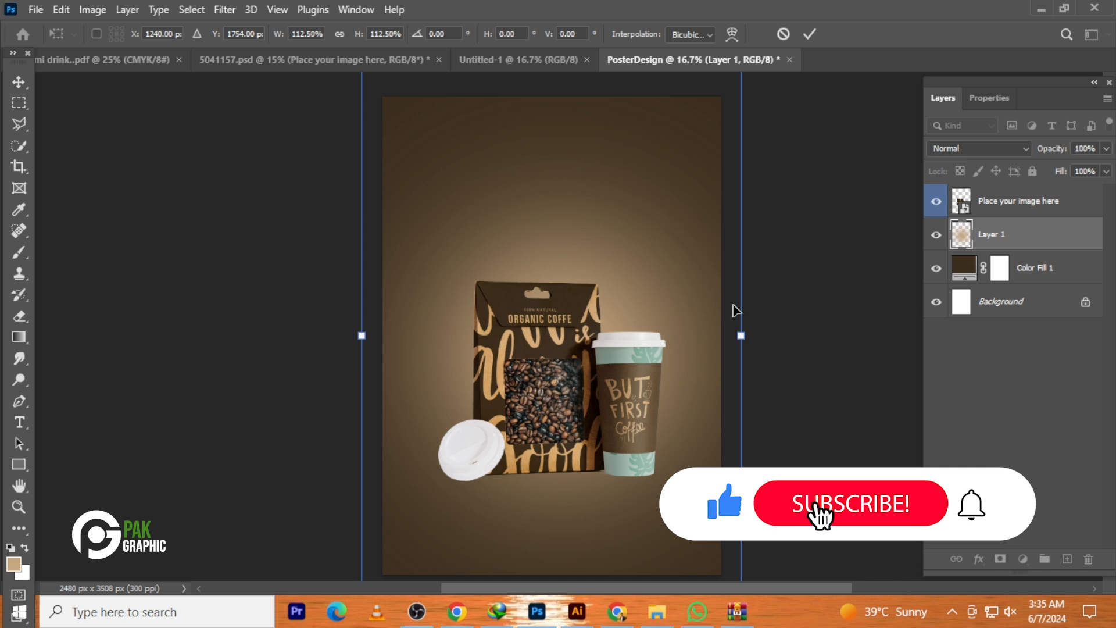
{"action": "left_click_drag", "start_coordinate": [740, 335], "coordinate": [721, 336]}
{"action": "left_click_drag", "start_coordinate": [662, 312], "coordinate": [664, 328]}
{"action": "key", "text": "Return"}
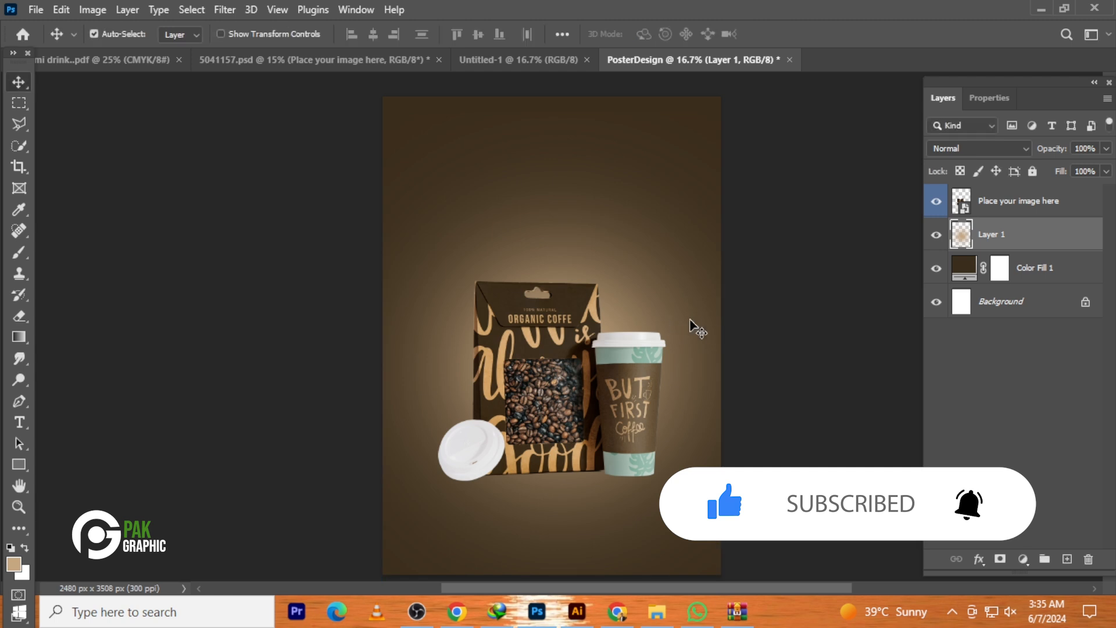
Scale the coffee product image down to 51.65% and shift it slightly up over the glow
{"action": "scroll", "coordinate": [746, 293], "scroll_direction": "down", "scroll_amount": 5}
{"action": "scroll", "coordinate": [745, 294], "scroll_direction": "up", "scroll_amount": 6}
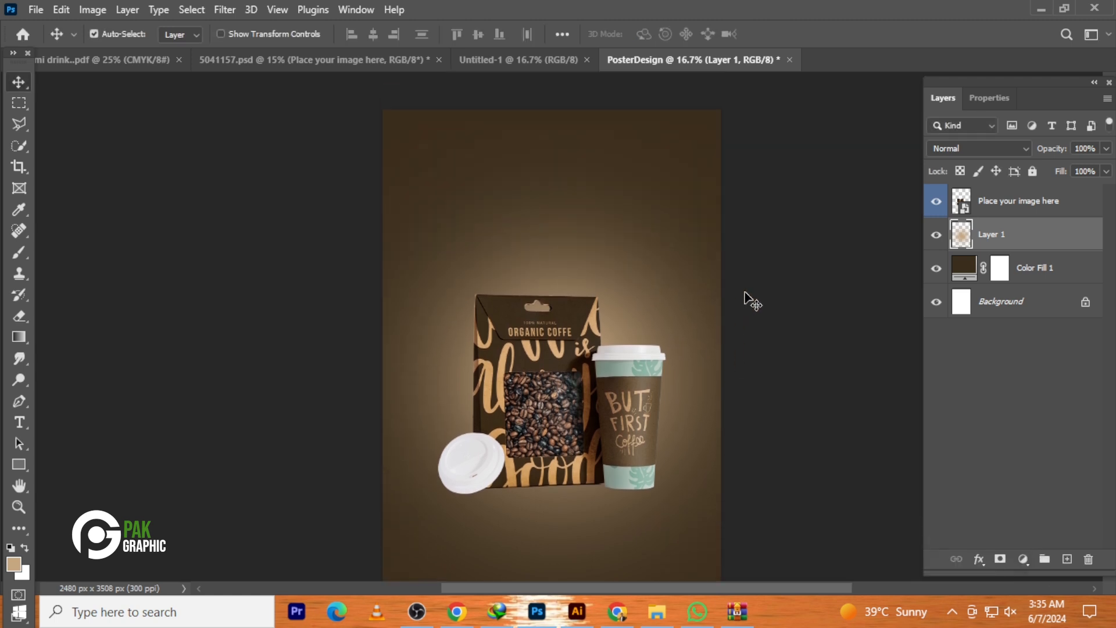
{"action": "scroll", "coordinate": [705, 369], "scroll_direction": "down", "scroll_amount": 1}
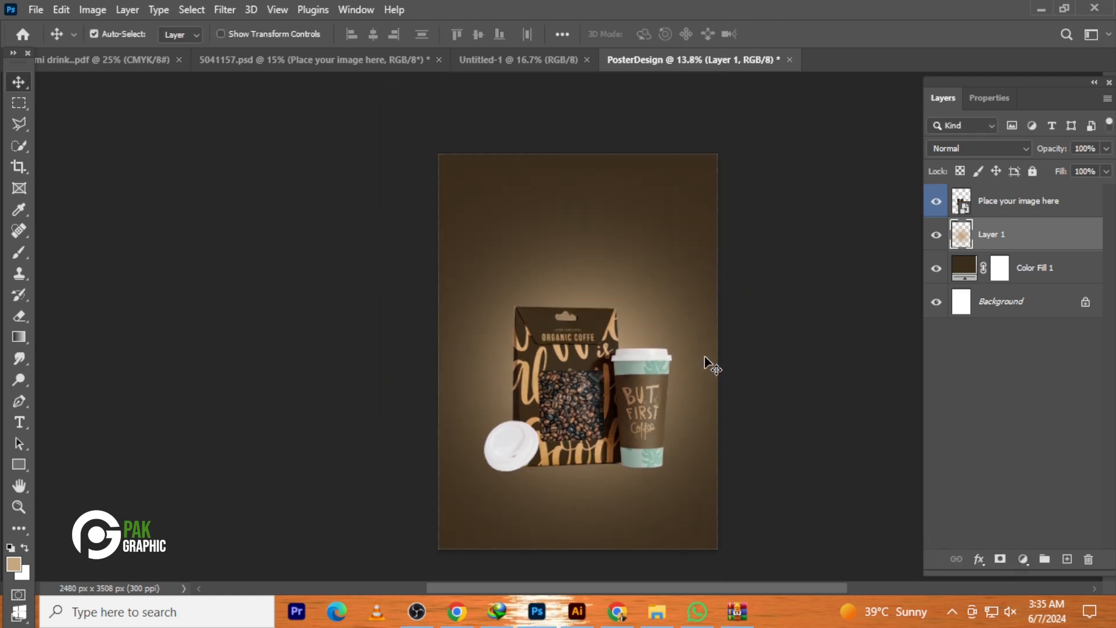
{"action": "scroll", "coordinate": [706, 368], "scroll_direction": "up", "scroll_amount": 1}
{"action": "left_click", "coordinate": [551, 396], "text": "ctrl"}
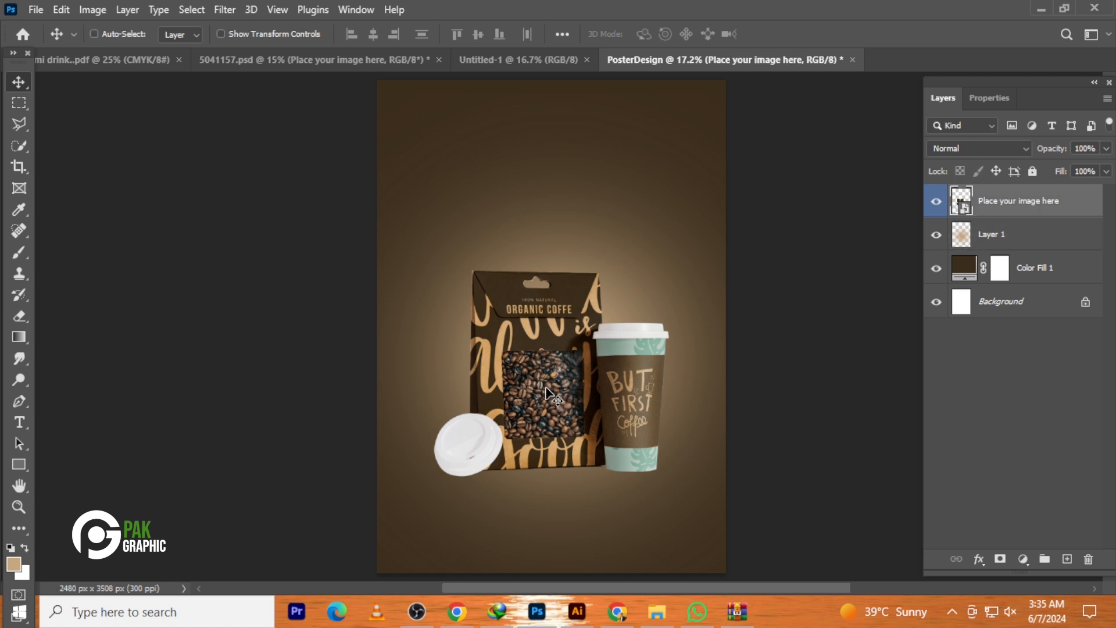
{"action": "key", "text": "ctrl+t"}
{"action": "left_click_drag", "start_coordinate": [662, 280], "coordinate": [654, 288]}
{"action": "left_click_drag", "start_coordinate": [619, 384], "coordinate": [619, 375]}
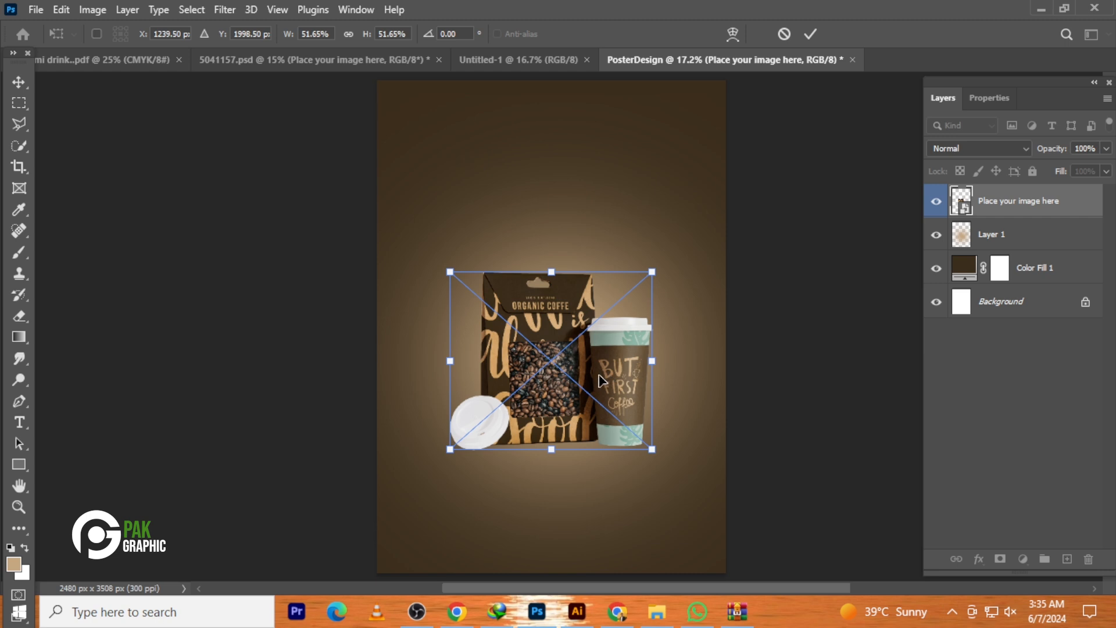
{"action": "key", "text": "Return"}
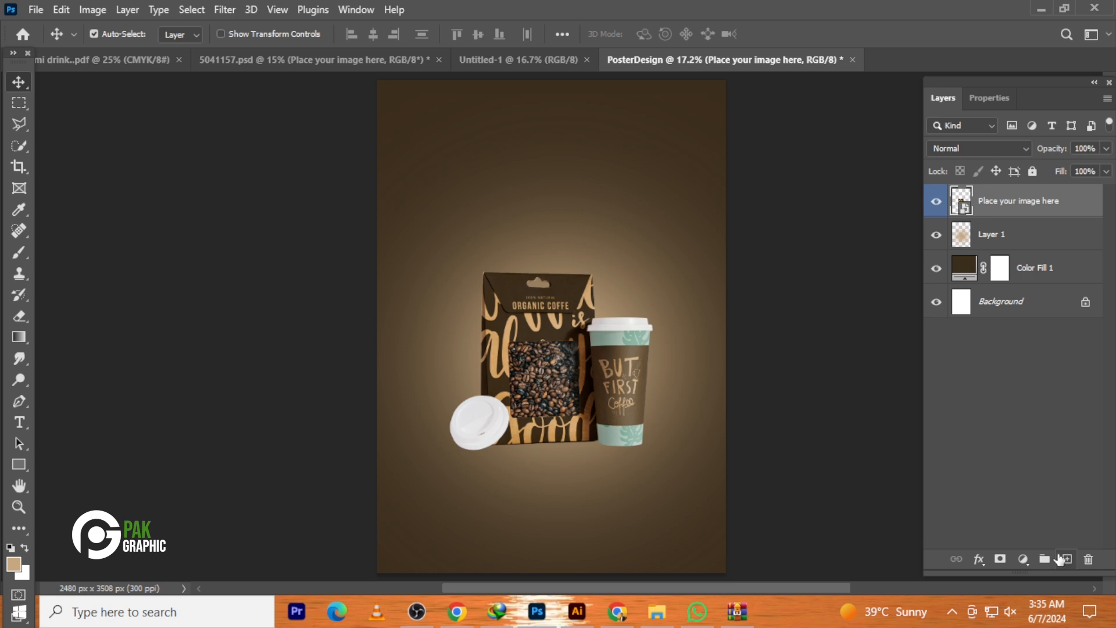
Duplicate the product image layer, move the copy below the original and flip it vertically as a reflection
{"action": "key", "text": "ctrl+j"}
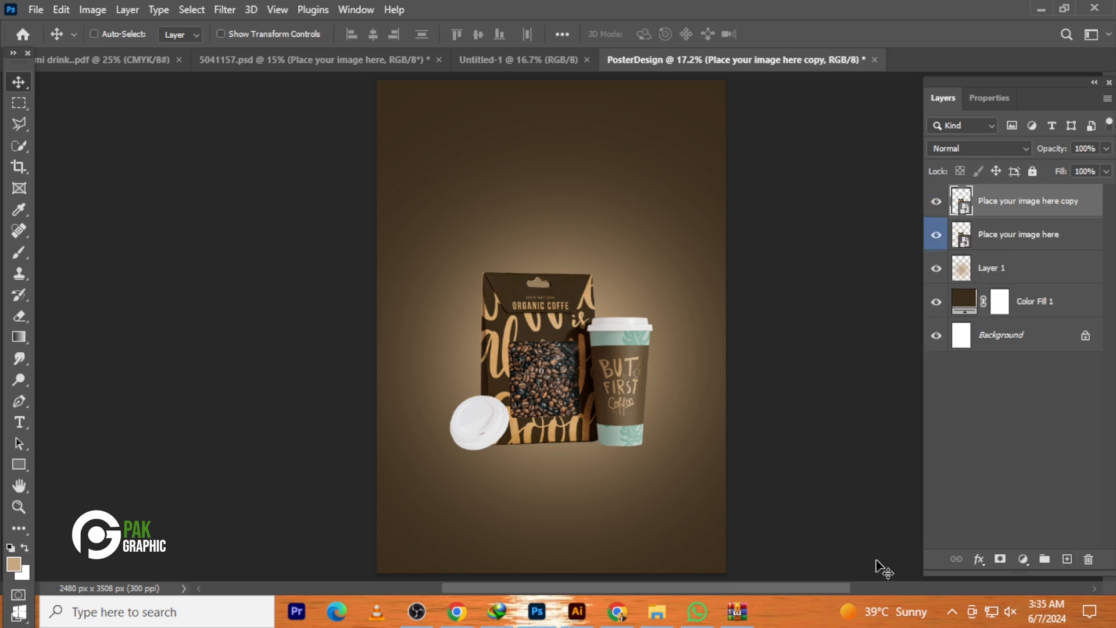
{"action": "key", "text": "ctrl+t"}
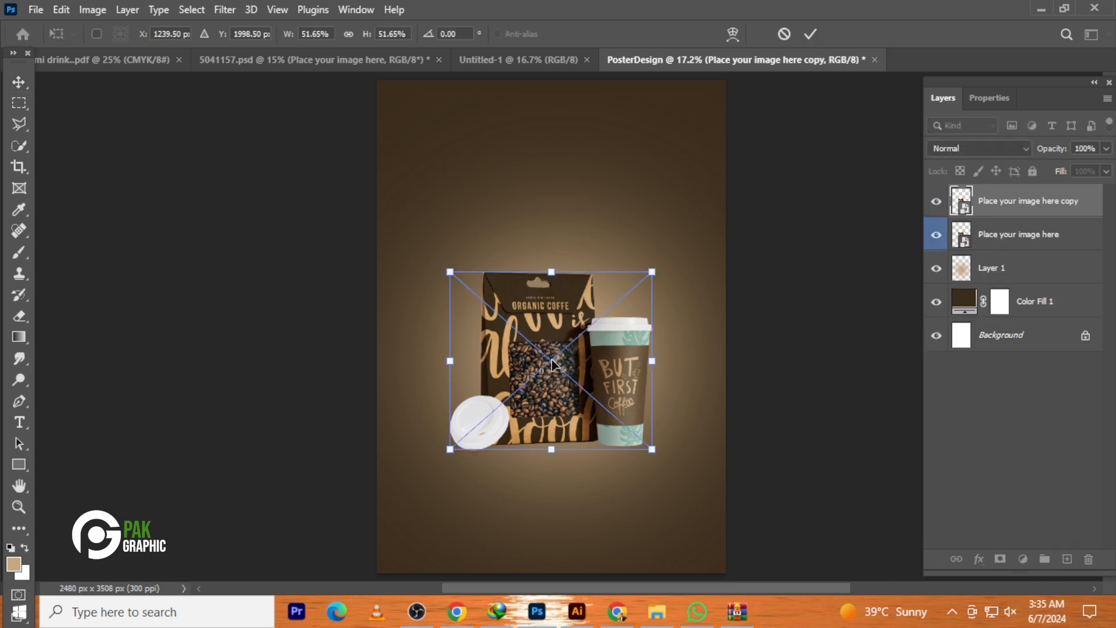
{"action": "left_click_drag", "start_coordinate": [552, 363], "coordinate": [552, 455]}
{"action": "right_click", "coordinate": [552, 445]}
{"action": "left_click", "coordinate": [558, 428]}
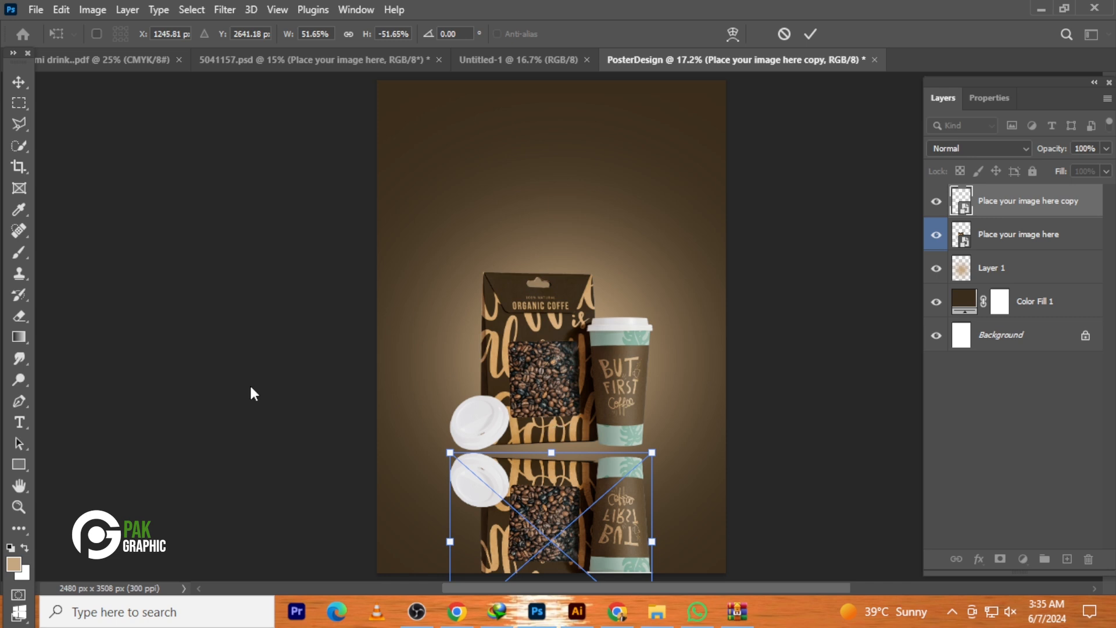
{"action": "left_click", "coordinate": [19, 82]}
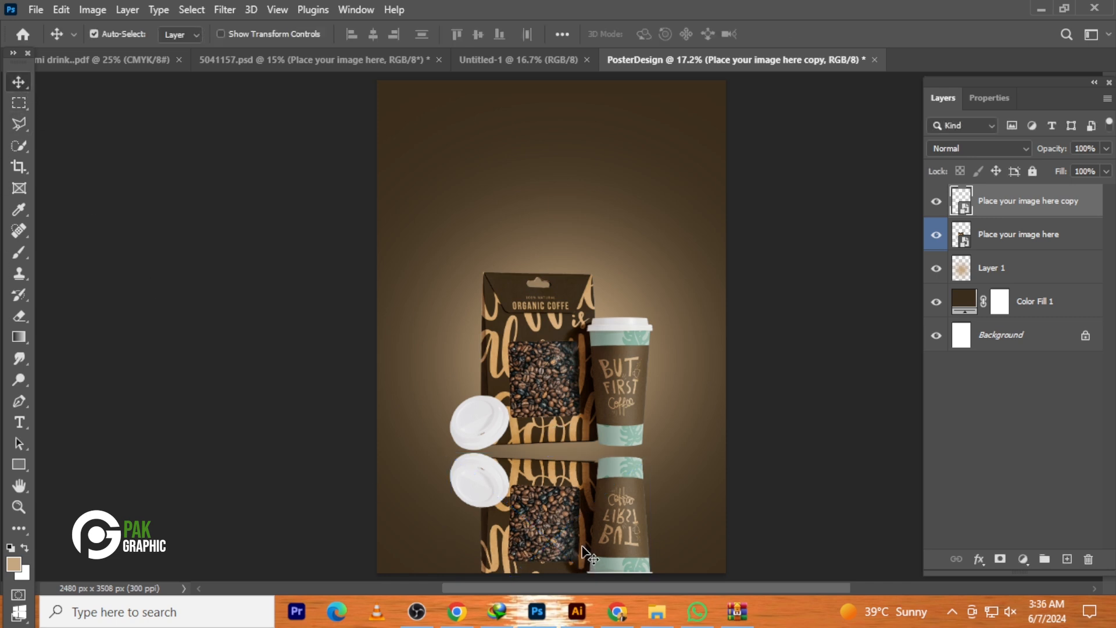
Move the flipped copy up until its base meets the base of the original products
{"action": "left_click_drag", "start_coordinate": [584, 546], "coordinate": [583, 534]}
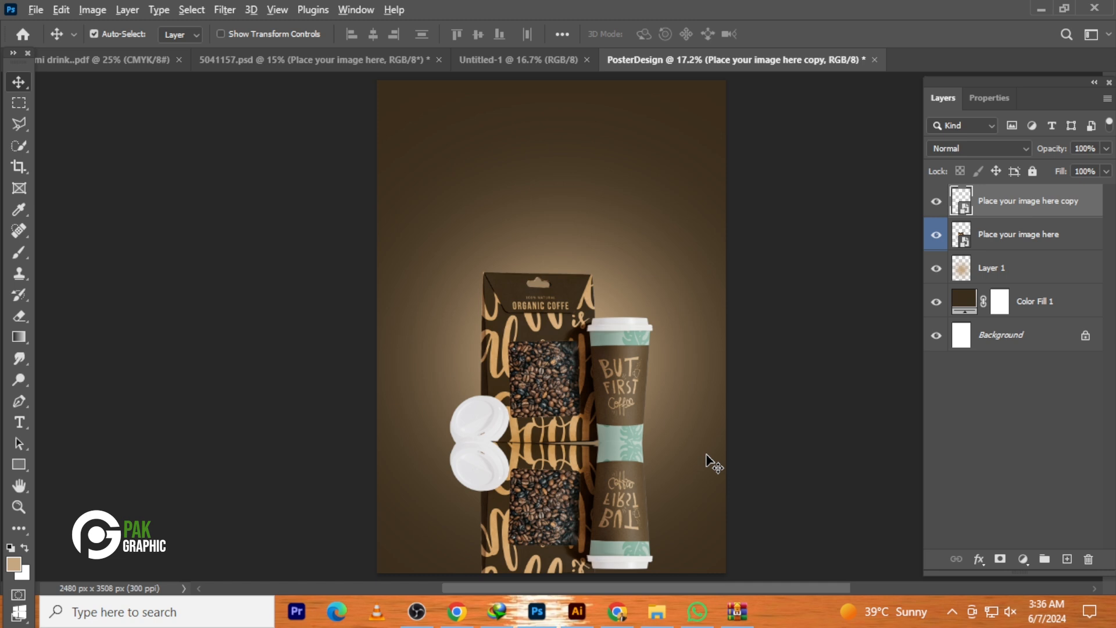
{"action": "scroll", "coordinate": [710, 463], "scroll_direction": "down", "scroll_amount": 1}
{"action": "scroll", "coordinate": [710, 463], "scroll_direction": "up", "scroll_amount": 4}
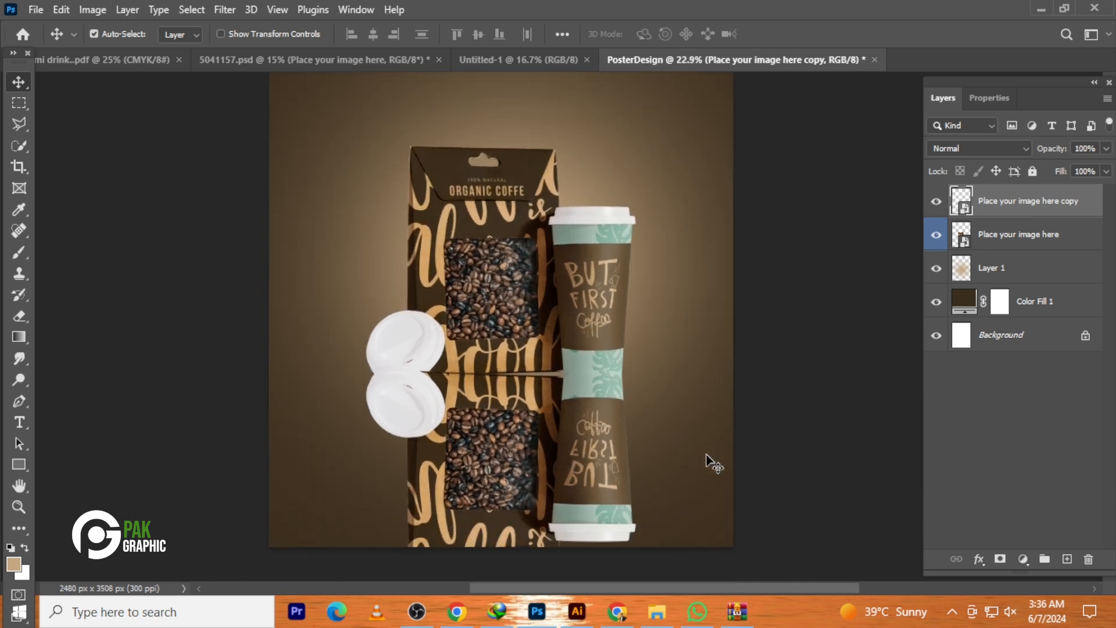
{"action": "scroll", "coordinate": [709, 462], "scroll_direction": "up", "scroll_amount": 2}
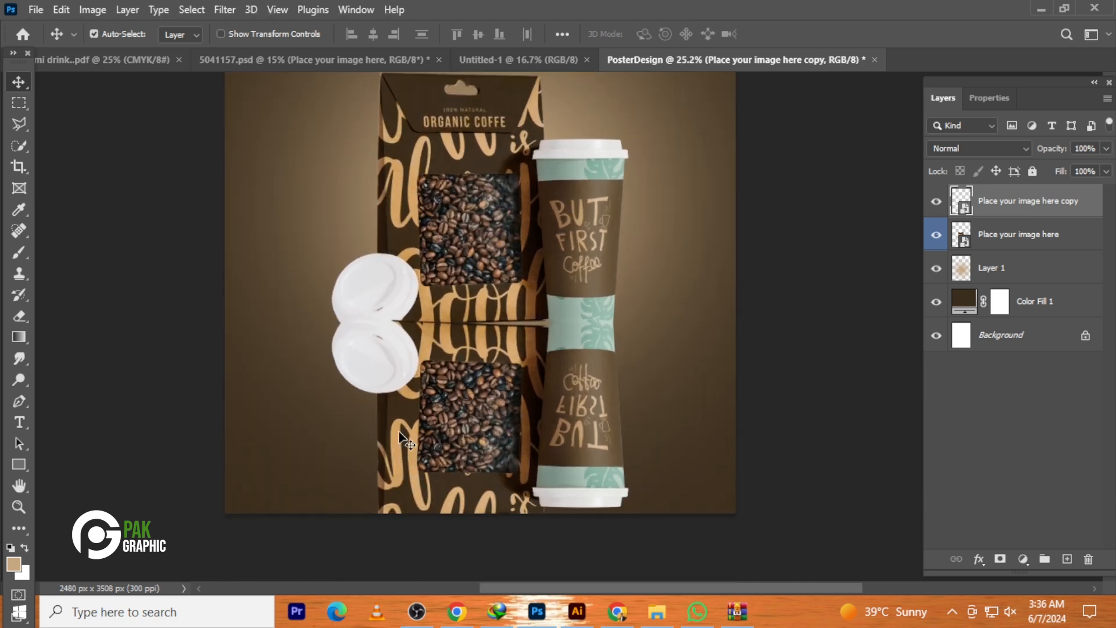
Add a layer mask to the flipped product copy and shrink the brush to 1000 px with 15% smoothing
{"action": "left_click", "coordinate": [18, 254]}
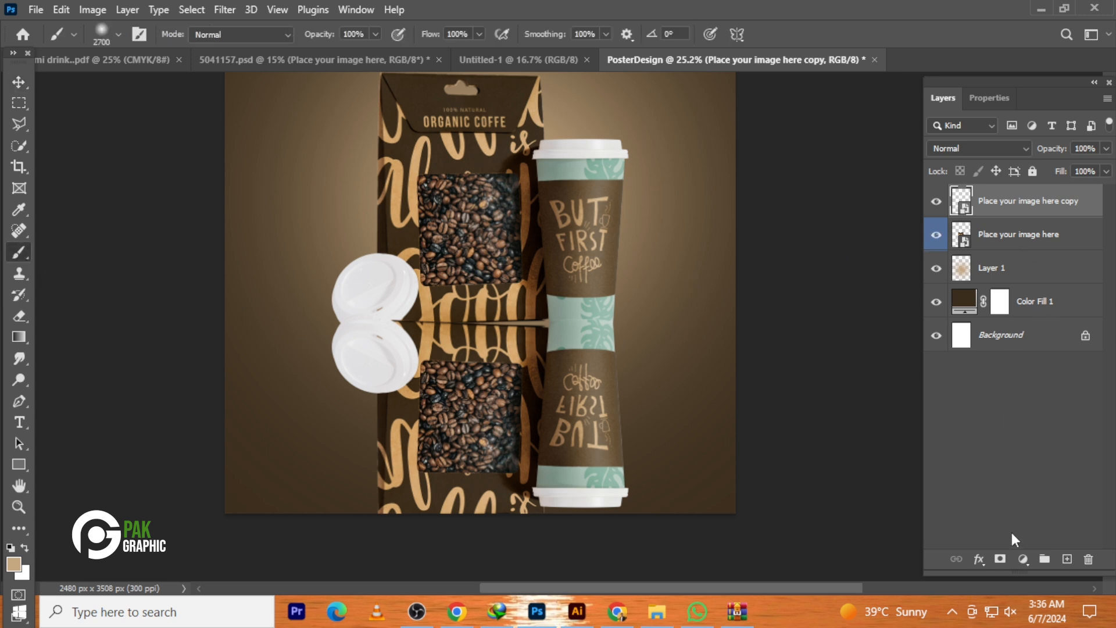
{"action": "left_click", "coordinate": [1000, 558]}
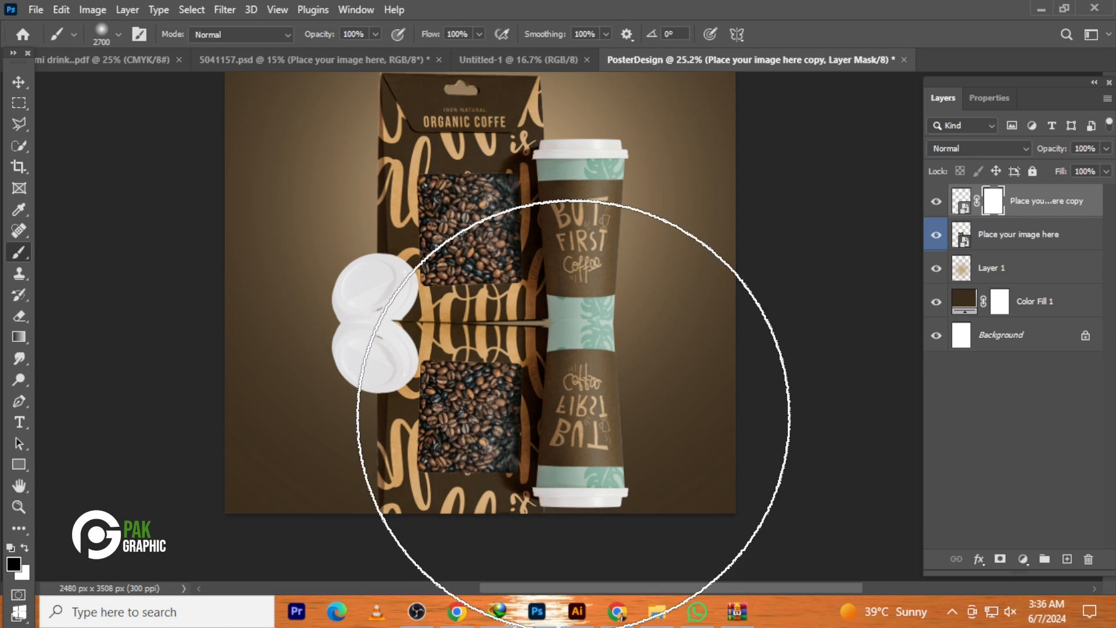
{"action": "key", "text": "bracketleft"}
{"action": "key", "text": "bracketleft"}
{"action": "key", "text": "bracketleft"}
{"action": "key", "text": "bracketleft"}
{"action": "key", "text": "bracketleft"}
{"action": "key", "text": "bracketleft"}
{"action": "key", "text": "bracketleft"}
{"action": "key", "text": "bracketleft"}
{"action": "key", "text": "bracketleft"}
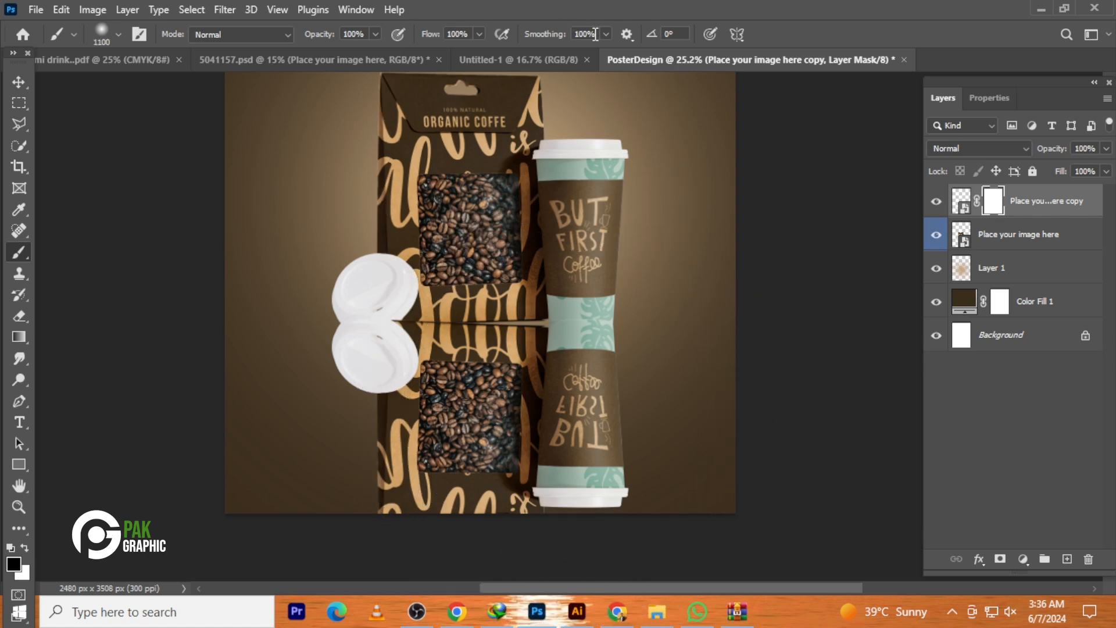
{"action": "left_click", "coordinate": [605, 34]}
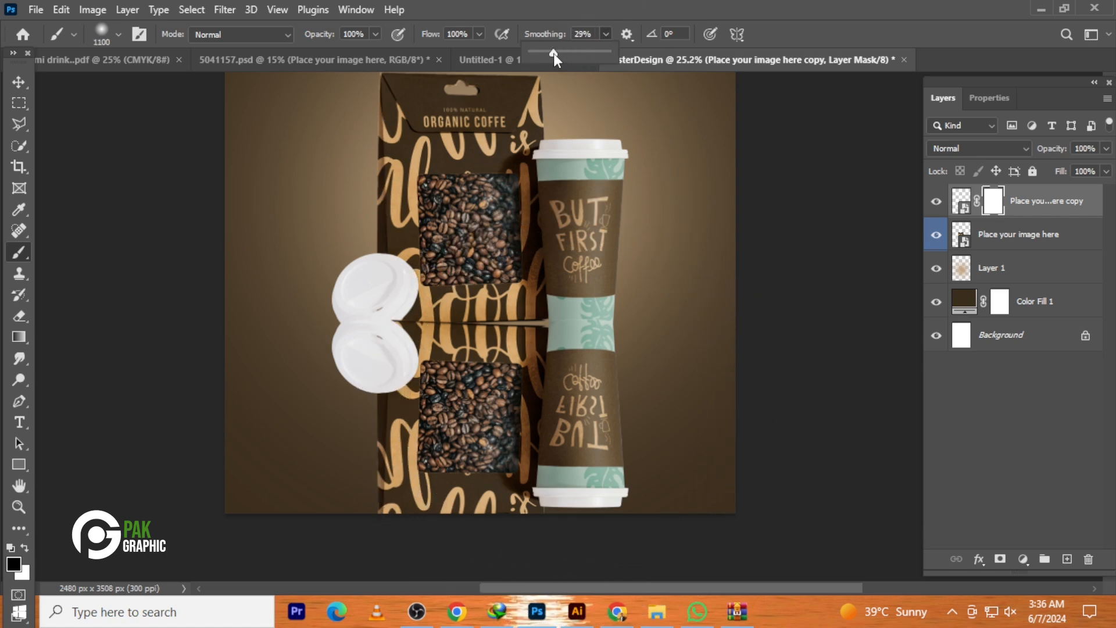
{"action": "left_click_drag", "start_coordinate": [543, 52], "coordinate": [546, 81]}
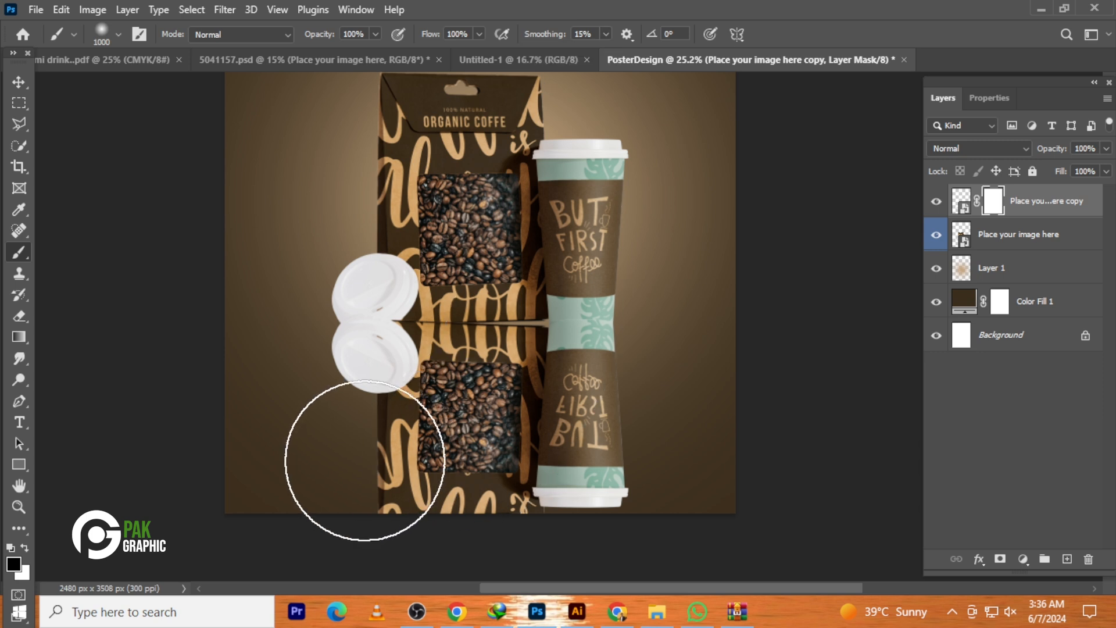
Paint black on the mask with a 1200 px brush to fade out the lower part of the reflection
{"action": "key", "text": "bracketright"}
{"action": "mouse_move", "coordinate": [307, 453]}
{"action": "left_mouse_down"}
{"action": "mouse_move", "coordinate": [304, 466]}
{"action": "mouse_move", "coordinate": [273, 424]}
{"action": "left_mouse_up"}
{"action": "left_click_drag", "start_coordinate": [625, 495], "coordinate": [483, 442]}
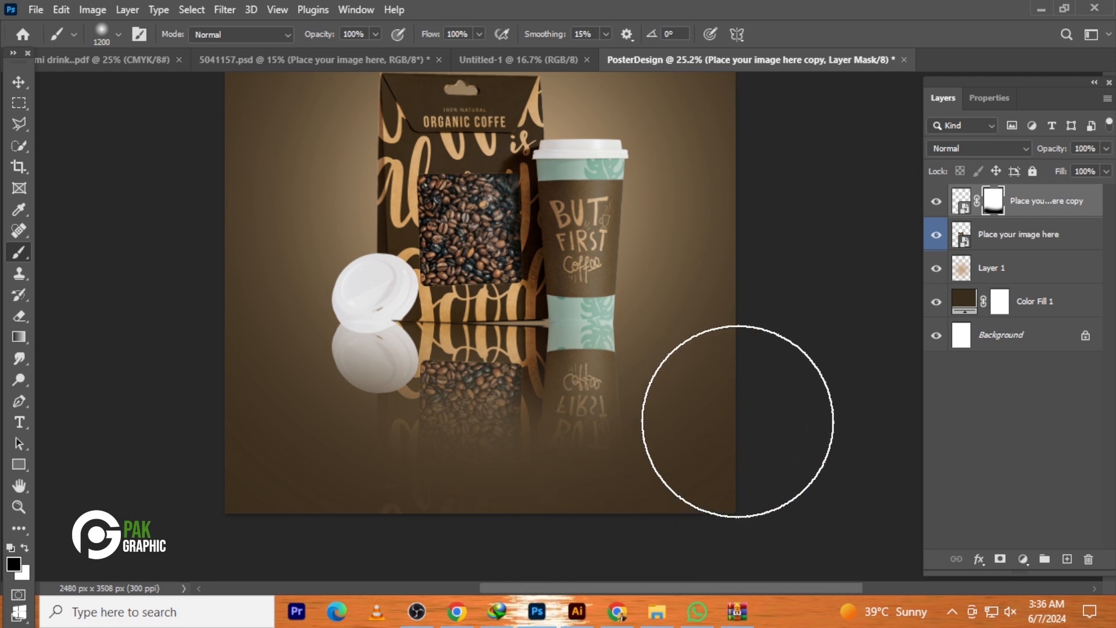
Set the brush flow to 54% and paint along the lower reflection on the mask to fade it further
{"action": "left_click", "coordinate": [479, 33]}
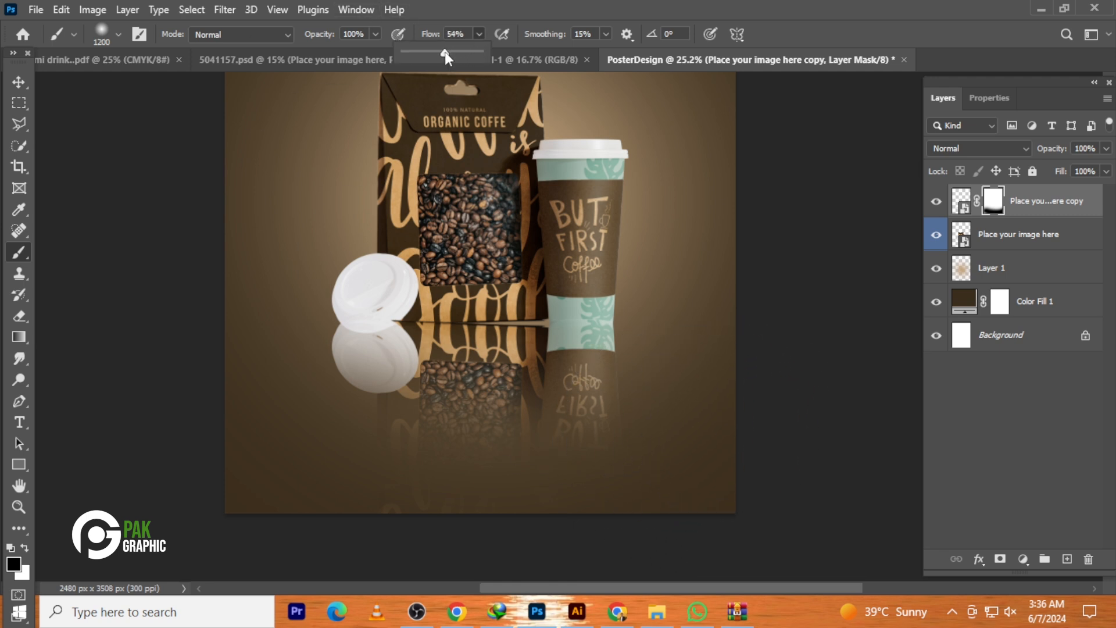
{"action": "left_click", "coordinate": [629, 422]}
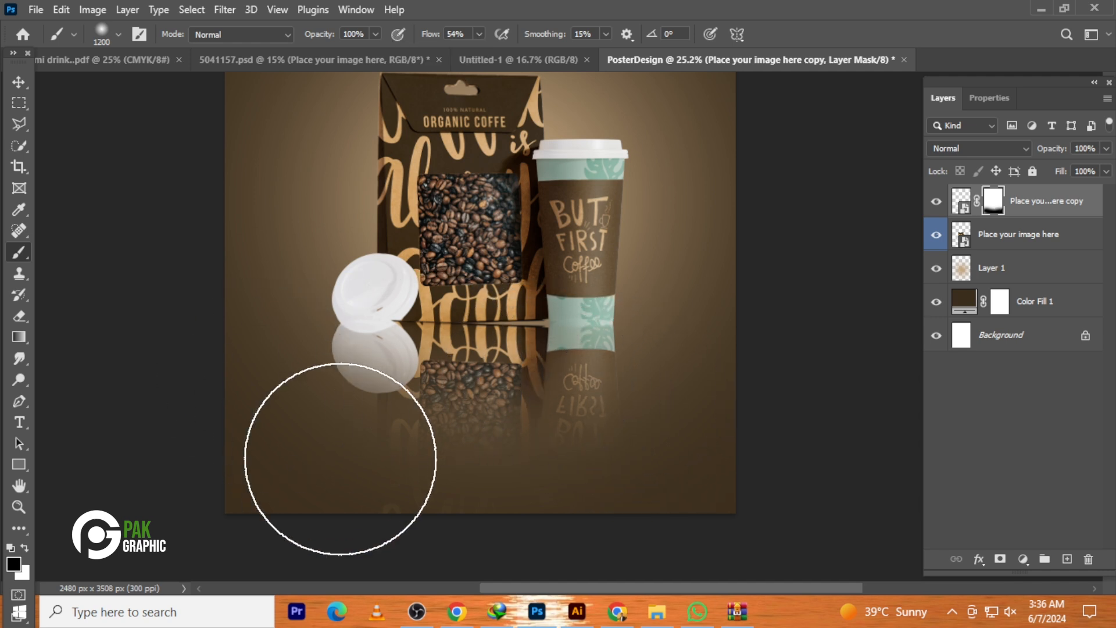
{"action": "left_click_drag", "start_coordinate": [341, 459], "coordinate": [366, 499]}
{"action": "left_click_drag", "start_coordinate": [267, 379], "coordinate": [646, 521]}
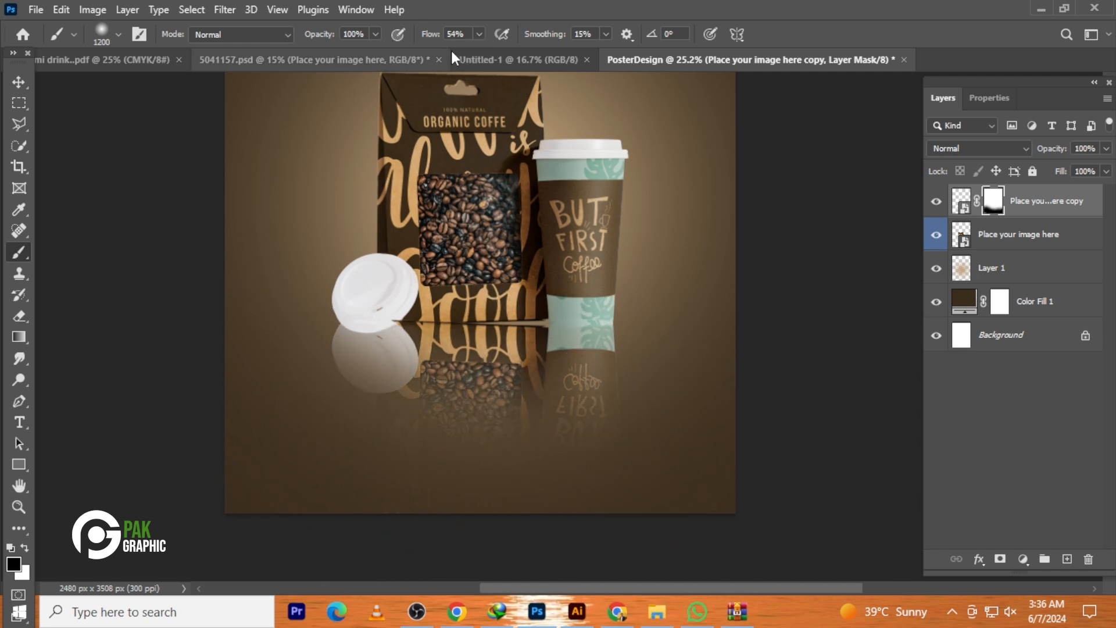
Reduce the brush flow to 18% and soften the reflection's faded lower edge on the mask
{"action": "left_click", "coordinate": [479, 35]}
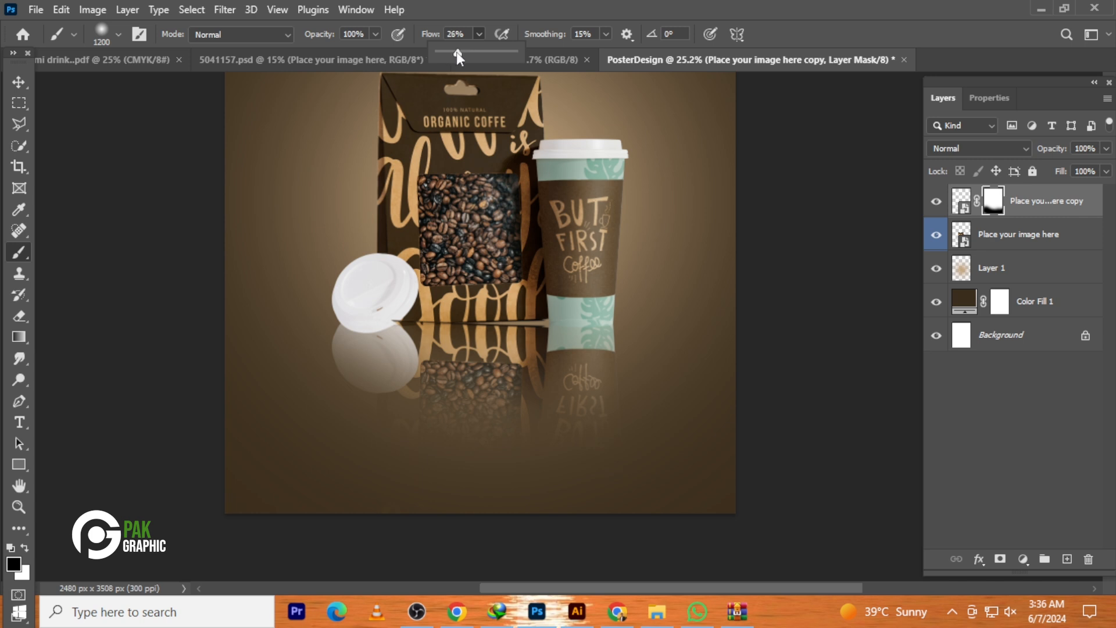
{"action": "left_click", "coordinate": [442, 396]}
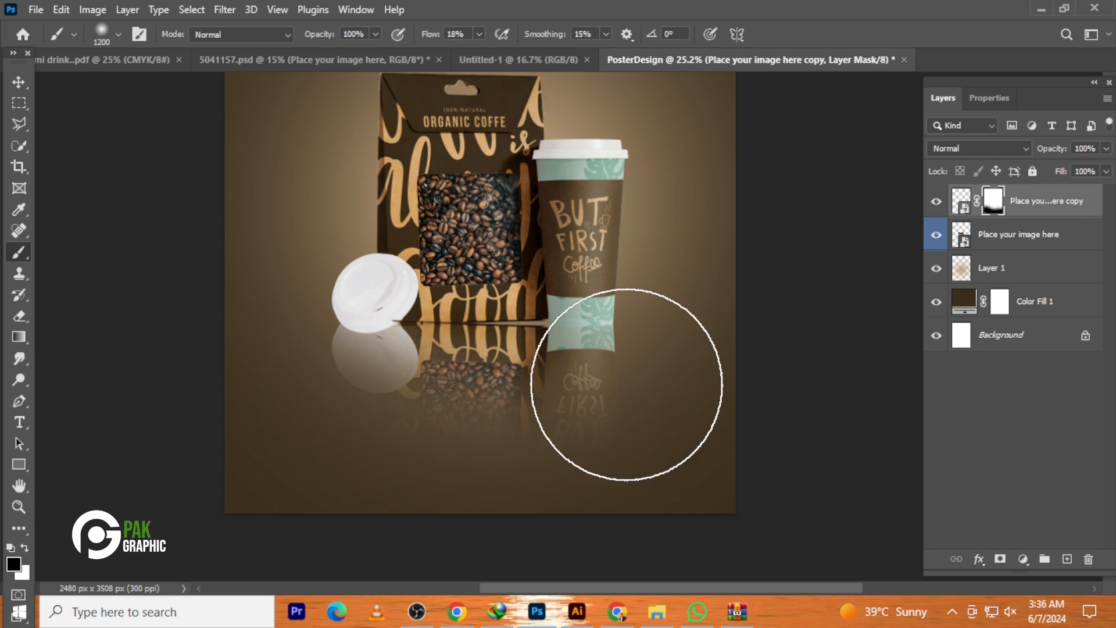
{"action": "mouse_move", "coordinate": [503, 513]}
{"action": "left_mouse_down"}
{"action": "mouse_move", "coordinate": [511, 411]}
{"action": "mouse_move", "coordinate": [487, 363]}
{"action": "mouse_move", "coordinate": [415, 520]}
{"action": "mouse_move", "coordinate": [405, 404]}
{"action": "mouse_move", "coordinate": [436, 391]}
{"action": "mouse_move", "coordinate": [544, 475]}
{"action": "left_mouse_up"}
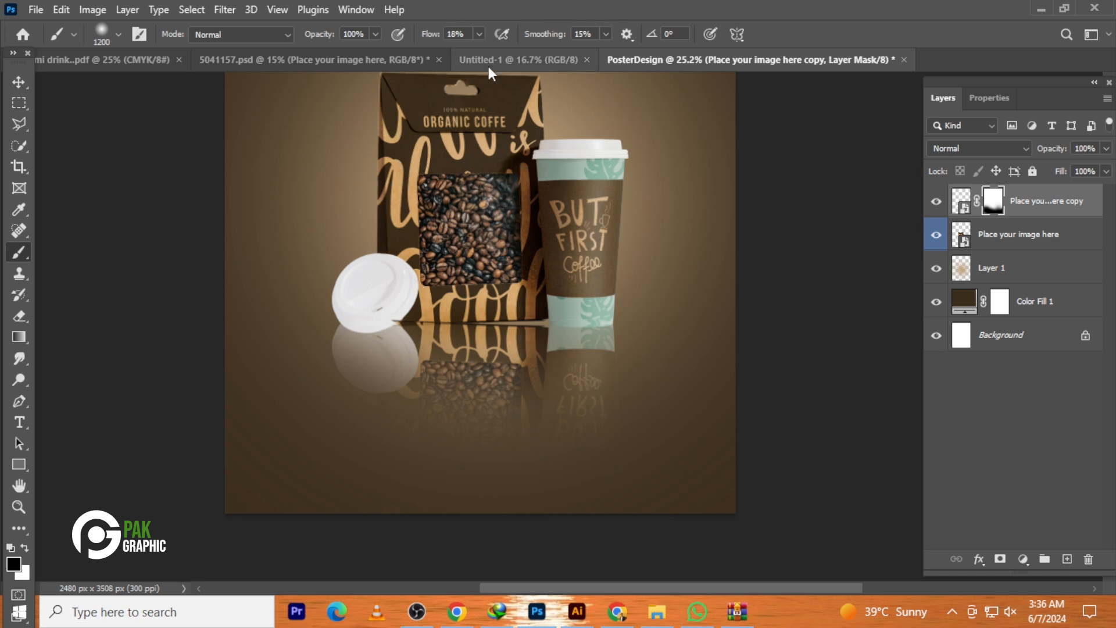
Paint white on the mask at 35% flow and 52% smoothing to restore some reflection beneath the bag and cup
{"action": "left_click", "coordinate": [481, 35]}
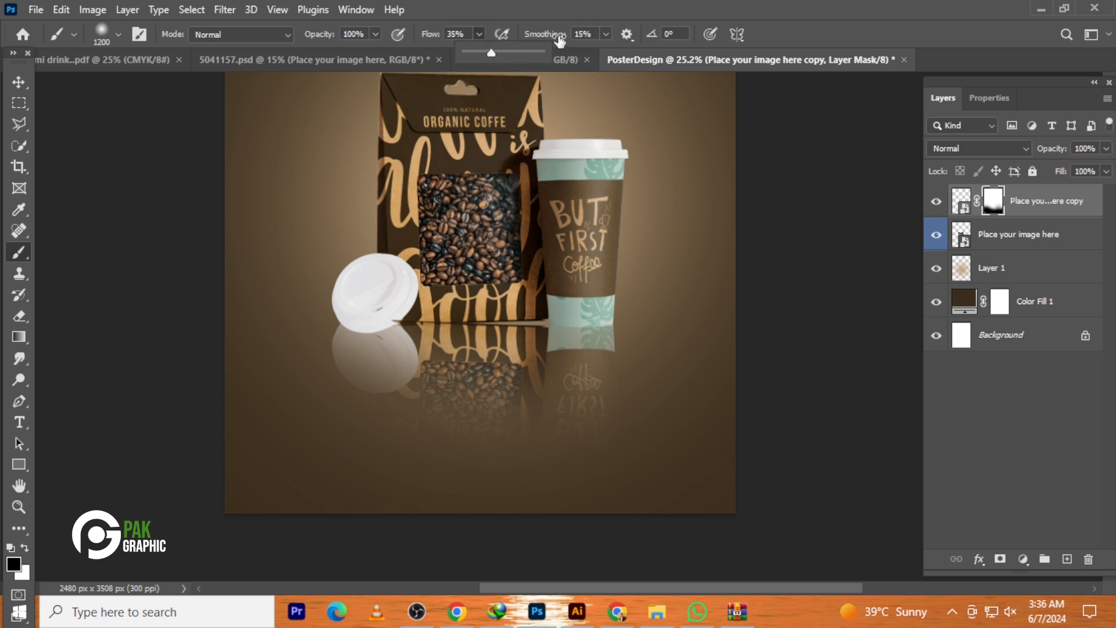
{"action": "left_click", "coordinate": [605, 34]}
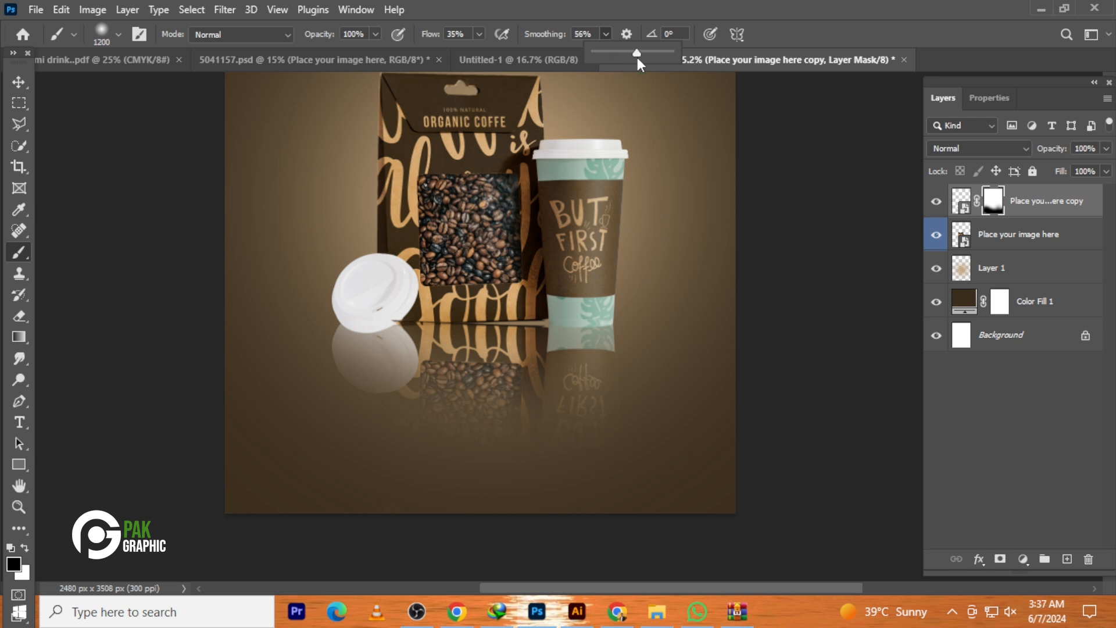
{"action": "left_click_drag", "start_coordinate": [637, 57], "coordinate": [633, 54]}
{"action": "left_click", "coordinate": [25, 548]}
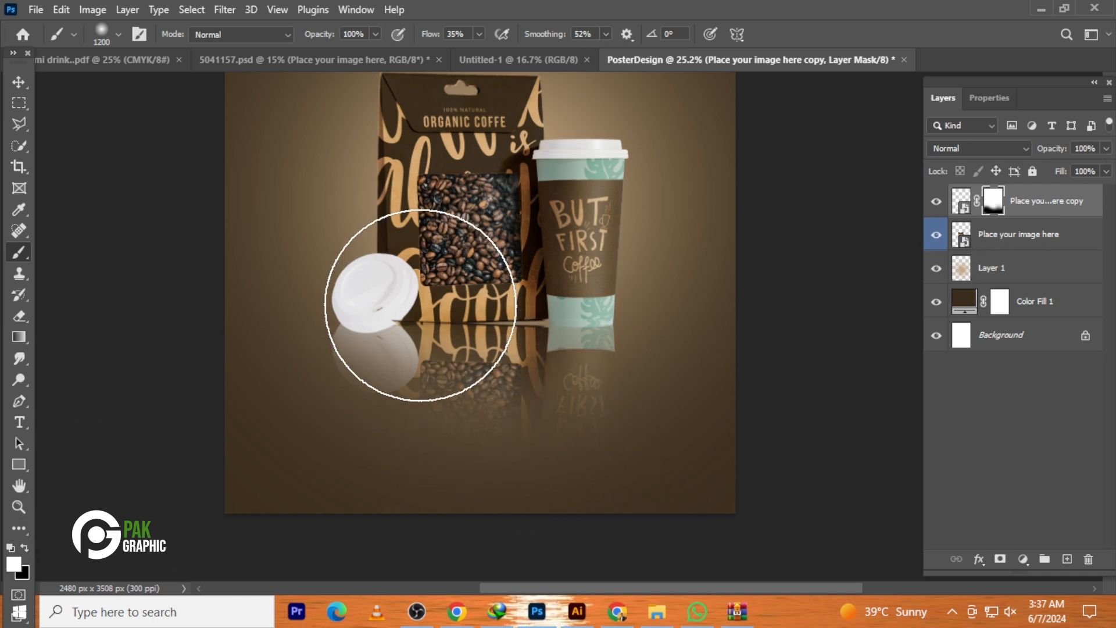
{"action": "left_click", "coordinate": [421, 304]}
{"action": "left_click", "coordinate": [573, 369]}
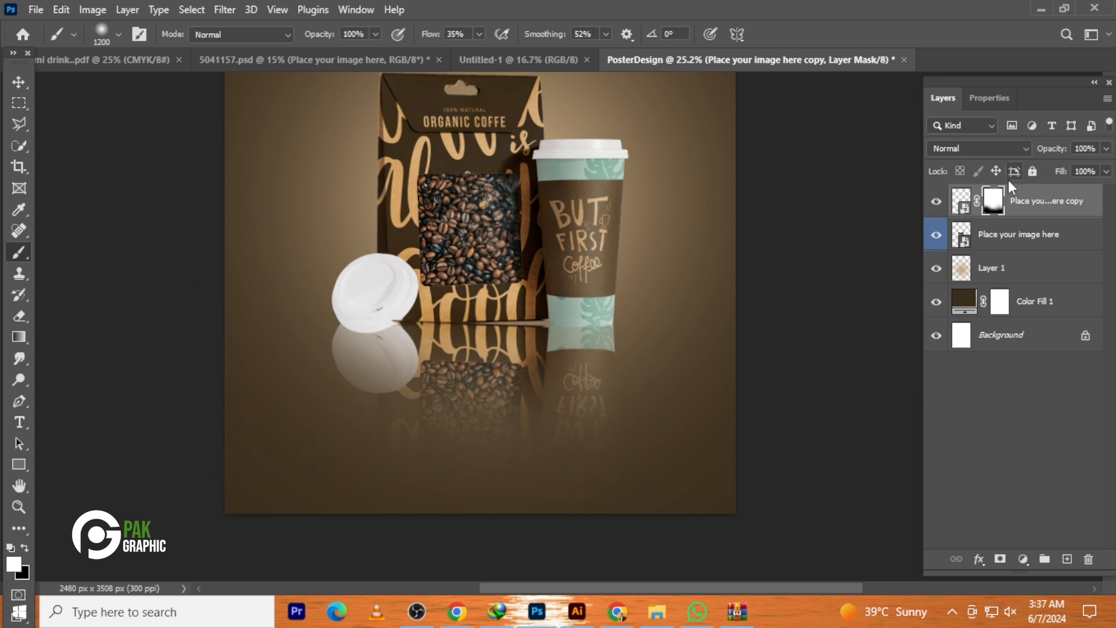
Lower the reflection layer's opacity to 82%, switch the foreground colour to black and nudge the reflection slightly up toward the products
{"action": "left_click", "coordinate": [1108, 149]}
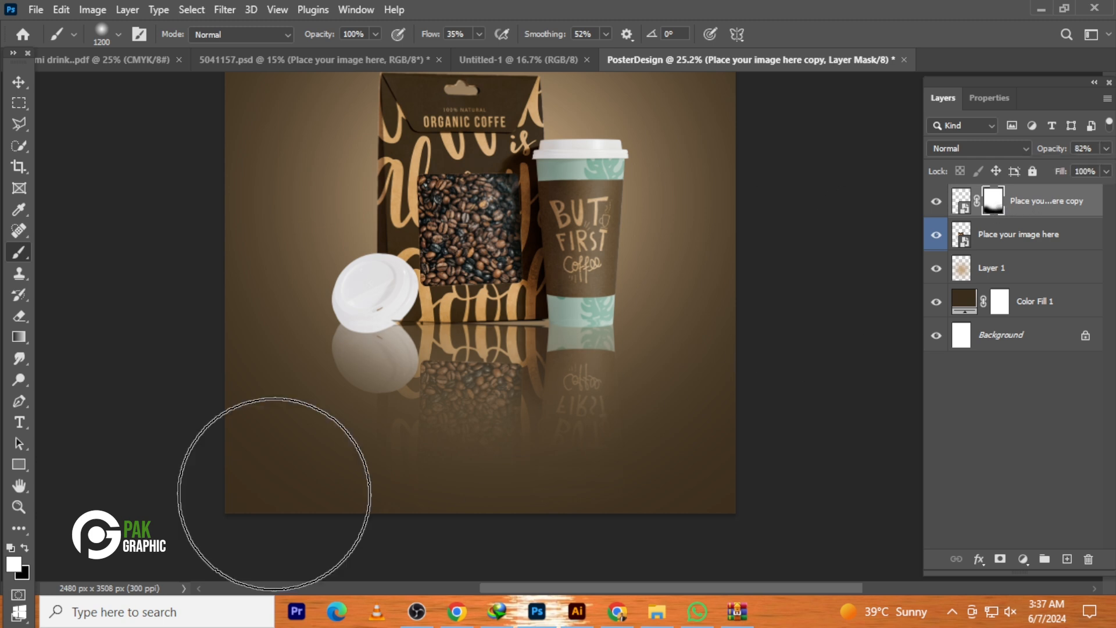
{"action": "left_click", "coordinate": [26, 550]}
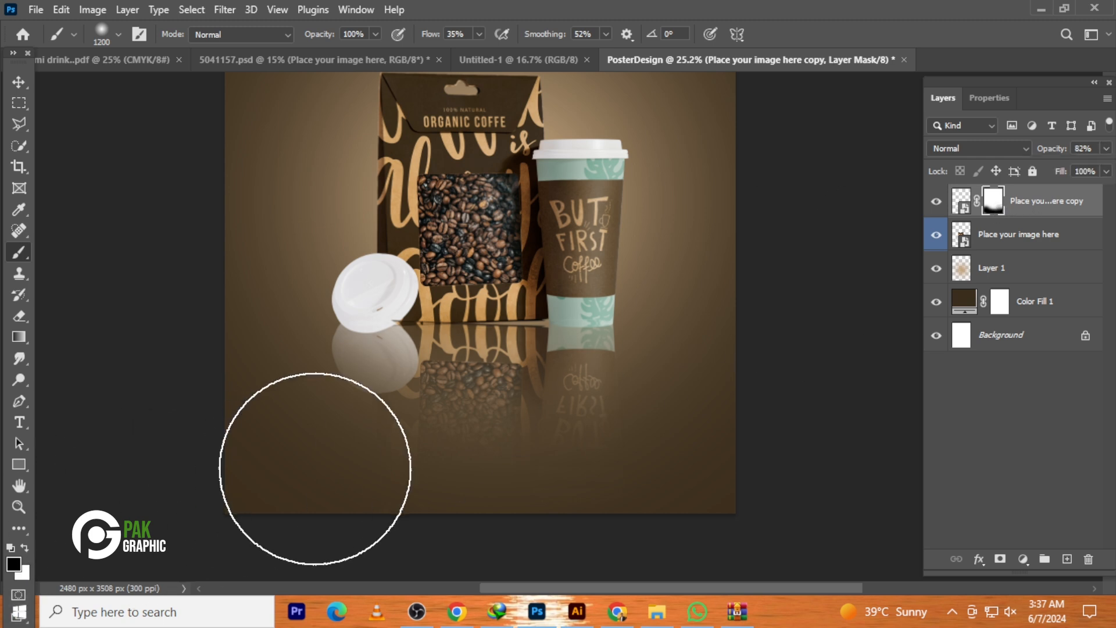
{"action": "left_click", "coordinate": [18, 82]}
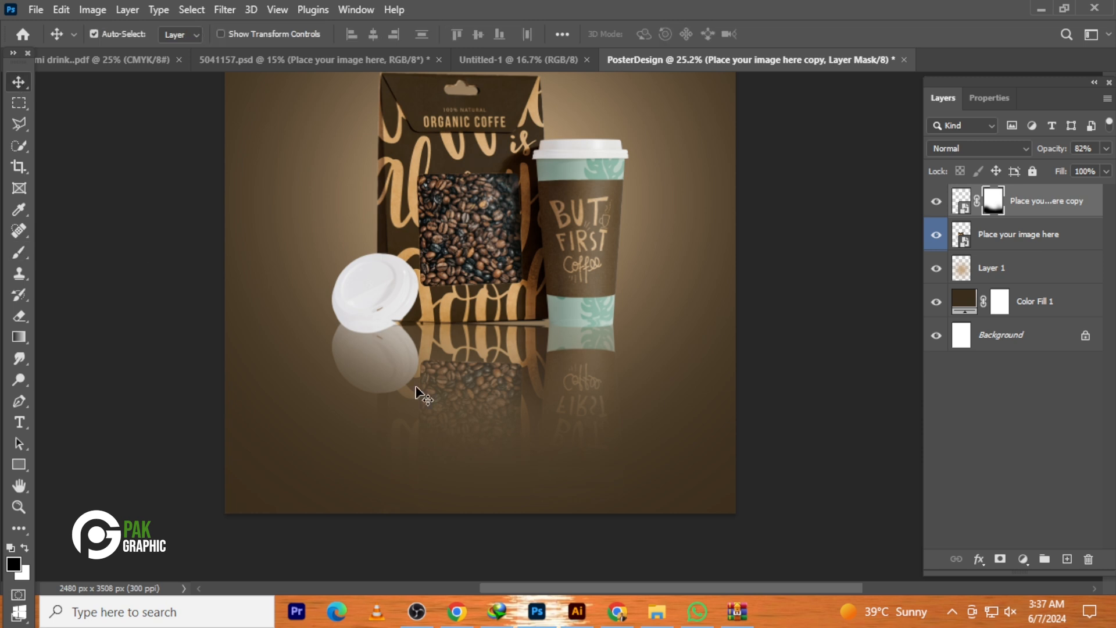
{"action": "left_click_drag", "start_coordinate": [465, 386], "coordinate": [468, 379]}
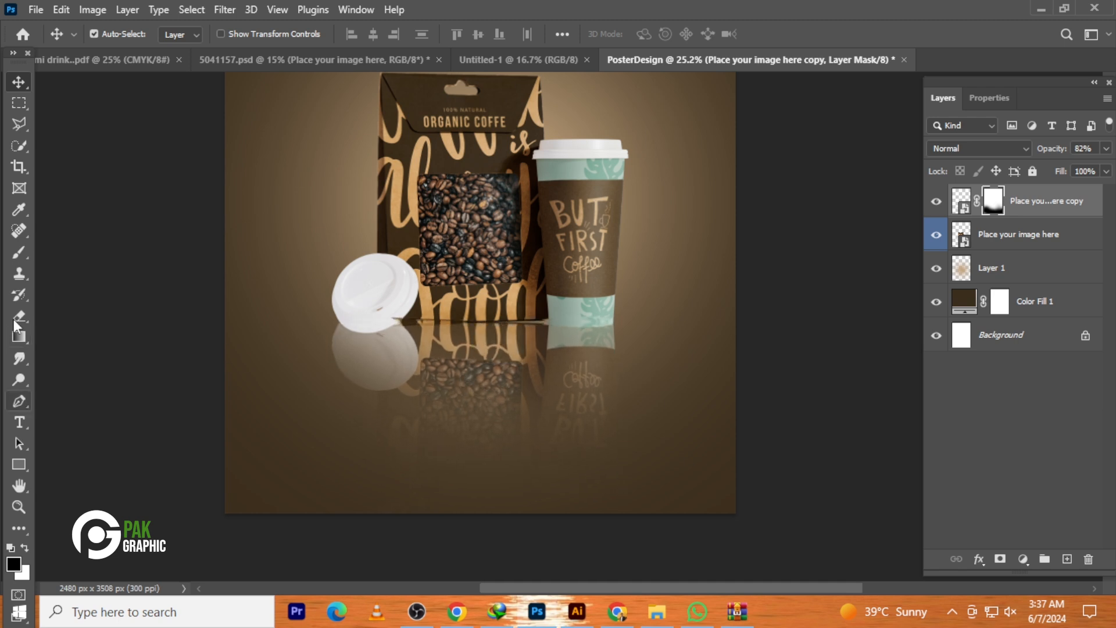
Brush black over the mask beneath the bag and cup at 35% flow to weaken the reflection
{"action": "left_click", "coordinate": [18, 253]}
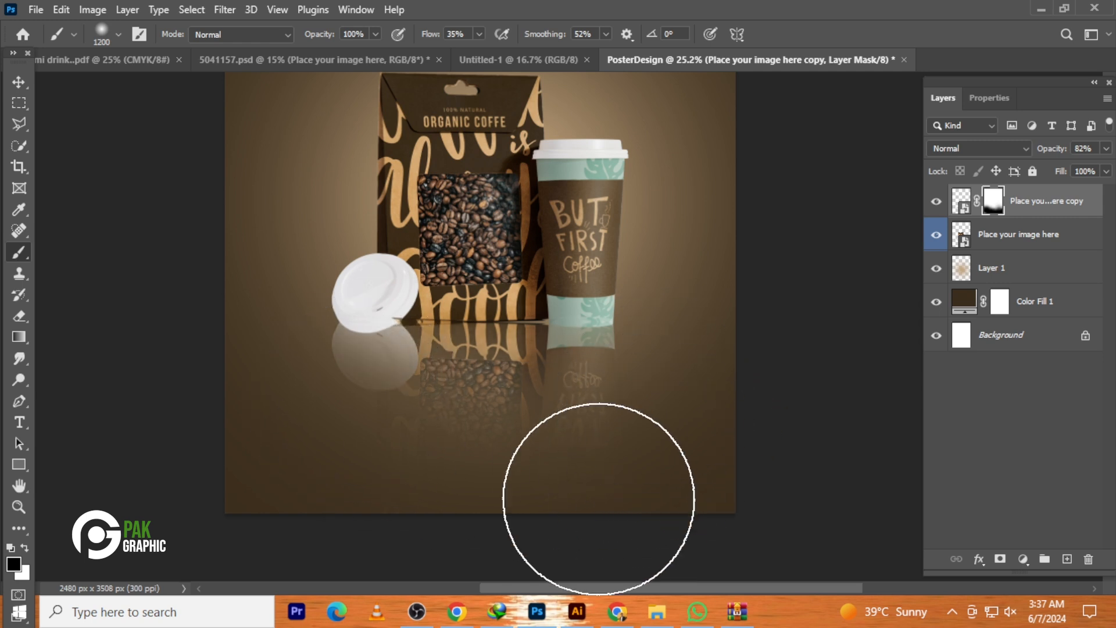
{"action": "mouse_move", "coordinate": [449, 424]}
{"action": "left_mouse_down"}
{"action": "mouse_move", "coordinate": [451, 361]}
{"action": "mouse_move", "coordinate": [481, 347]}
{"action": "mouse_move", "coordinate": [599, 362]}
{"action": "left_mouse_up"}
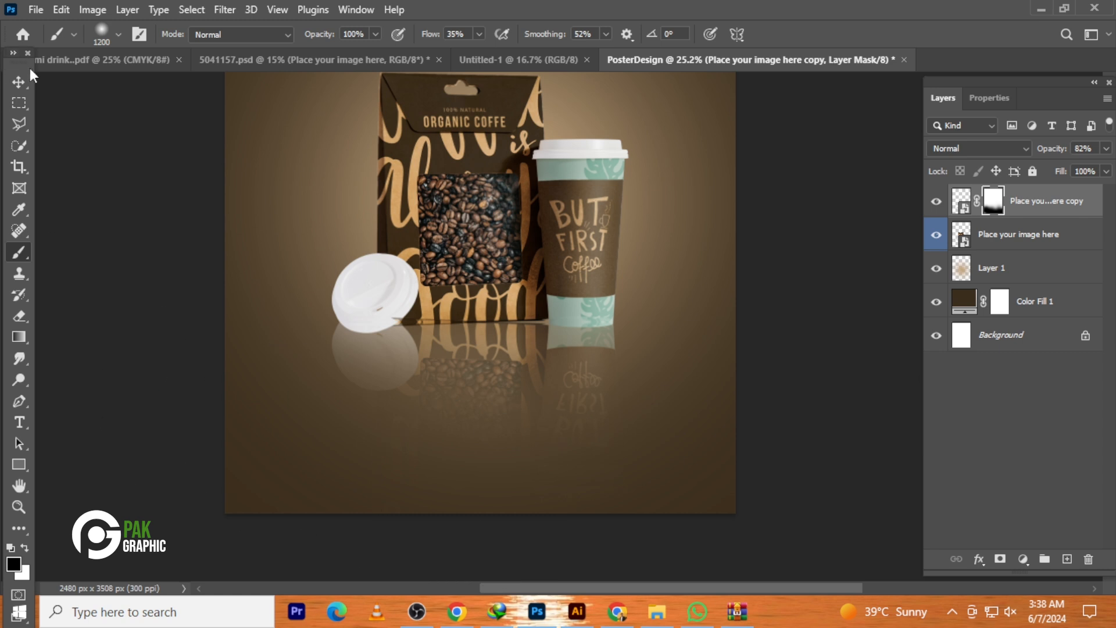
{"action": "left_click", "coordinate": [20, 81]}
Lower the reflection layer's opacity to 63% and deselect it
{"action": "key", "text": "ctrl+0"}
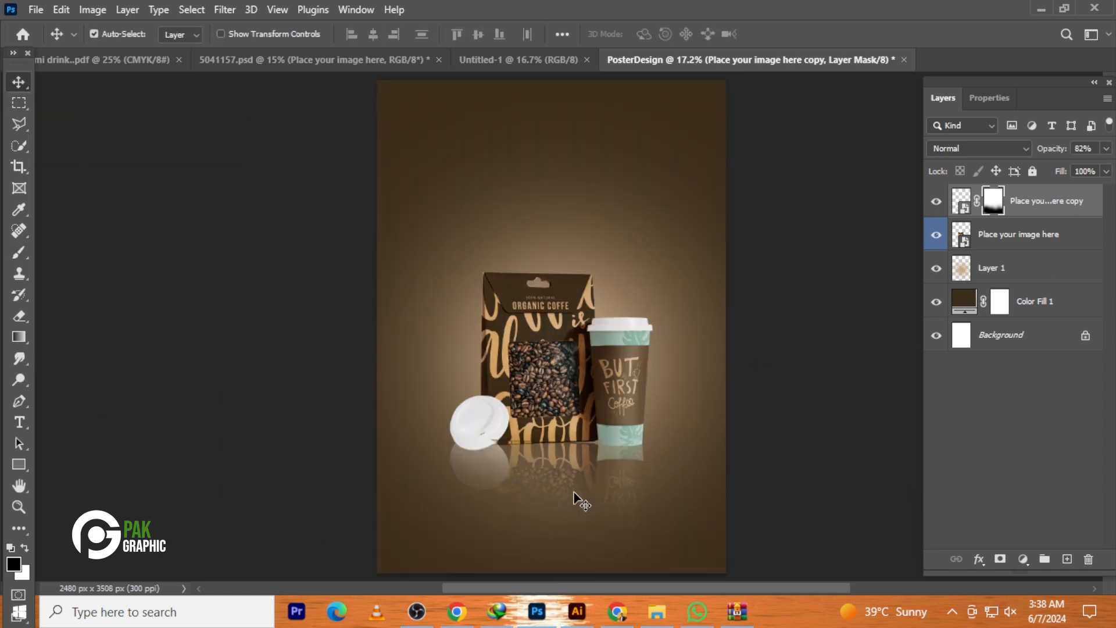
{"action": "left_click", "coordinate": [1106, 149]}
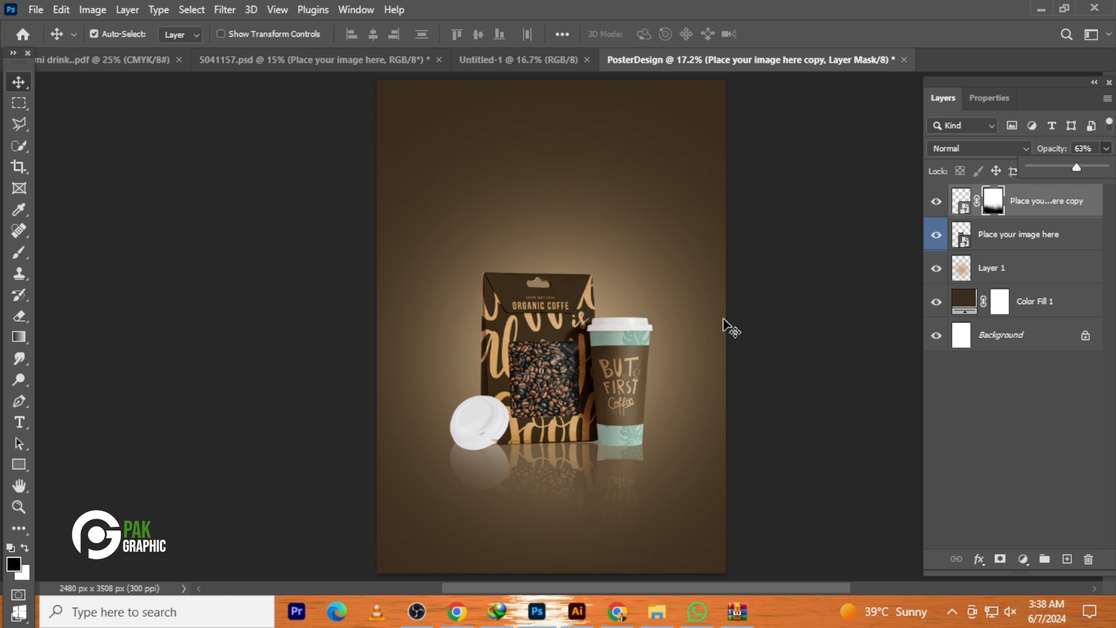
{"action": "left_click", "coordinate": [840, 312]}
{"action": "left_click", "coordinate": [840, 311]}
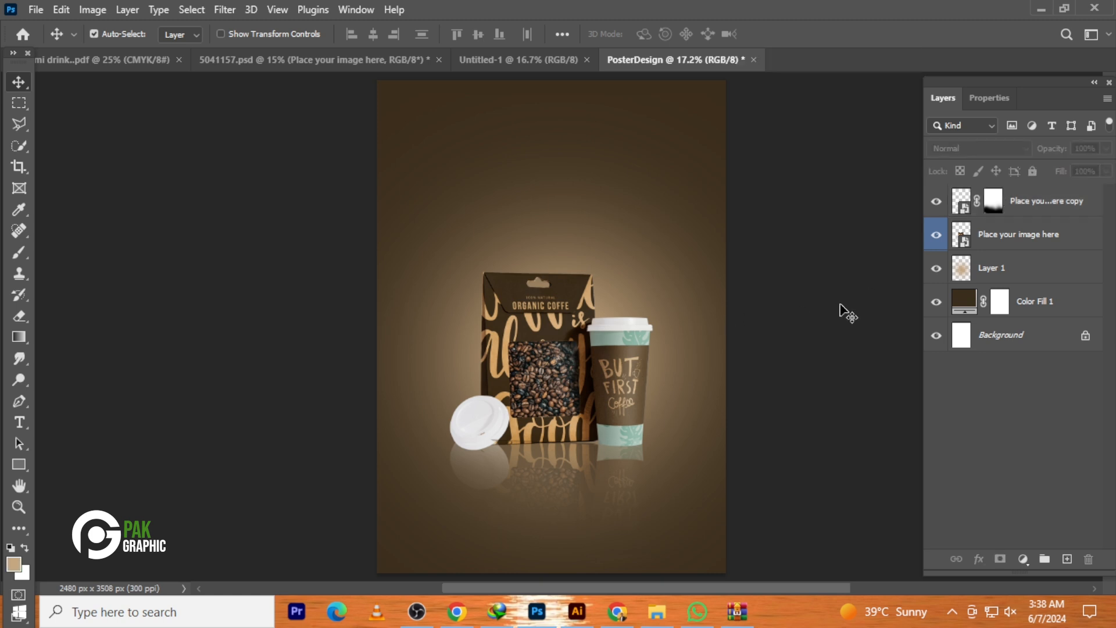
Lock the glow layer and the brown colour fill layer, checking the fill by hiding and showing it
{"action": "left_click", "coordinate": [458, 352]}
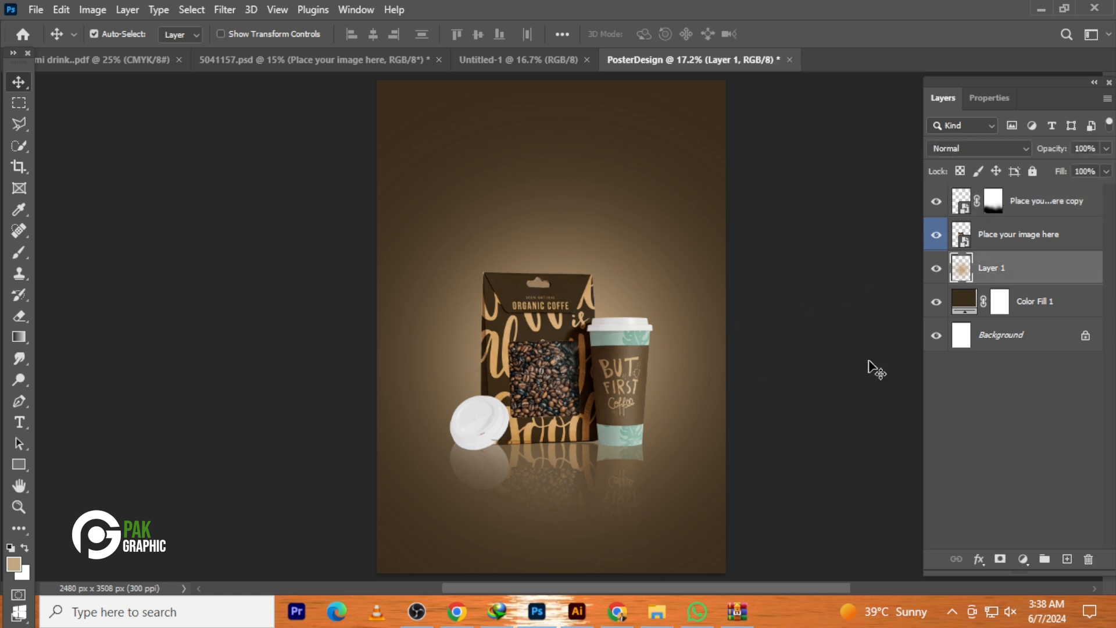
{"action": "left_click", "coordinate": [1033, 171]}
{"action": "left_click", "coordinate": [1055, 301]}
{"action": "left_click", "coordinate": [1032, 171]}
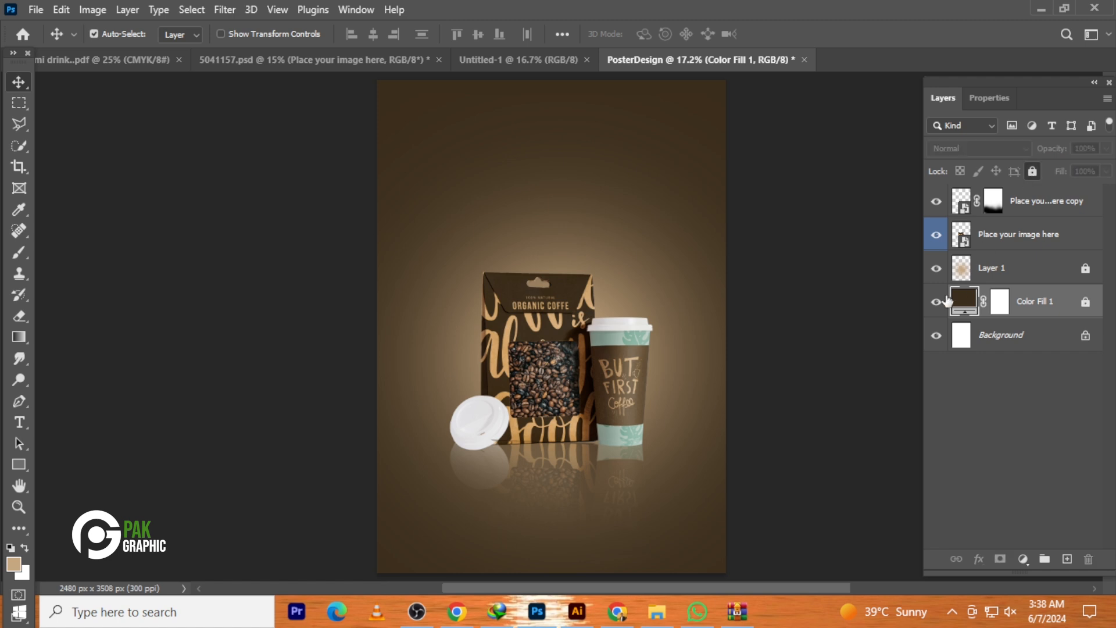
{"action": "left_click", "coordinate": [936, 301]}
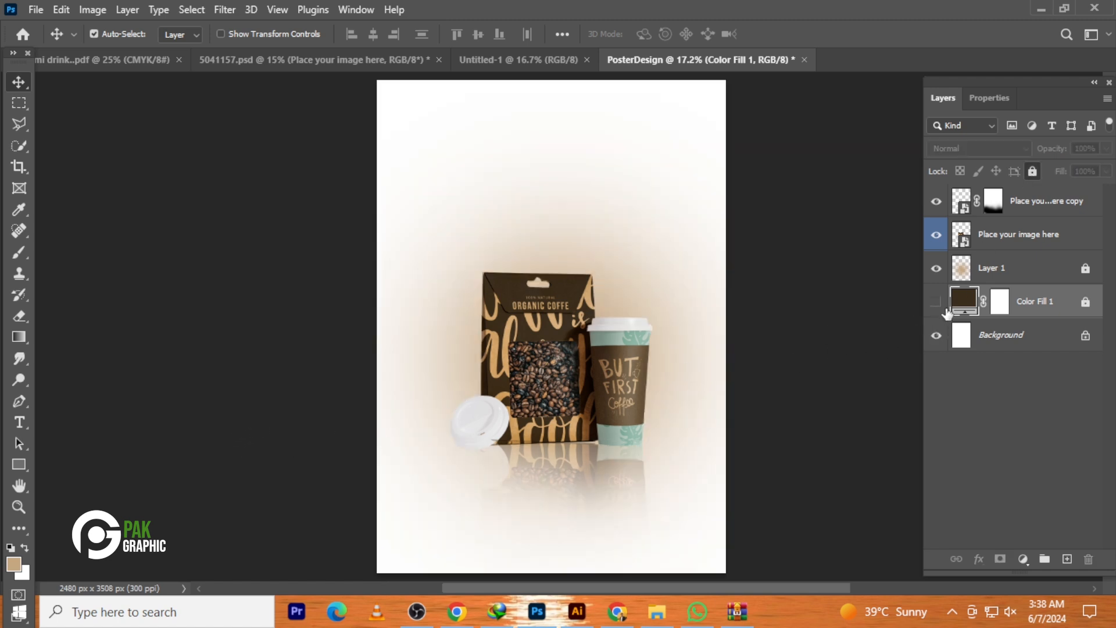
{"action": "left_click", "coordinate": [936, 302]}
{"action": "left_click", "coordinate": [828, 340]}
Scale the product and reflection layers together to 111.67% and move them up 105 px, keeping them horizontally centred
{"action": "left_click_drag", "start_coordinate": [250, 235], "coordinate": [708, 480]}
{"action": "key", "text": "ctrl+t"}
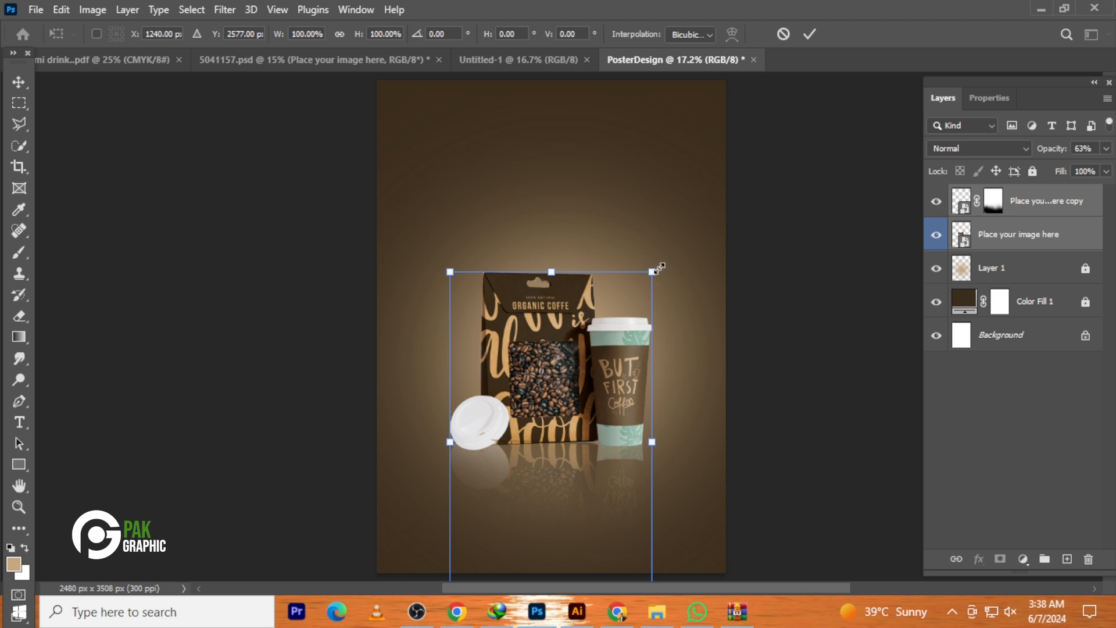
{"action": "left_click_drag", "start_coordinate": [658, 267], "coordinate": [665, 253]}
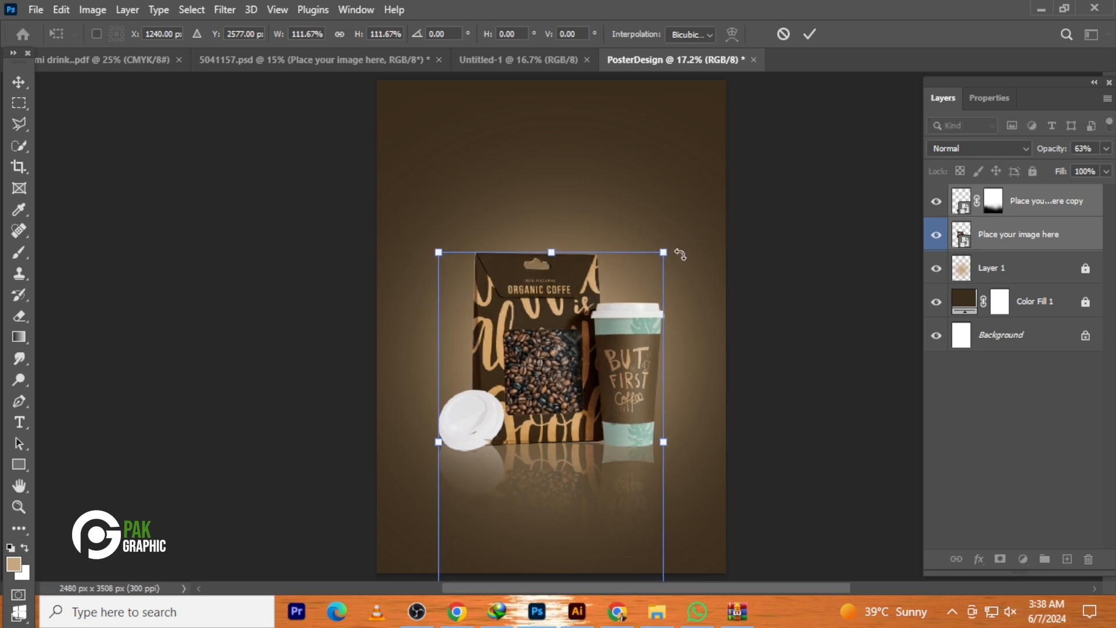
{"action": "left_click_drag", "start_coordinate": [603, 382], "coordinate": [610, 365]}
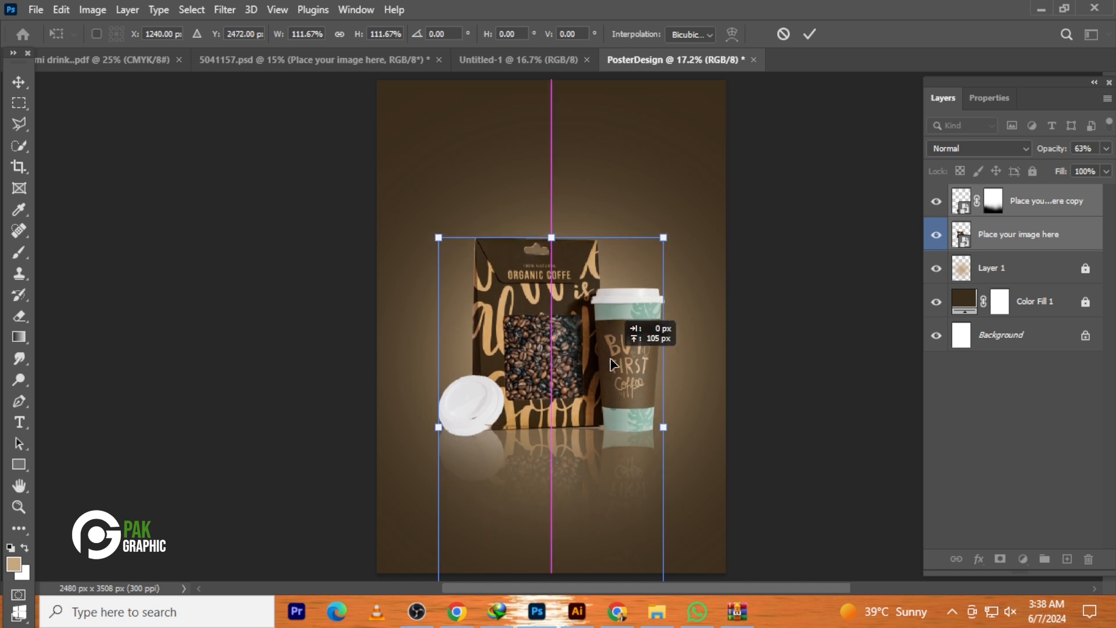
{"action": "key", "text": "Return"}
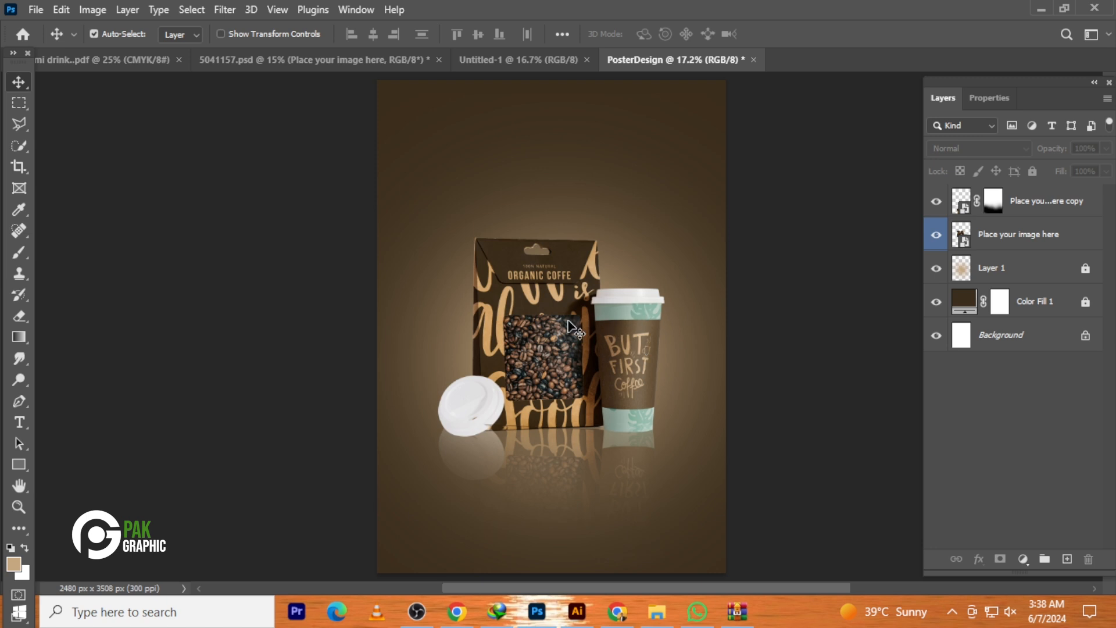
Scale the product and reflection layers together down slightly, then deselect them
{"action": "key", "text": "ctrl"}
{"action": "left_click_drag", "start_coordinate": [293, 303], "coordinate": [602, 476]}
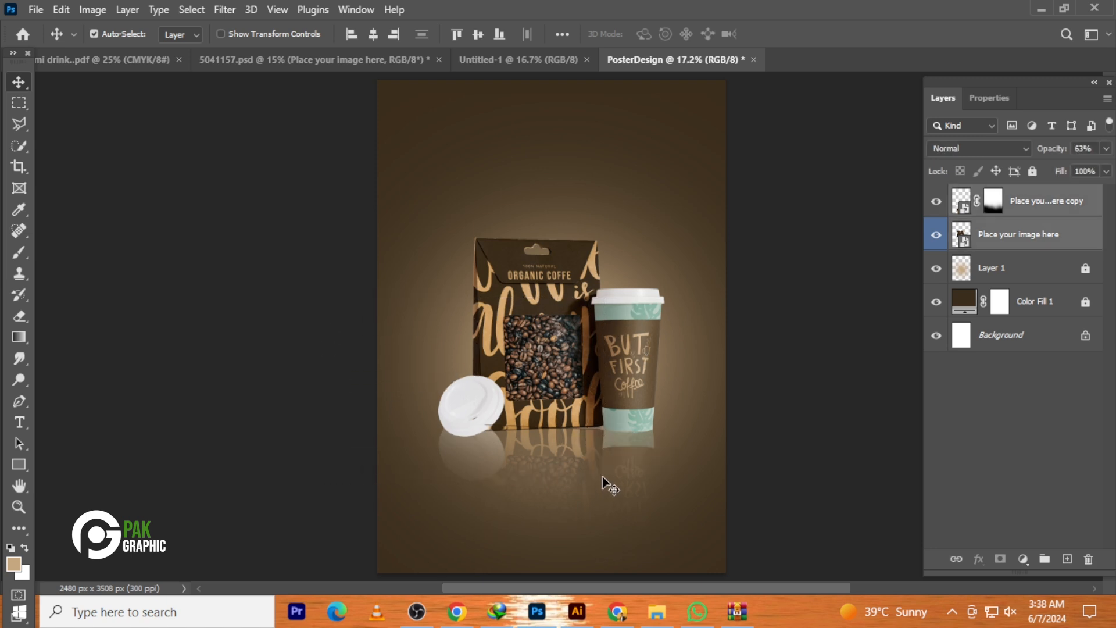
{"action": "key", "text": "ctrl+t"}
{"action": "left_click_drag", "start_coordinate": [663, 237], "coordinate": [660, 248]}
{"action": "key", "text": "Return"}
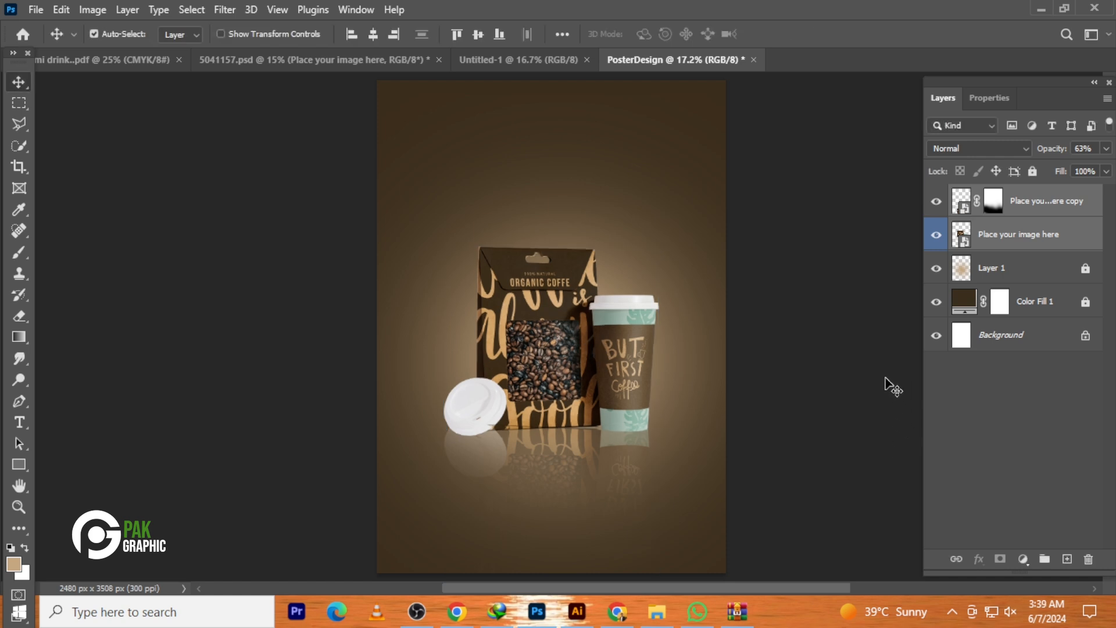
{"action": "left_click", "coordinate": [813, 342]}
{"action": "scroll", "coordinate": [813, 343], "scroll_direction": "up", "scroll_amount": 1}
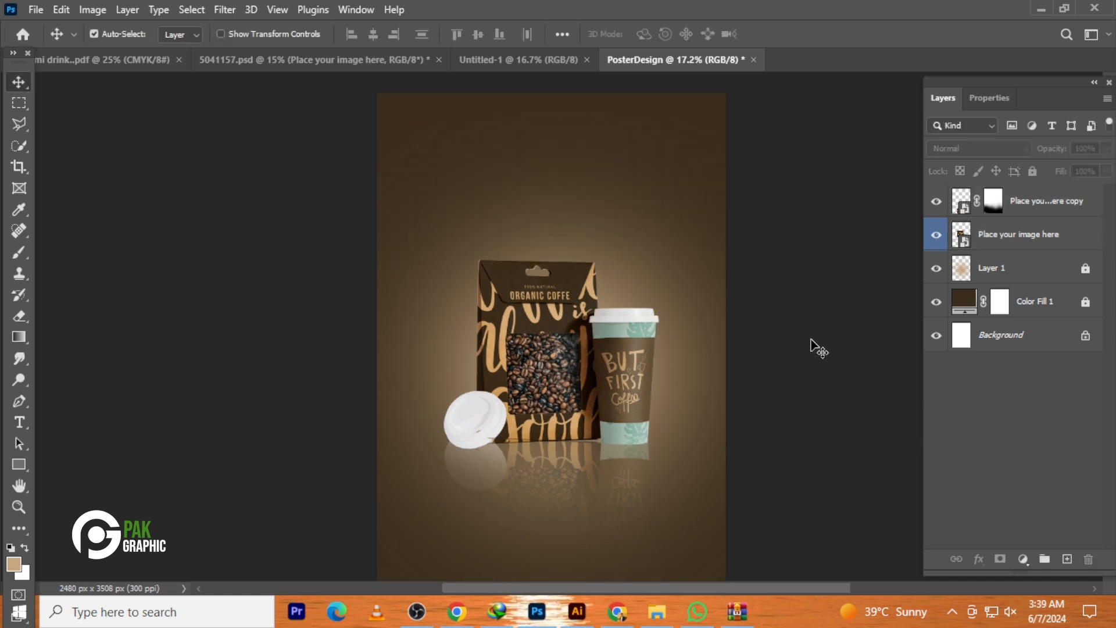
Add a text layer reading "It's a Coffee Break" in Poppins Regular above the coffee products
{"action": "scroll", "coordinate": [812, 343], "scroll_direction": "up", "scroll_amount": 1}
{"action": "scroll", "coordinate": [813, 343], "scroll_direction": "down", "scroll_amount": 1}
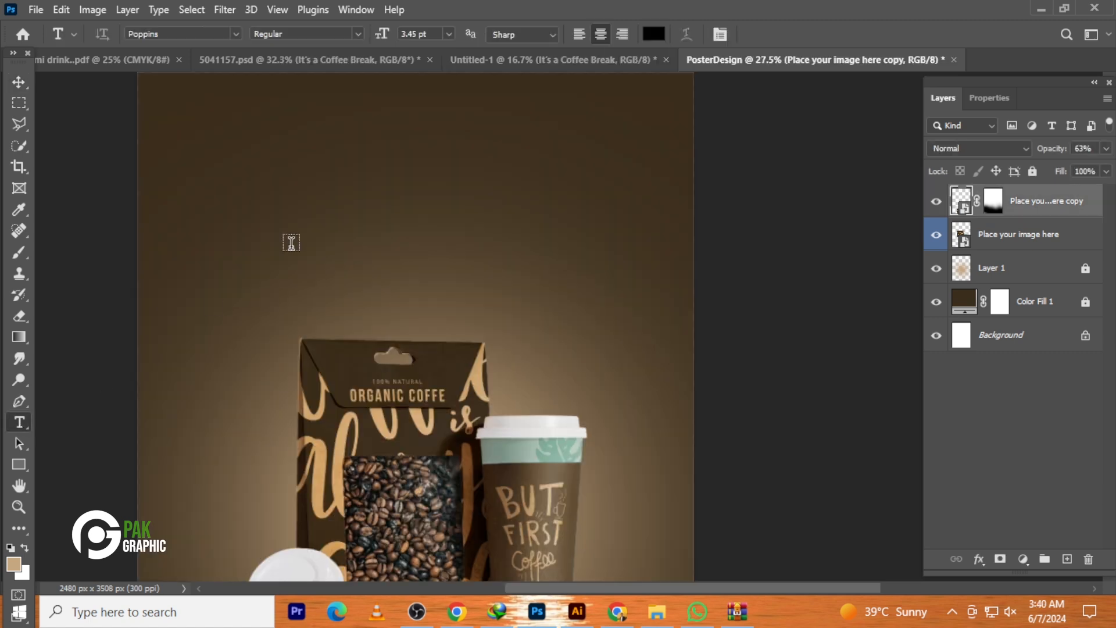
{"action": "left_click", "coordinate": [383, 148]}
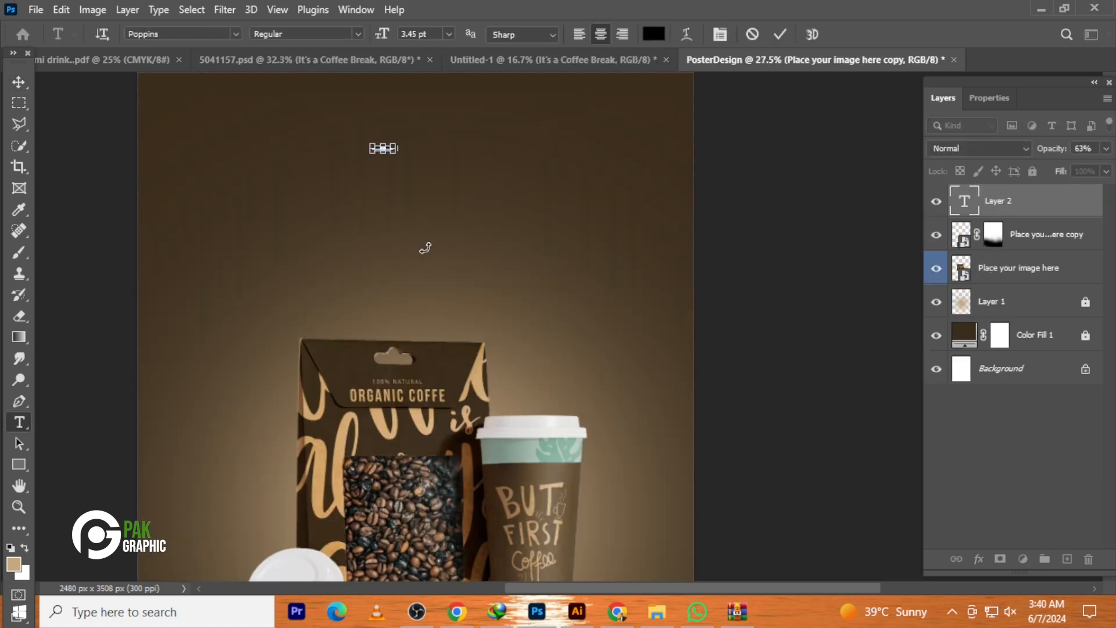
{"action": "left_click", "coordinate": [14, 82]}
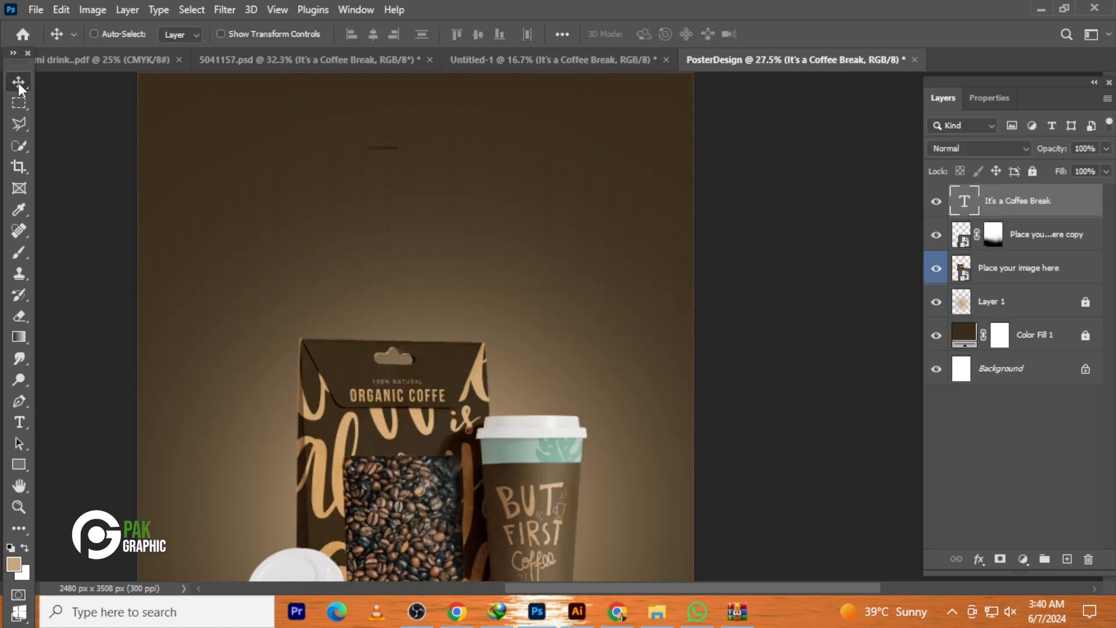
Enlarge the "It's a Coffee Break" text to about 41 pt and place it near the poster's top edge
{"action": "key", "text": "ctrl+t"}
{"action": "left_click_drag", "start_coordinate": [399, 143], "coordinate": [560, 89]}
{"action": "left_click_drag", "start_coordinate": [460, 145], "coordinate": [479, 138]}
{"action": "key", "text": "Return"}
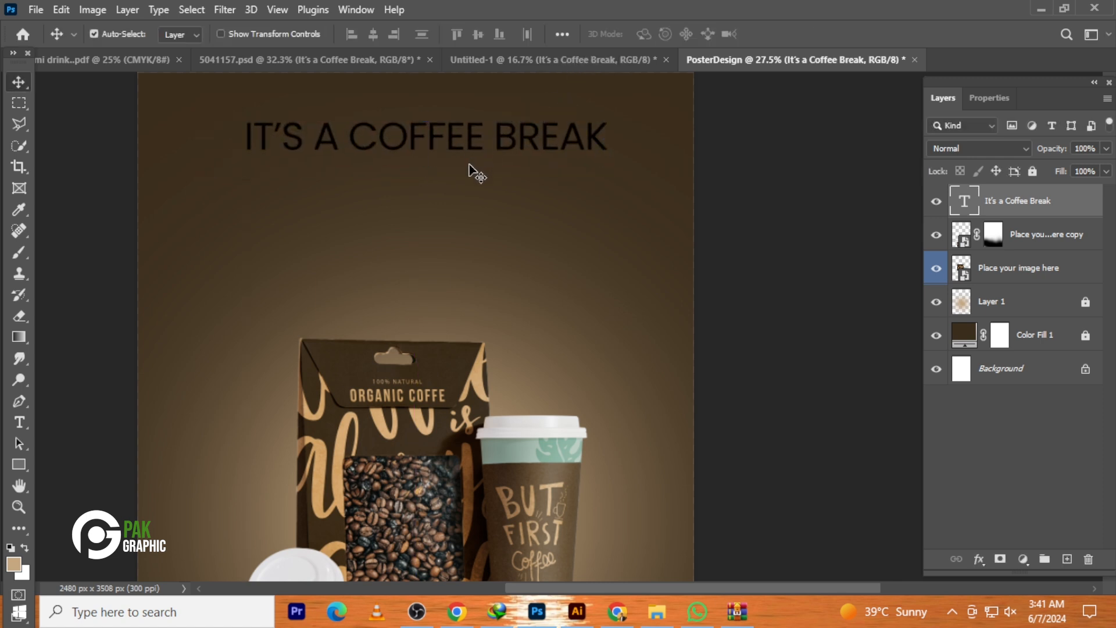
Break the headline into three lines reading "It's a", "Coffee" and "Break"
{"action": "double_click", "coordinate": [342, 136]}
{"action": "left_click", "coordinate": [341, 137]}
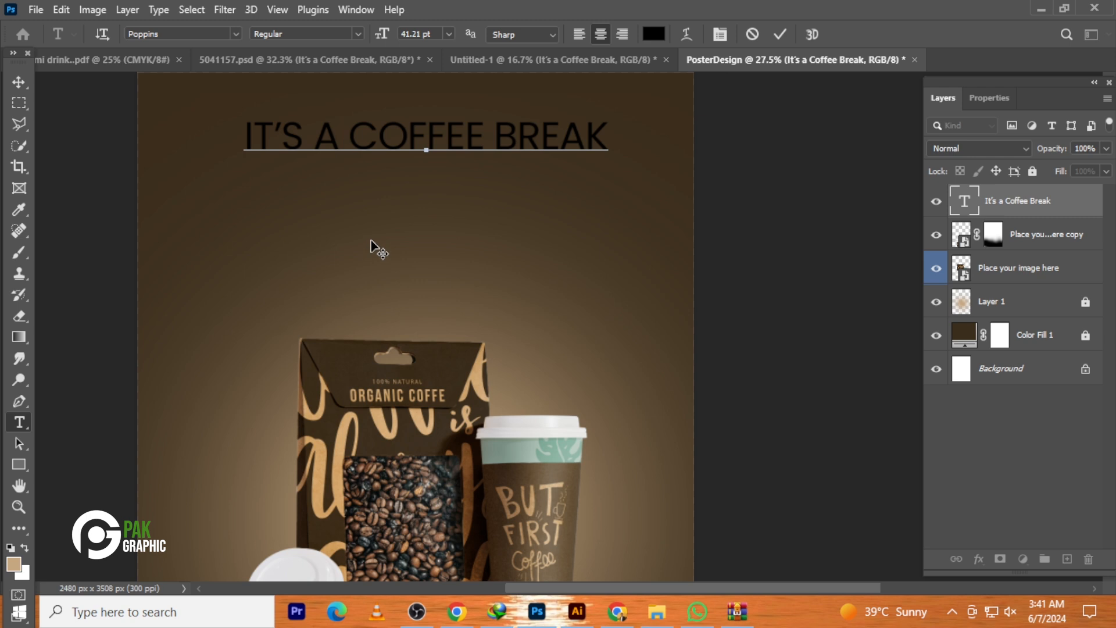
{"action": "key", "text": "Return"}
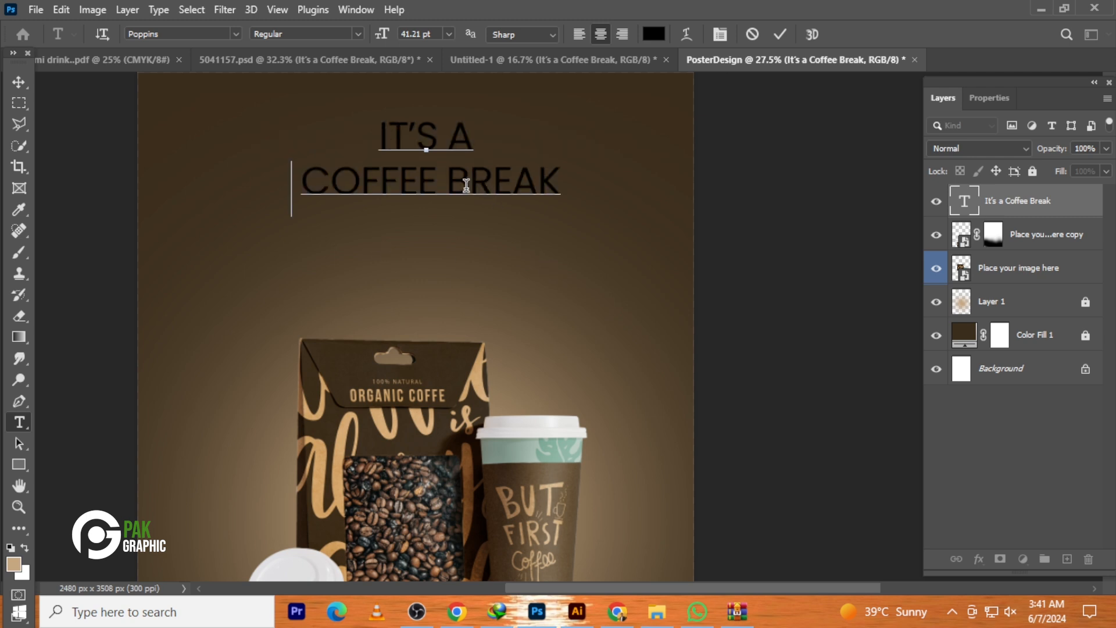
{"action": "key", "text": "Return"}
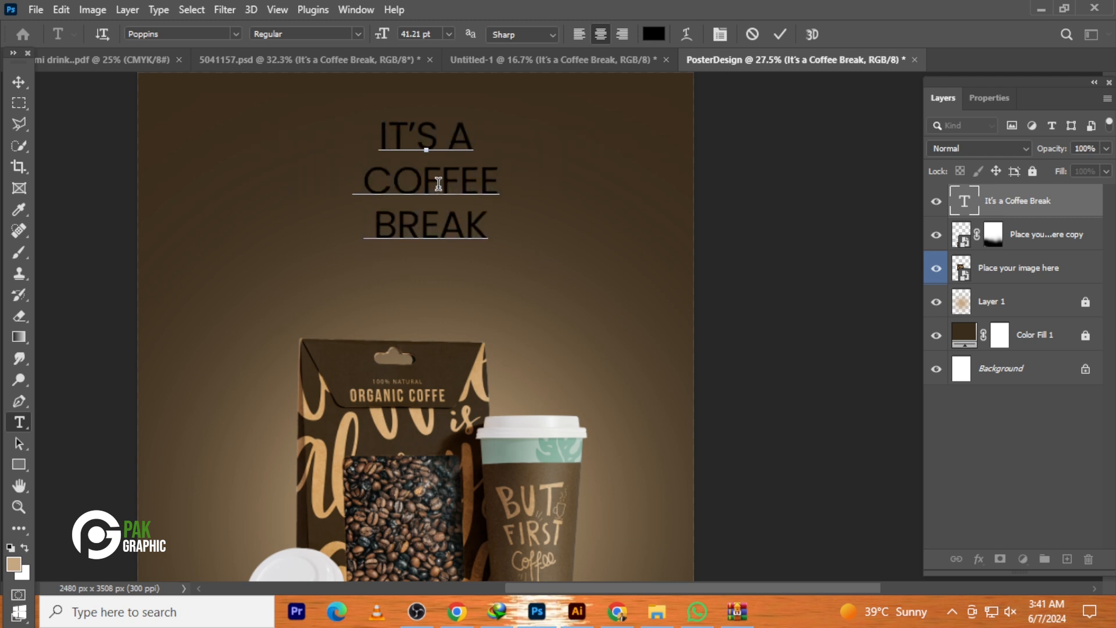
{"action": "left_click", "coordinate": [19, 82]}
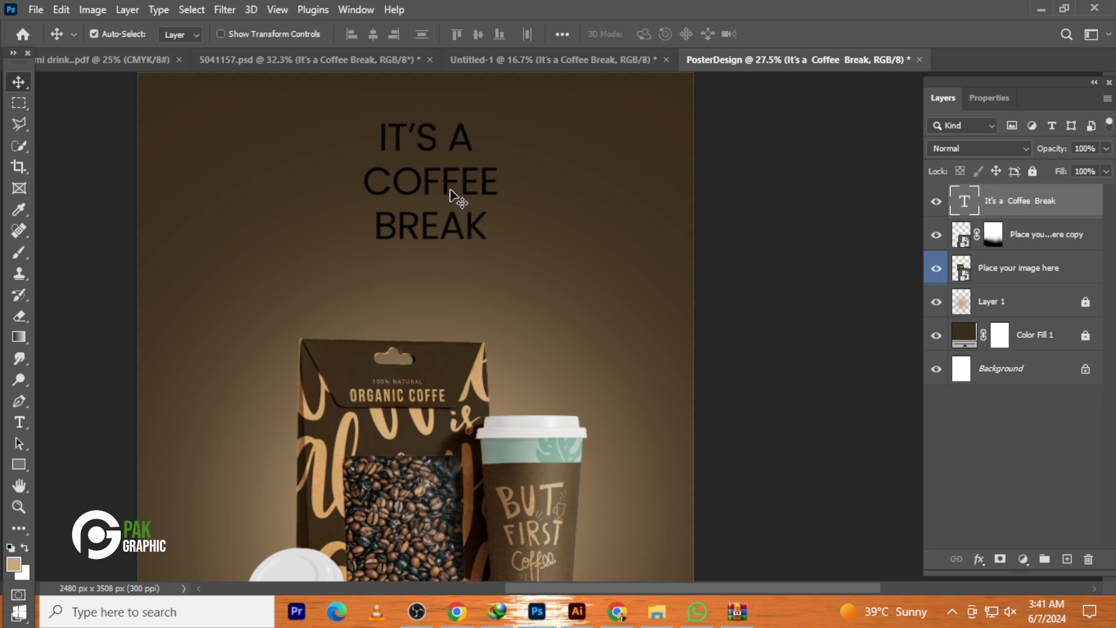
{"action": "double_click", "coordinate": [440, 234]}
{"action": "left_click", "coordinate": [441, 234]}
{"action": "left_click_drag", "start_coordinate": [487, 226], "coordinate": [372, 221]}
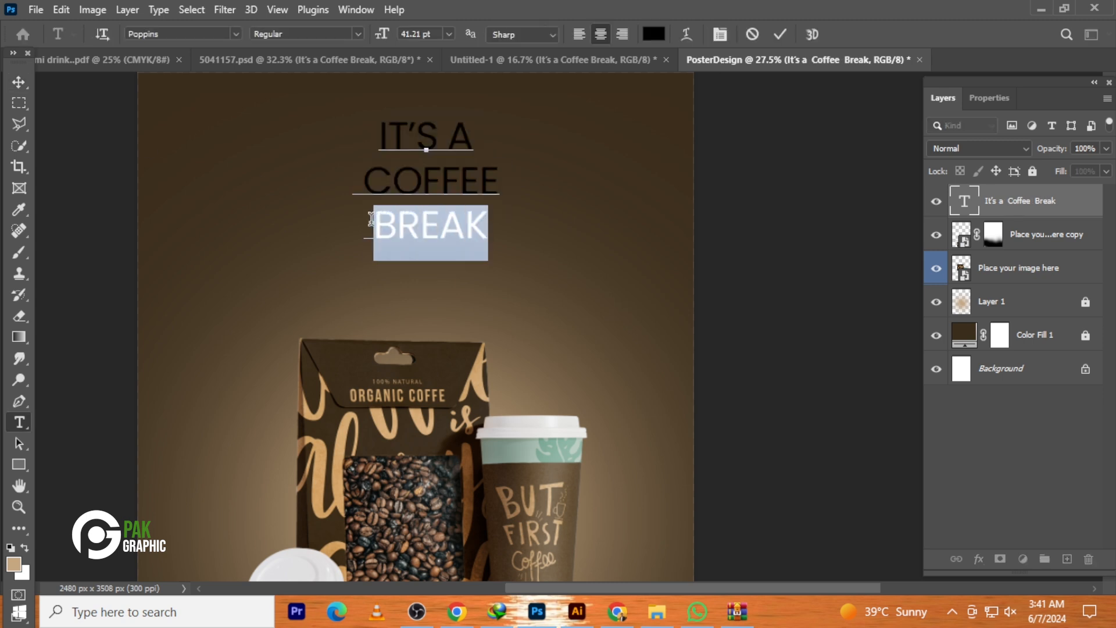
{"action": "left_click", "coordinate": [19, 82]}
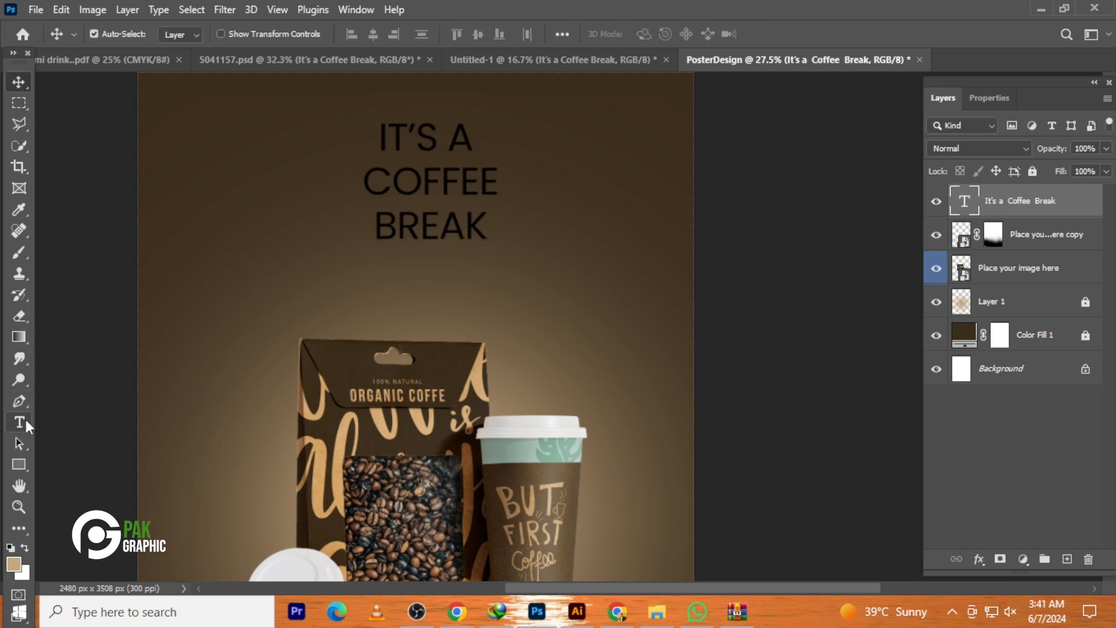
Delete the word "Break" from the third line of the headline
{"action": "double_click", "coordinate": [449, 232]}
{"action": "left_click", "coordinate": [451, 231]}
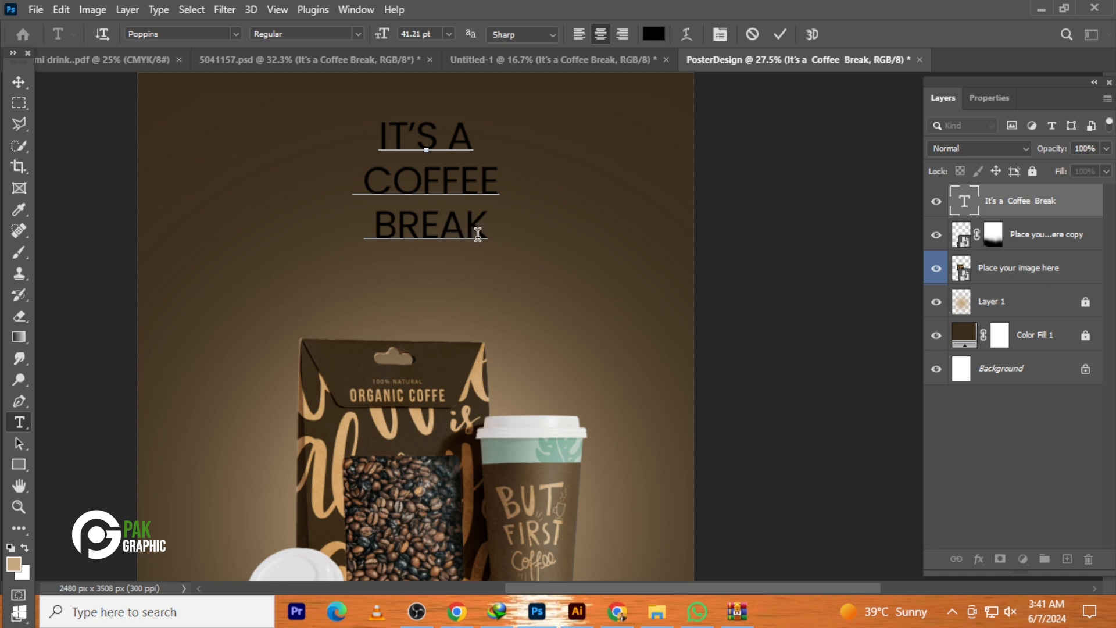
{"action": "key", "text": "BackSpace"}
{"action": "key", "text": "BackSpace"}
{"action": "key", "text": "BackSpace"}
{"action": "key", "text": "BackSpace"}
{"action": "key", "text": "BackSpace"}
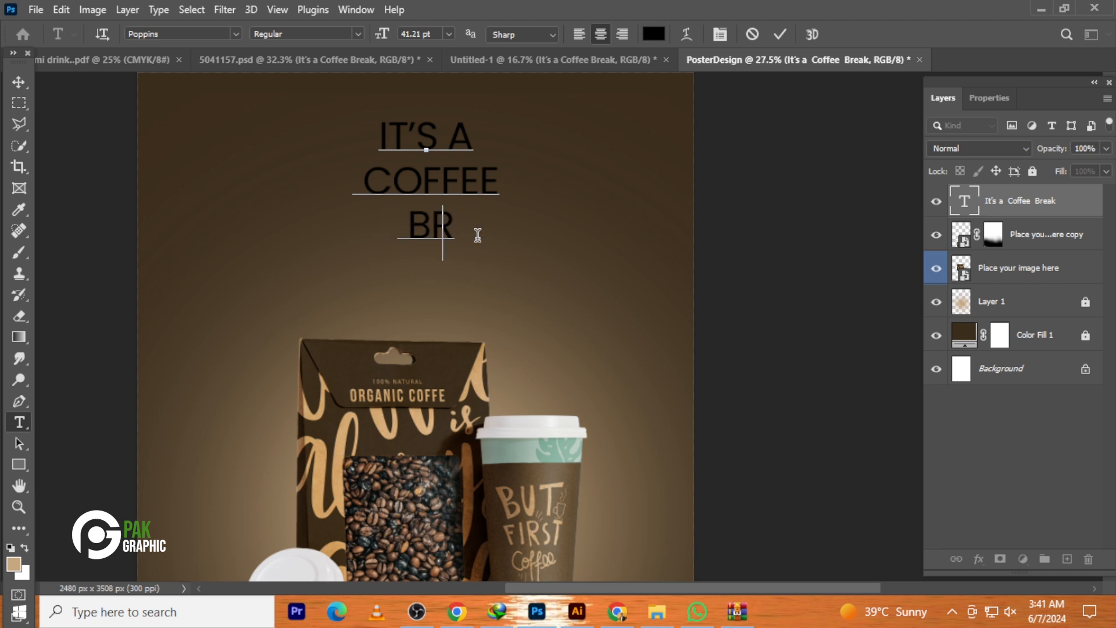
Delete "It's a" from the first line so that the headline reads only "Coffee"
{"action": "left_click", "coordinate": [470, 139]}
{"action": "key", "text": "BackSpace"}
{"action": "key", "text": "BackSpace"}
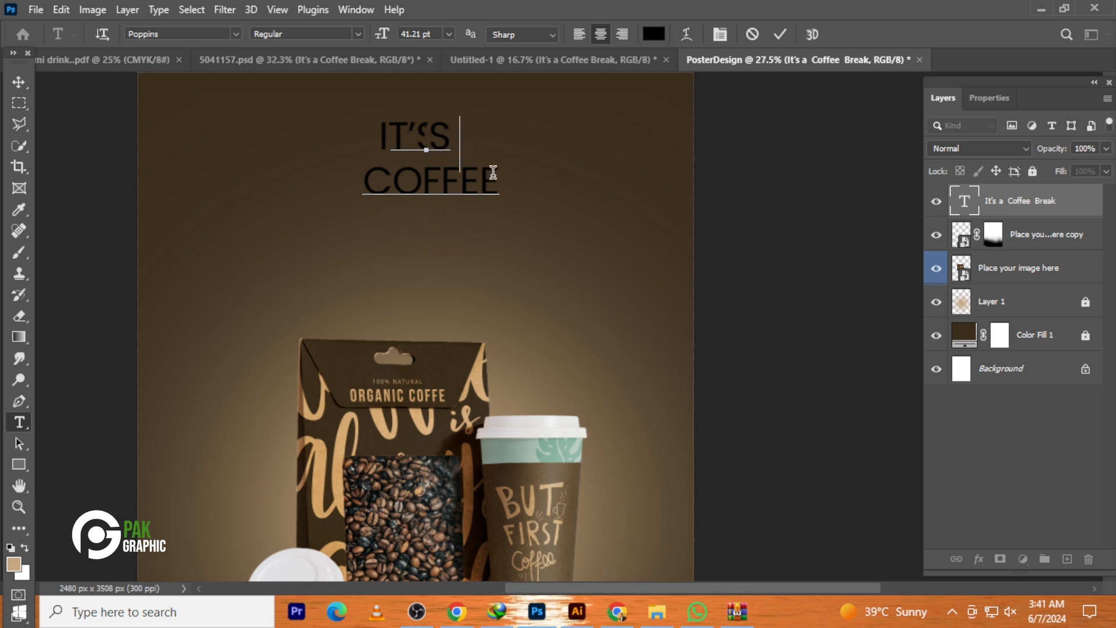
{"action": "key", "text": "BackSpace"}
{"action": "key", "text": "BackSpace"}
{"action": "key", "text": "BackSpace"}
{"action": "key", "text": "BackSpace"}
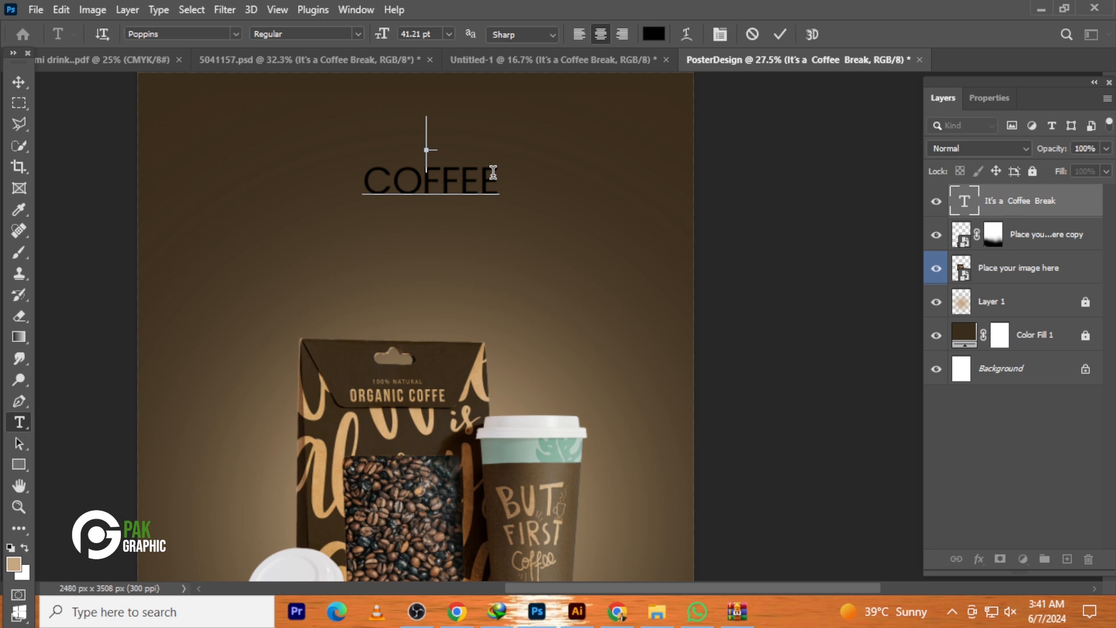
{"action": "left_click", "coordinate": [18, 85]}
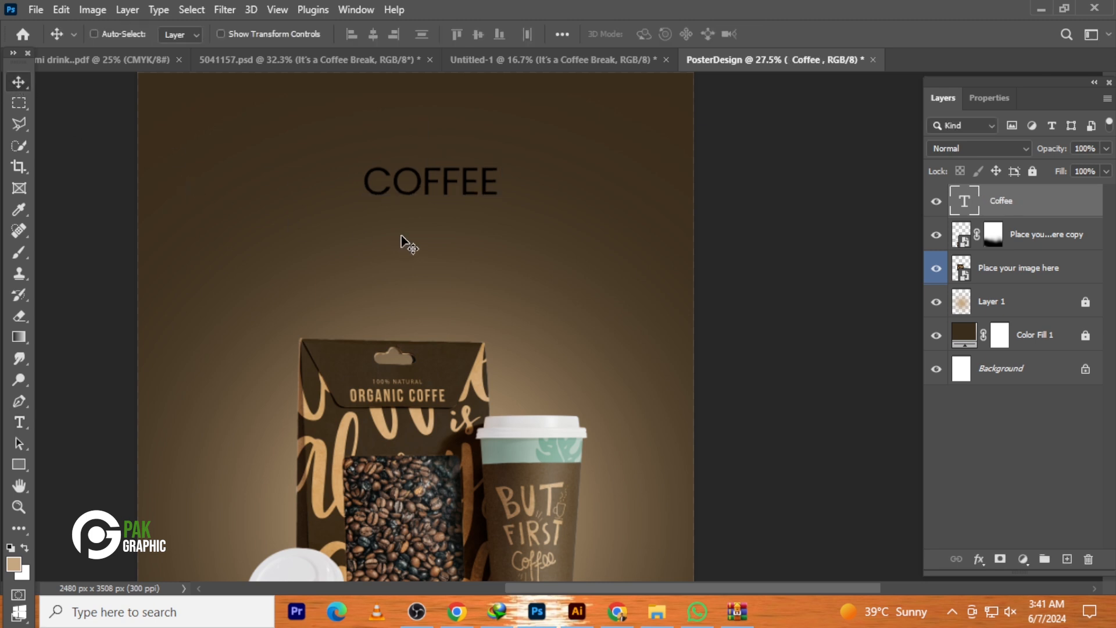
Scale the "Coffee" text to about 259% and position it above the products near the top of the poster
{"action": "key", "text": "ctrl+t"}
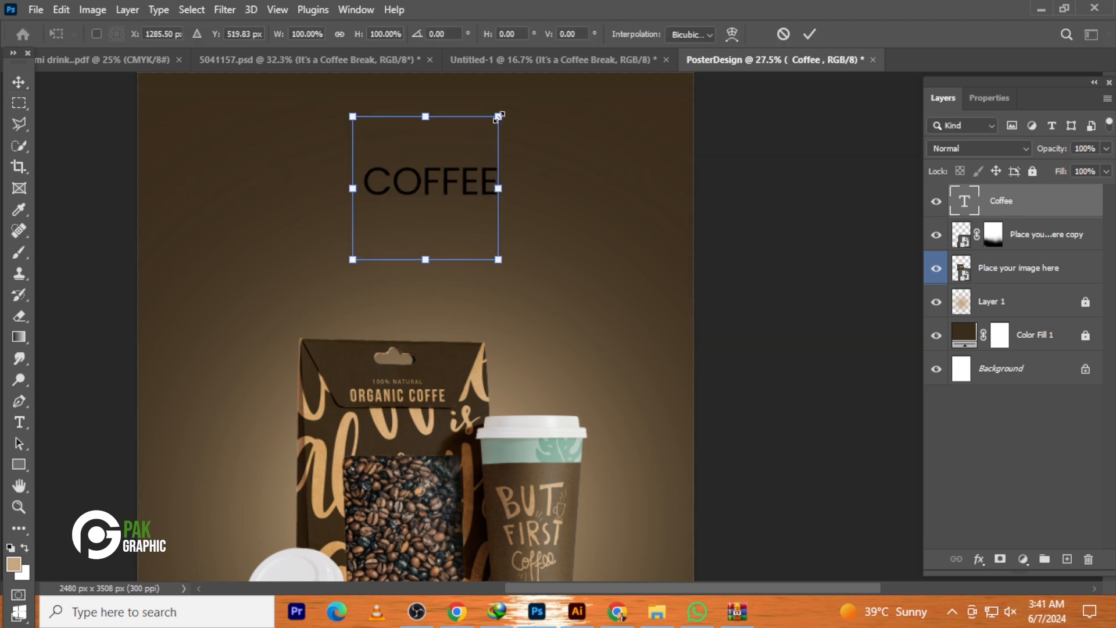
{"action": "left_click_drag", "start_coordinate": [501, 114], "coordinate": [600, 87]}
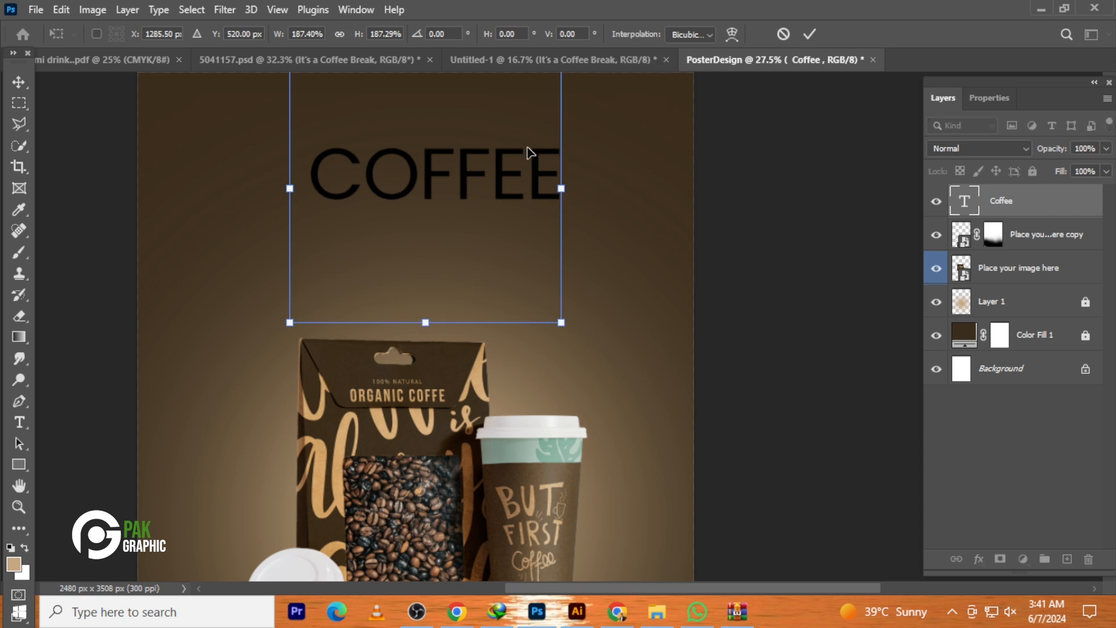
{"action": "left_click_drag", "start_coordinate": [509, 183], "coordinate": [593, 208]}
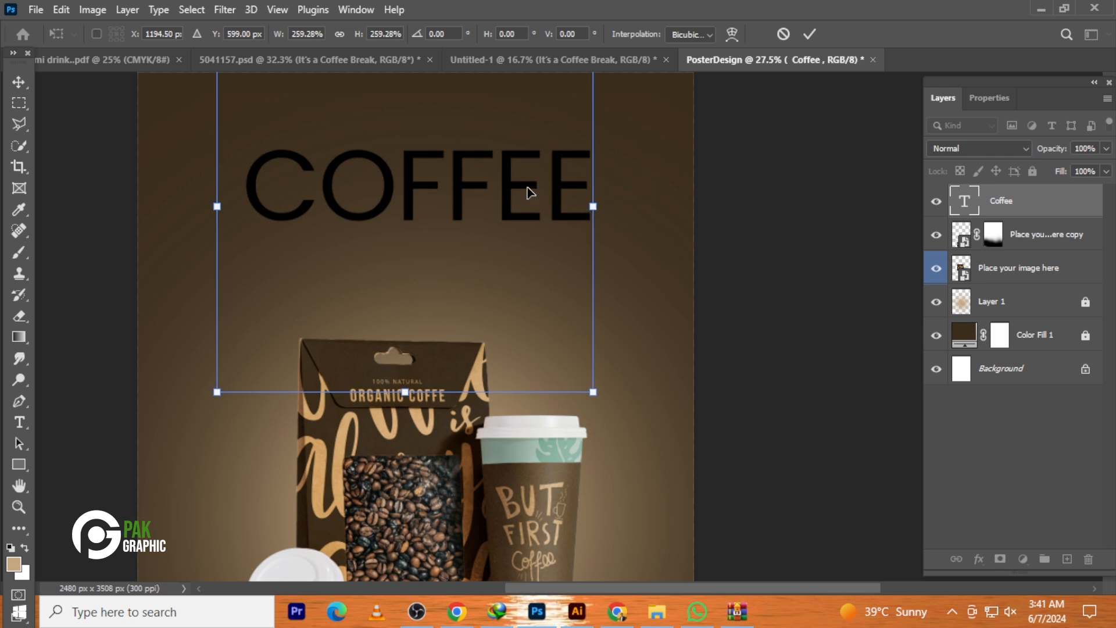
{"action": "key", "text": "Return"}
{"action": "key", "text": "ctrl+0"}
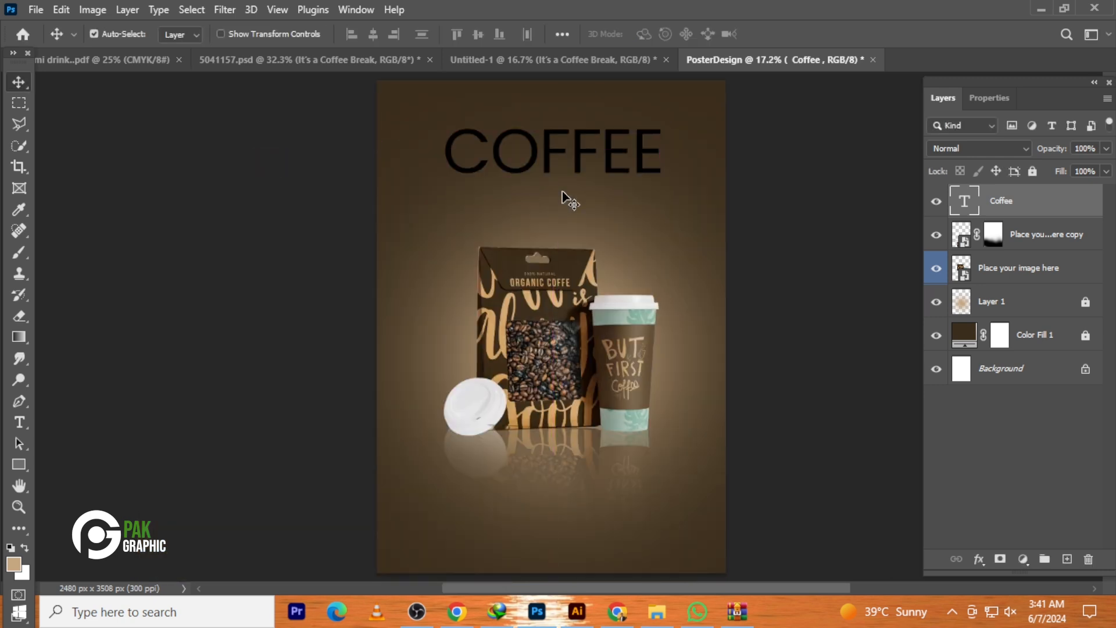
Preview fonts on the "Coffee" headline from the font list and apply Chopic 3D Free version
{"action": "scroll", "coordinate": [651, 273], "scroll_direction": "up", "scroll_amount": 1}
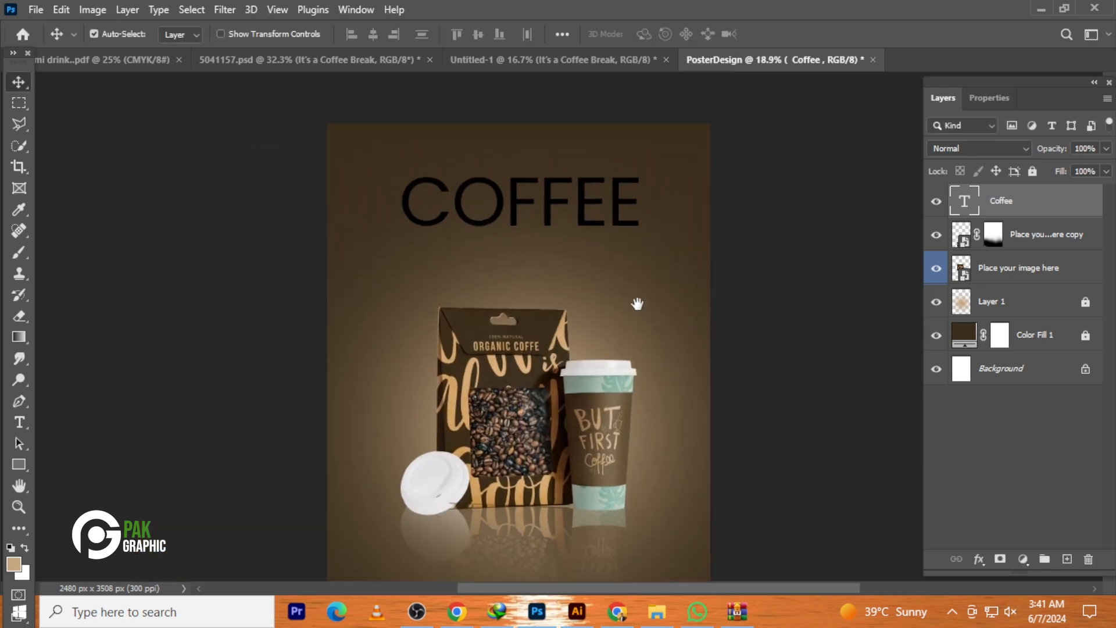
{"action": "left_click", "coordinate": [1002, 98]}
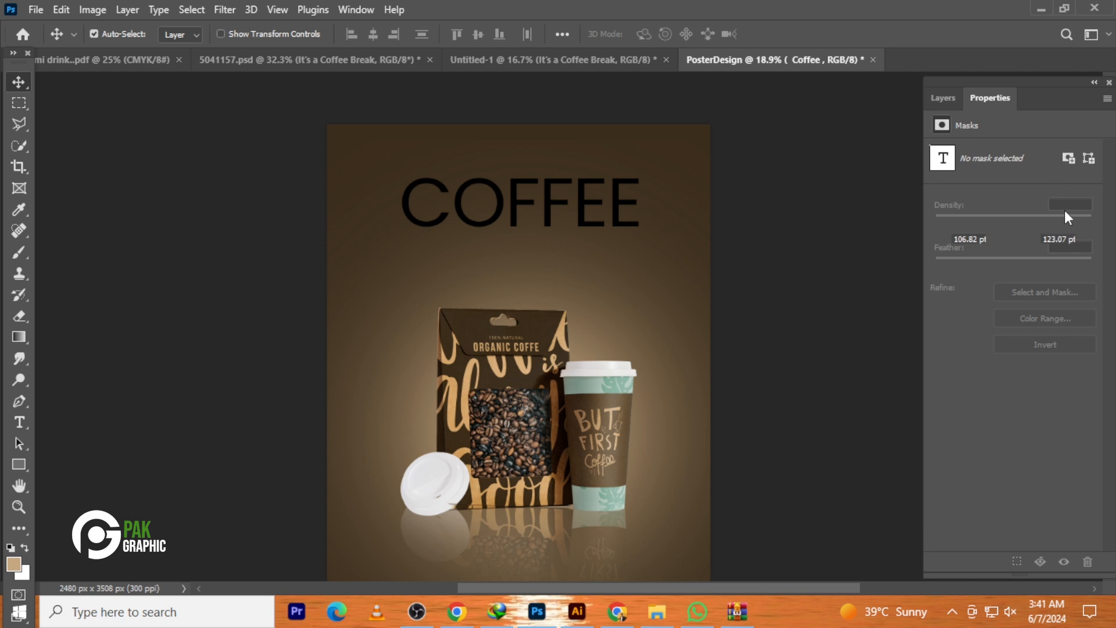
{"action": "left_click", "coordinate": [1083, 196]}
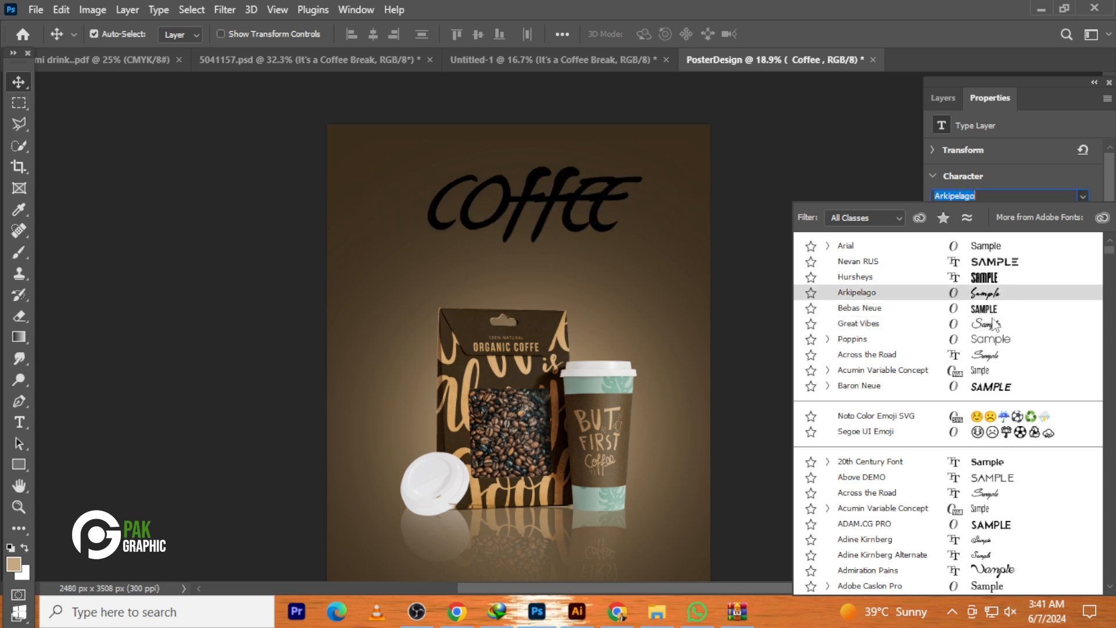
{"action": "scroll", "coordinate": [990, 373], "scroll_direction": "down", "scroll_amount": 2}
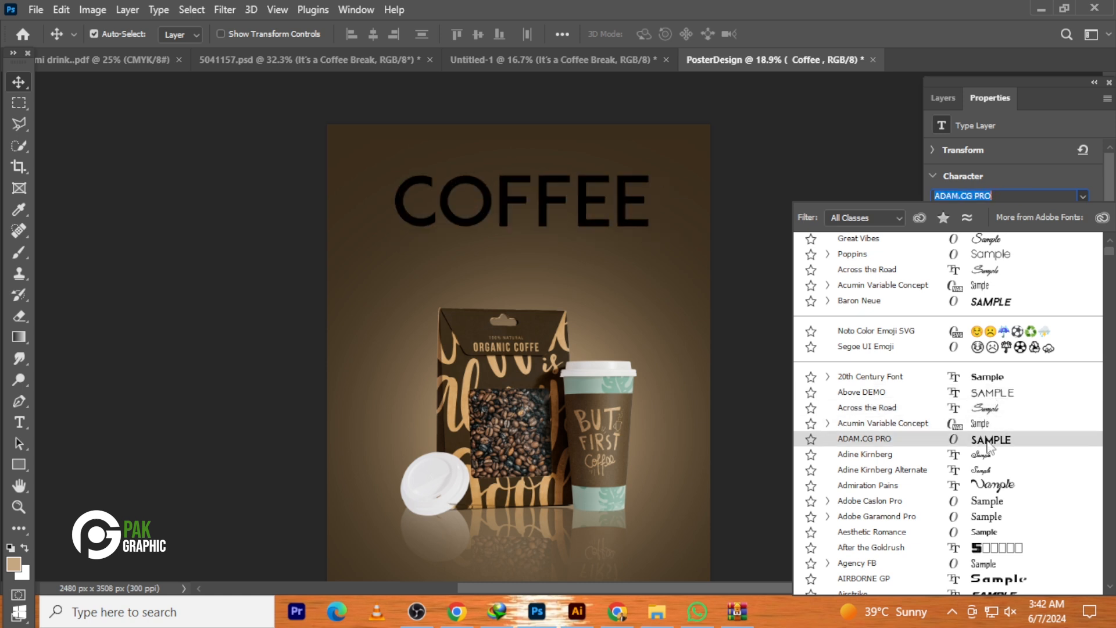
{"action": "scroll", "coordinate": [987, 443], "scroll_direction": "down", "scroll_amount": 4}
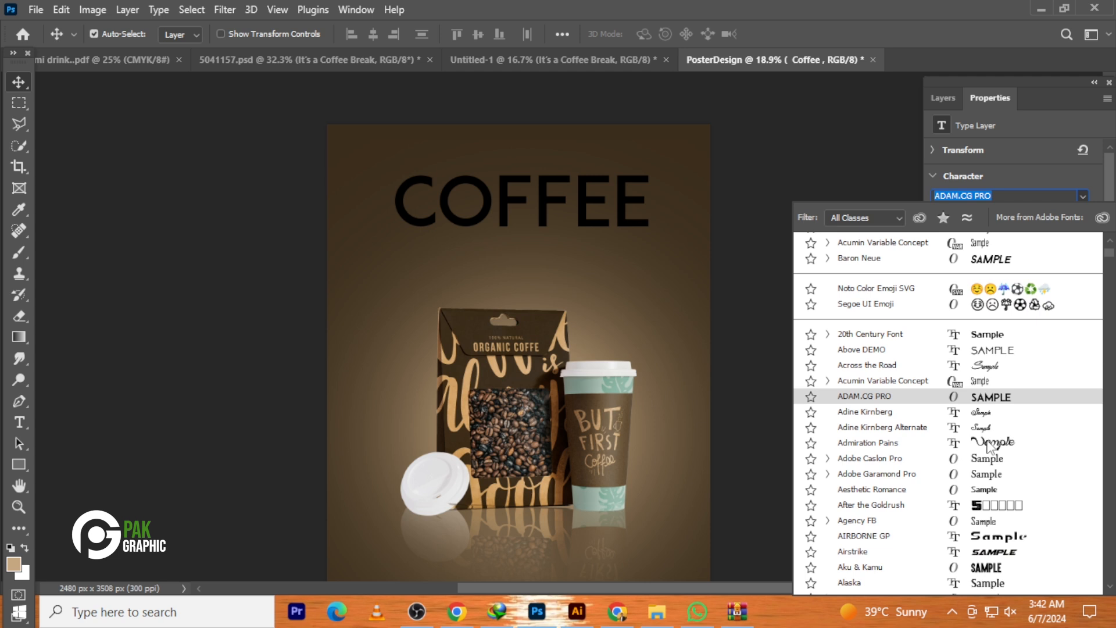
{"action": "scroll", "coordinate": [988, 443], "scroll_direction": "down", "scroll_amount": 1}
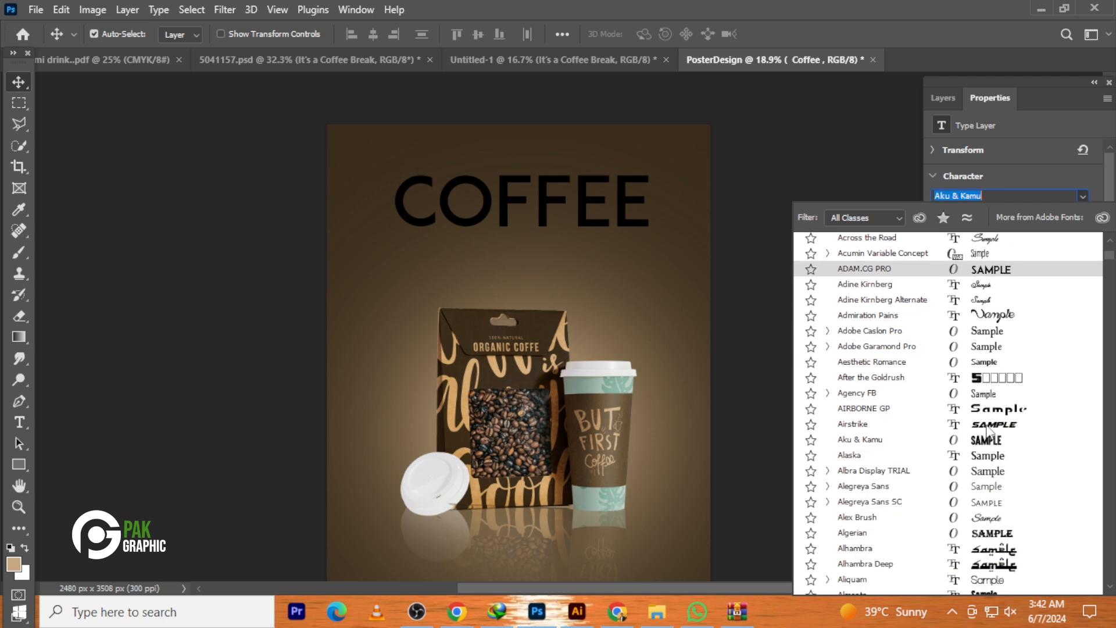
{"action": "scroll", "coordinate": [988, 432], "scroll_direction": "down", "scroll_amount": 5}
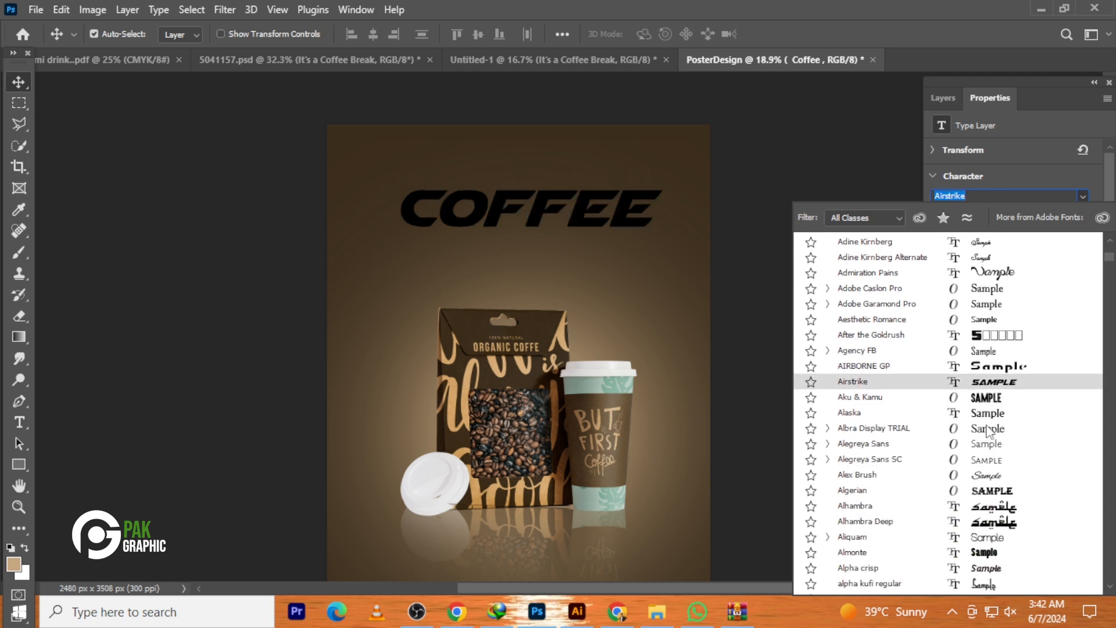
{"action": "scroll", "coordinate": [988, 432], "scroll_direction": "down", "scroll_amount": 3}
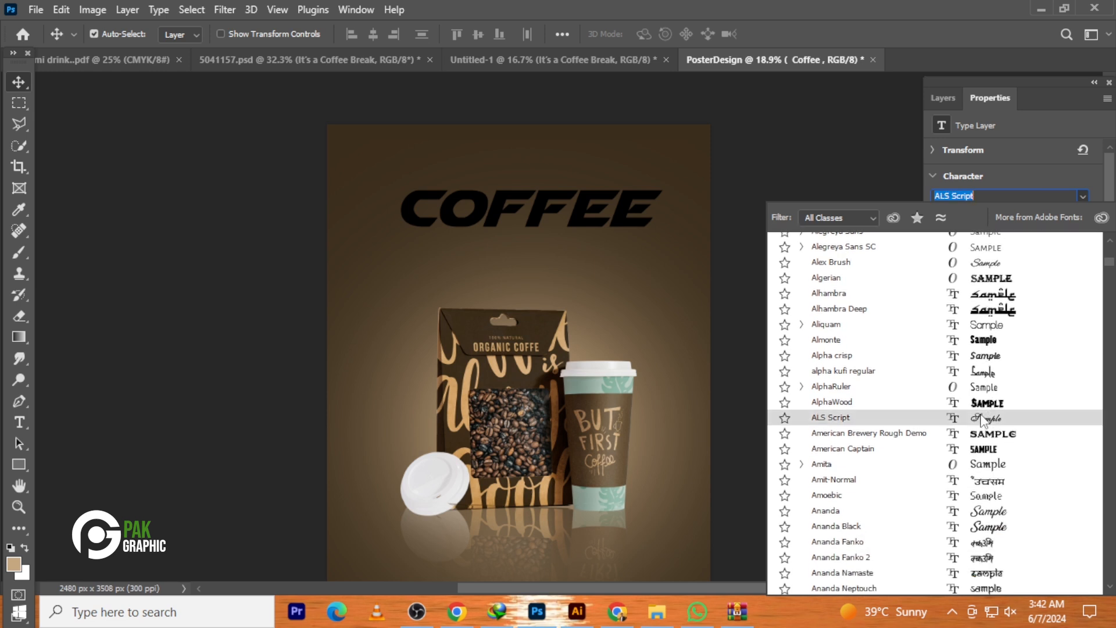
{"action": "scroll", "coordinate": [983, 421], "scroll_direction": "down", "scroll_amount": 2}
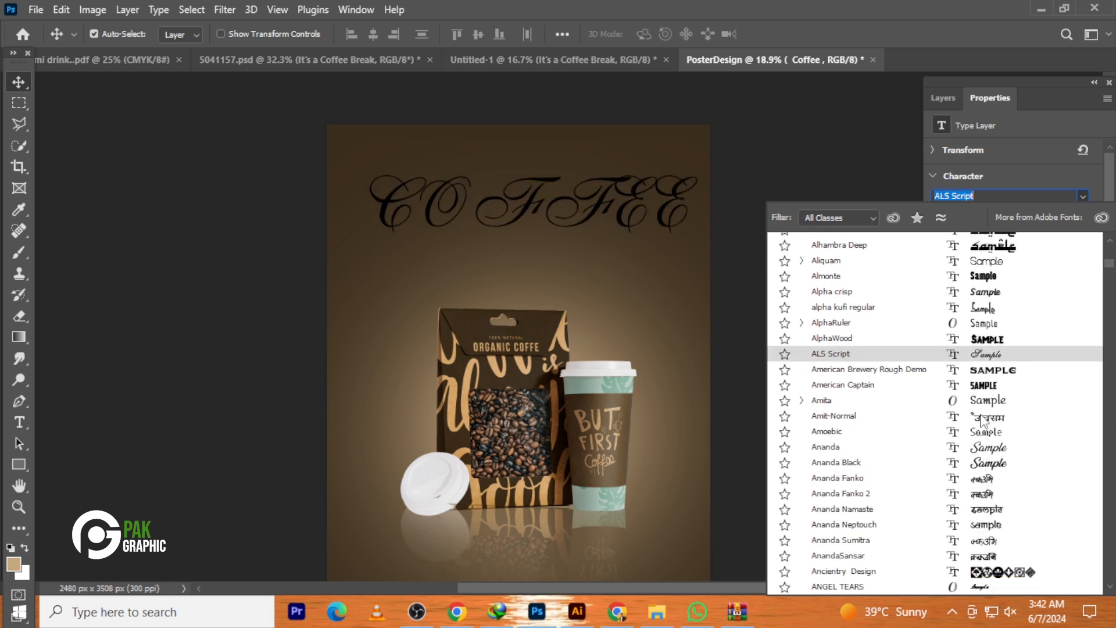
{"action": "scroll", "coordinate": [983, 421], "scroll_direction": "down", "scroll_amount": 2}
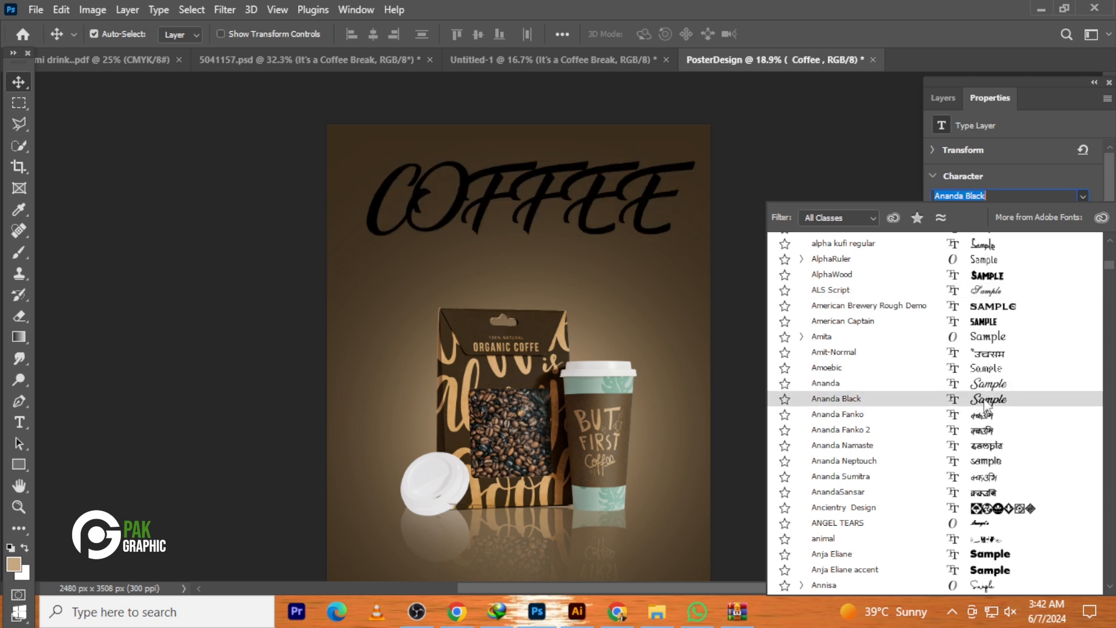
{"action": "scroll", "coordinate": [987, 407], "scroll_direction": "down", "scroll_amount": 4}
{"action": "scroll", "coordinate": [985, 398], "scroll_direction": "down", "scroll_amount": 6}
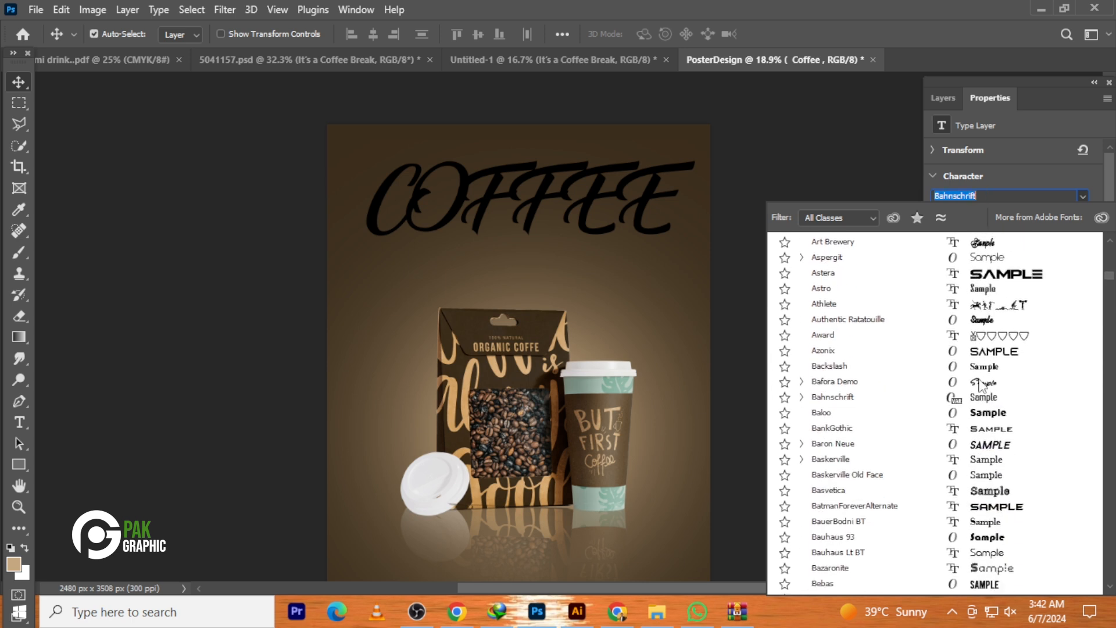
{"action": "scroll", "coordinate": [982, 385], "scroll_direction": "down", "scroll_amount": 1}
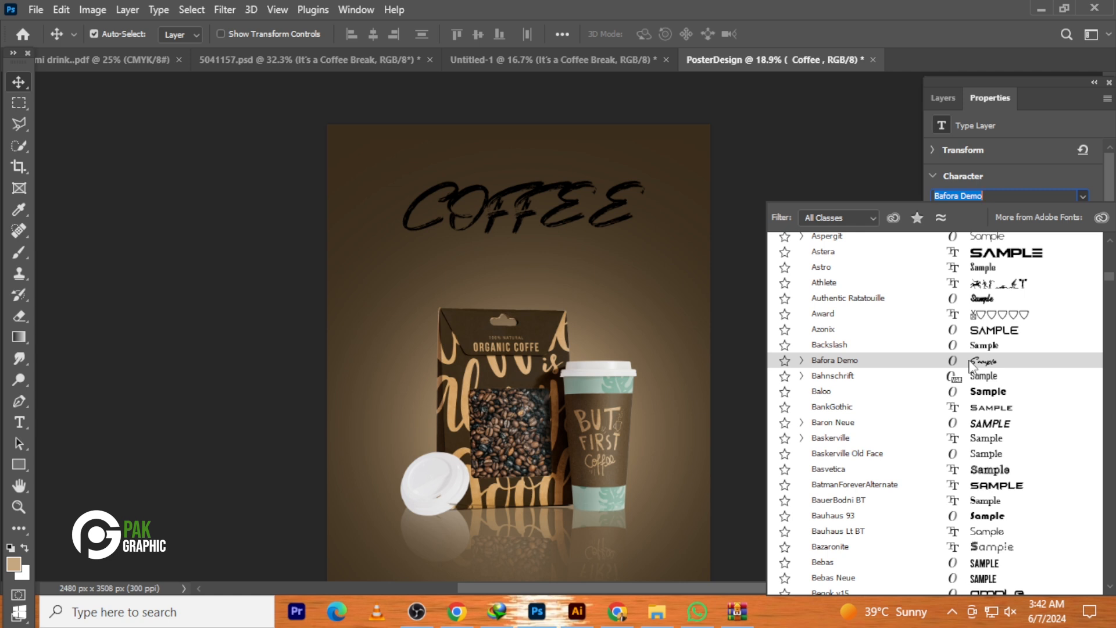
{"action": "scroll", "coordinate": [970, 364], "scroll_direction": "down", "scroll_amount": 3}
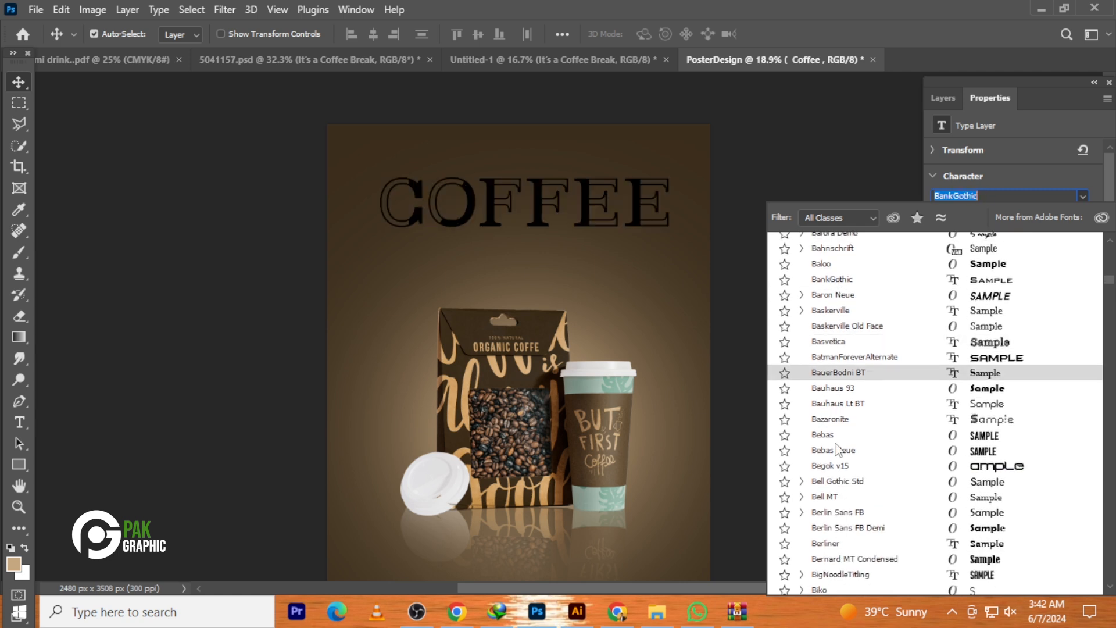
{"action": "scroll", "coordinate": [895, 417], "scroll_direction": "down", "scroll_amount": 2}
{"action": "scroll", "coordinate": [897, 418], "scroll_direction": "down", "scroll_amount": 2}
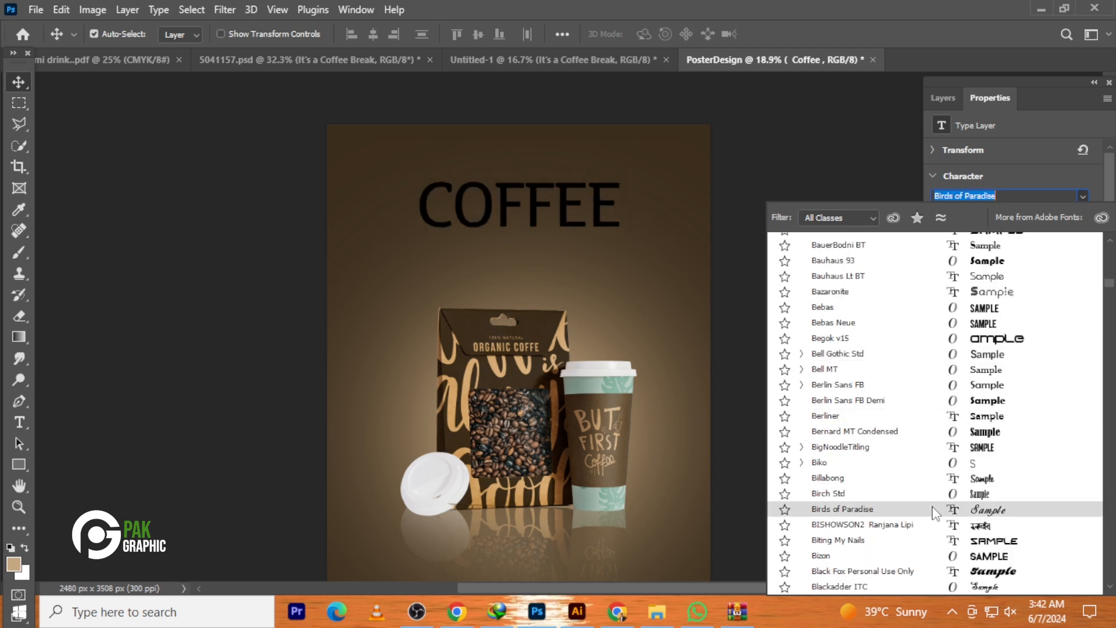
{"action": "scroll", "coordinate": [935, 514], "scroll_direction": "down", "scroll_amount": 5}
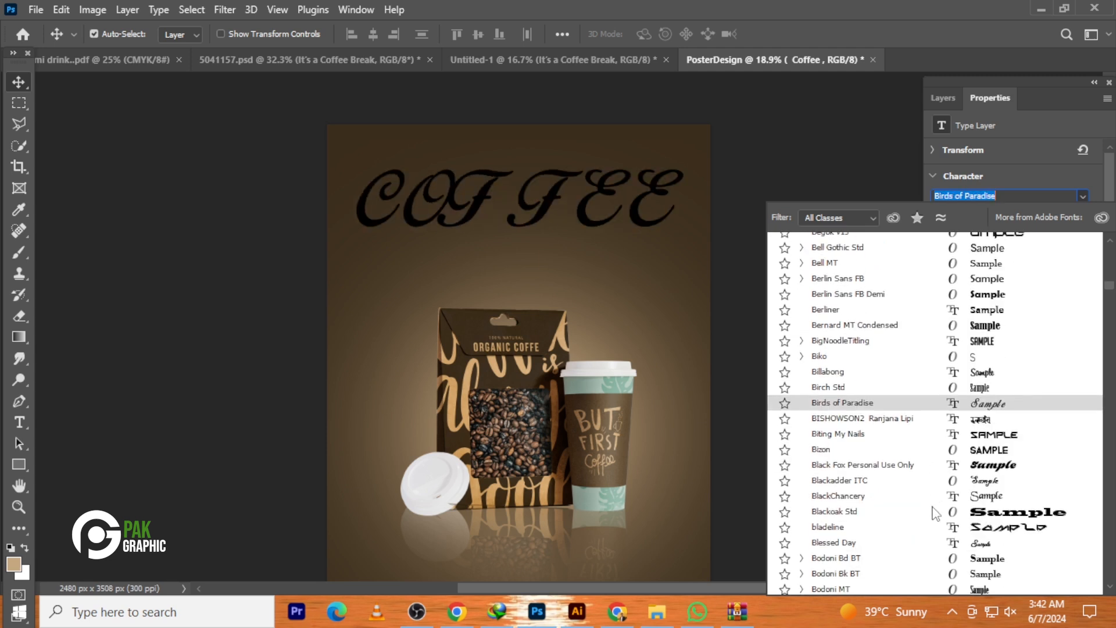
{"action": "scroll", "coordinate": [935, 513], "scroll_direction": "down", "scroll_amount": 7}
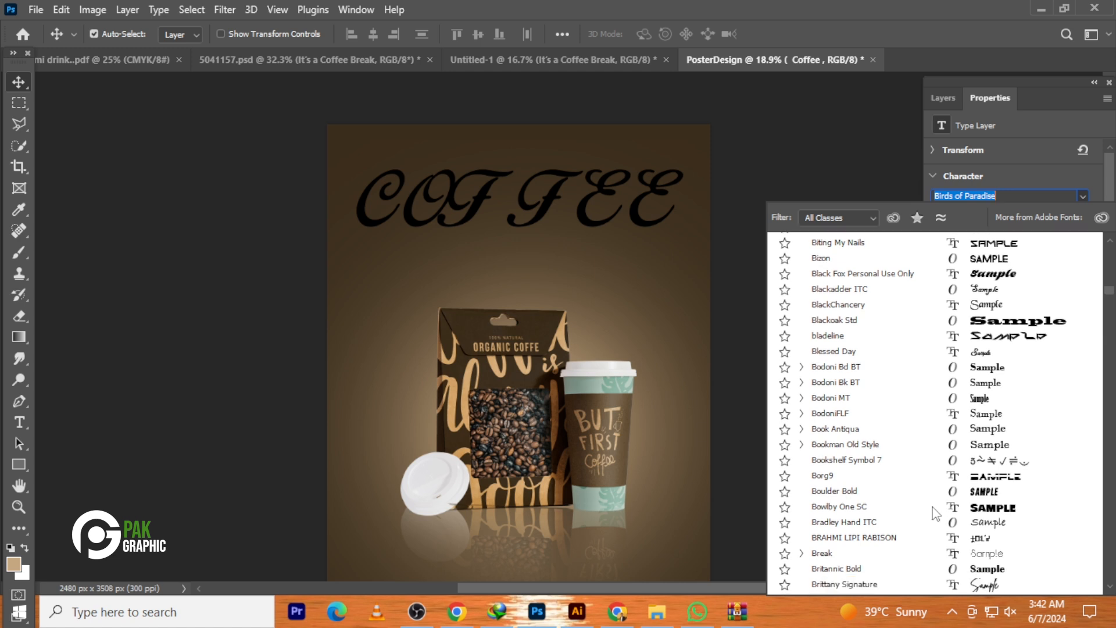
{"action": "scroll", "coordinate": [934, 513], "scroll_direction": "down", "scroll_amount": 2}
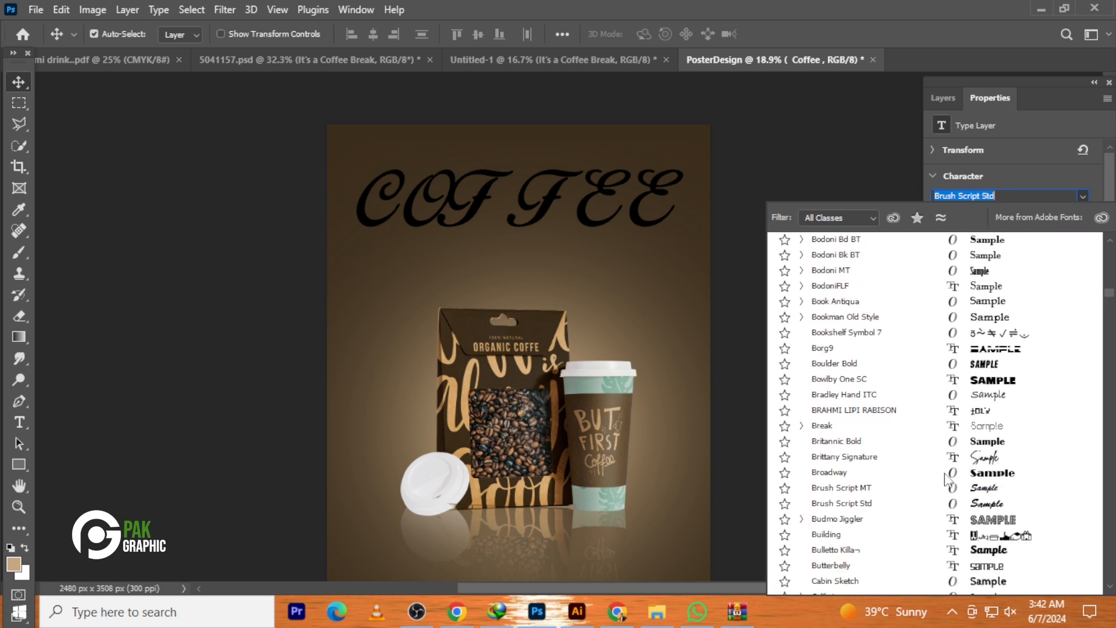
{"action": "scroll", "coordinate": [958, 461], "scroll_direction": "down", "scroll_amount": 1}
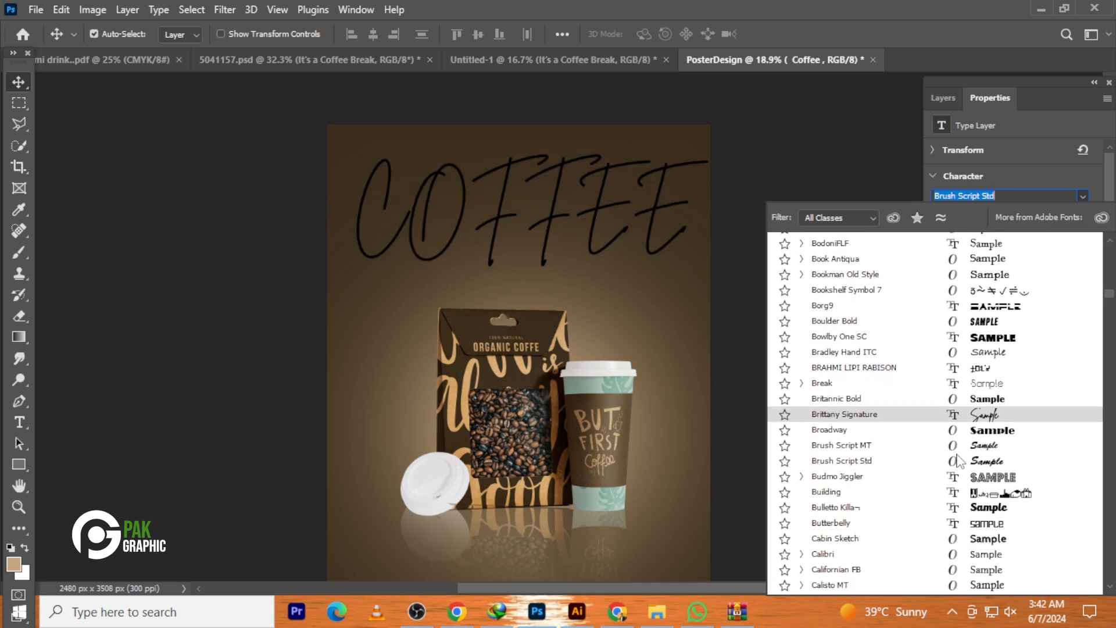
{"action": "scroll", "coordinate": [959, 461], "scroll_direction": "down", "scroll_amount": 1}
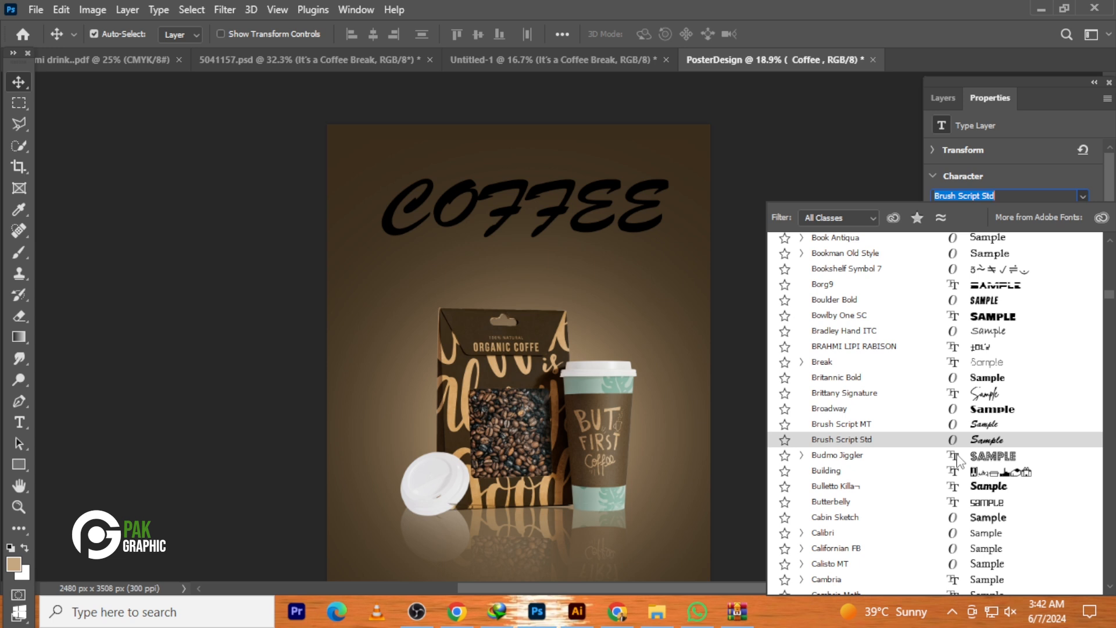
{"action": "scroll", "coordinate": [959, 461], "scroll_direction": "down", "scroll_amount": 5}
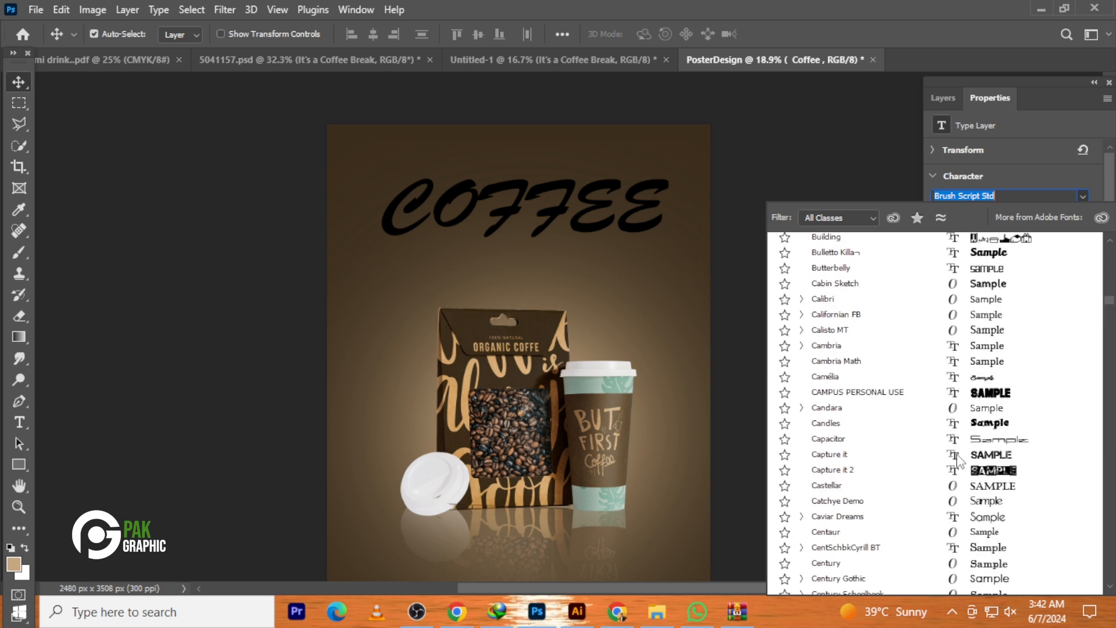
{"action": "scroll", "coordinate": [958, 461], "scroll_direction": "down", "scroll_amount": 5}
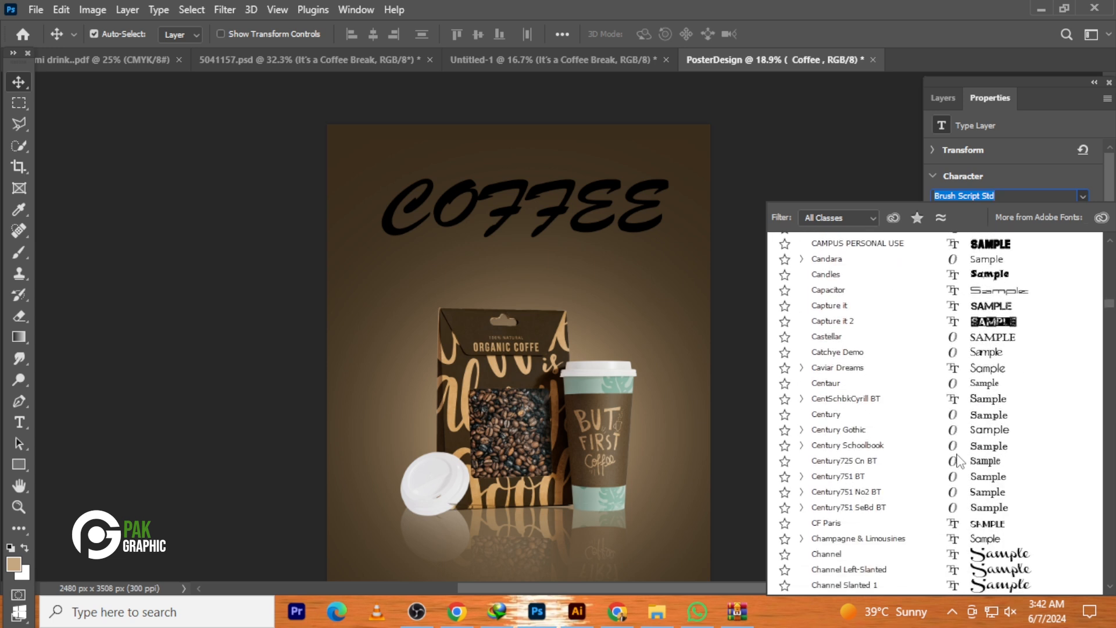
{"action": "scroll", "coordinate": [958, 461], "scroll_direction": "down", "scroll_amount": 1}
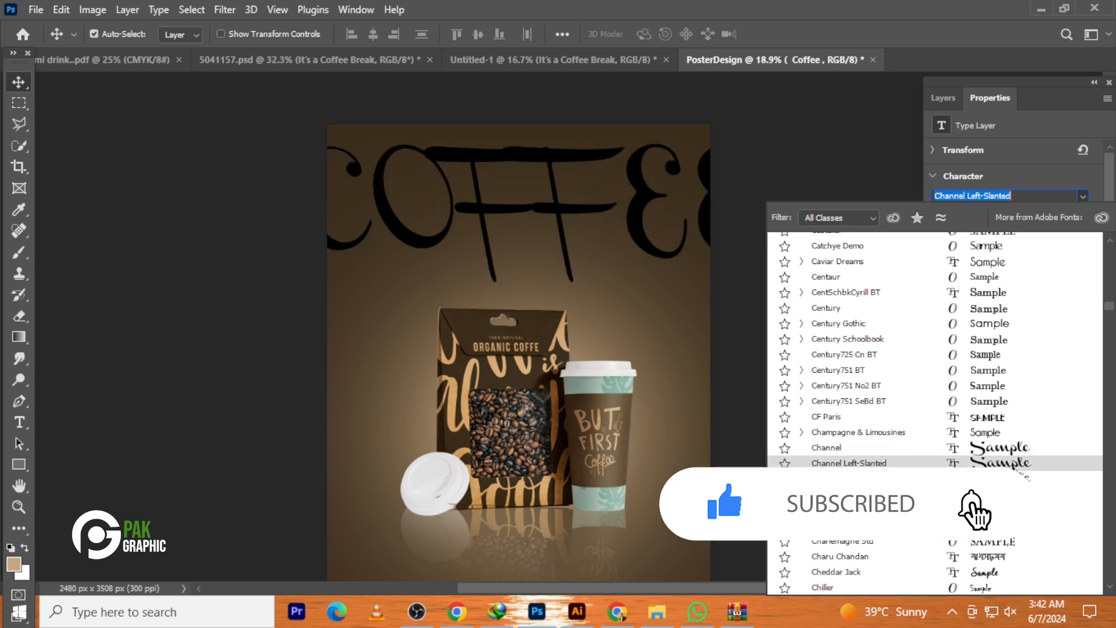
{"action": "type", "text": "Char"}
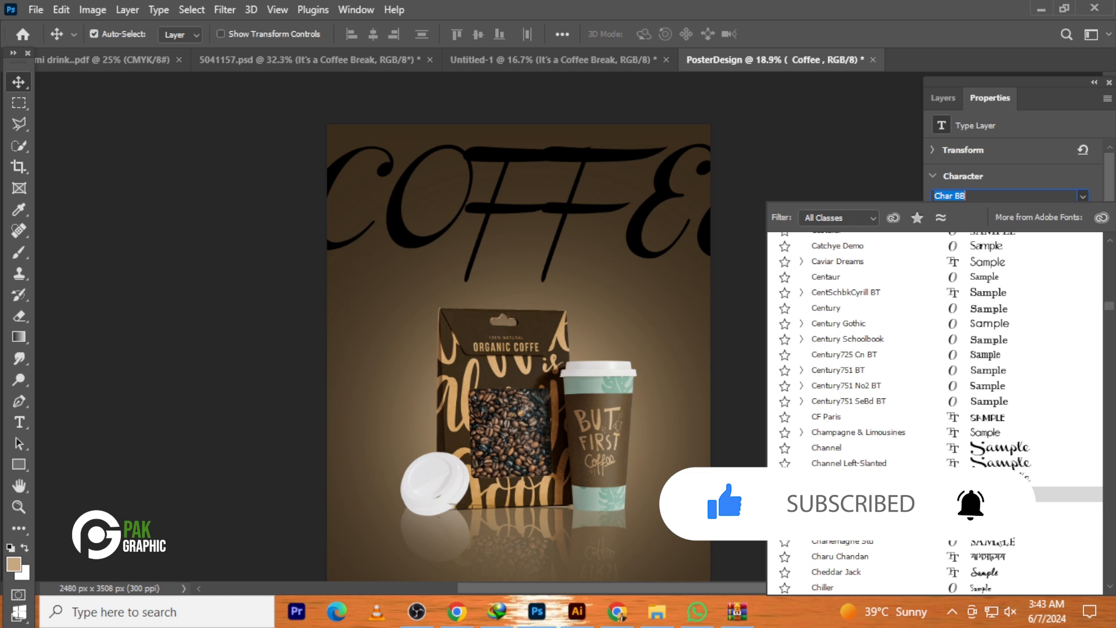
{"action": "type", "text": "Chiller"}
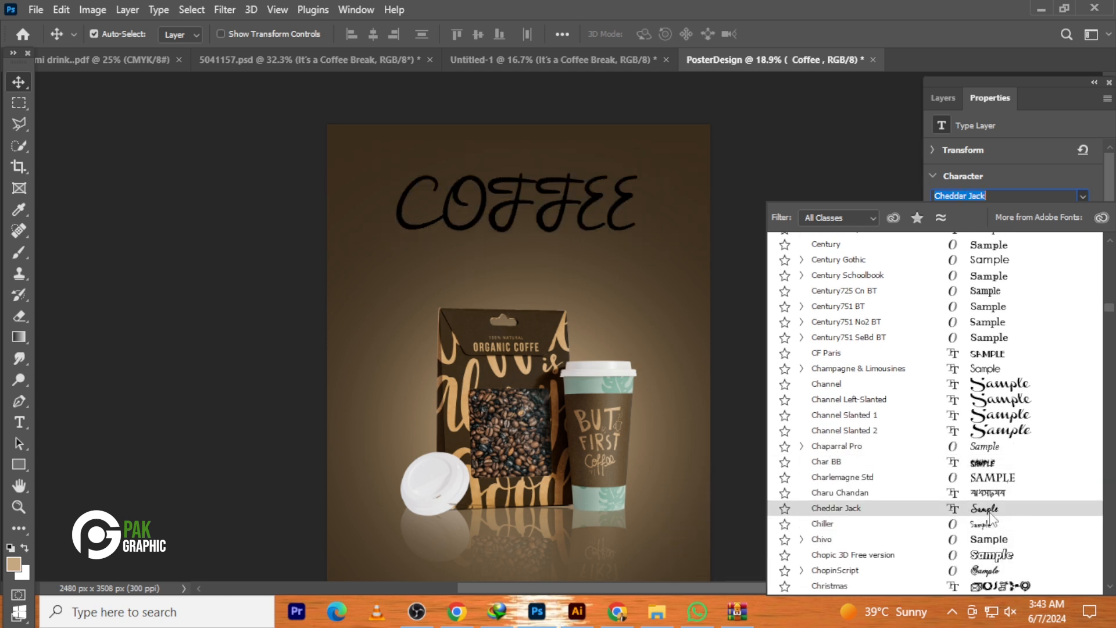
{"action": "scroll", "coordinate": [990, 514], "scroll_direction": "down", "scroll_amount": 3}
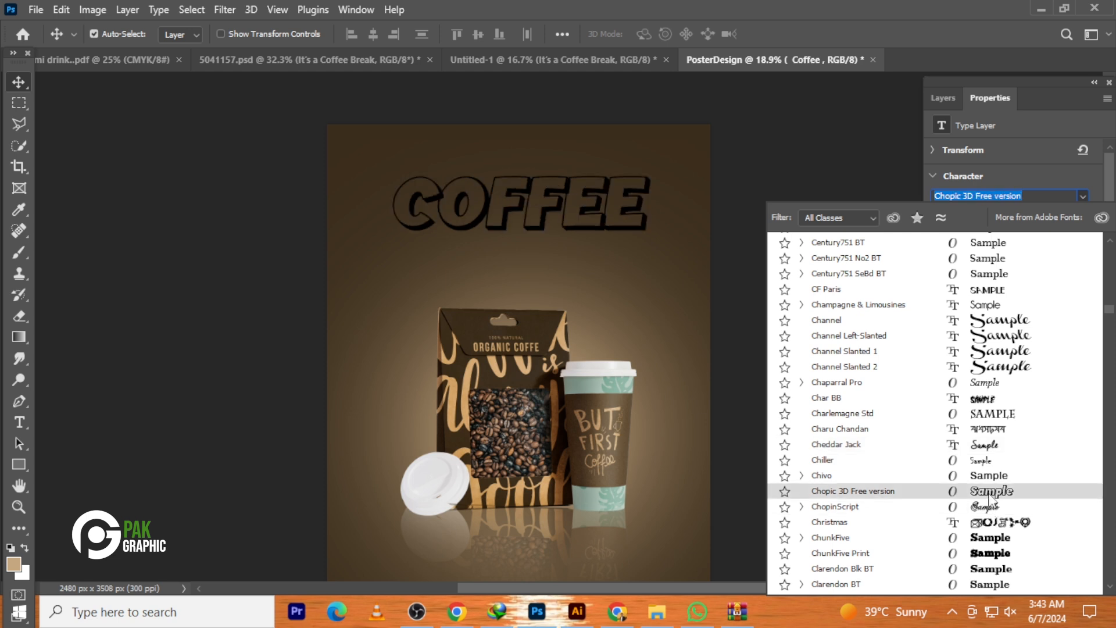
{"action": "left_click", "coordinate": [988, 492]}
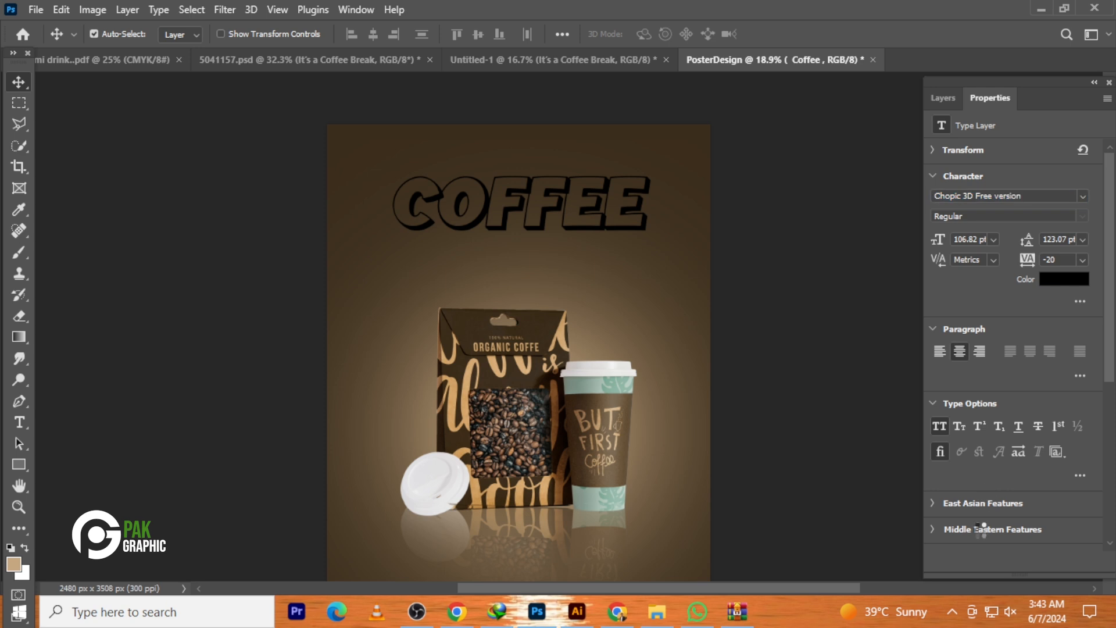
Scale the "Coffee" headline to about 102% and centre it horizontally on the poster, slightly closer to the products
{"action": "key", "text": "ctrl+t"}
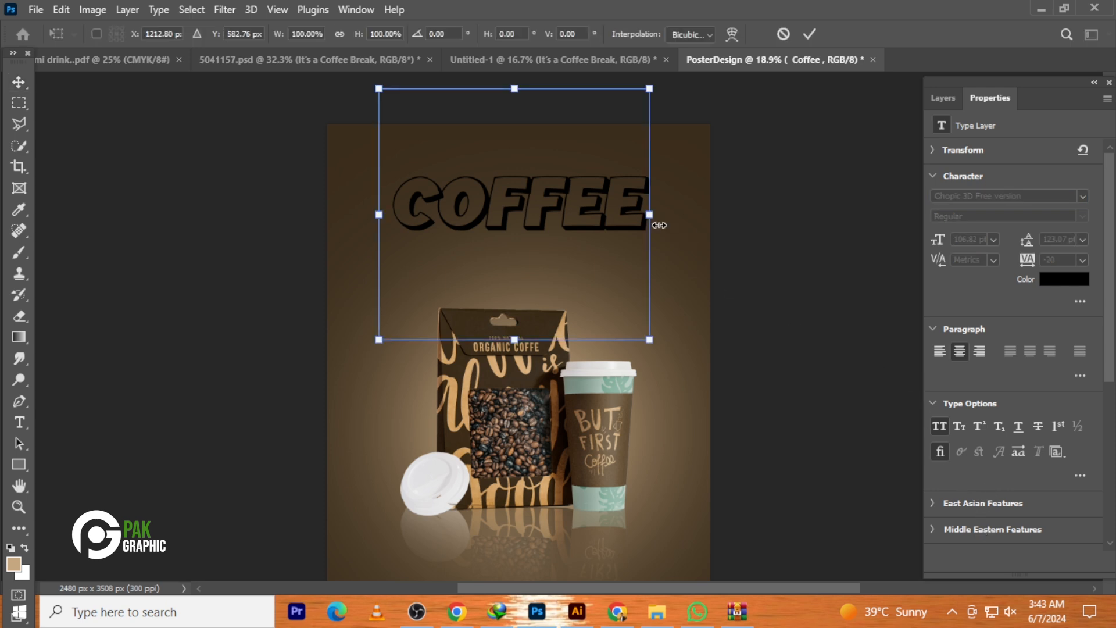
{"action": "left_click_drag", "start_coordinate": [651, 221], "coordinate": [627, 233]}
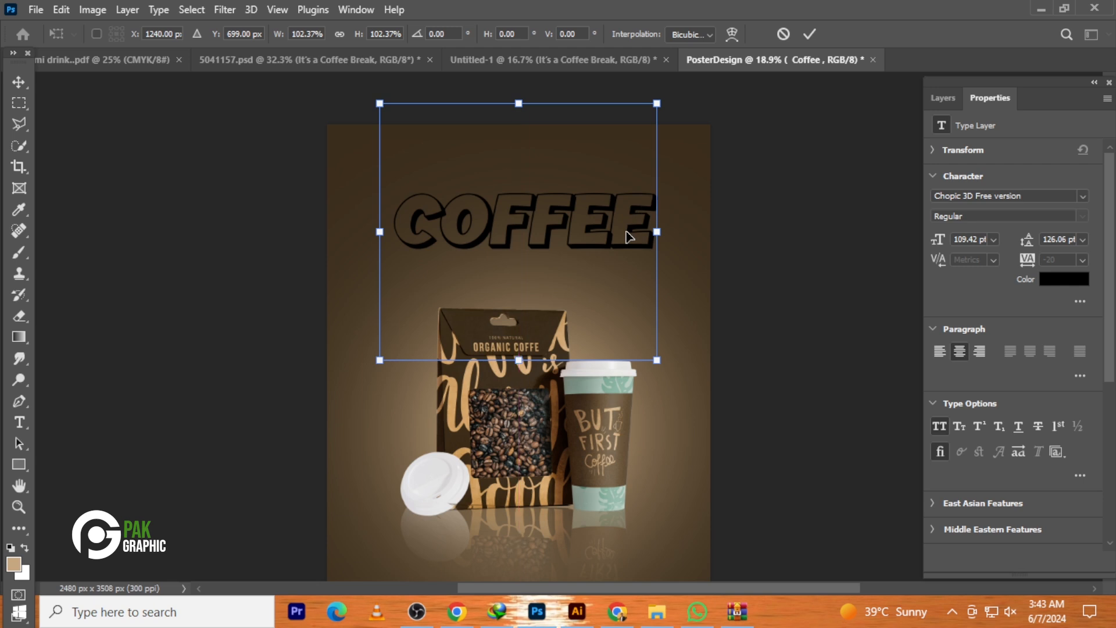
{"action": "key", "text": "Return"}
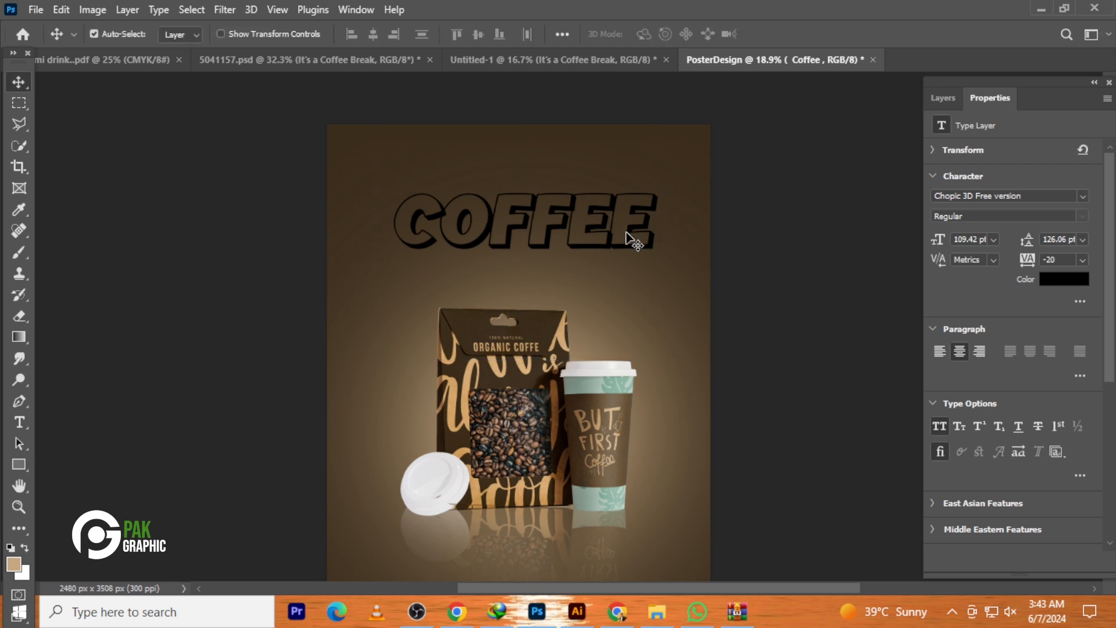
Set the "Coffee" headline's letter tracking to 0 and deselect the text
{"action": "left_click", "coordinate": [1083, 260]}
{"action": "left_click", "coordinate": [1057, 355]}
{"action": "left_click", "coordinate": [822, 249]}
Add a separate text layer reading "Break" below the start of the "Coffee" headline
{"action": "left_click", "coordinate": [19, 422]}
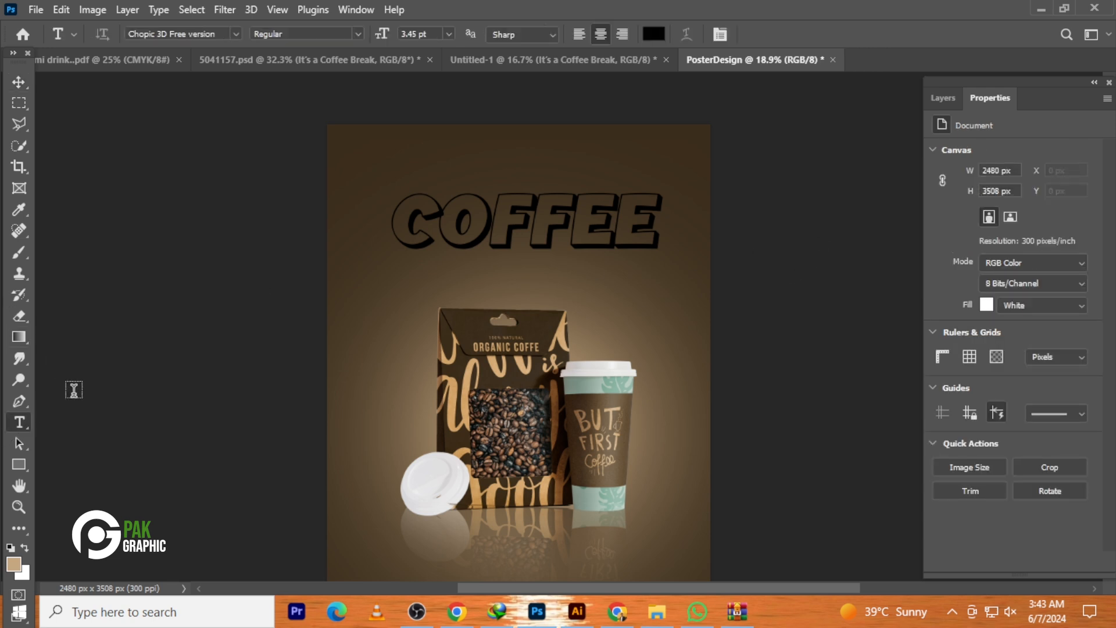
{"action": "left_click", "coordinate": [361, 289]}
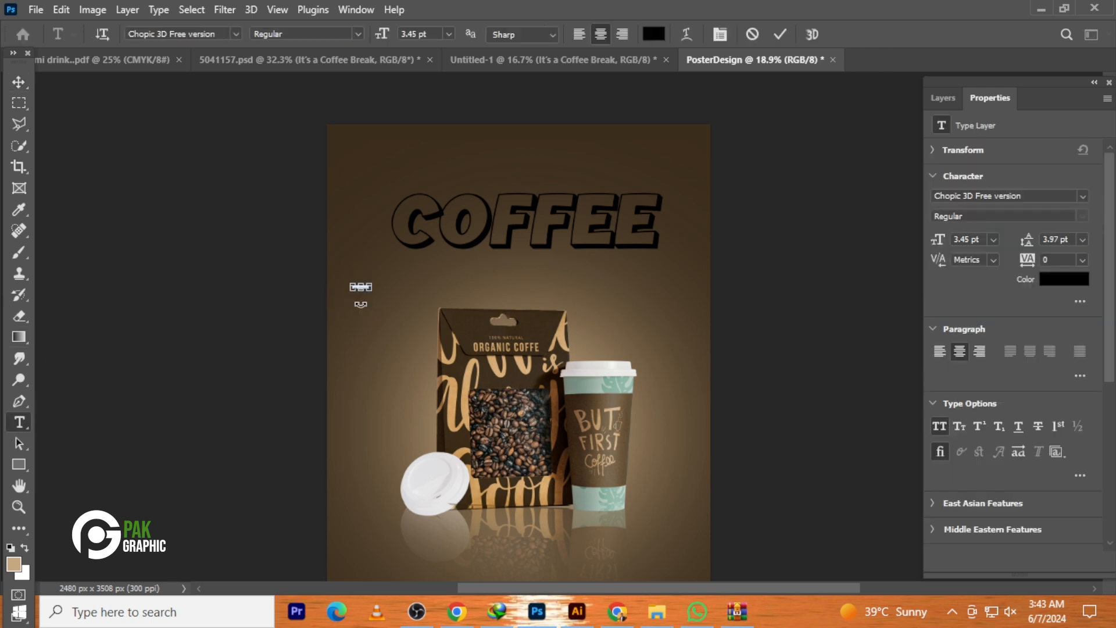
{"action": "type", "text": "Break"}
{"action": "left_click", "coordinate": [18, 82]}
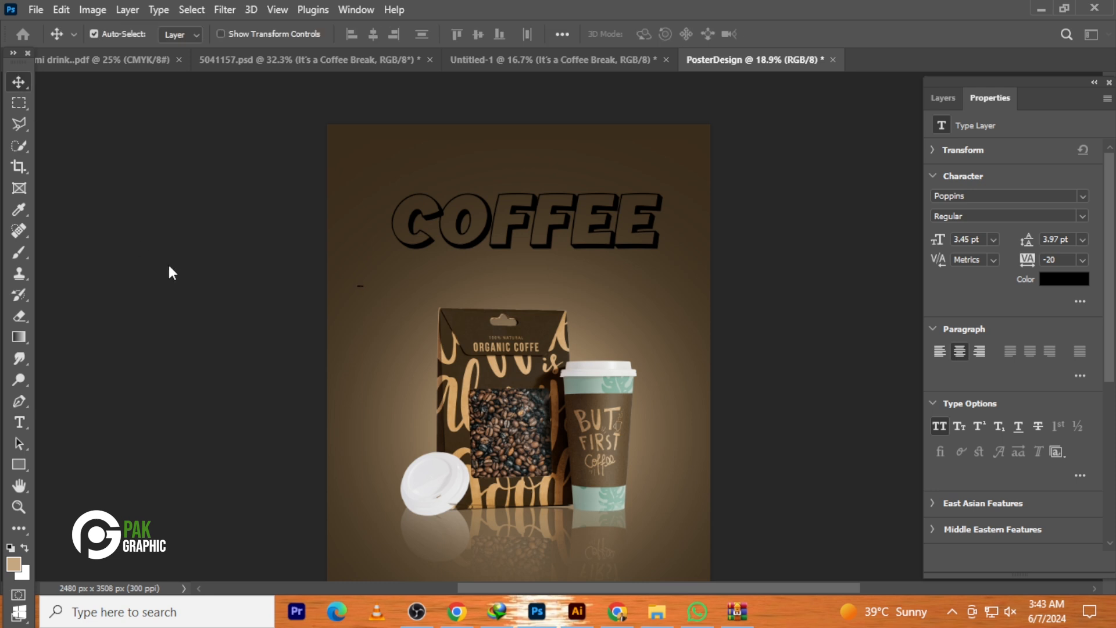
Enlarge the "Break" text to about 1570% and place it directly beneath the end of the "Coffee" headline
{"action": "key", "text": "ctrl+t"}
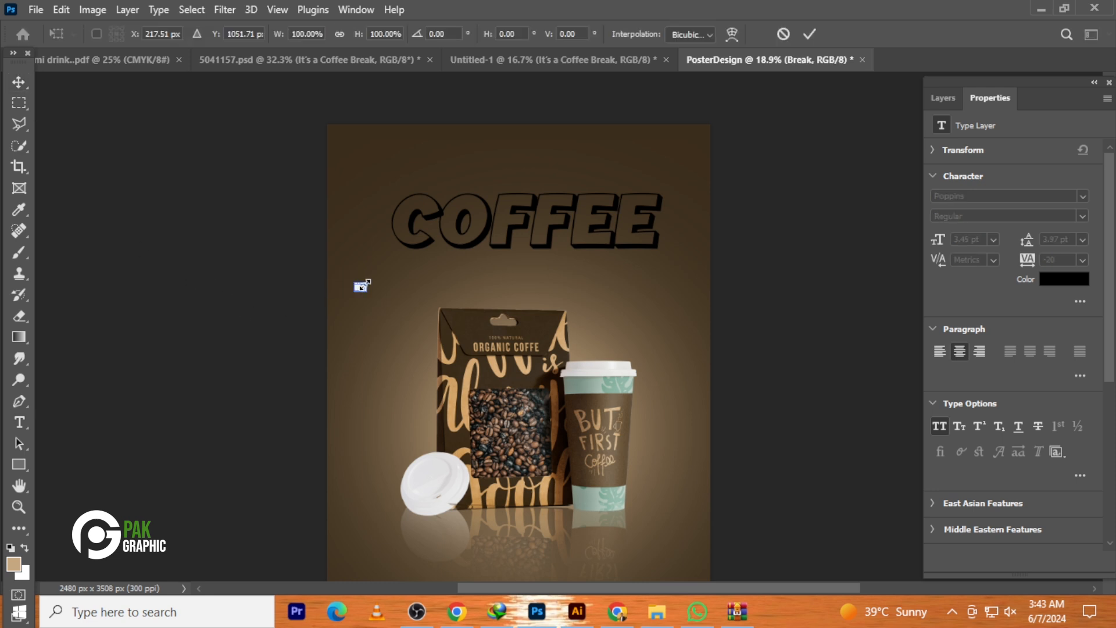
{"action": "left_click_drag", "start_coordinate": [365, 285], "coordinate": [633, 268]}
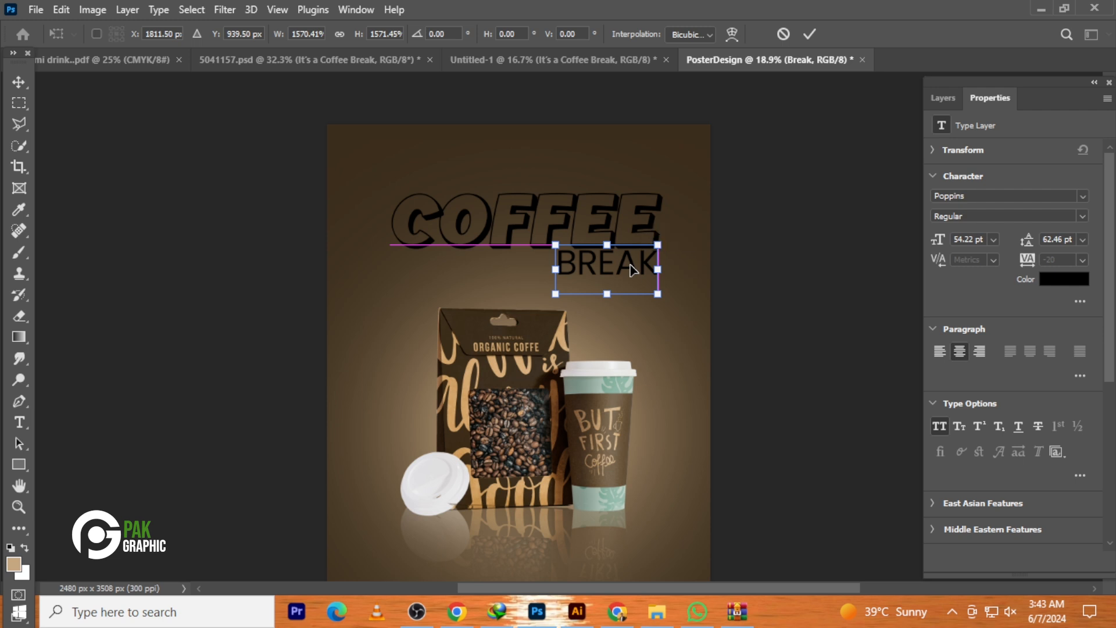
{"action": "scroll", "coordinate": [634, 277], "scroll_direction": "up", "scroll_amount": 2}
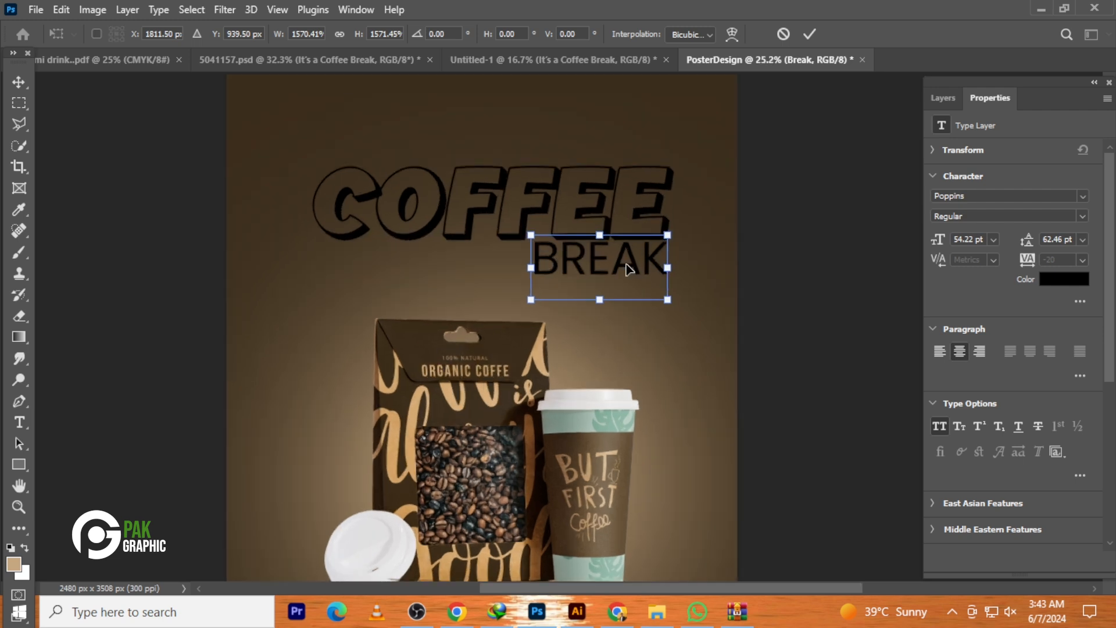
{"action": "key", "text": "Return"}
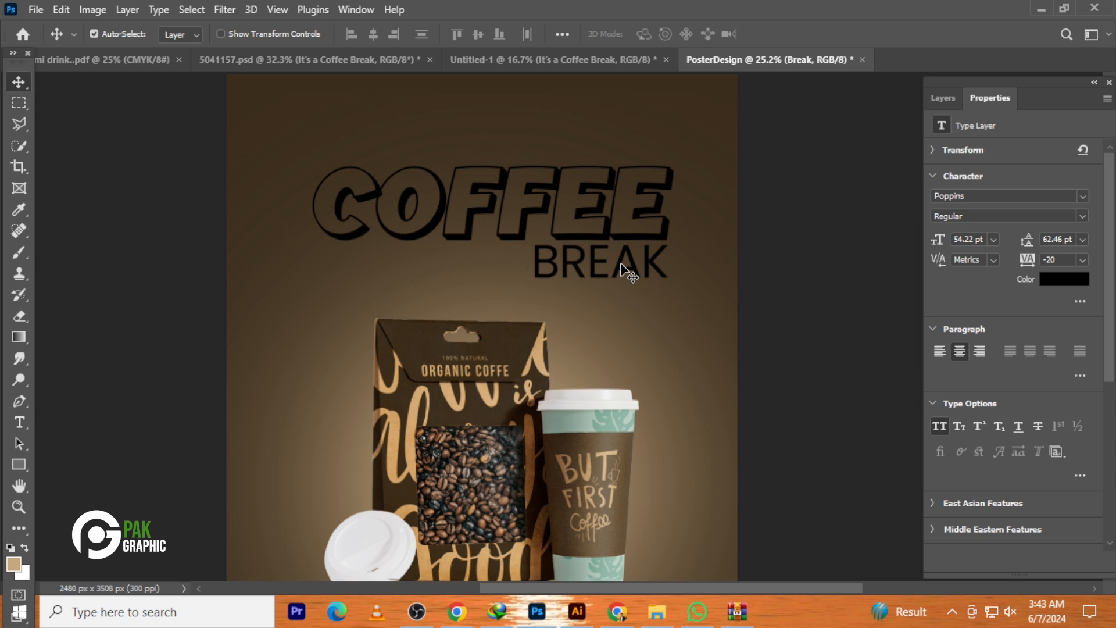
Try the Across the Road font on the "Break" text and replace it with Arkipelago
{"action": "left_click", "coordinate": [1084, 201]}
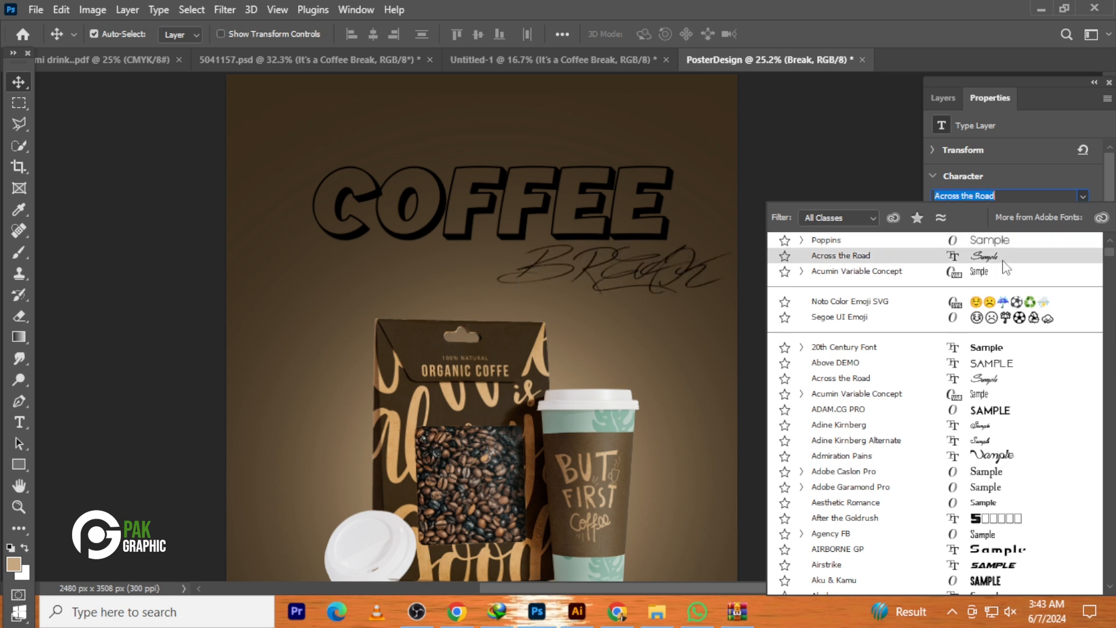
{"action": "left_click", "coordinate": [983, 379]}
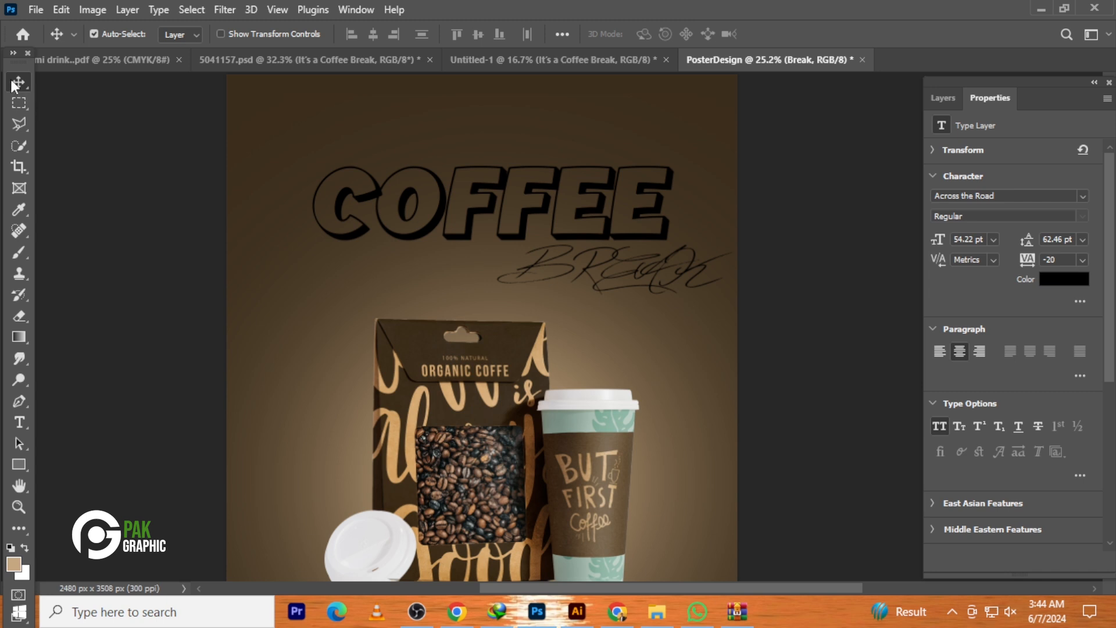
{"action": "left_click", "coordinate": [1082, 196]}
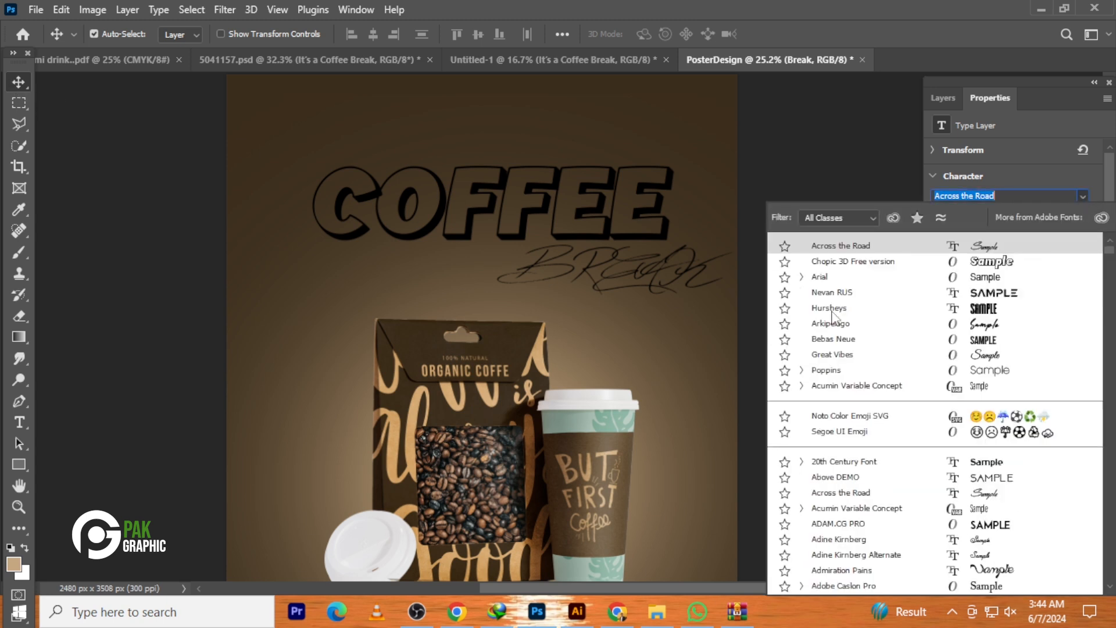
{"action": "left_click", "coordinate": [938, 323]}
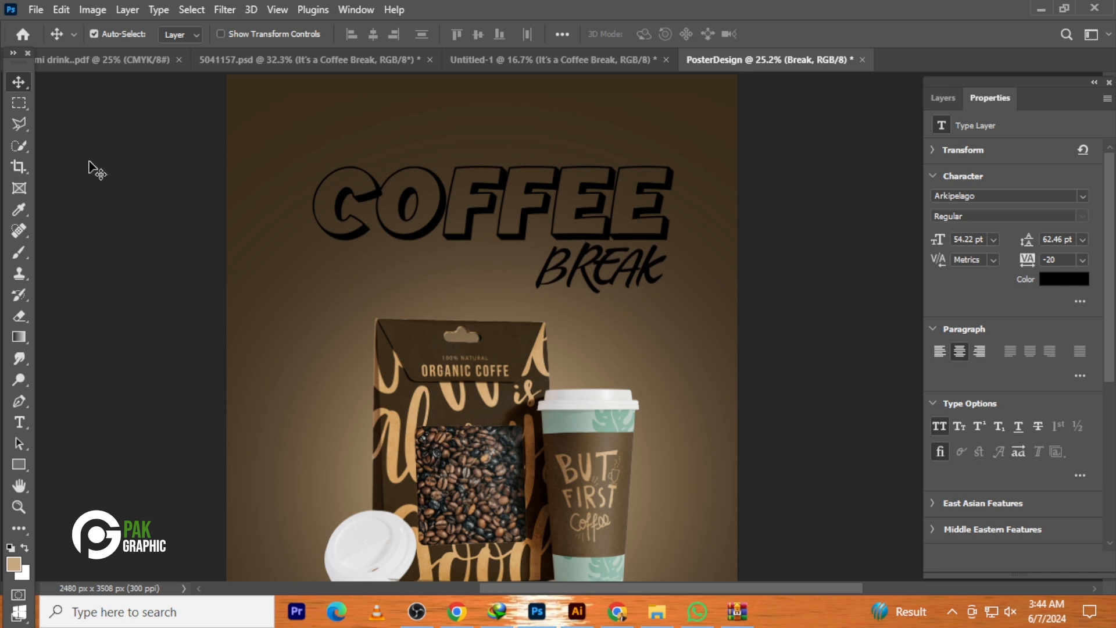
Add a separate text layer reading "It's" below the start of the "Coffee" headline
{"action": "left_click", "coordinate": [20, 425]}
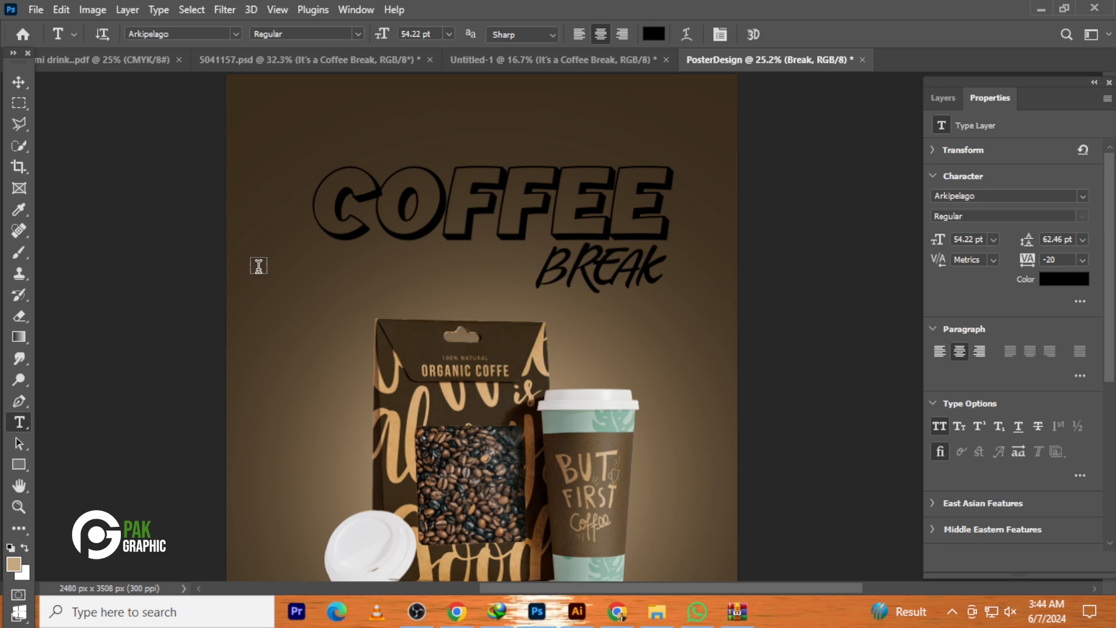
{"action": "left_click", "coordinate": [258, 267]}
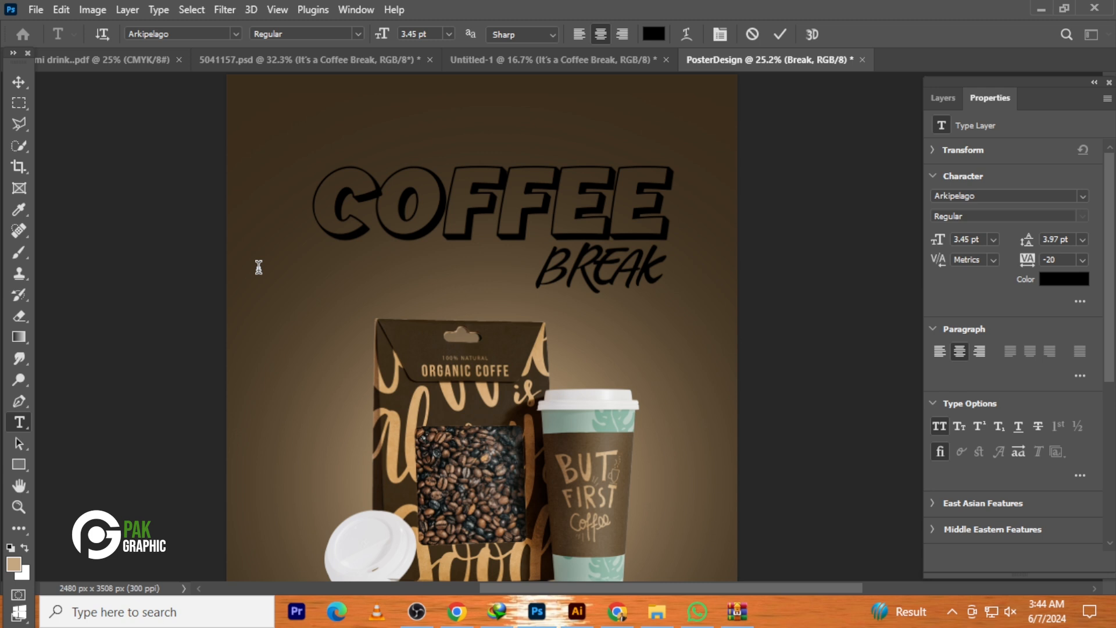
{"action": "left_click", "coordinate": [19, 81]}
Enlarge the "It's" text to about 2106% and place it just above the start of the "Coffee" headline
{"action": "key", "text": "ctrl+t"}
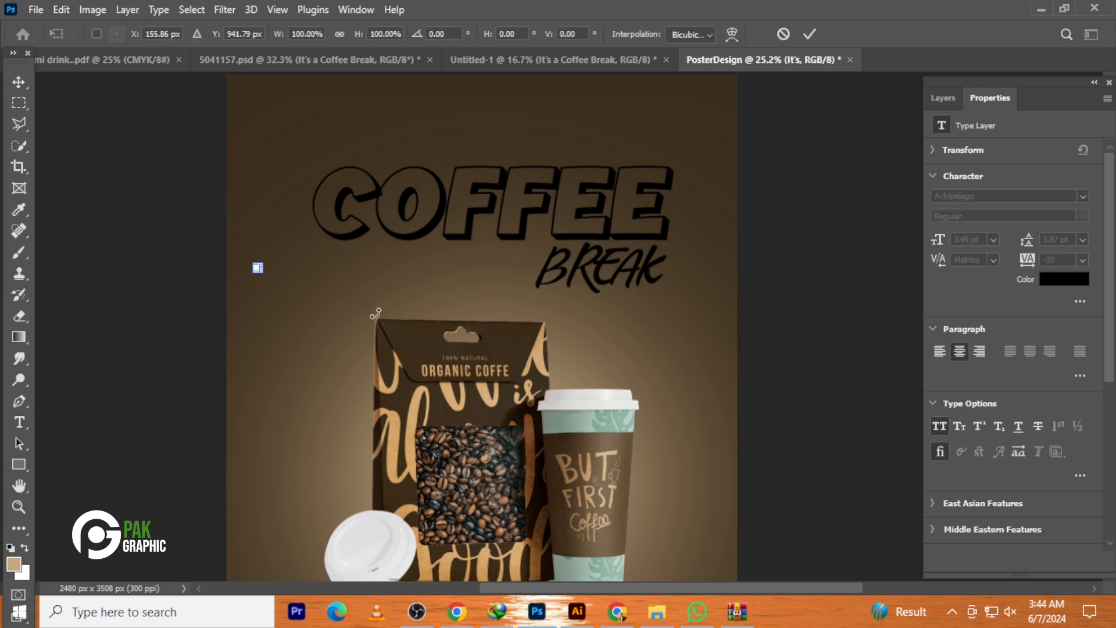
{"action": "left_click_drag", "start_coordinate": [261, 263], "coordinate": [352, 192]}
{"action": "left_click_drag", "start_coordinate": [304, 279], "coordinate": [413, 137]}
{"action": "scroll", "coordinate": [410, 135], "scroll_direction": "down", "scroll_amount": 2}
{"action": "key", "text": "alt+space"}
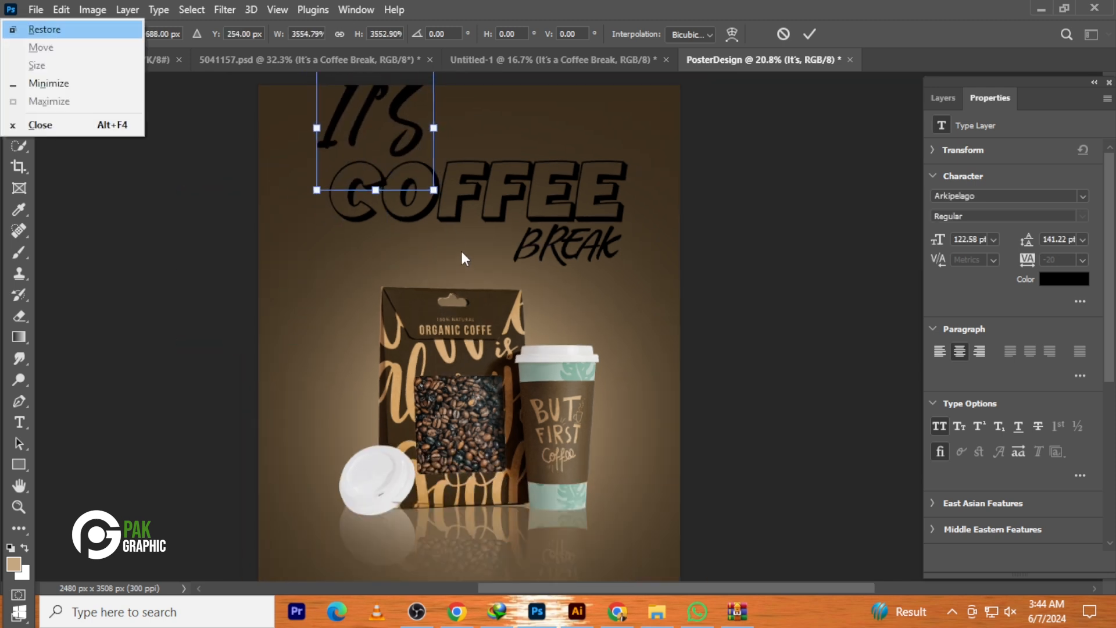
{"action": "key", "text": "Escape"}
{"action": "scroll", "coordinate": [461, 256], "scroll_direction": "up", "scroll_amount": 3}
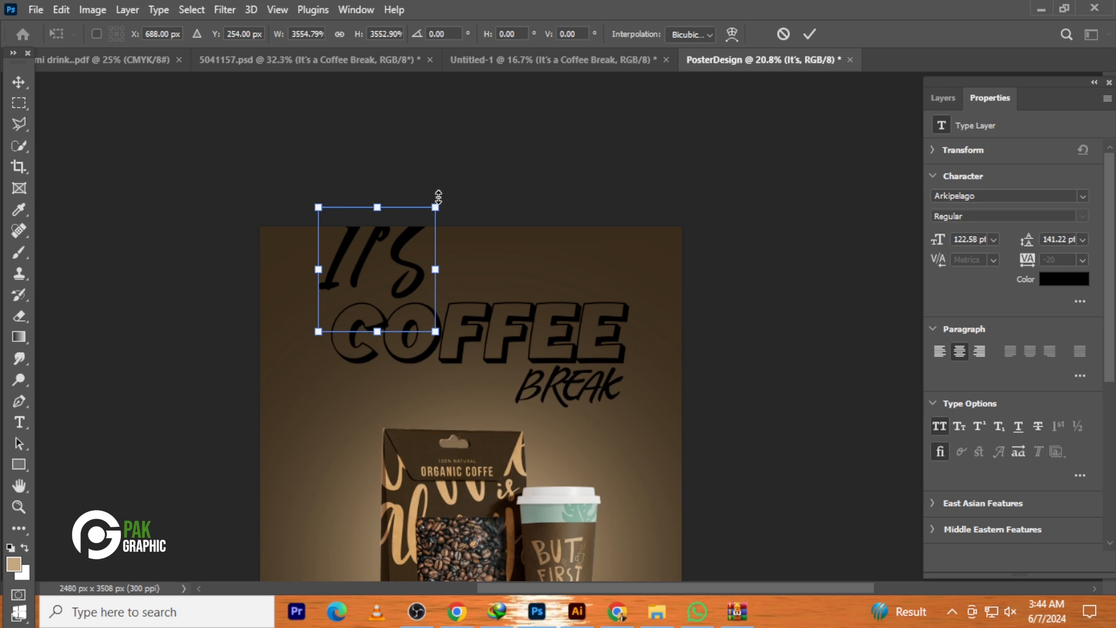
{"action": "left_click_drag", "start_coordinate": [432, 215], "coordinate": [393, 270]}
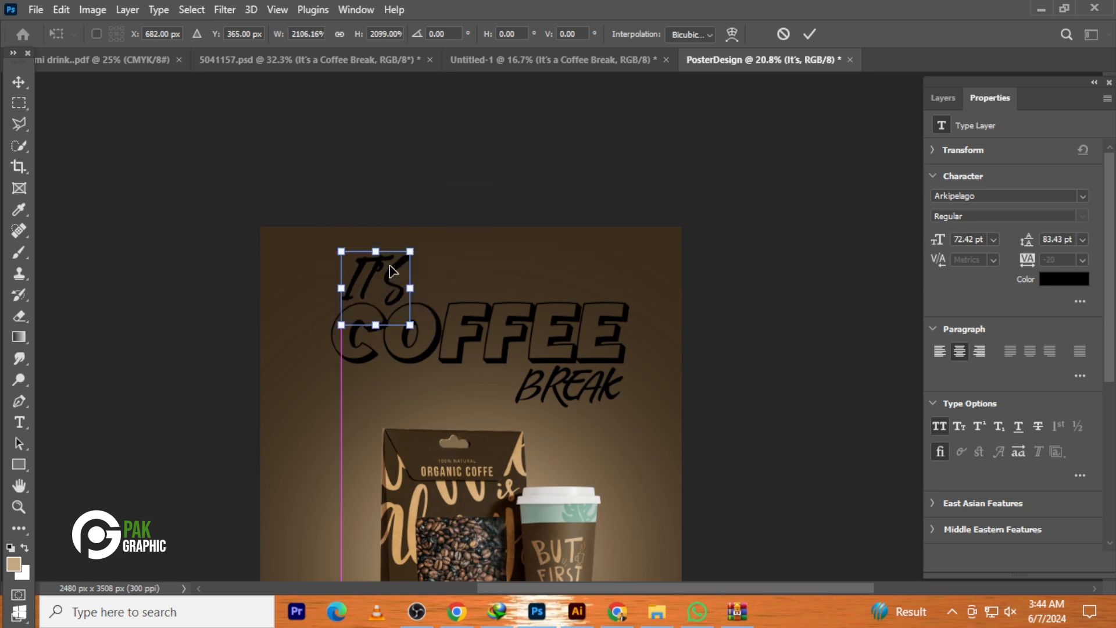
{"action": "key", "text": "Return"}
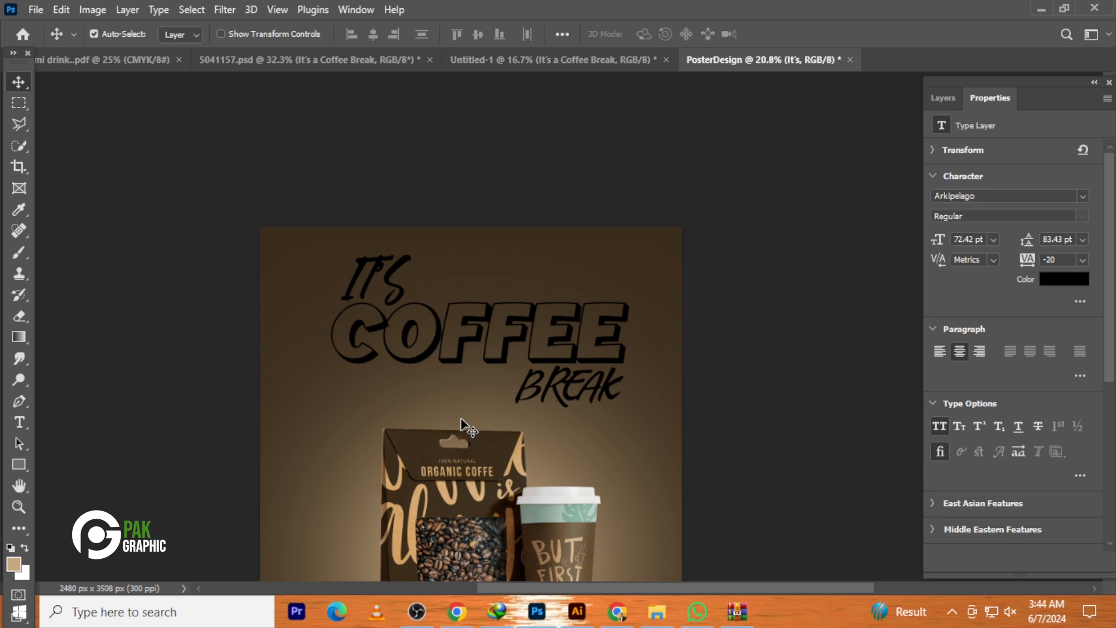
Delete the "It's" text layer from the poster
{"action": "key", "text": "Delete"}
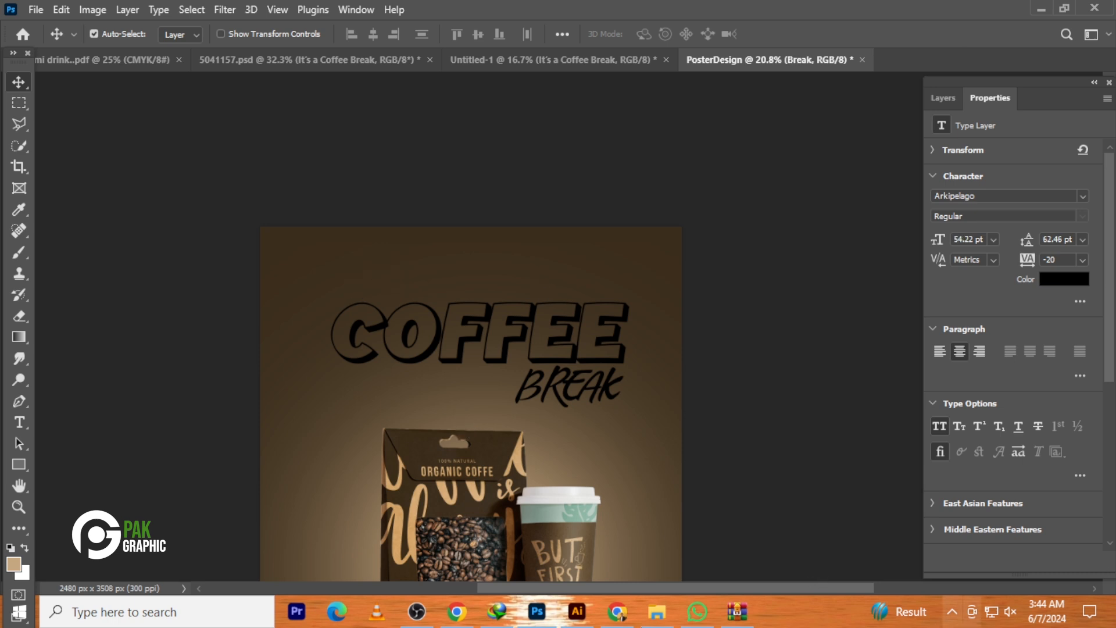
Scale the "Break" text to about 149% and move it slightly upward so it overlaps the end of the "Coffee" headline
{"action": "scroll", "coordinate": [476, 436], "scroll_direction": "down", "scroll_amount": 1}
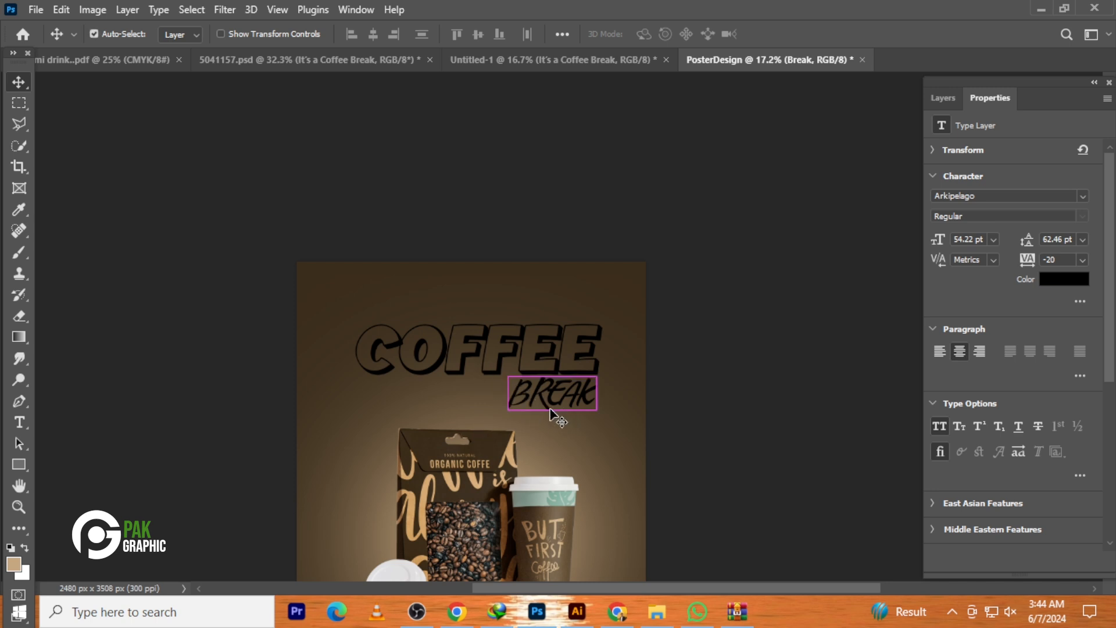
{"action": "key", "text": "ctrl"}
{"action": "key", "text": "ctrl+t"}
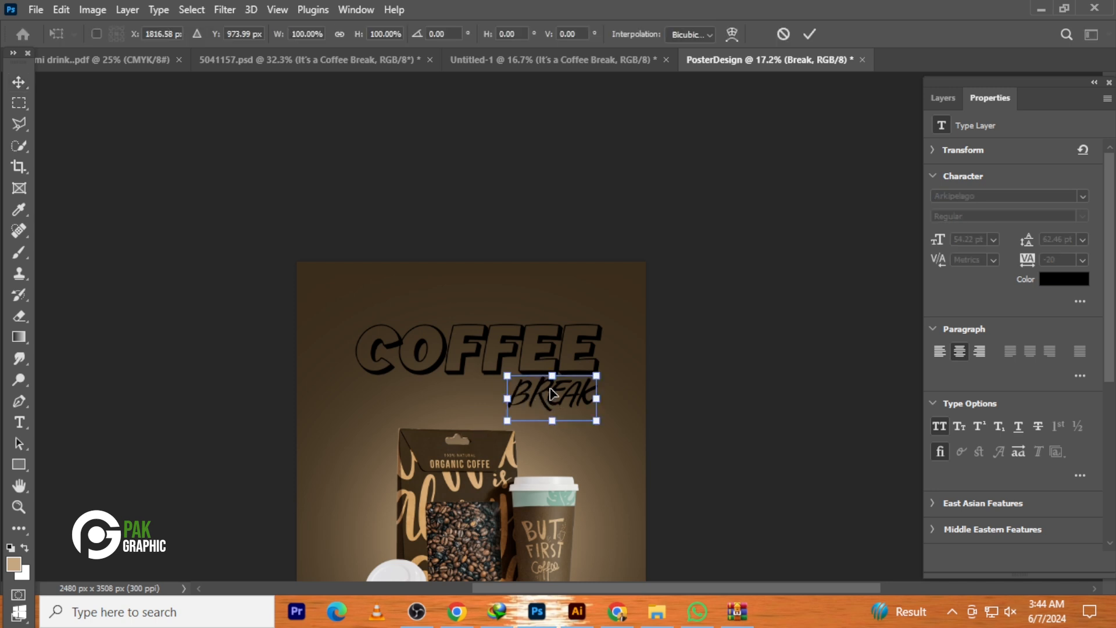
{"action": "left_click_drag", "start_coordinate": [605, 368], "coordinate": [616, 356]}
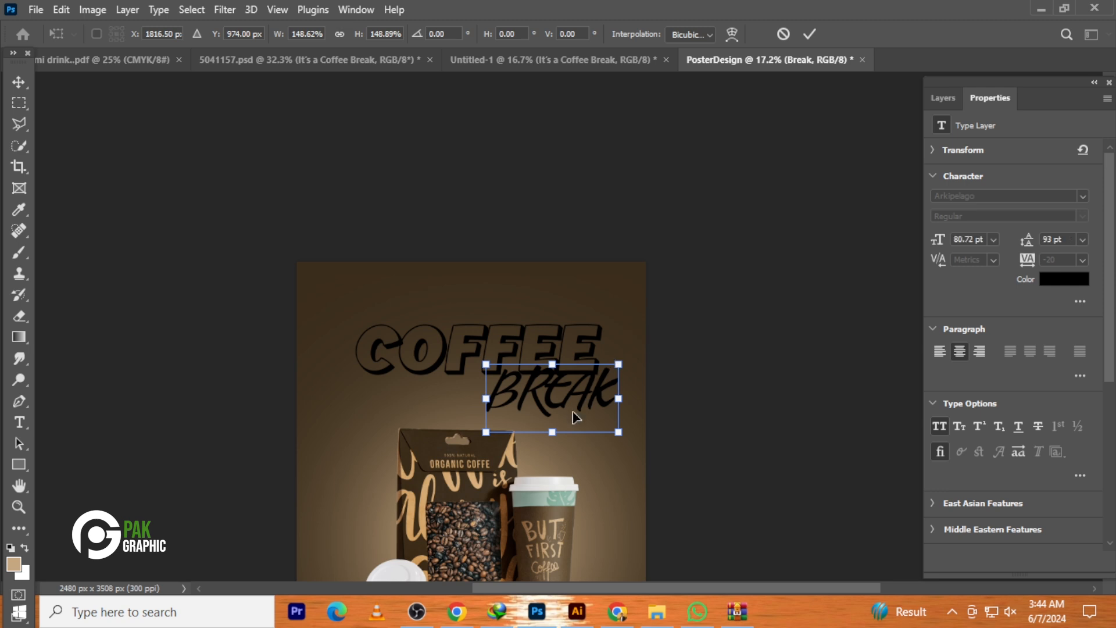
{"action": "left_click_drag", "start_coordinate": [580, 396], "coordinate": [575, 391]}
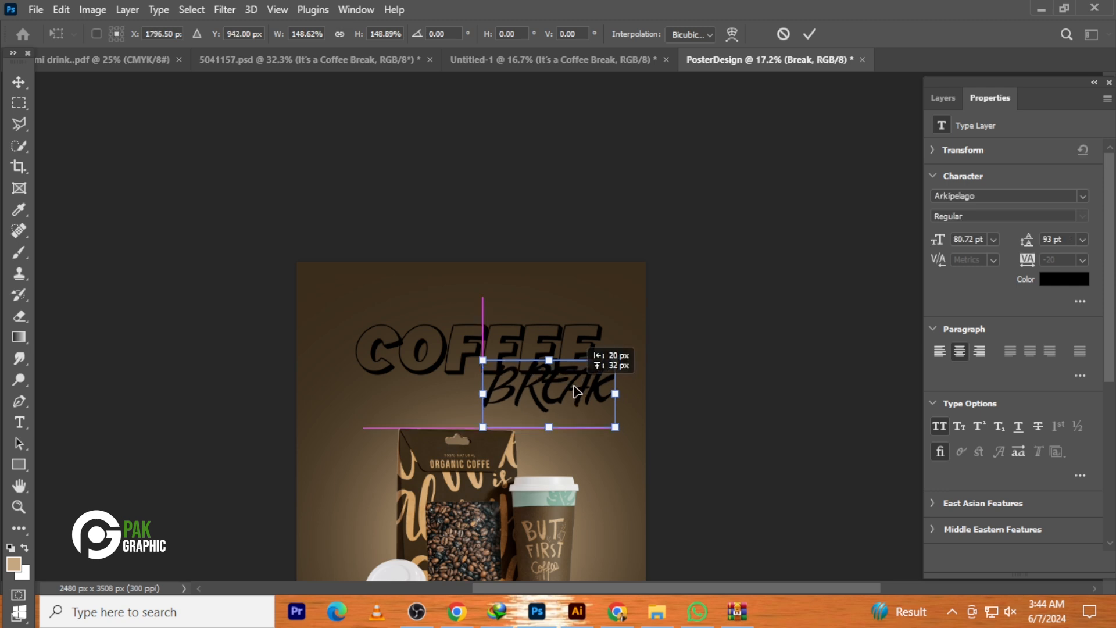
{"action": "key", "text": "Return"}
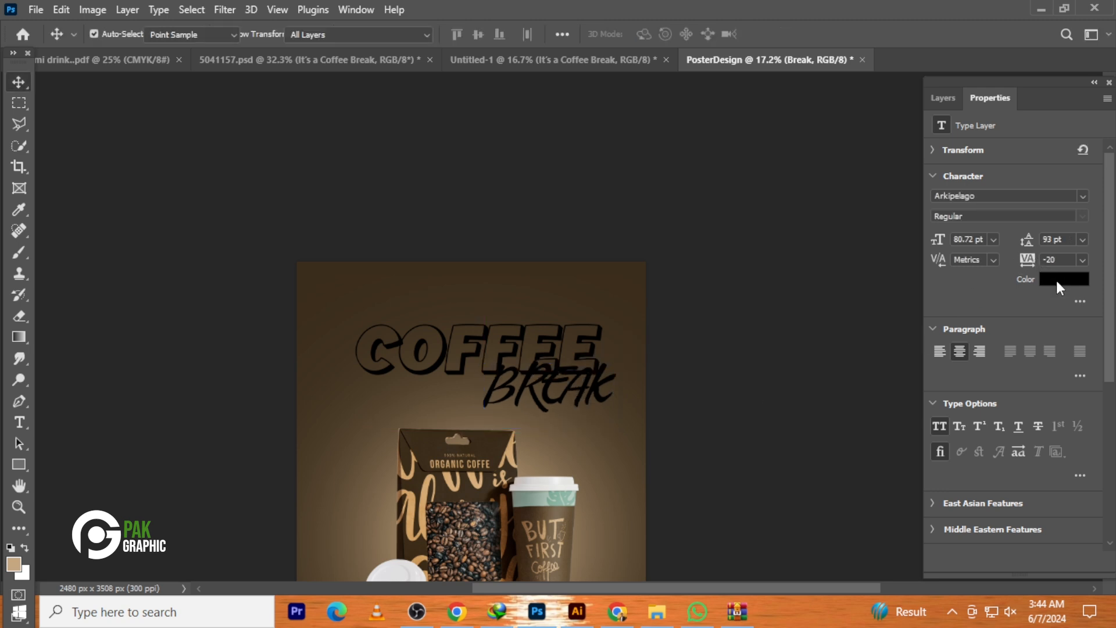
Change the "Break" text colour to white (ffffff)
{"action": "left_click", "coordinate": [1057, 280]}
{"action": "type", "text": "ffffff"}
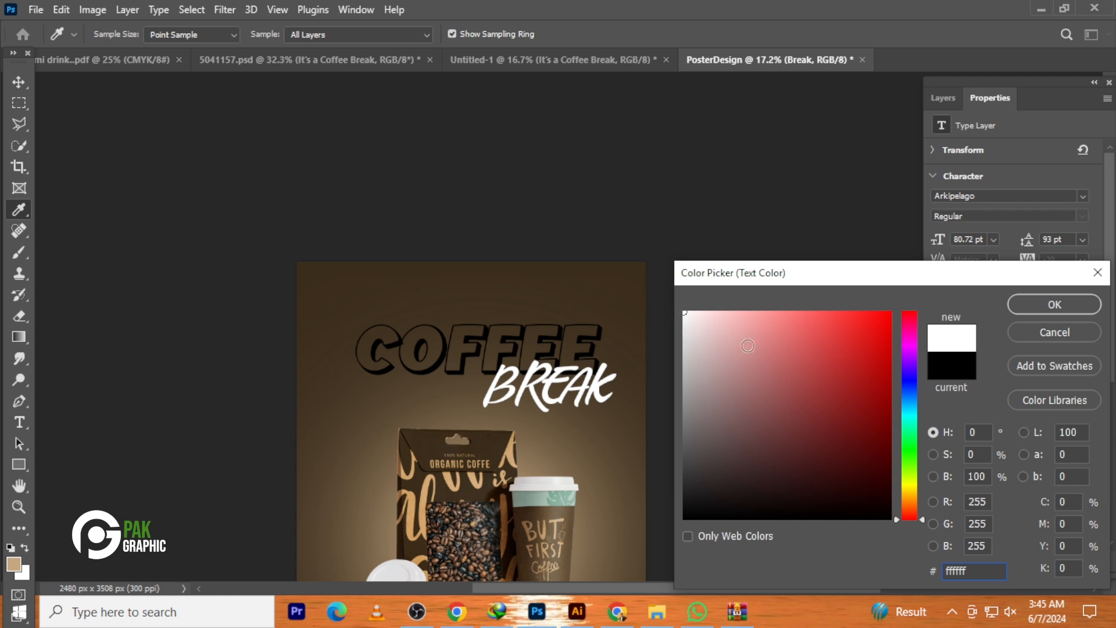
{"action": "left_click", "coordinate": [1066, 306]}
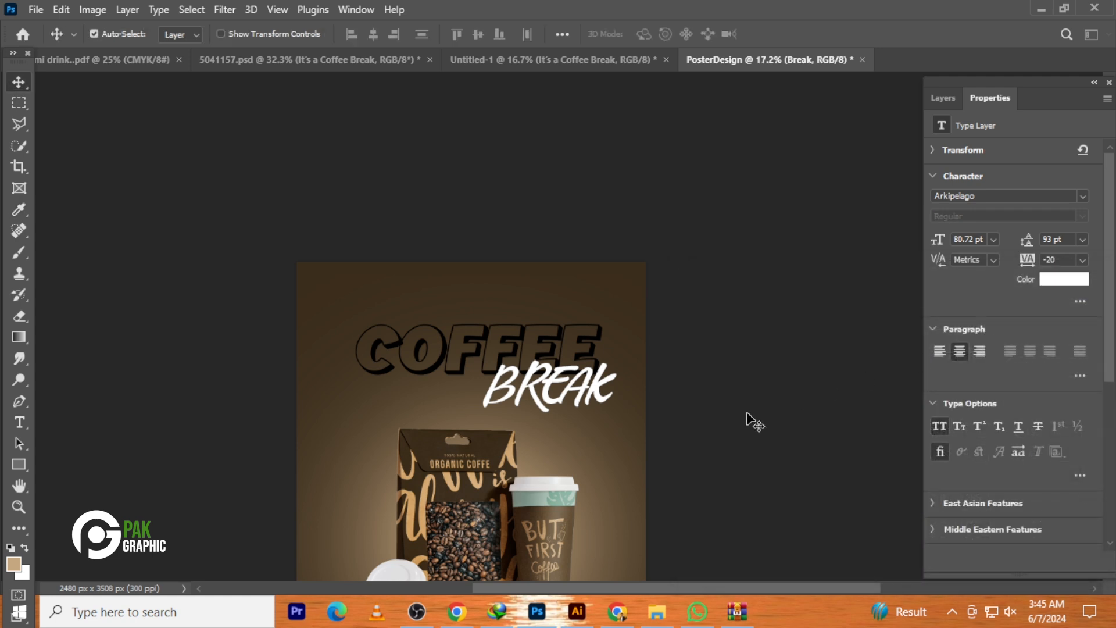
Preview fonts for the white "Break" text and apply Capture it 2
{"action": "scroll", "coordinate": [585, 425], "scroll_direction": "up", "scroll_amount": 2}
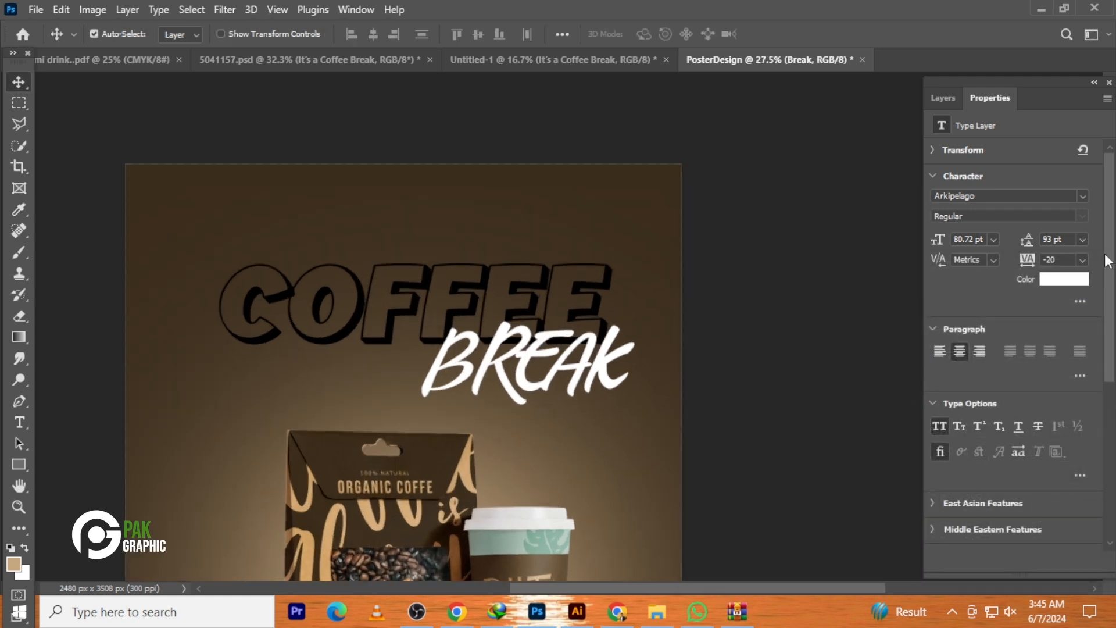
{"action": "left_click", "coordinate": [1081, 196]}
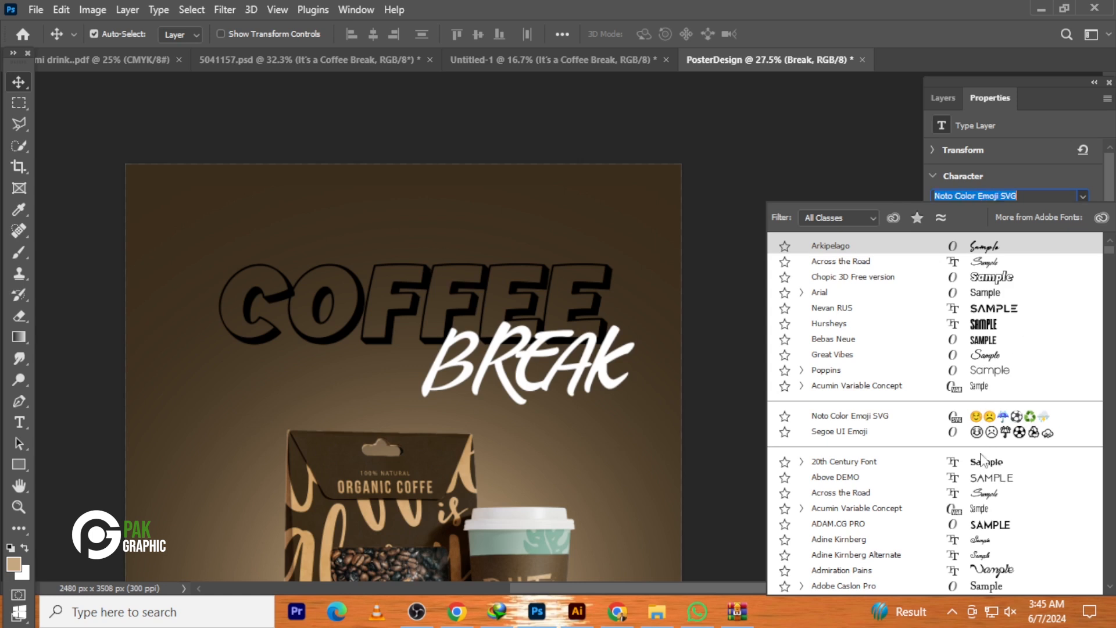
{"action": "scroll", "coordinate": [990, 530], "scroll_direction": "down", "scroll_amount": 3}
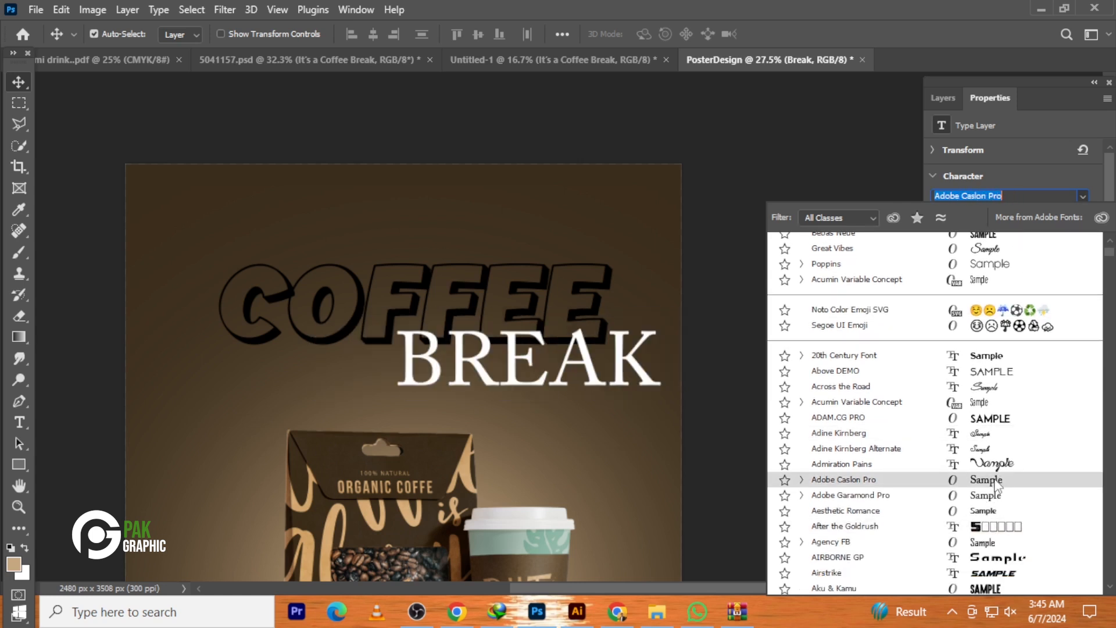
{"action": "scroll", "coordinate": [997, 483], "scroll_direction": "down", "scroll_amount": 3}
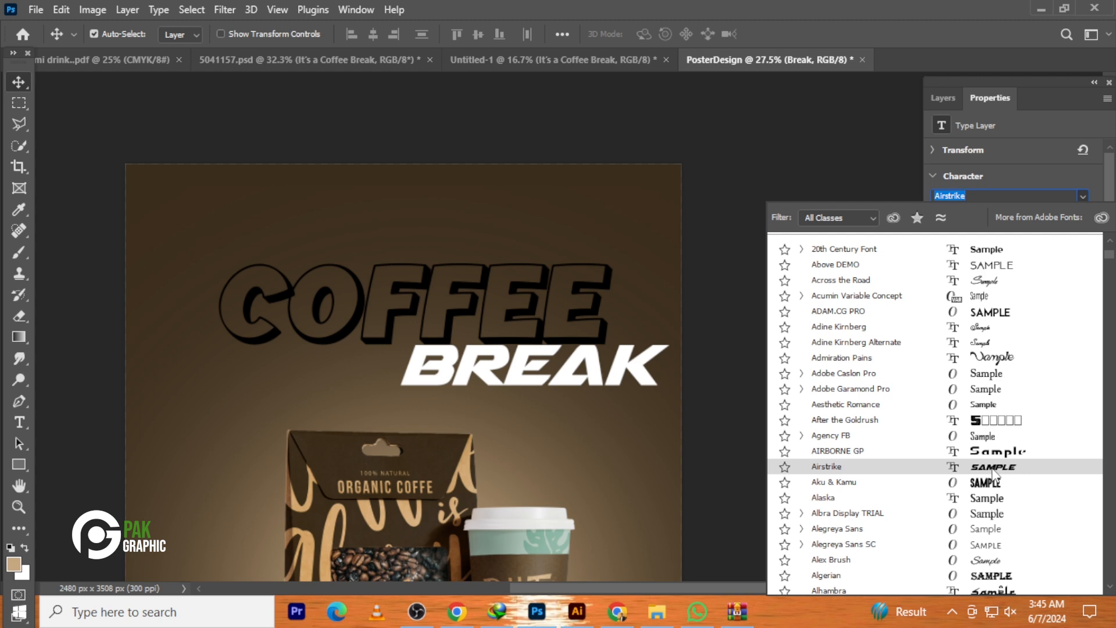
{"action": "scroll", "coordinate": [995, 472], "scroll_direction": "down", "scroll_amount": 10}
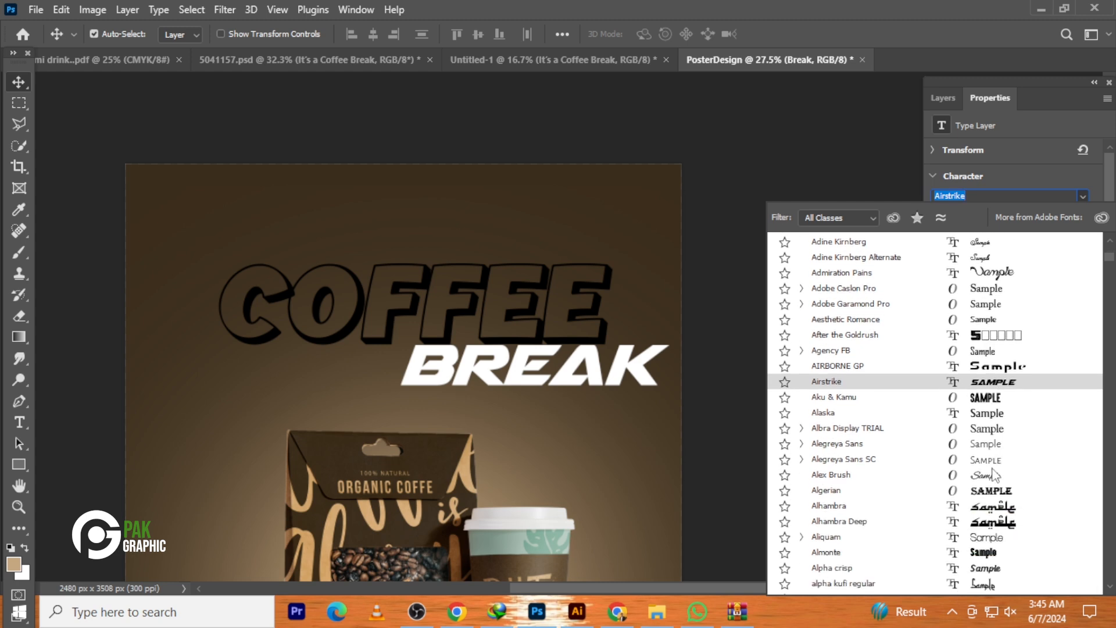
{"action": "scroll", "coordinate": [995, 476], "scroll_direction": "down", "scroll_amount": 7}
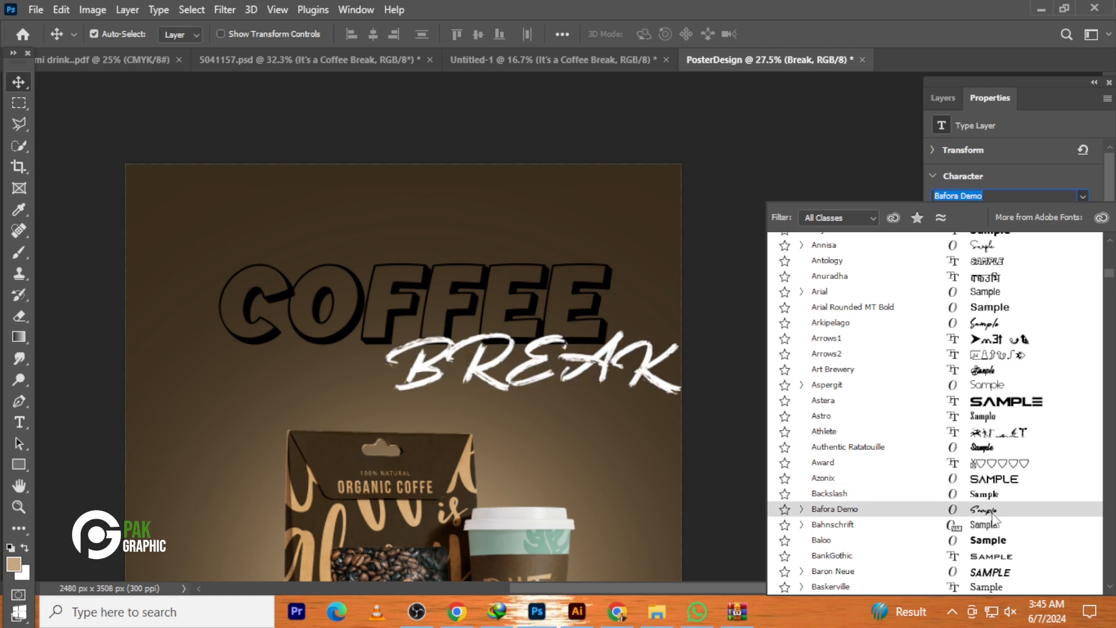
{"action": "scroll", "coordinate": [994, 518], "scroll_direction": "down", "scroll_amount": 8}
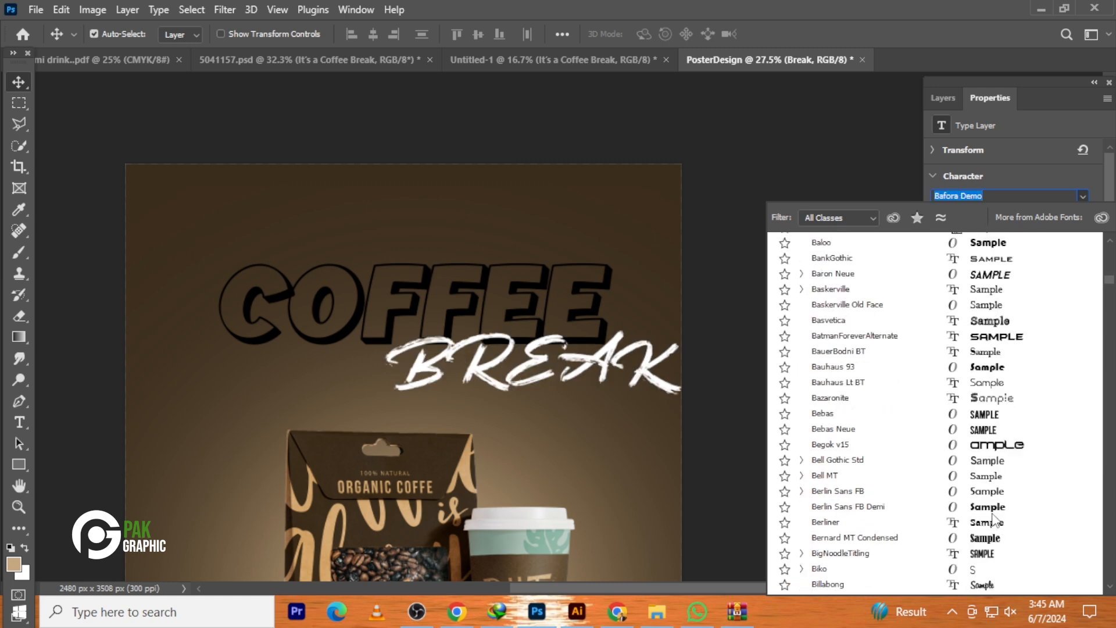
{"action": "scroll", "coordinate": [996, 519], "scroll_direction": "down", "scroll_amount": 3}
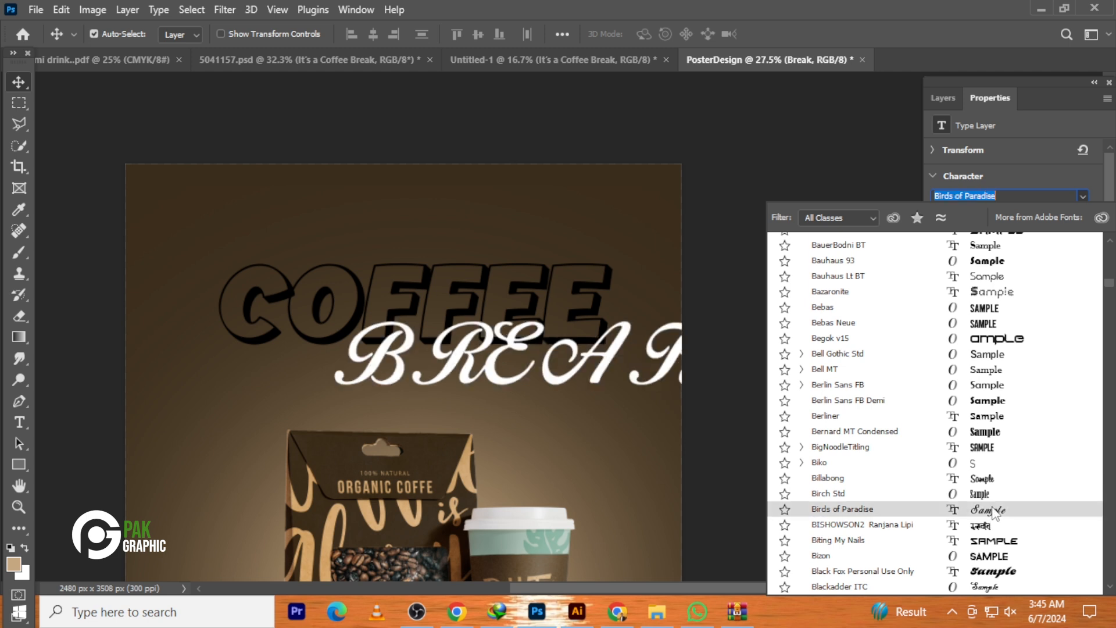
{"action": "scroll", "coordinate": [994, 518], "scroll_direction": "down", "scroll_amount": 3}
{"action": "scroll", "coordinate": [994, 513], "scroll_direction": "down", "scroll_amount": 2}
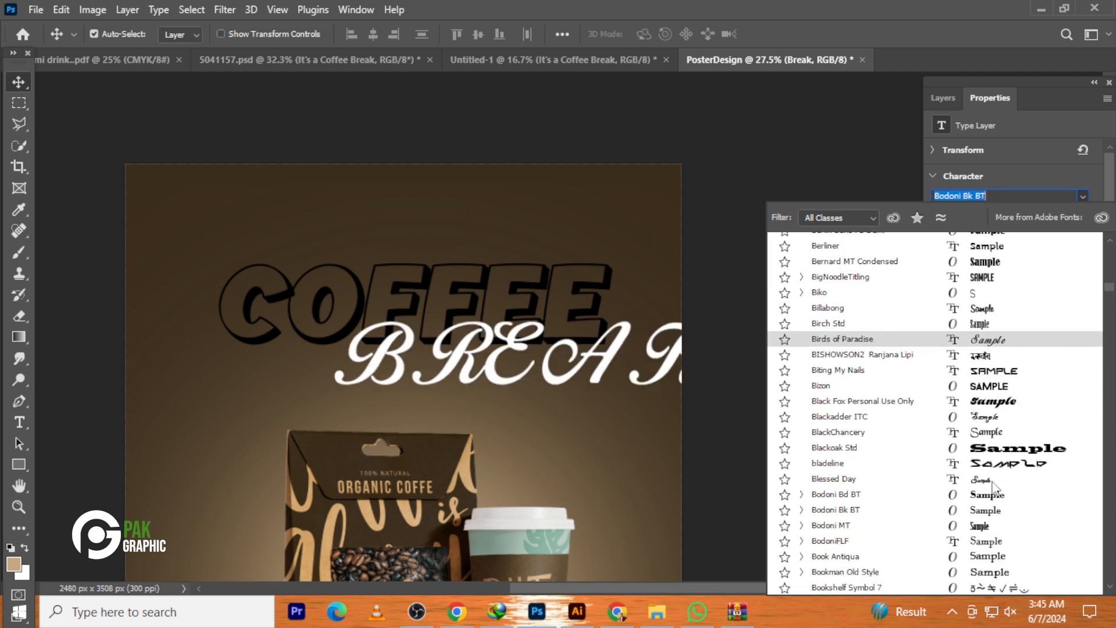
{"action": "scroll", "coordinate": [995, 485], "scroll_direction": "down", "scroll_amount": 5}
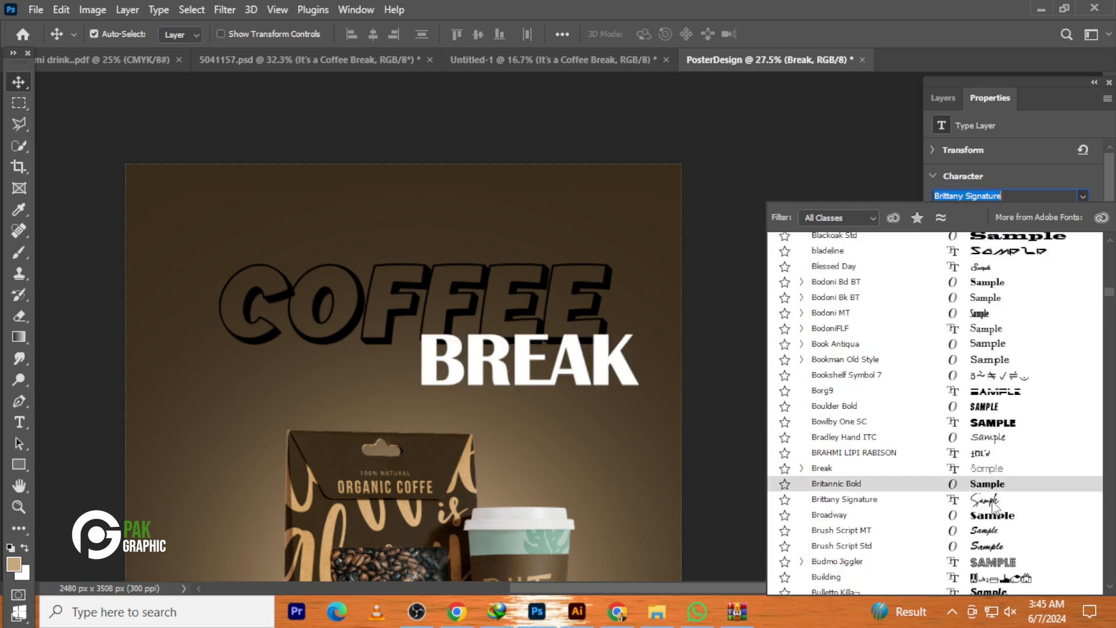
{"action": "scroll", "coordinate": [994, 505], "scroll_direction": "down", "scroll_amount": 5}
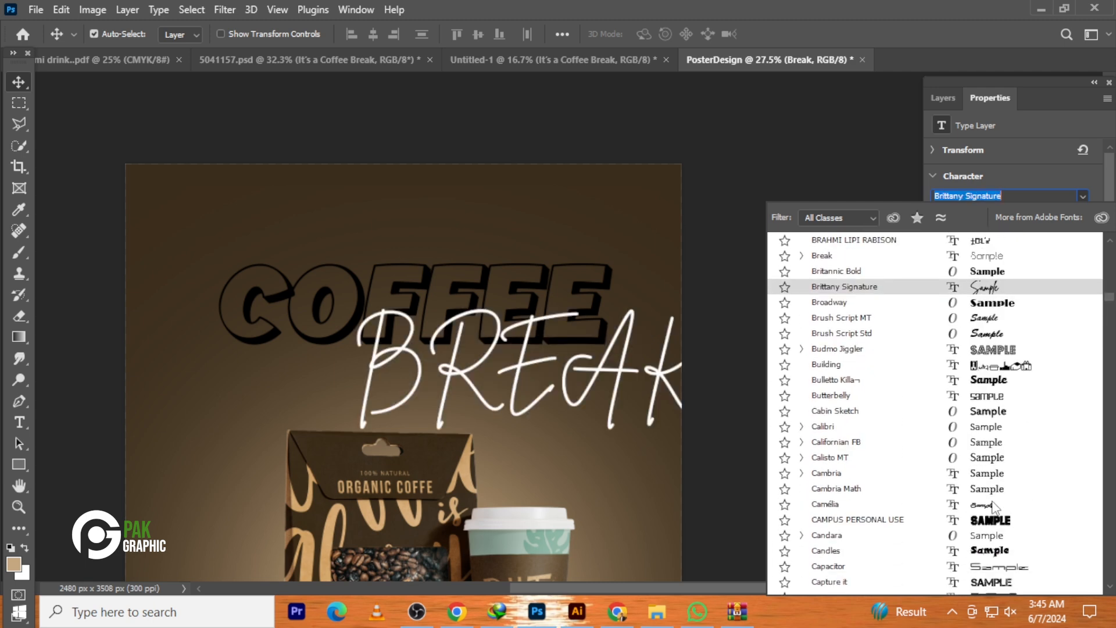
{"action": "scroll", "coordinate": [994, 504], "scroll_direction": "down", "scroll_amount": 3}
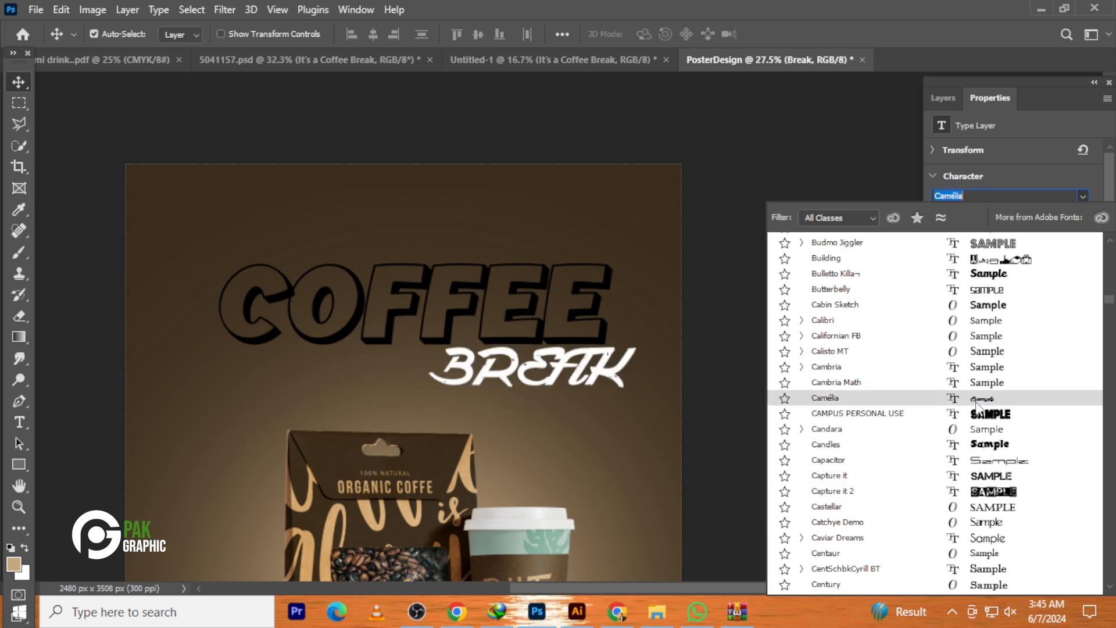
{"action": "scroll", "coordinate": [977, 403], "scroll_direction": "down", "scroll_amount": 3}
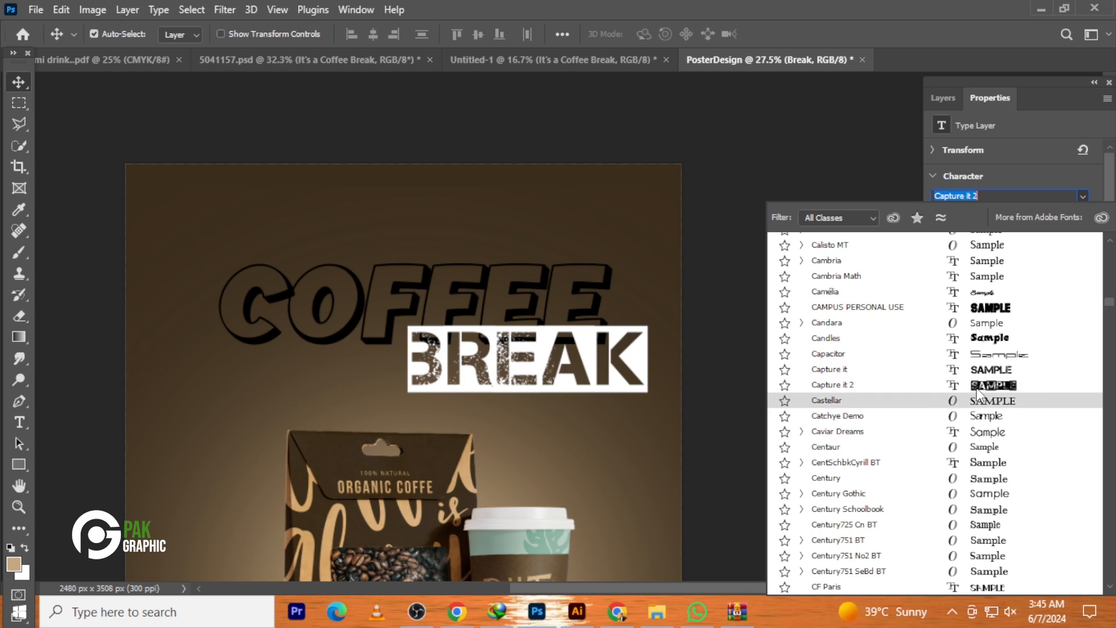
{"action": "left_click", "coordinate": [975, 385]}
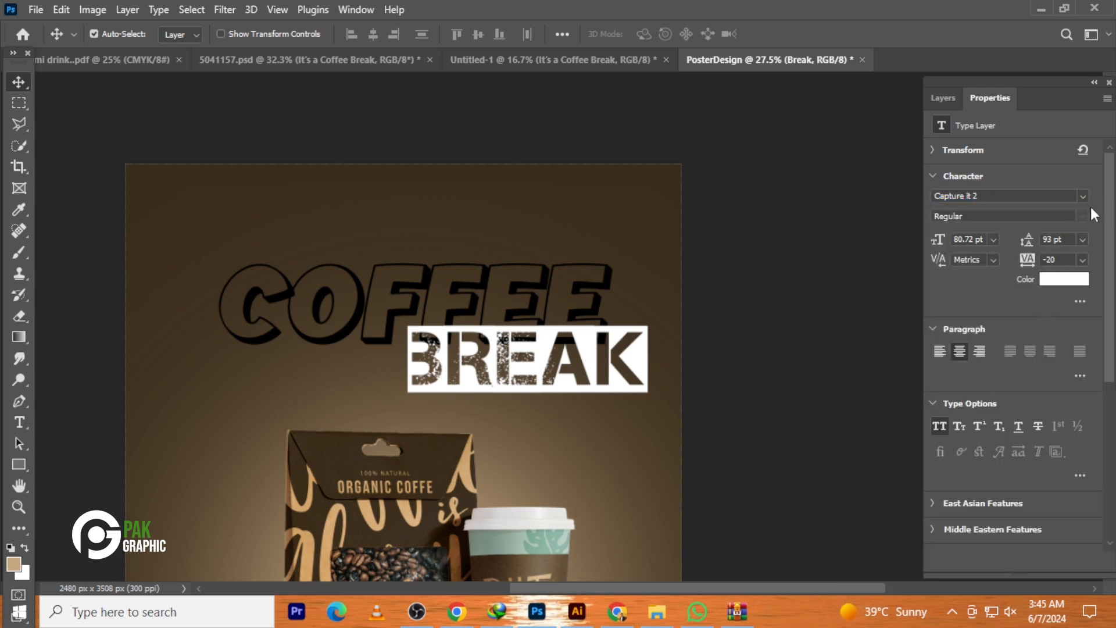
Preview more fonts on the "Break" text and set it to Nevan RUS
{"action": "left_click", "coordinate": [1077, 197]}
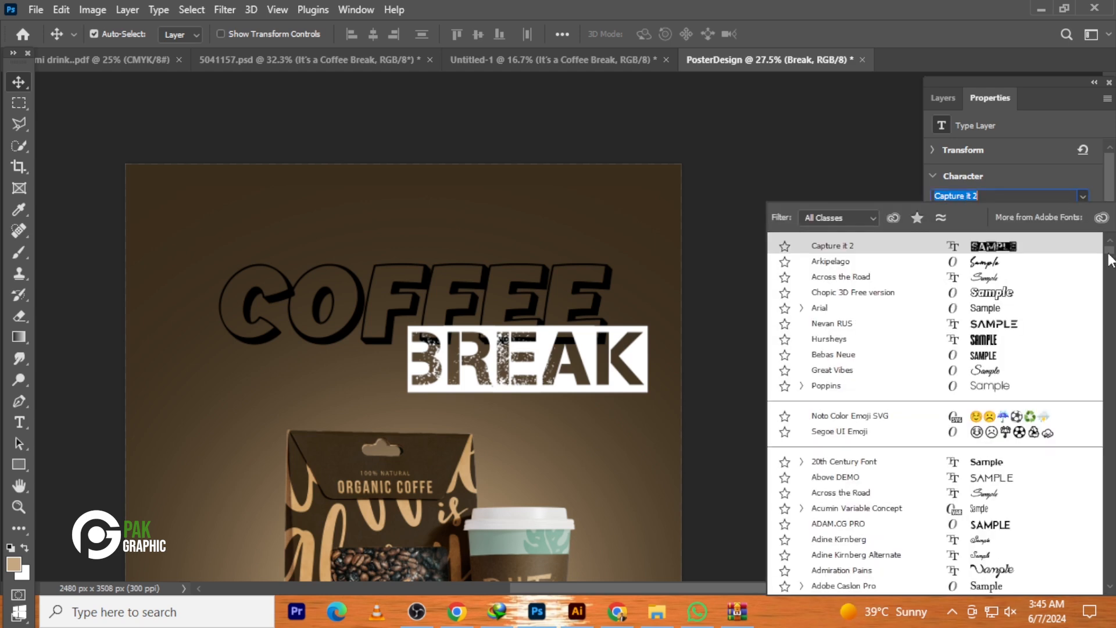
{"action": "left_click_drag", "start_coordinate": [1111, 412], "coordinate": [1111, 456]}
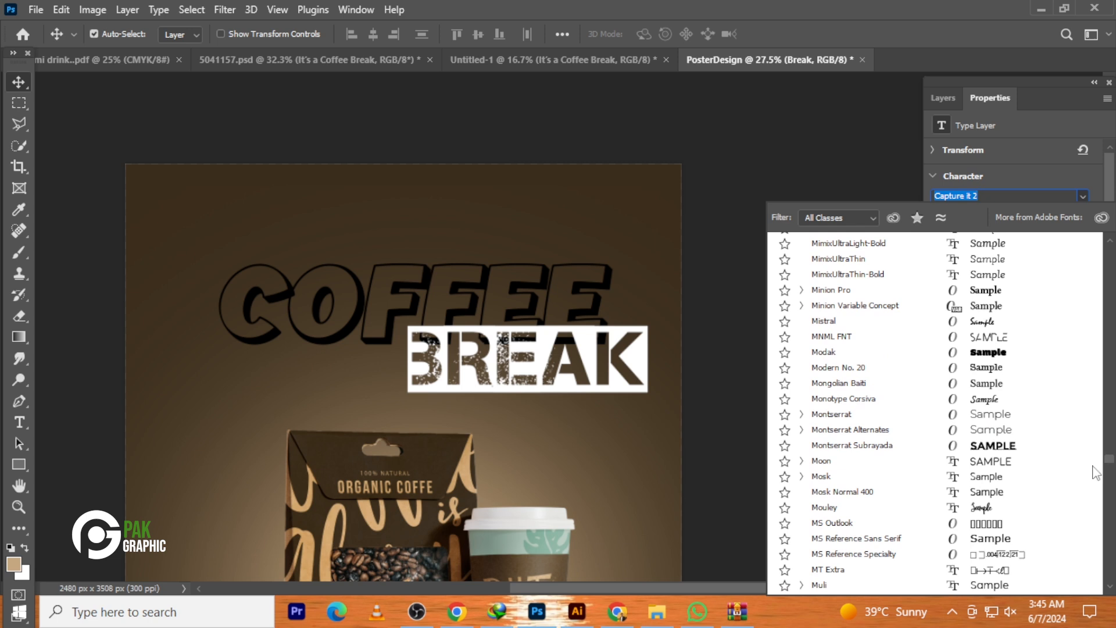
{"action": "left_click", "coordinate": [1093, 466]}
{"action": "left_click", "coordinate": [983, 512]}
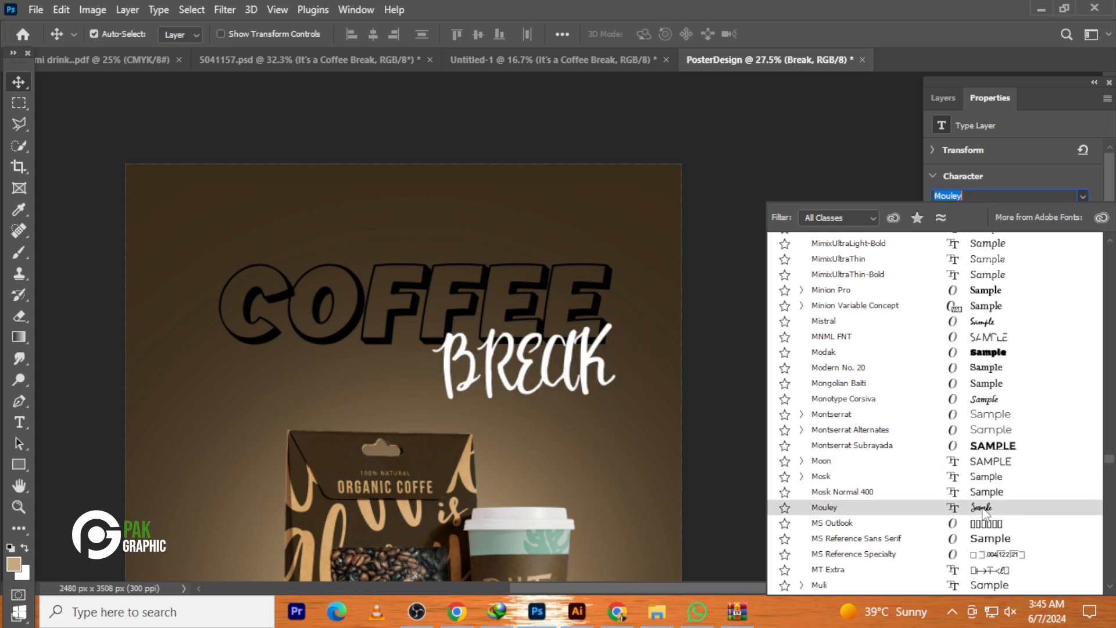
{"action": "scroll", "coordinate": [982, 512], "scroll_direction": "down", "scroll_amount": 2}
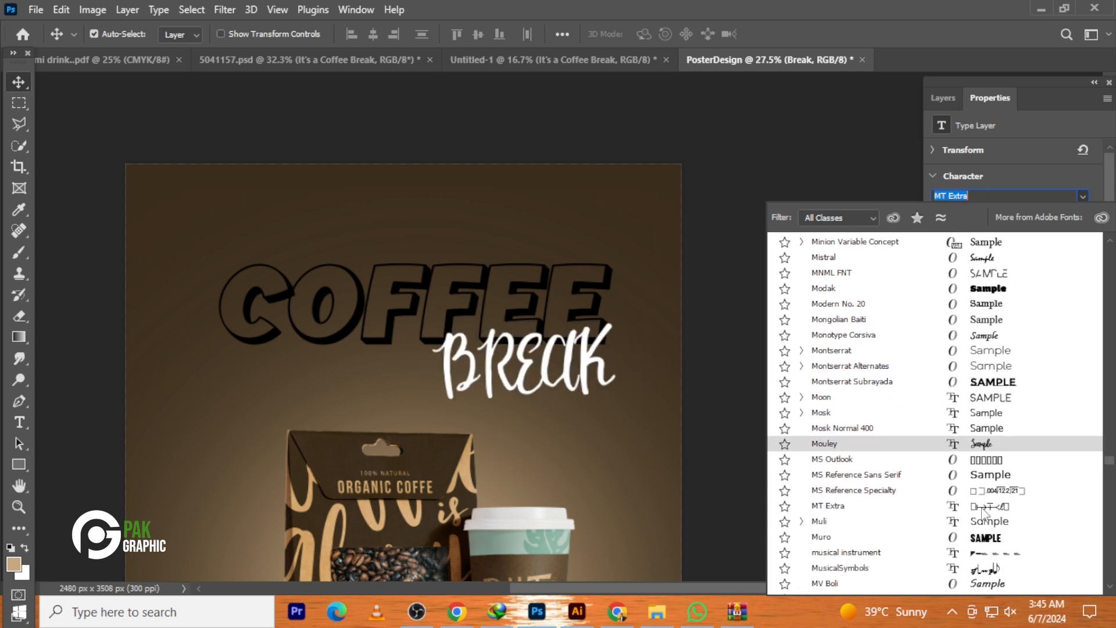
{"action": "left_click", "coordinate": [983, 508]}
{"action": "scroll", "coordinate": [982, 510], "scroll_direction": "down", "scroll_amount": 5}
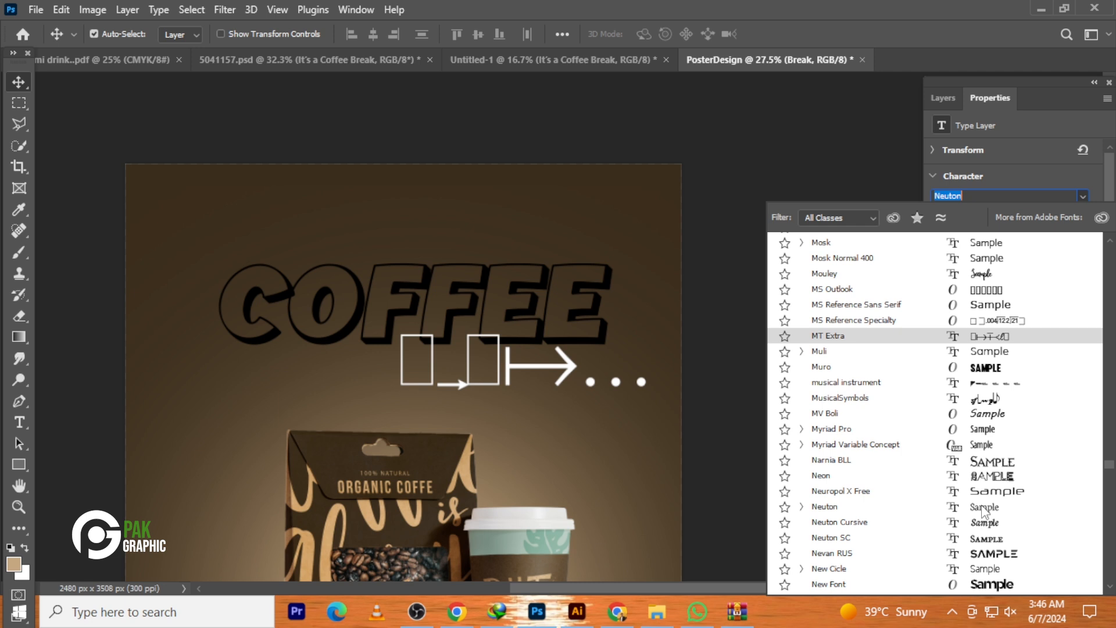
{"action": "left_click", "coordinate": [982, 508]}
{"action": "scroll", "coordinate": [984, 510], "scroll_direction": "down", "scroll_amount": 2}
{"action": "left_click", "coordinate": [982, 505]}
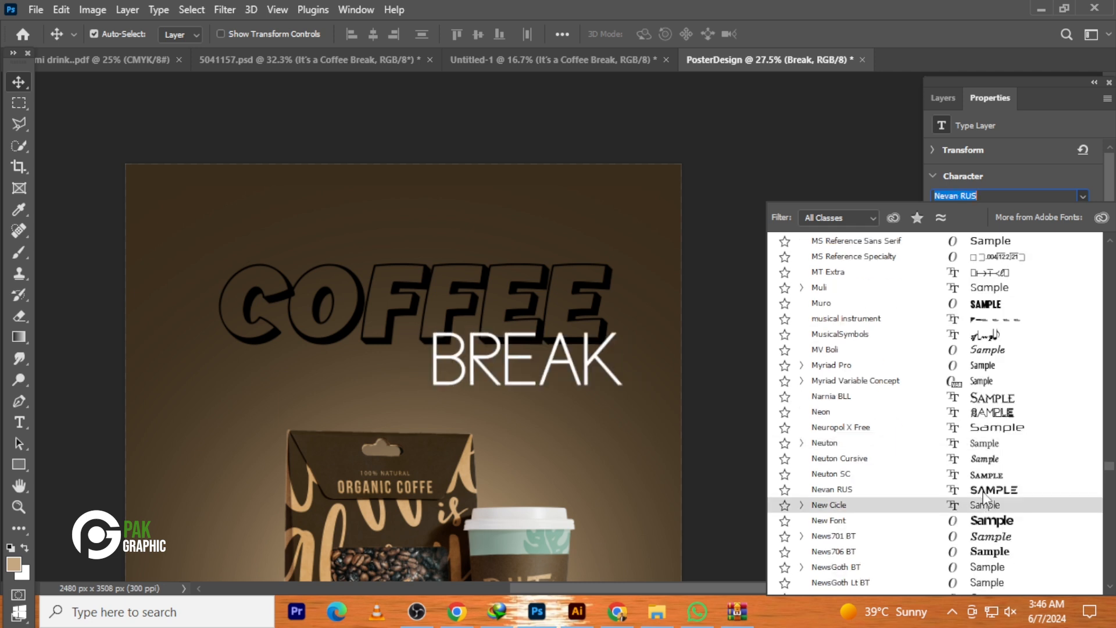
{"action": "left_click", "coordinate": [983, 494]}
{"action": "scroll", "coordinate": [985, 497], "scroll_direction": "down", "scroll_amount": 5}
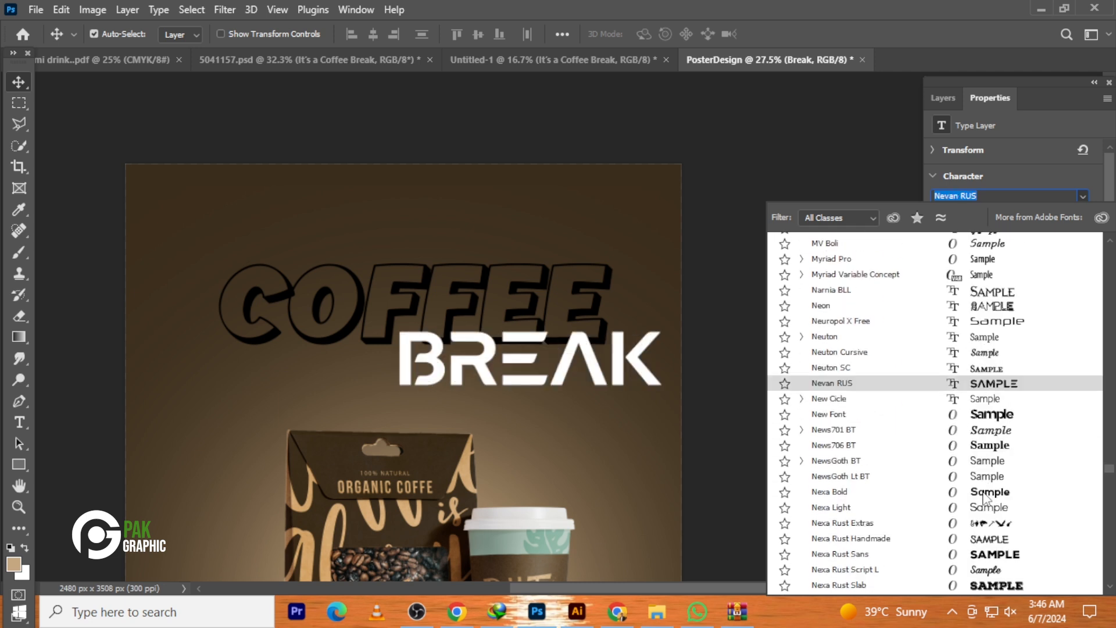
{"action": "left_click", "coordinate": [984, 497]}
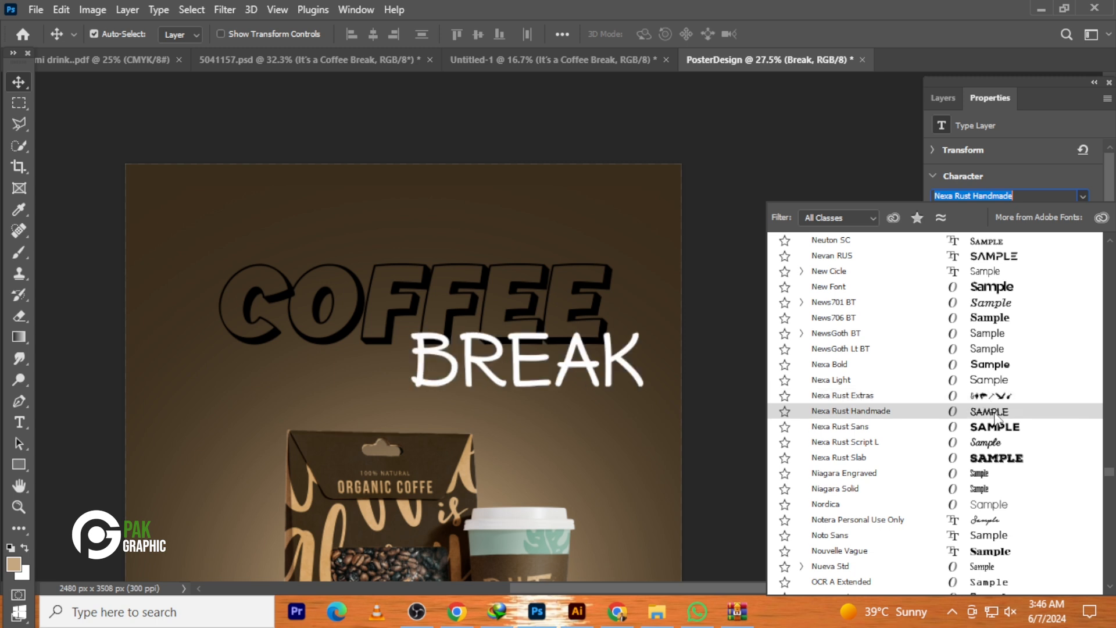
{"action": "scroll", "coordinate": [996, 418], "scroll_direction": "up", "scroll_amount": 2}
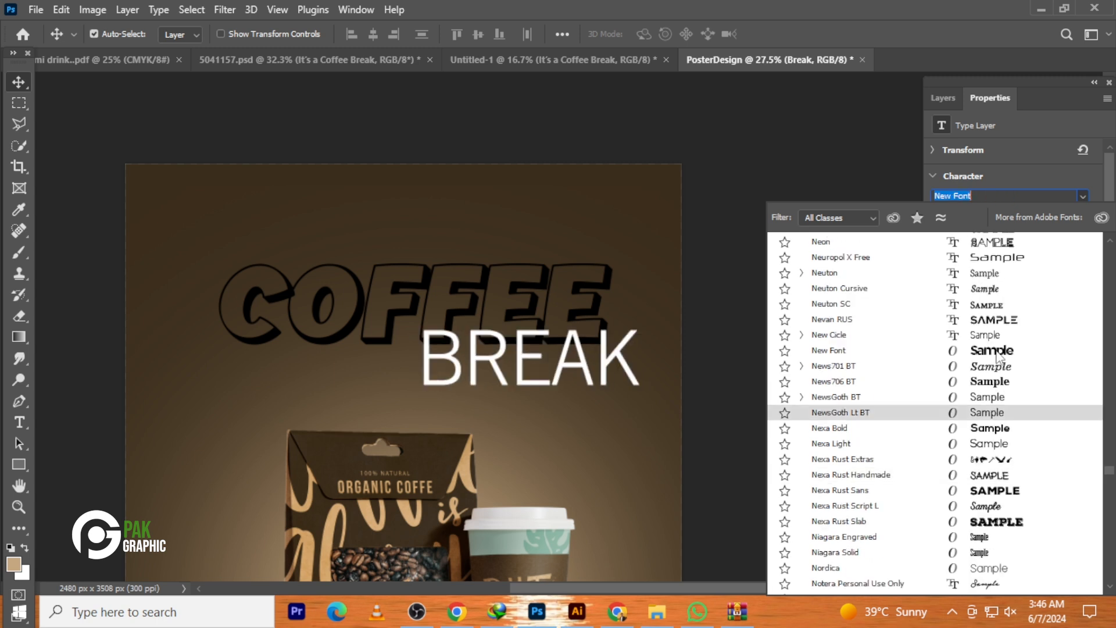
{"action": "scroll", "coordinate": [998, 355], "scroll_direction": "up", "scroll_amount": 3}
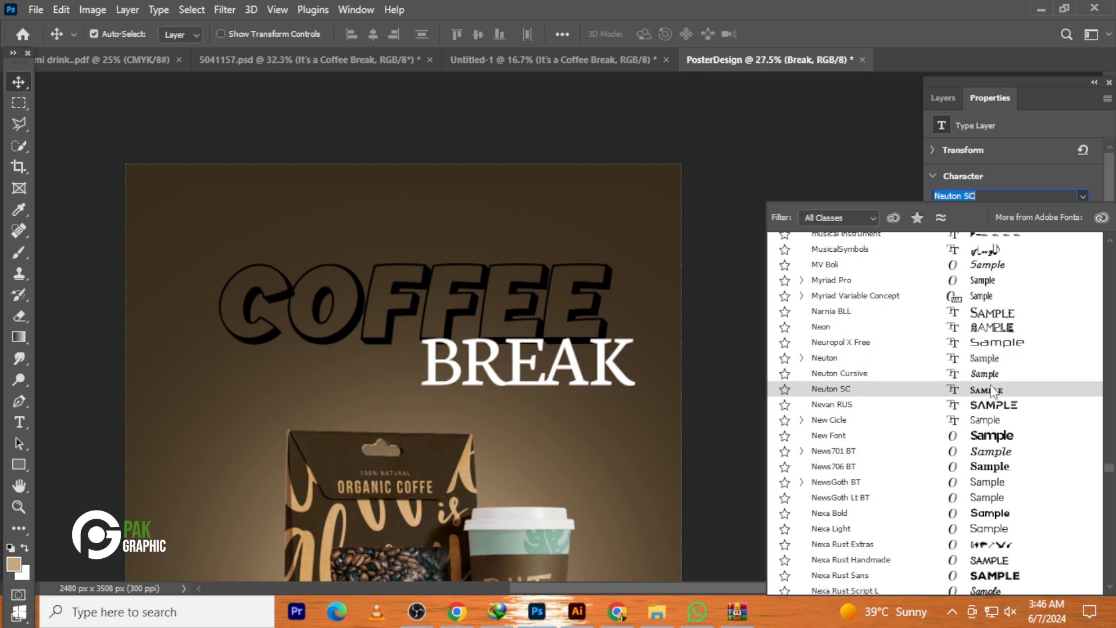
{"action": "left_click", "coordinate": [988, 407]}
{"action": "key", "text": "Return"}
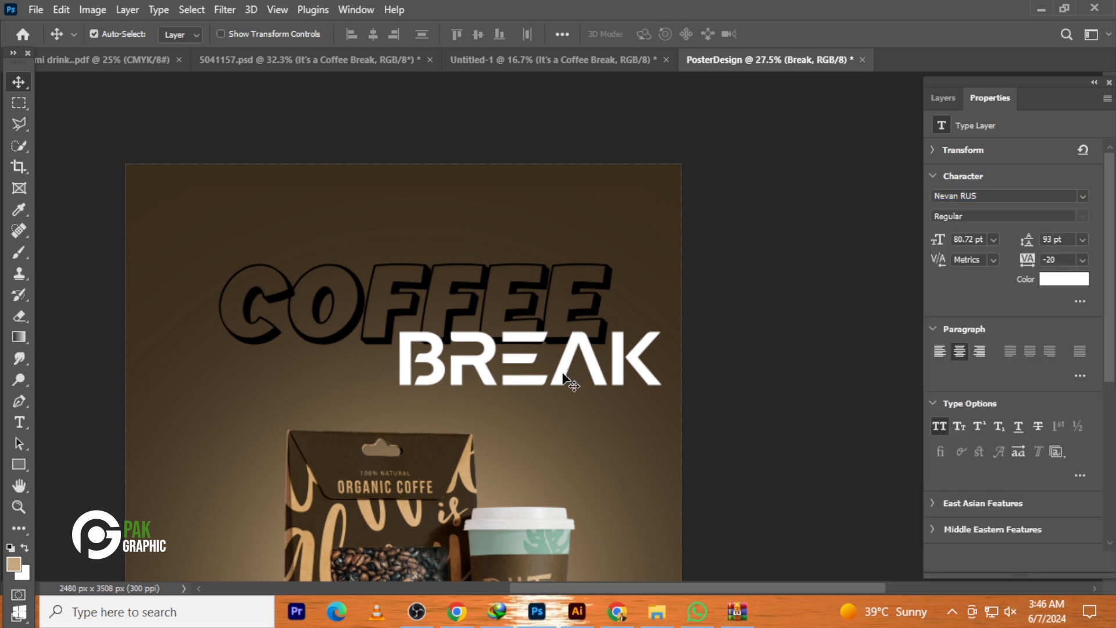
Replace the word "Break" below the "Coffee" headline with "SHOP"
{"action": "double_click", "coordinate": [562, 372]}
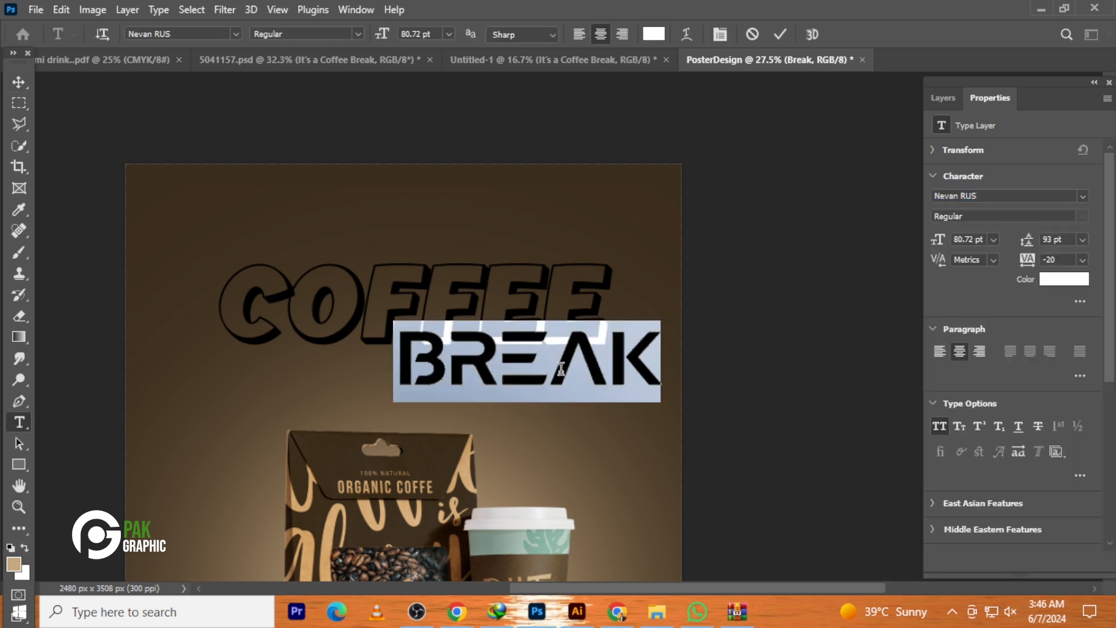
{"action": "type", "text": "SHI"}
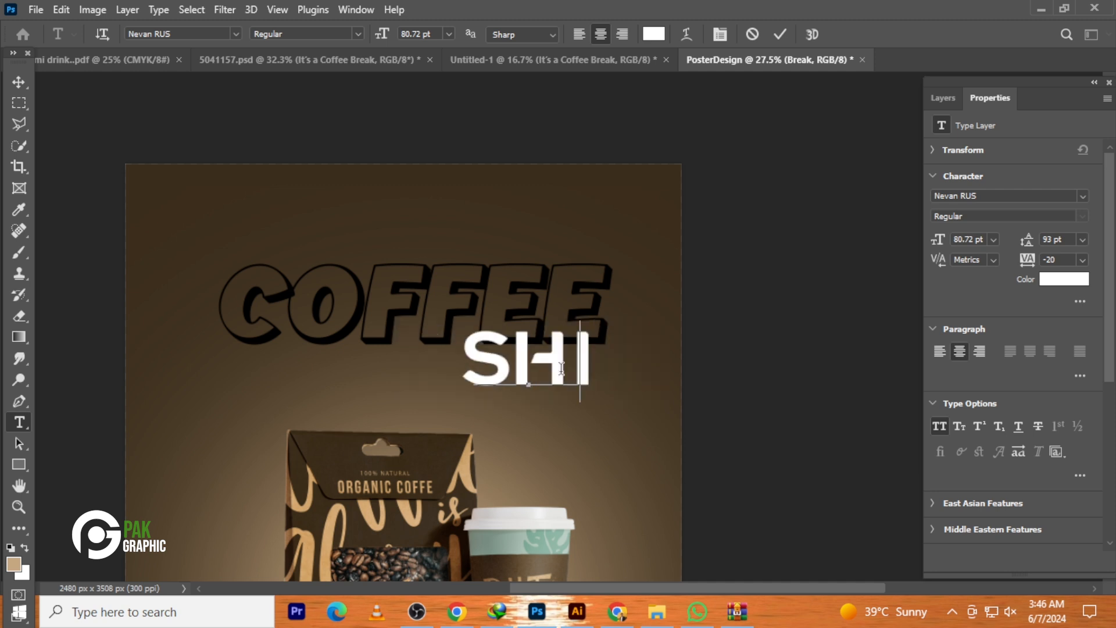
{"action": "key", "text": "BackSpace"}
{"action": "type", "text": "OP"}
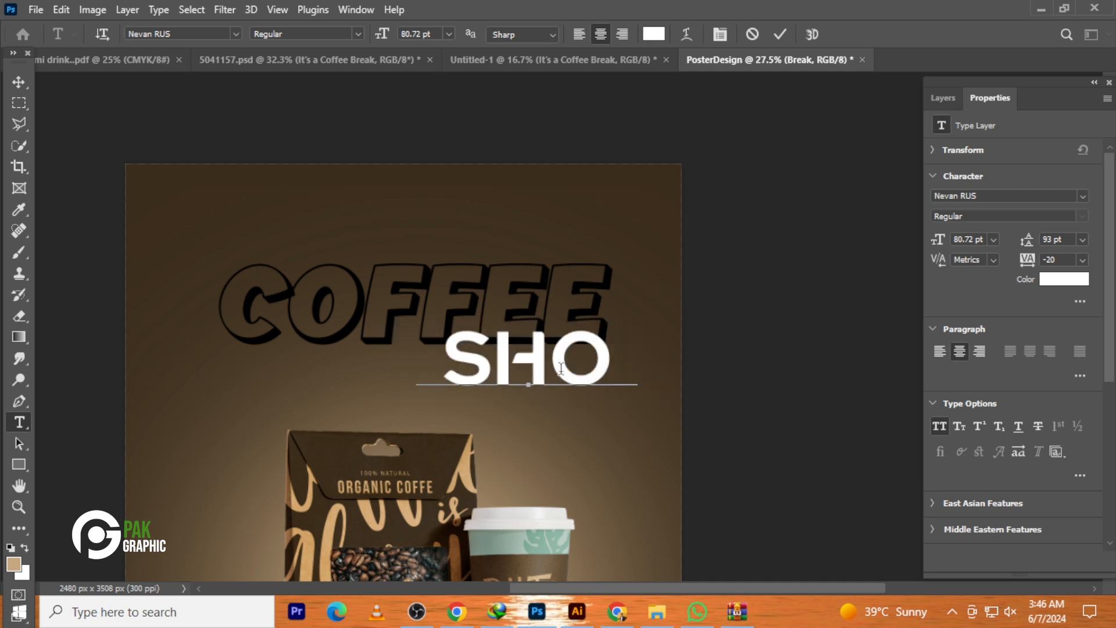
{"action": "left_click", "coordinate": [18, 86]}
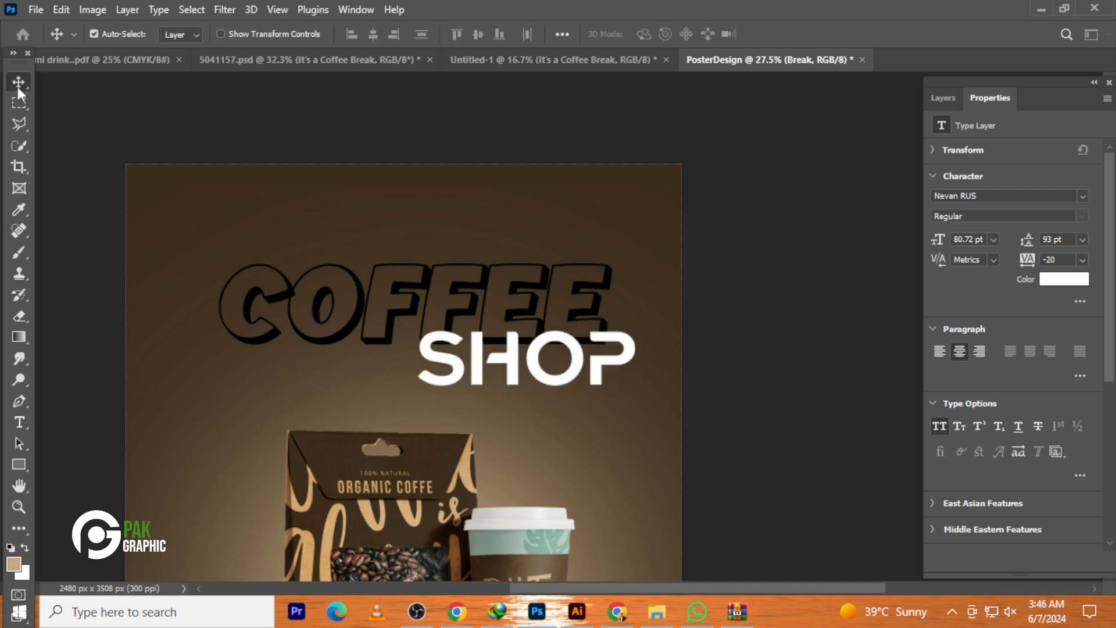
Change the "SHOP" text colour to black (000000)
{"action": "left_click", "coordinate": [1064, 279]}
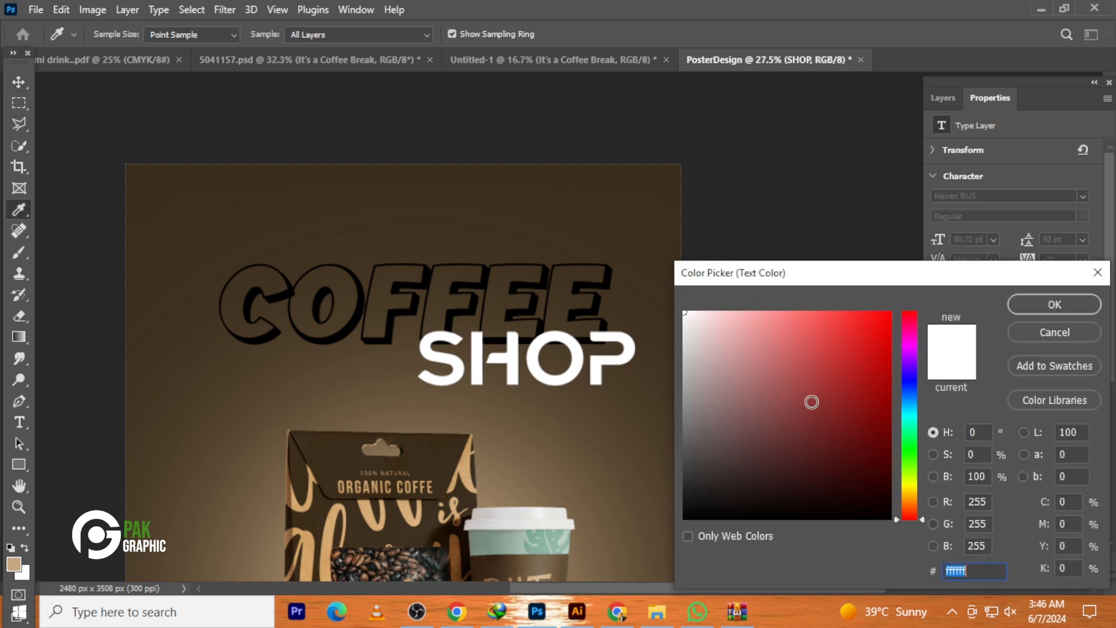
{"action": "type", "text": "000000"}
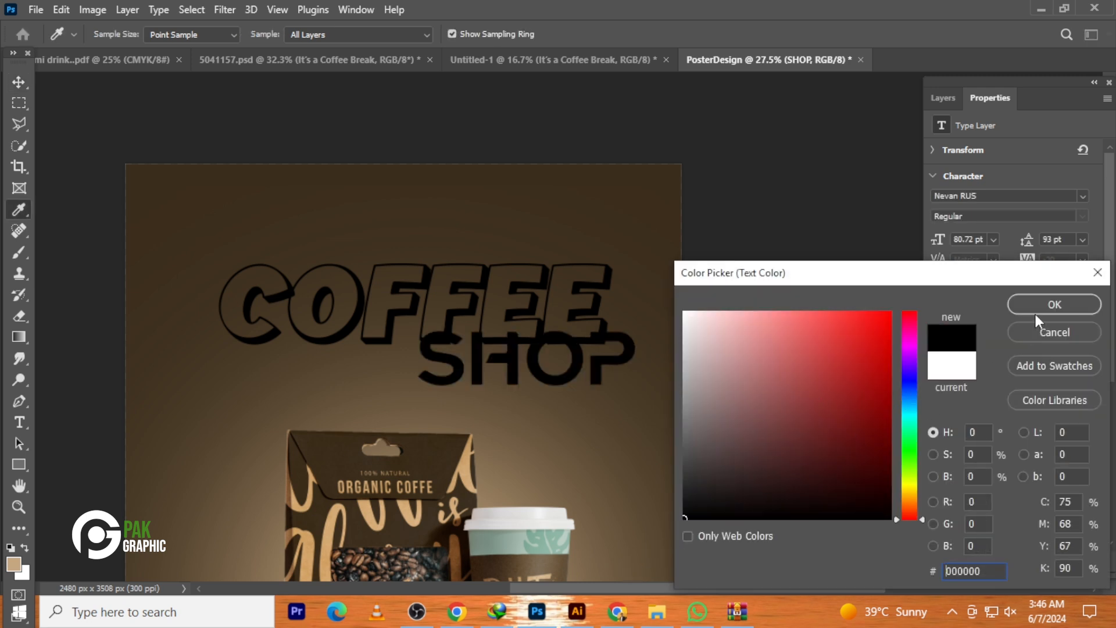
{"action": "left_click", "coordinate": [1040, 305]}
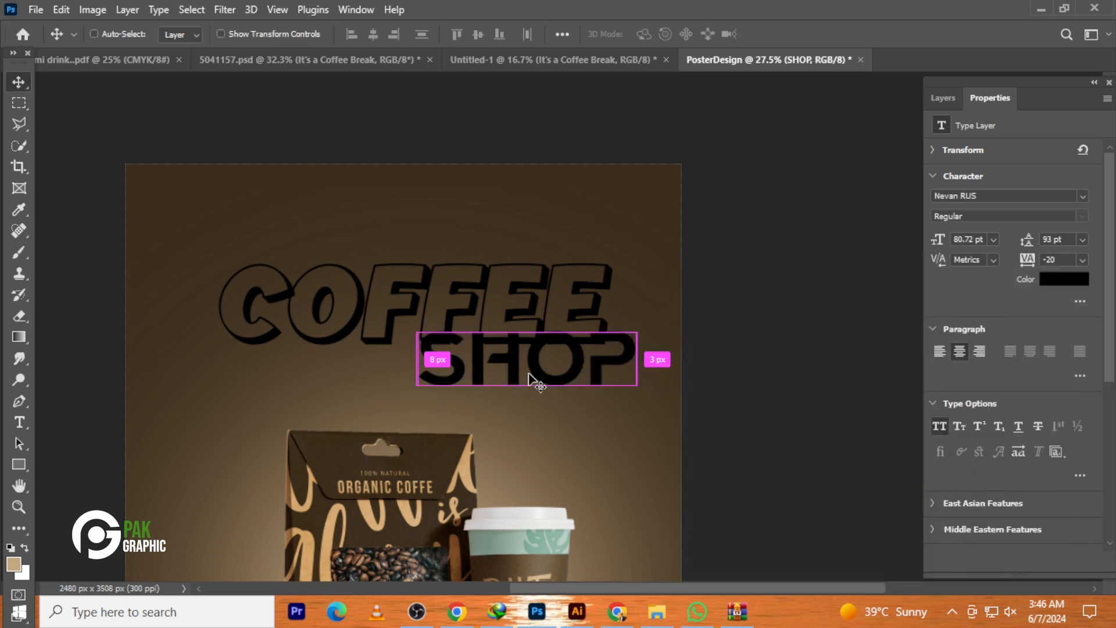
Scale the "SHOP" text down to about 74% around its centre, below the end of the "Coffee" headline
{"action": "key", "text": "ctrl+t"}
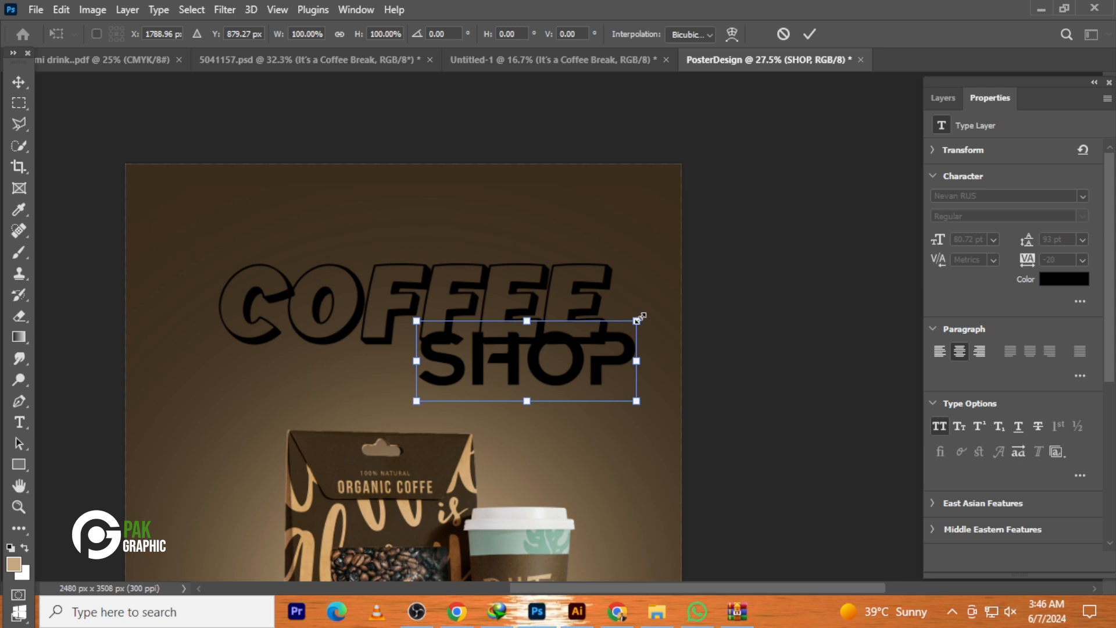
{"action": "left_click_drag", "start_coordinate": [637, 318], "coordinate": [607, 332]}
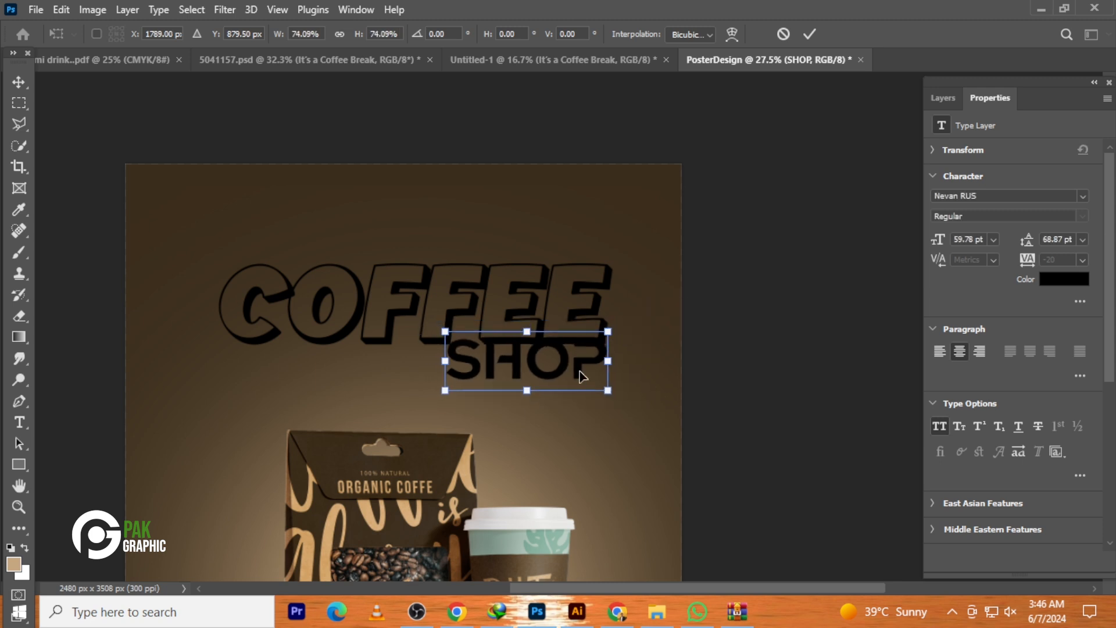
{"action": "key", "text": "Return"}
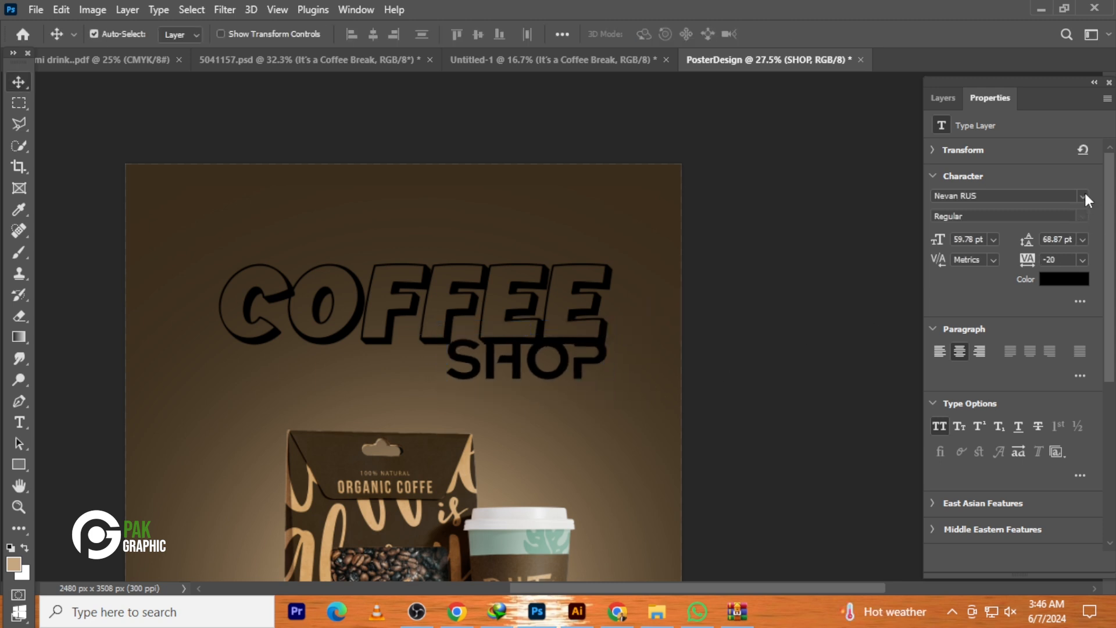
Set the "SHOP" text's font to Chopic 3D Free version, matching the "Coffee" headline
{"action": "left_click", "coordinate": [1083, 196]}
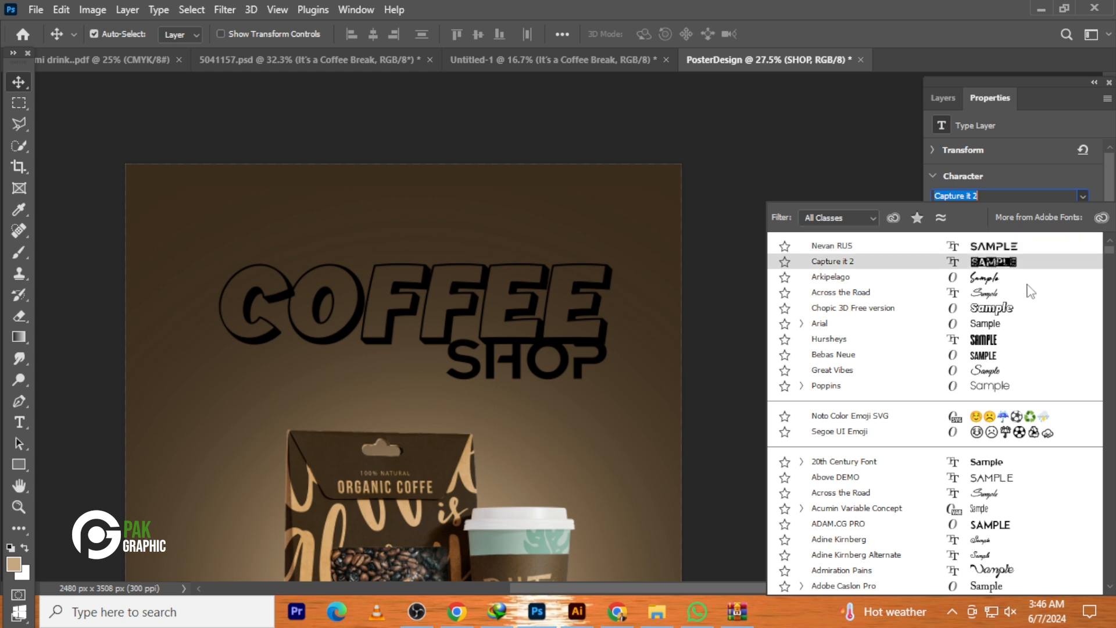
{"action": "left_click", "coordinate": [1013, 314]}
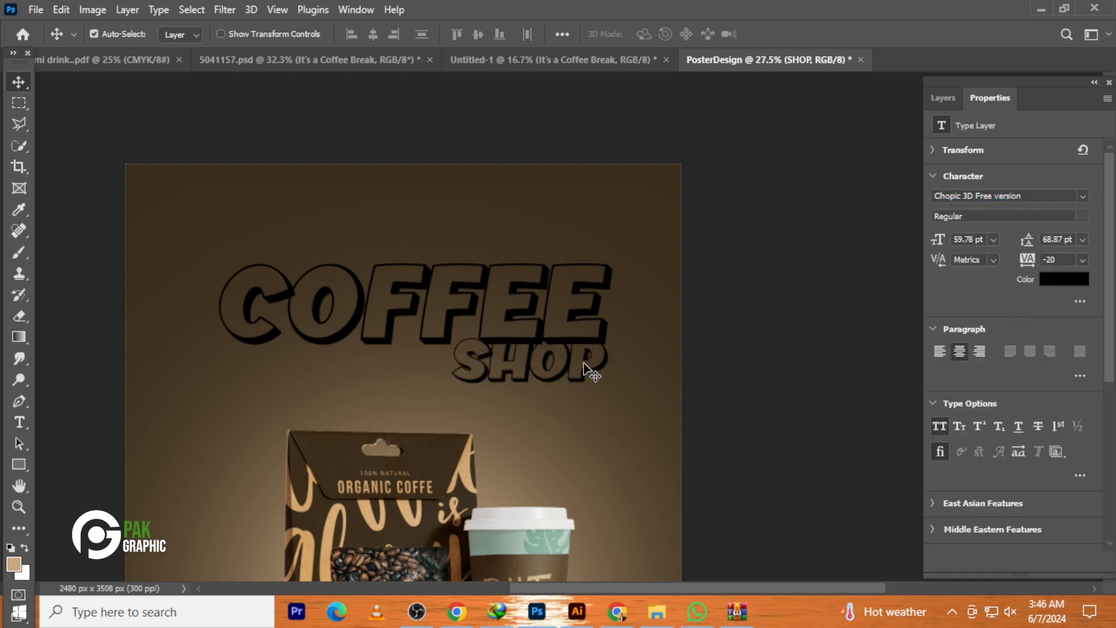
{"action": "left_click_drag", "start_coordinate": [586, 366], "coordinate": [585, 374]}
Enlarge the "SHOP" text to about 74 pt and align it under the right end of the "Coffee" headline
{"action": "scroll", "coordinate": [615, 402], "scroll_direction": "up", "scroll_amount": 3}
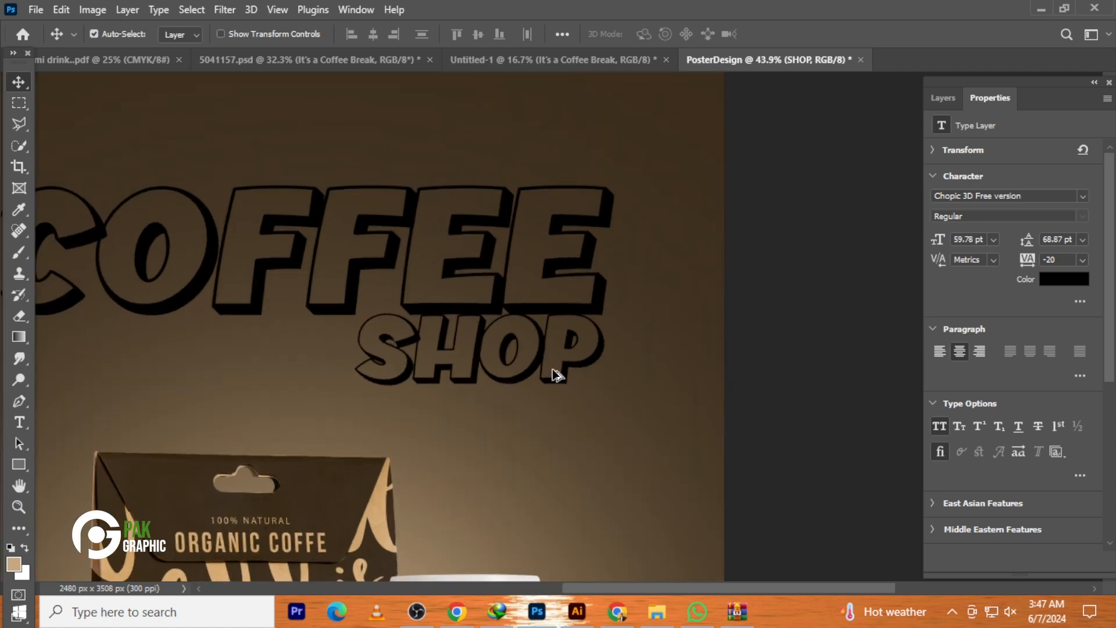
{"action": "key", "text": "ctrl+t"}
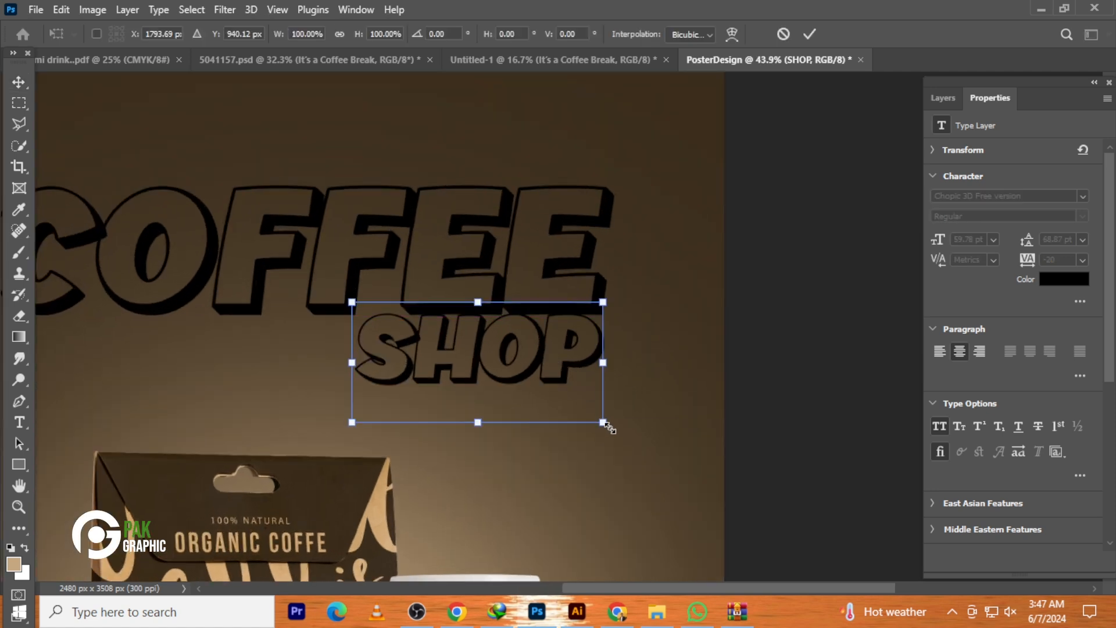
{"action": "left_click_drag", "start_coordinate": [605, 425], "coordinate": [635, 439]}
{"action": "left_click_drag", "start_coordinate": [588, 358], "coordinate": [560, 369]}
{"action": "key", "text": "Return"}
{"action": "scroll", "coordinate": [578, 369], "scroll_direction": "down", "scroll_amount": 3}
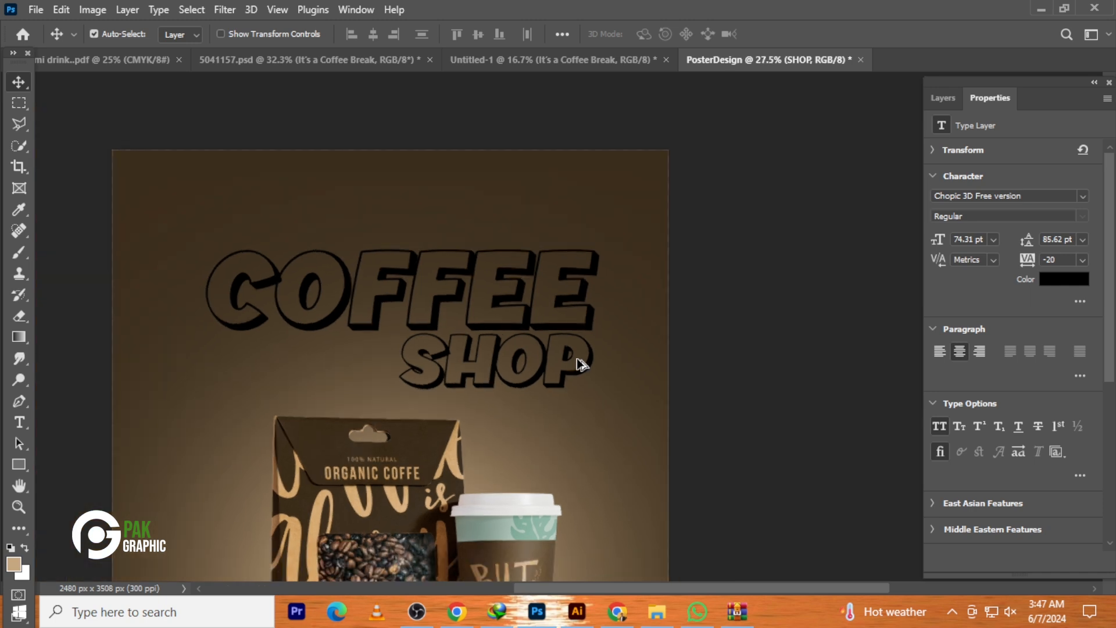
Scale the "Coffee" and "SHOP" texts up slightly together and move them a little higher on the poster
{"action": "left_click", "coordinate": [334, 308], "text": "shift"}
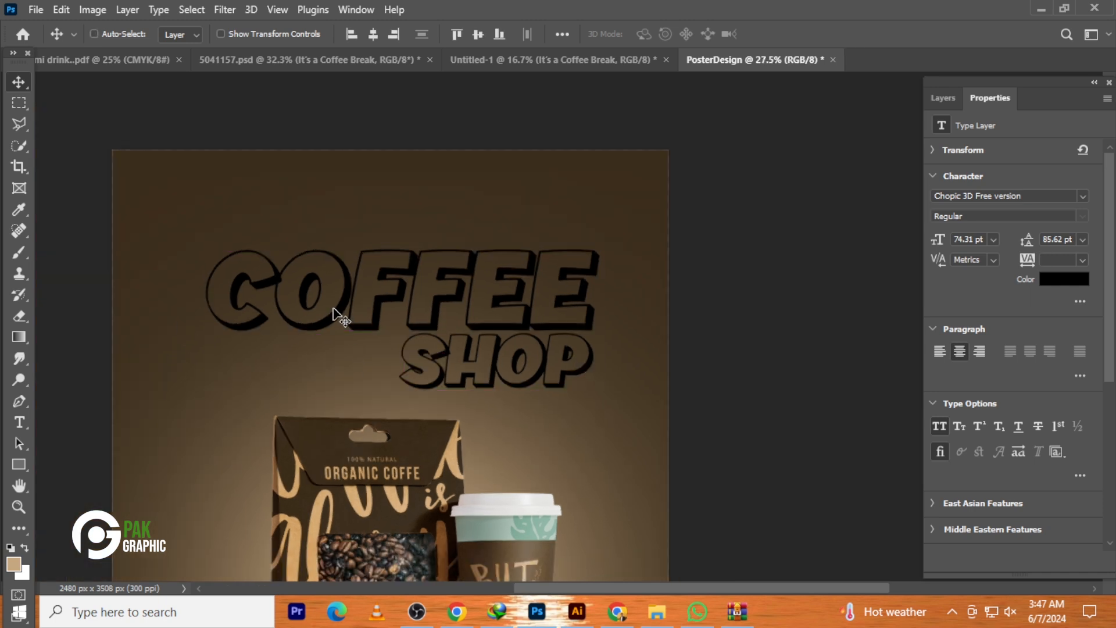
{"action": "key", "text": "ctrl+t"}
{"action": "left_click_drag", "start_coordinate": [598, 252], "coordinate": [609, 248]}
{"action": "left_click_drag", "start_coordinate": [560, 317], "coordinate": [553, 304]}
{"action": "key", "text": "Return"}
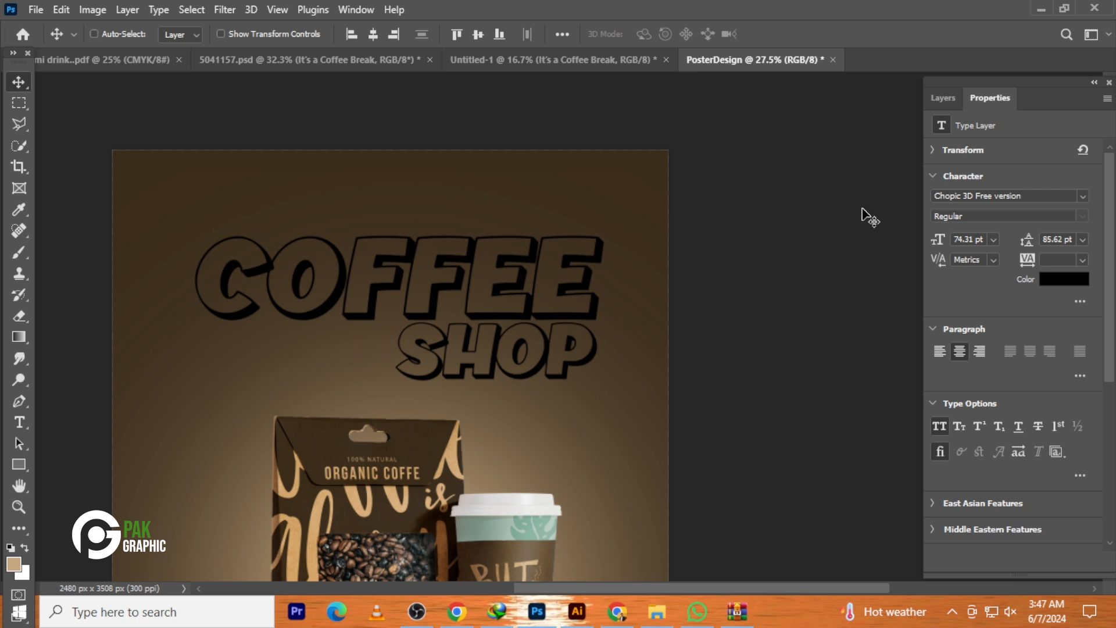
{"action": "key", "text": "ctrl+0"}
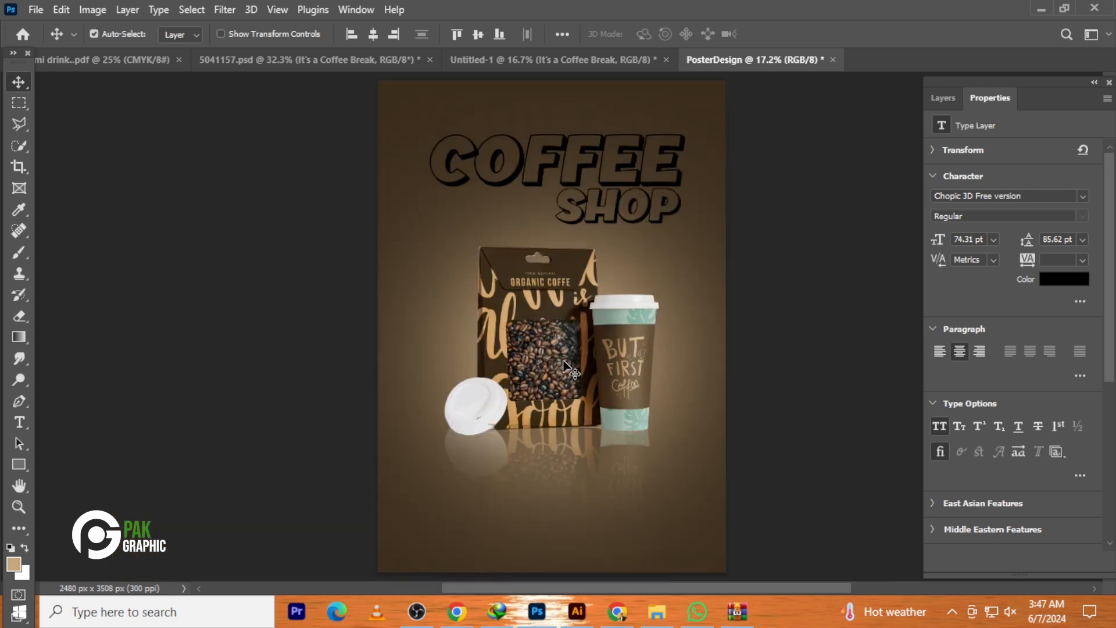
Try to scale only the "Coffee" text to about 95% around its centre, and undo it
{"action": "scroll", "coordinate": [683, 405], "scroll_direction": "up", "scroll_amount": 1}
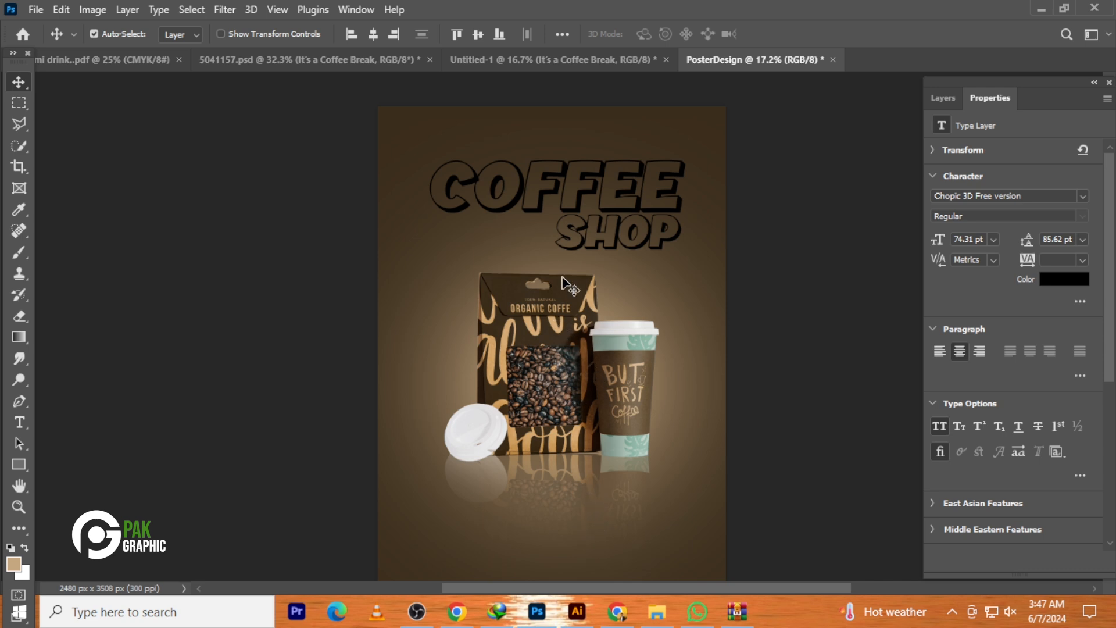
{"action": "left_click", "coordinate": [571, 194]}
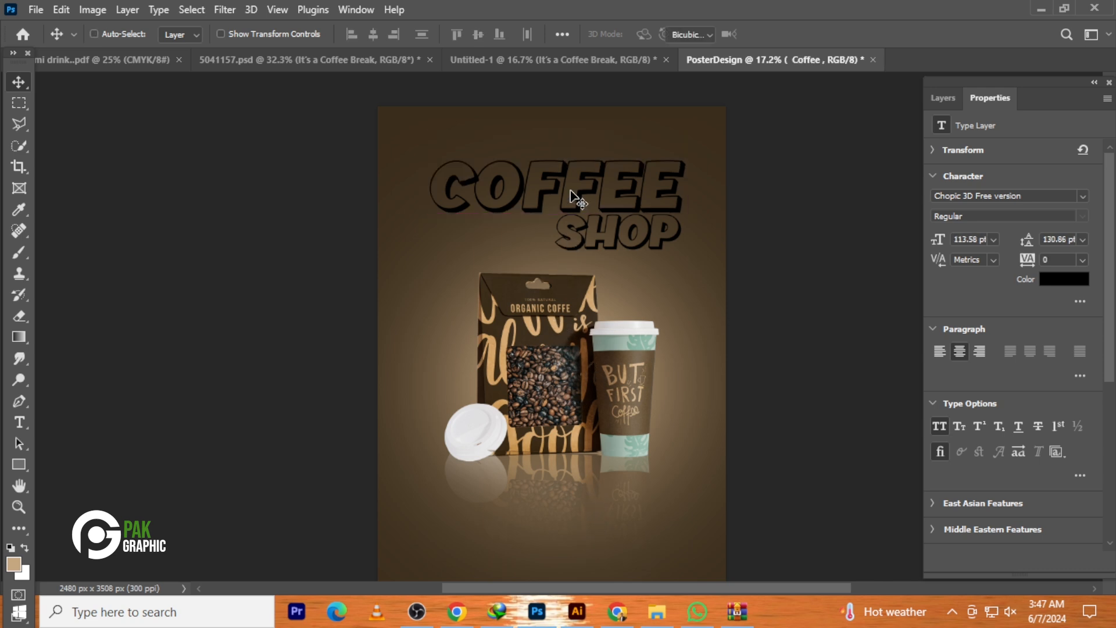
{"action": "key", "text": "ctrl+t"}
{"action": "left_click_drag", "start_coordinate": [684, 77], "coordinate": [678, 81]}
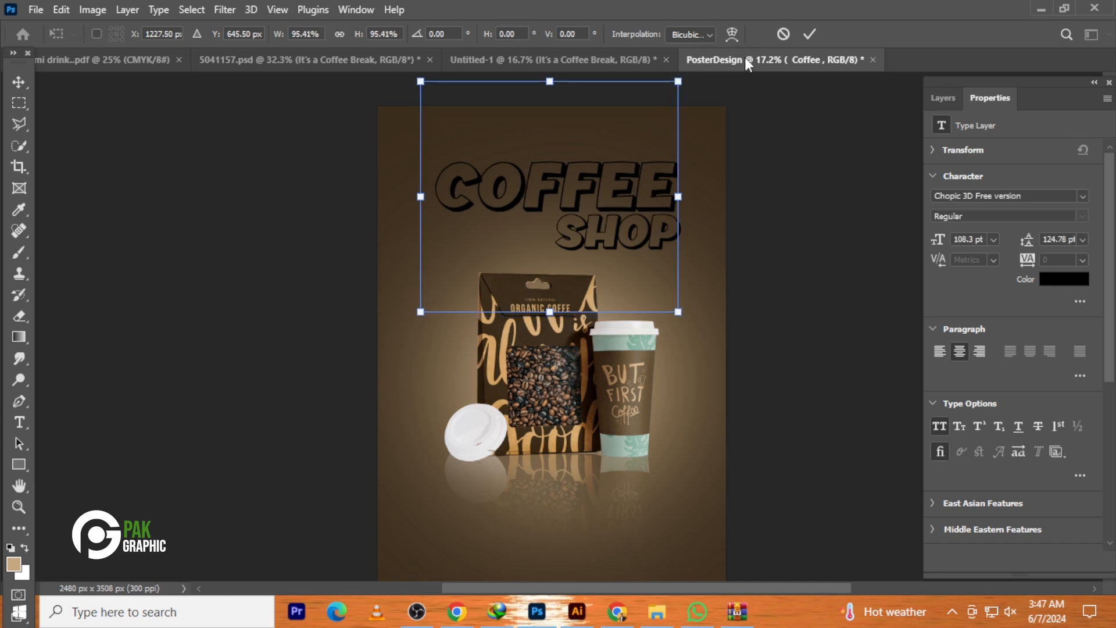
{"action": "left_click", "coordinate": [807, 36]}
{"action": "key", "text": "ctrl+z"}
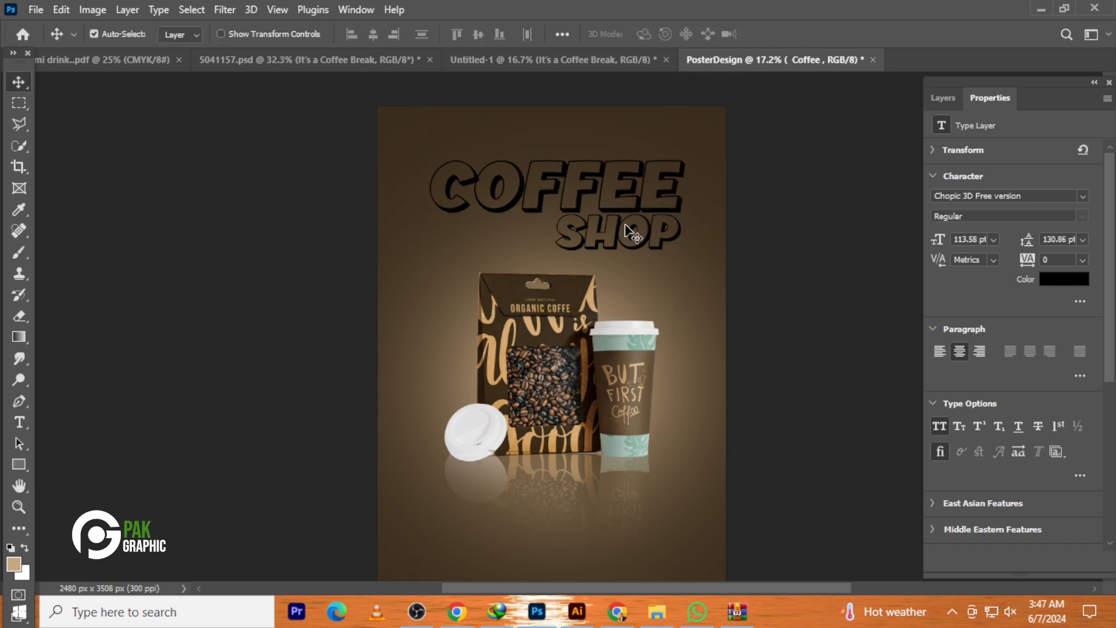
Scale both headline texts together to about 94% and move them down, centred above the products
{"action": "key", "text": "ctrl+t"}
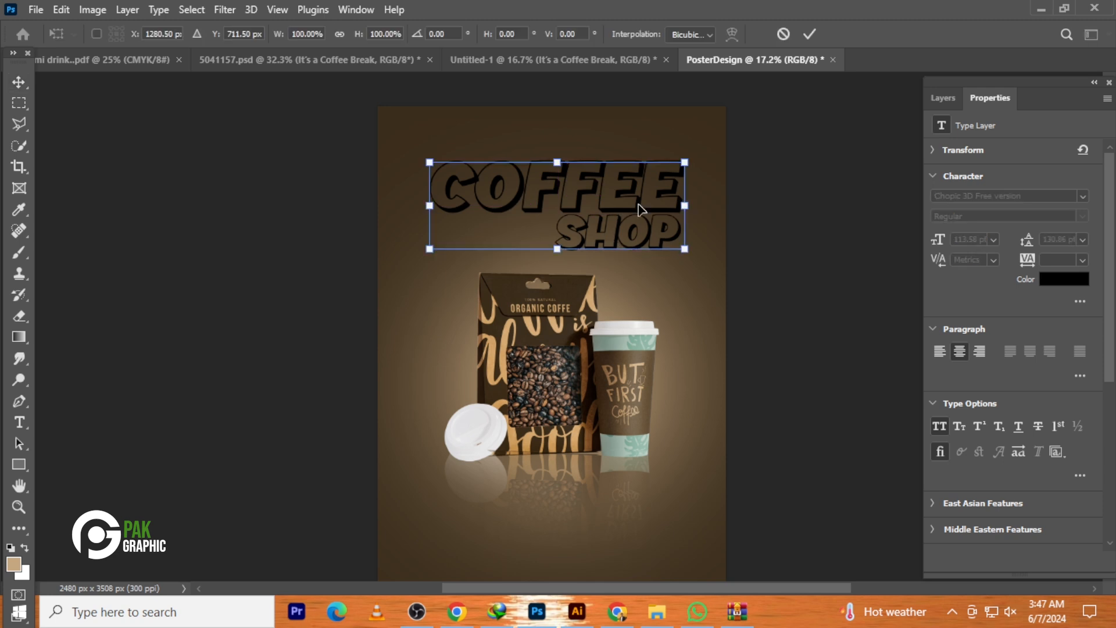
{"action": "left_click_drag", "start_coordinate": [689, 162], "coordinate": [673, 172]}
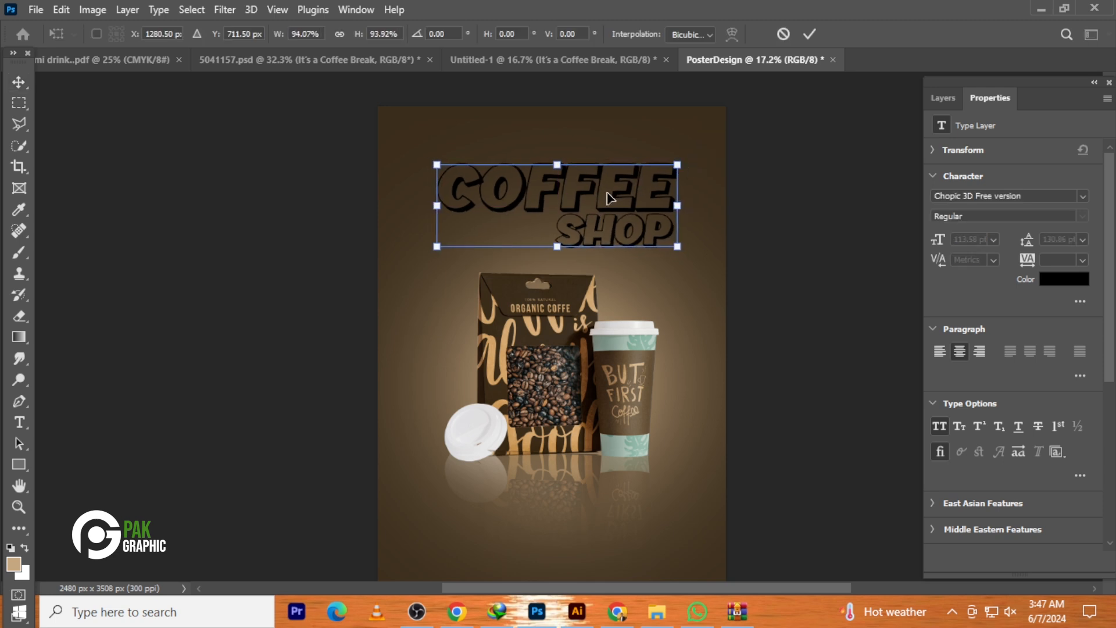
{"action": "left_click_drag", "start_coordinate": [607, 200], "coordinate": [608, 209]}
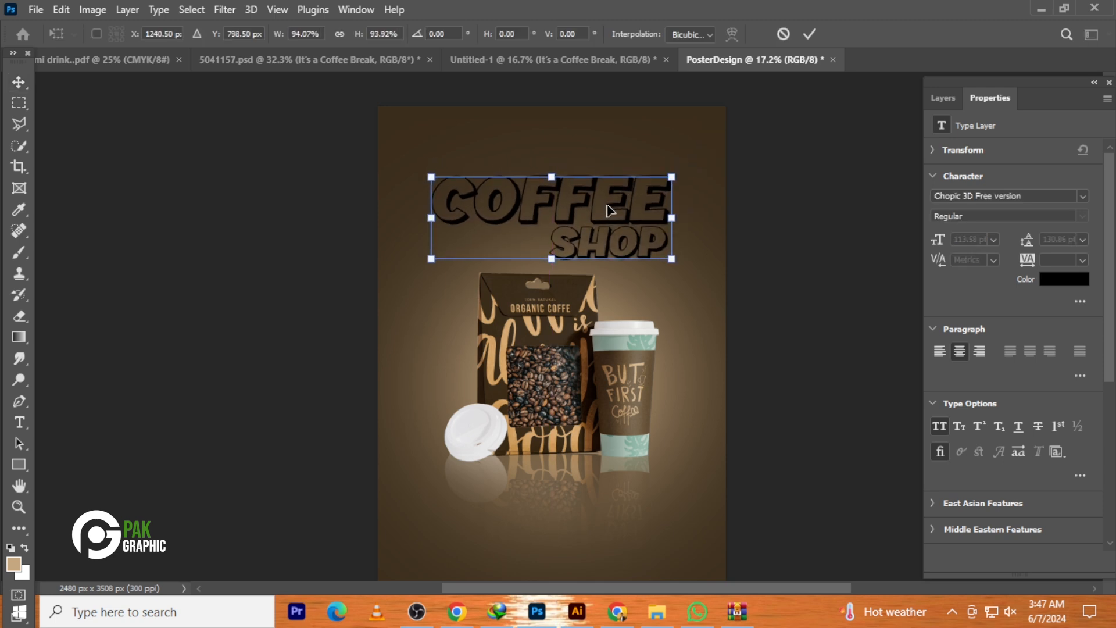
{"action": "key", "text": "Return"}
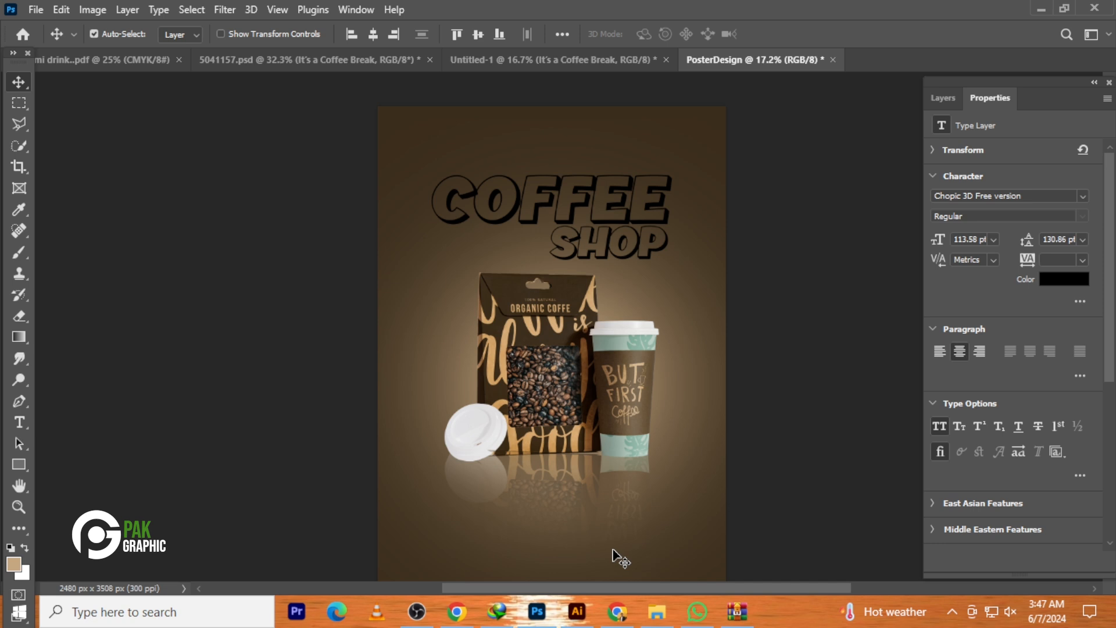
Centre the leaf line-art smart object over the products and enlarge it to about 2330 by 1544 px
{"action": "scroll", "coordinate": [616, 561], "scroll_direction": "down", "scroll_amount": 1}
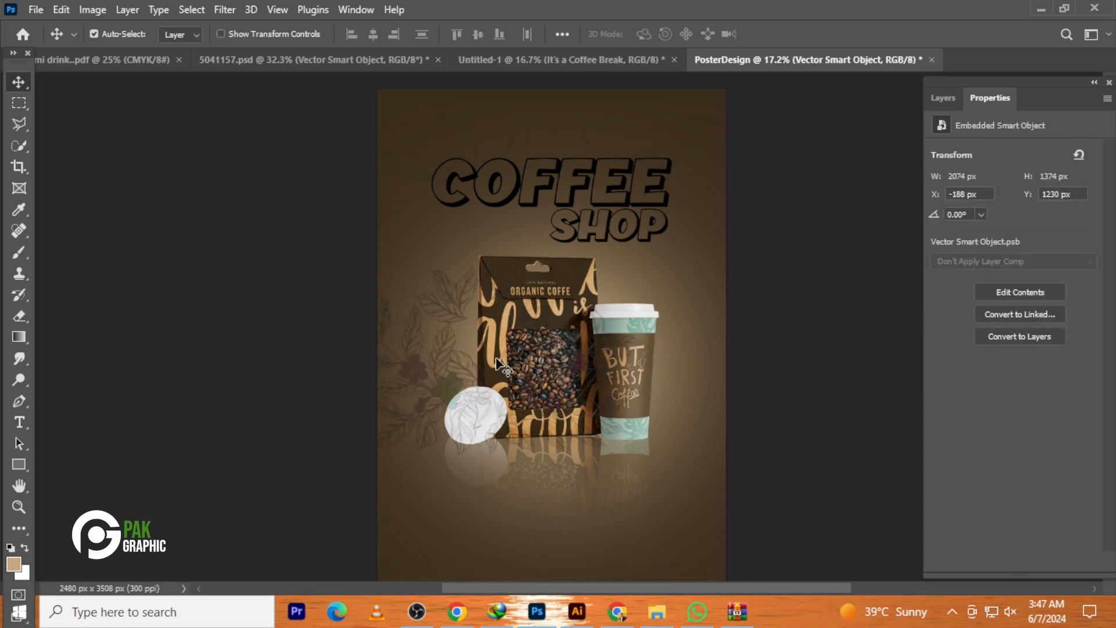
{"action": "left_click_drag", "start_coordinate": [438, 368], "coordinate": [501, 354]}
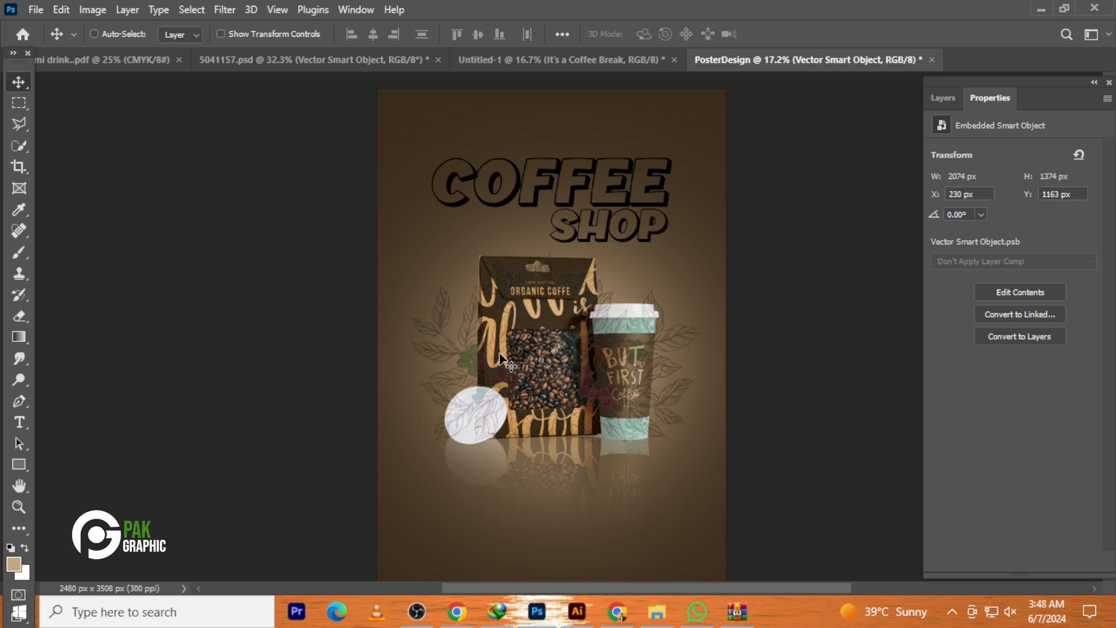
{"action": "key", "text": "ctrl+t"}
{"action": "left_click_drag", "start_coordinate": [699, 251], "coordinate": [719, 247]}
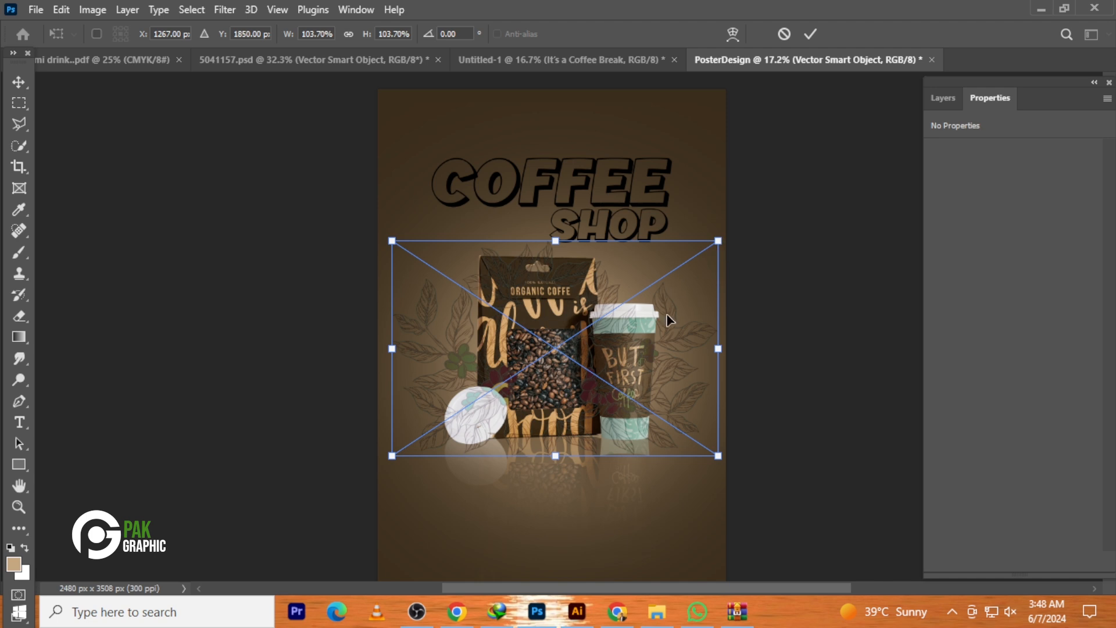
{"action": "left_click_drag", "start_coordinate": [668, 329], "coordinate": [666, 323]}
{"action": "key", "text": "Return"}
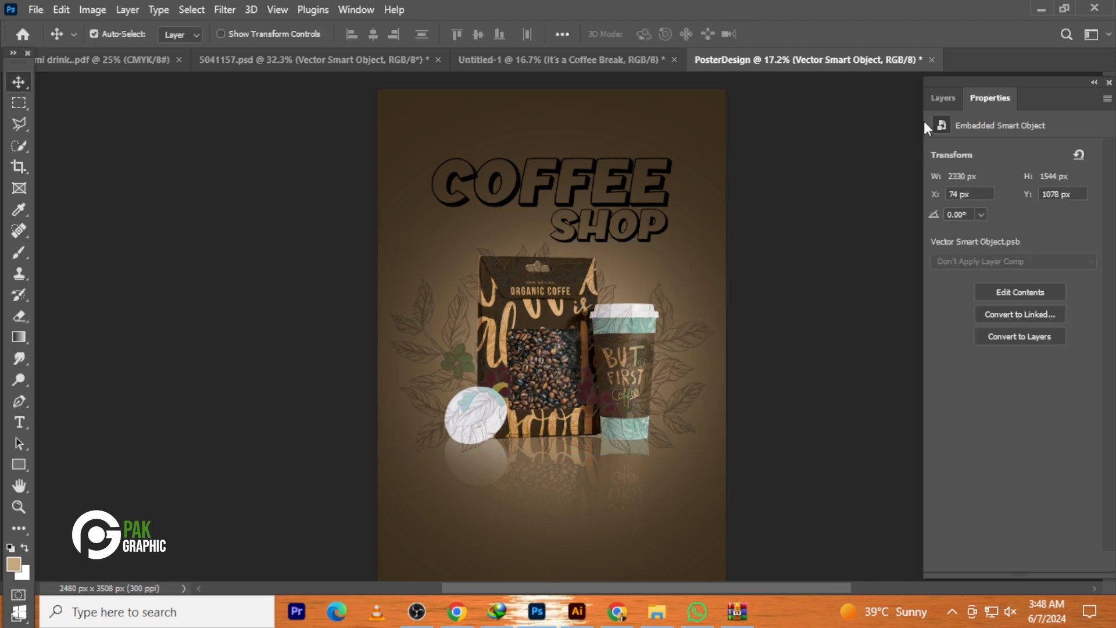
Move the leaf artwork's layer below the product image and above the Layer 1 glow
{"action": "left_click", "coordinate": [938, 98]}
{"action": "left_click_drag", "start_coordinate": [1026, 212], "coordinate": [1020, 375]}
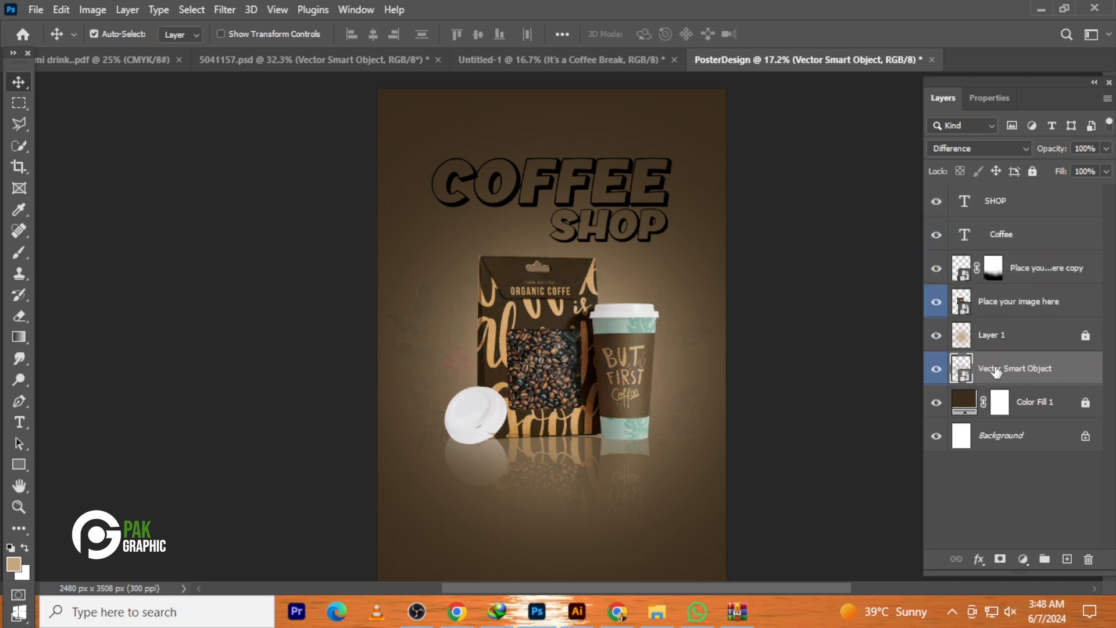
{"action": "left_click_drag", "start_coordinate": [997, 366], "coordinate": [998, 336]}
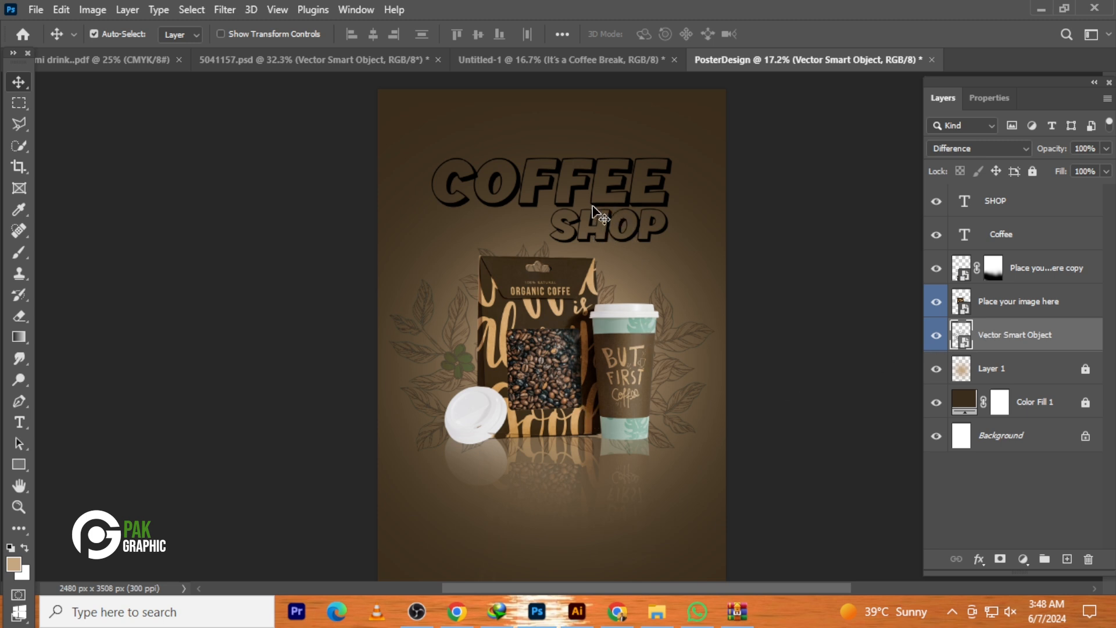
Nudge the "Coffee" and "SHOP" texts up together to leave more space above the leaf artwork
{"action": "left_click", "coordinate": [613, 195]}
{"action": "left_click", "coordinate": [604, 230], "text": "shift"}
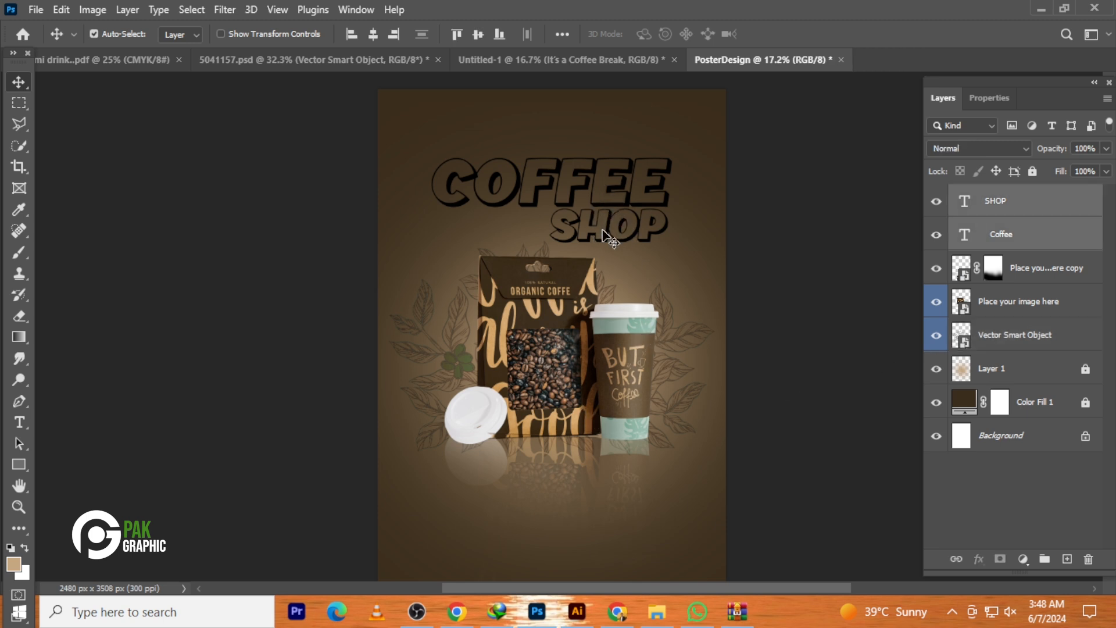
{"action": "key", "text": "shift+Up"}
{"action": "key", "text": "shift+Up"}
{"action": "key", "text": "shift+Up"}
{"action": "key", "text": "shift+Up"}
{"action": "key", "text": "shift+Up"}
{"action": "key", "text": "shift+Up"}
{"action": "key", "text": "shift+Up"}
{"action": "key", "text": "shift+Up"}
{"action": "key", "text": "shift+Up"}
{"action": "key", "text": "shift+Up"}
{"action": "key", "text": "shift+Up"}
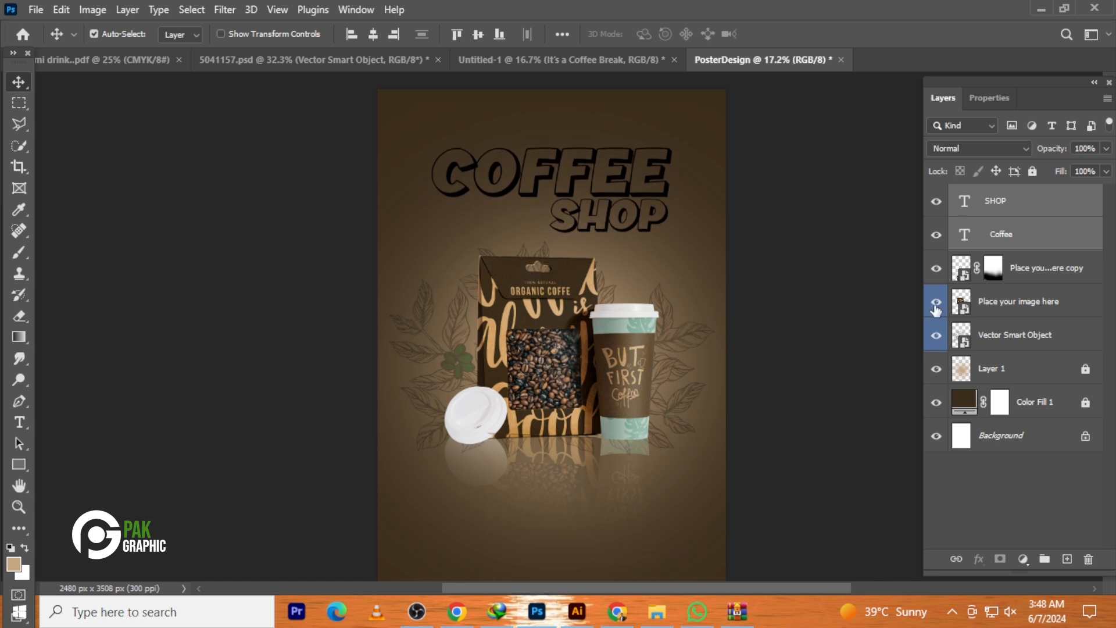
{"action": "left_click", "coordinate": [878, 363]}
Scale the leaf artwork down to about 2225 by 1475 px around its centre and nudge it slightly right
{"action": "left_click", "coordinate": [693, 337]}
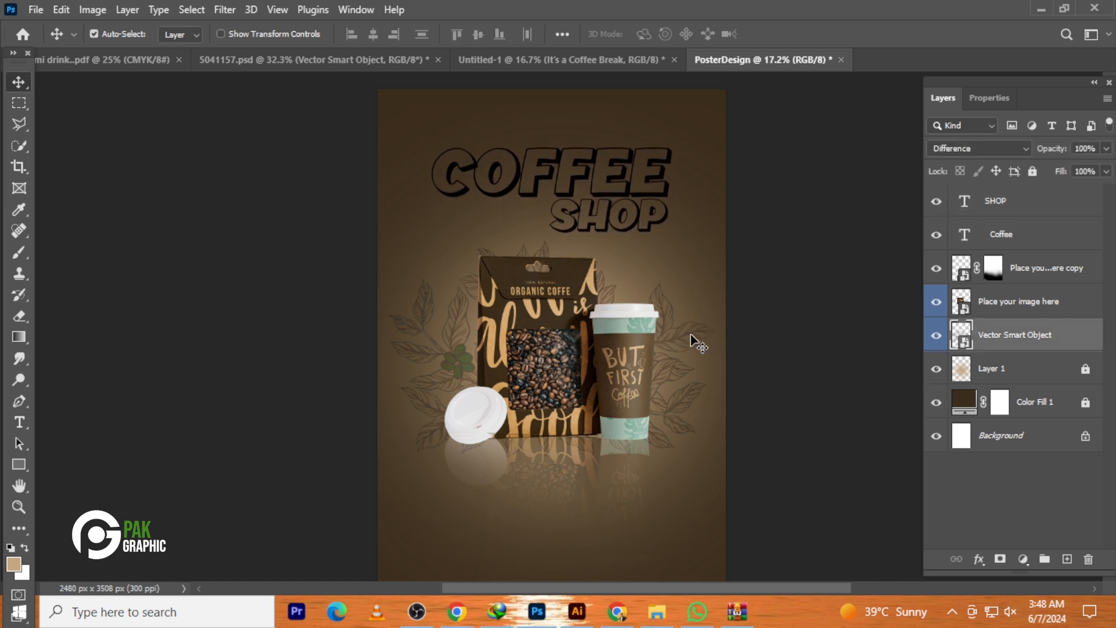
{"action": "key", "text": "ctrl+t"}
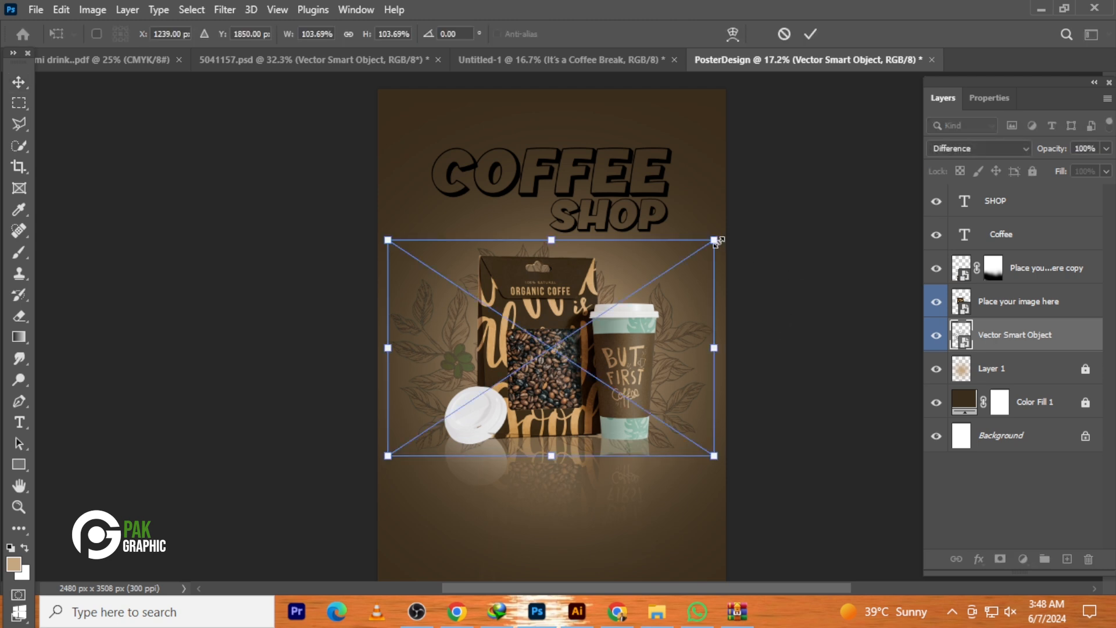
{"action": "left_click_drag", "start_coordinate": [717, 243], "coordinate": [718, 258]}
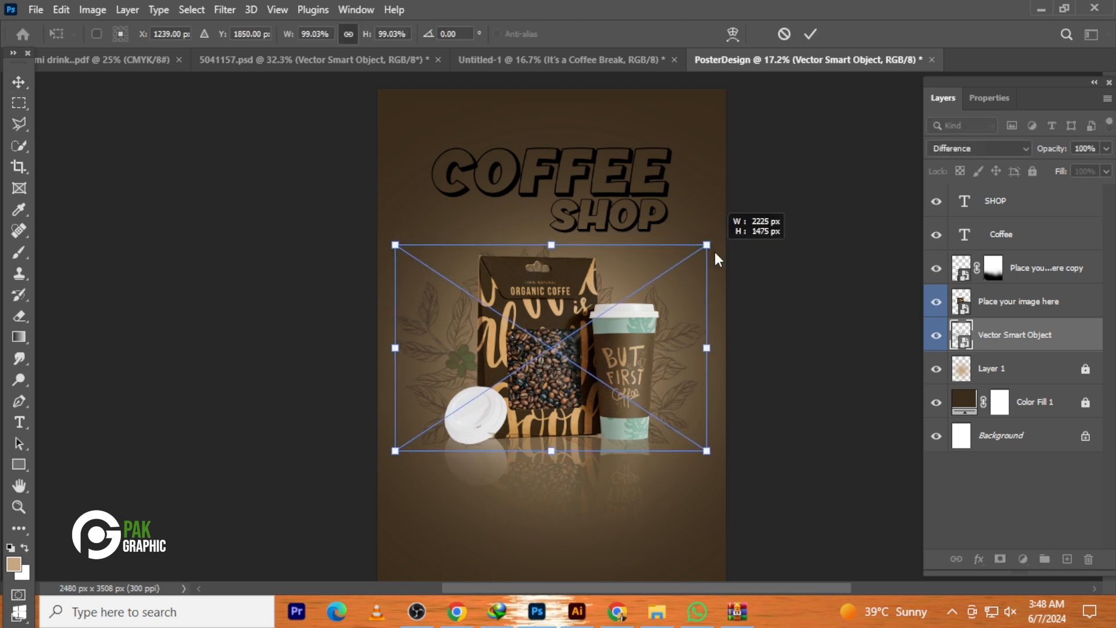
{"action": "key", "text": "Right"}
{"action": "key", "text": "Right"}
{"action": "key", "text": "Right"}
{"action": "key", "text": "Right"}
{"action": "key", "text": "Right"}
{"action": "key", "text": "Right"}
{"action": "key", "text": "Right"}
{"action": "key", "text": "Right"}
{"action": "key", "text": "Right"}
{"action": "key", "text": "Right"}
{"action": "key", "text": "Right"}
{"action": "key", "text": "Right"}
{"action": "key", "text": "Right"}
{"action": "key", "text": "Right"}
{"action": "key", "text": "Right"}
{"action": "key", "text": "Right"}
{"action": "key", "text": "Right"}
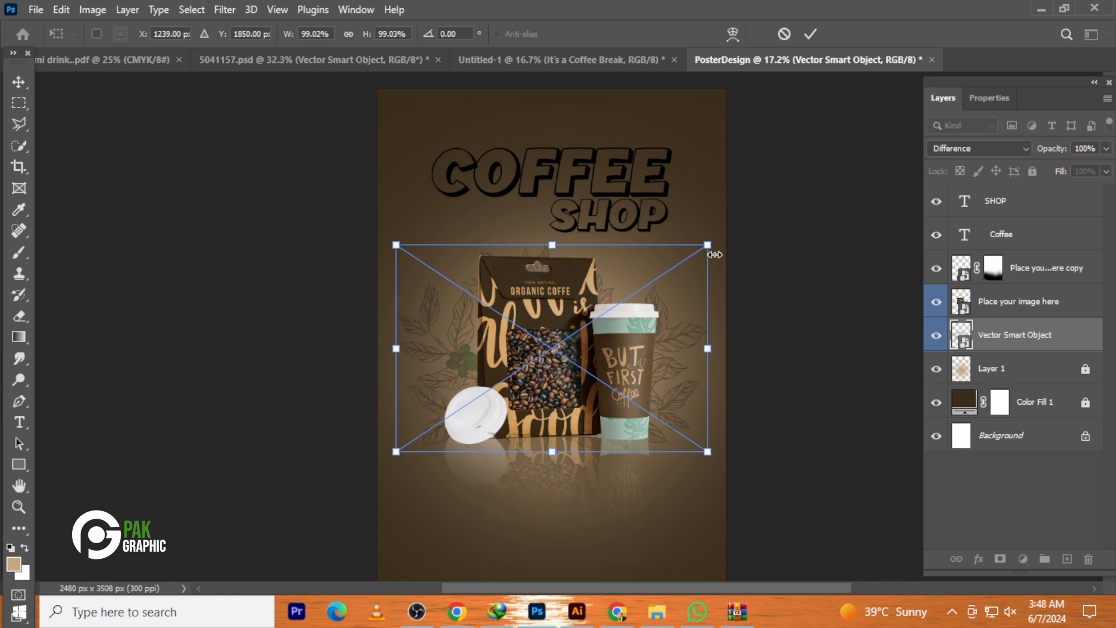
{"action": "key", "text": "Right"}
{"action": "key", "text": "Right"}
{"action": "key", "text": "Right"}
{"action": "key", "text": "Right"}
{"action": "key", "text": "Right"}
{"action": "key", "text": "Right"}
{"action": "key", "text": "Right"}
{"action": "key", "text": "Right"}
{"action": "key", "text": "Right"}
{"action": "key", "text": "Right"}
{"action": "key", "text": "Right"}
{"action": "key", "text": "Right"}
{"action": "key", "text": "Return"}
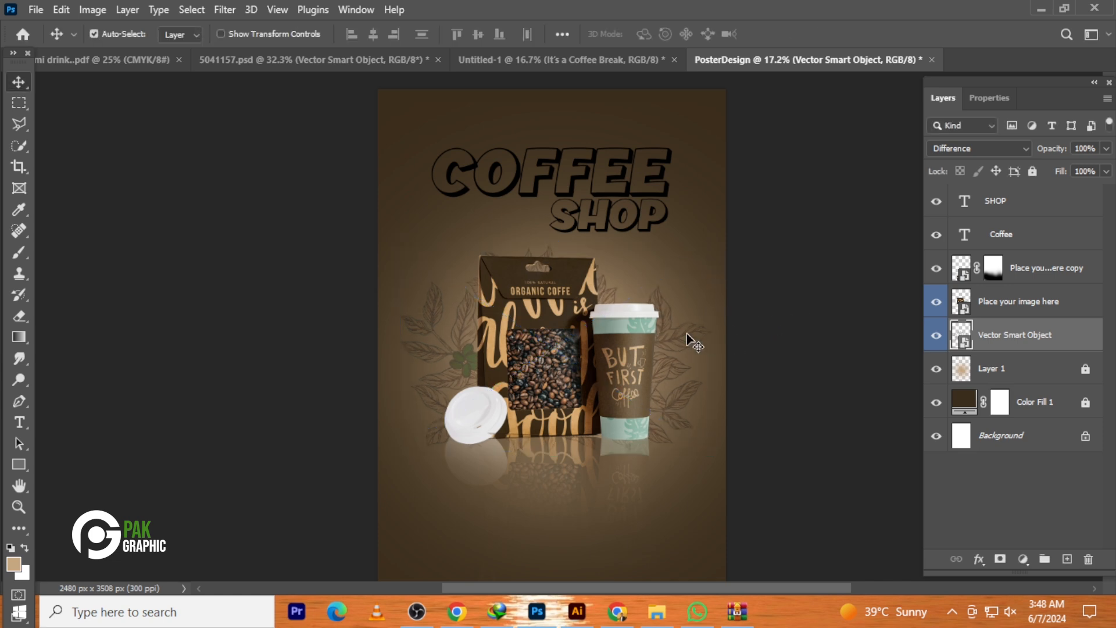
Nudge the leaf artwork down behind the products so its lower leaves reach into the reflection
{"action": "key", "text": "shift+Down"}
{"action": "key", "text": "shift+Down"}
{"action": "key", "text": "shift+Down"}
{"action": "key", "text": "shift+Down"}
{"action": "key", "text": "shift+Down"}
{"action": "key", "text": "shift+Down"}
{"action": "key", "text": "shift+Down"}
{"action": "key", "text": "shift+Down"}
{"action": "key", "text": "shift+Down"}
{"action": "key", "text": "shift+Down"}
{"action": "key", "text": "shift+Down"}
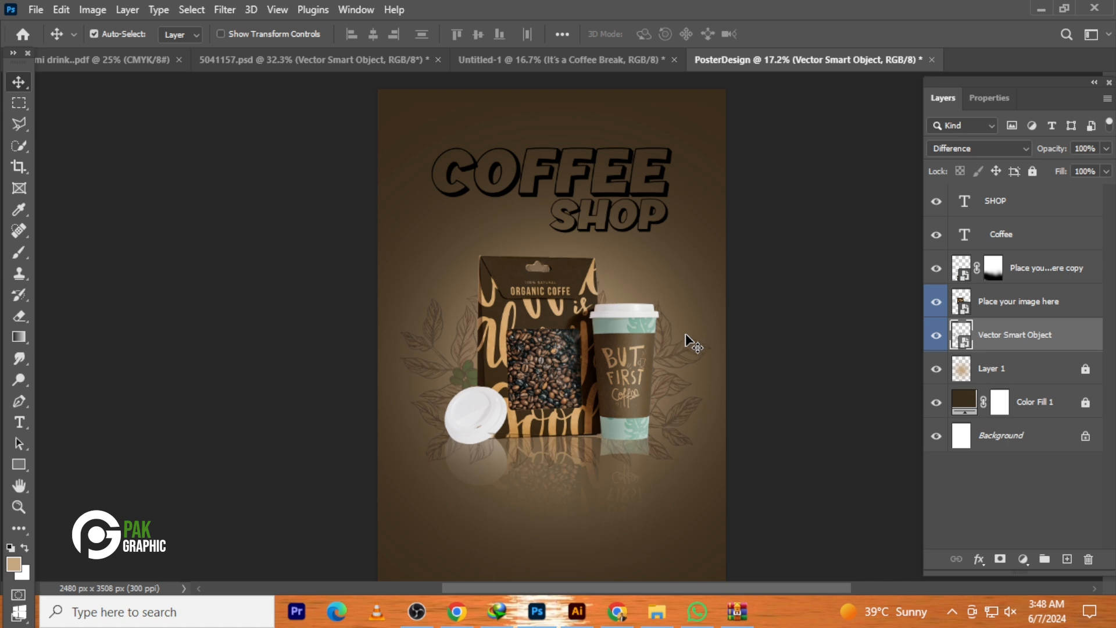
{"action": "scroll", "coordinate": [492, 468], "scroll_direction": "up", "scroll_amount": 3}
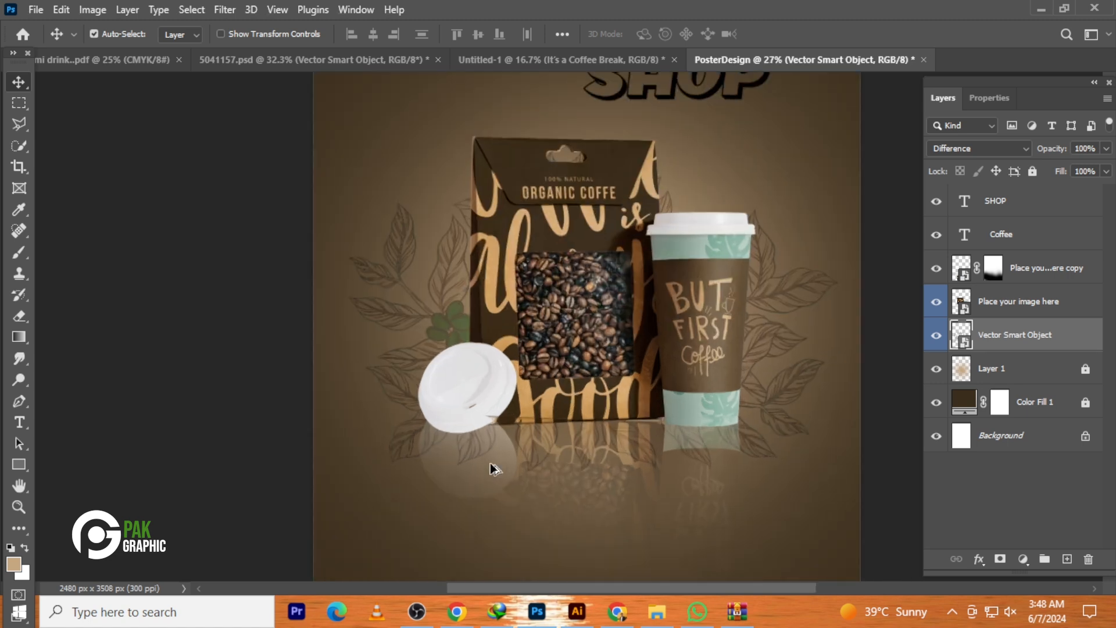
{"action": "scroll", "coordinate": [492, 468], "scroll_direction": "up", "scroll_amount": 1}
{"action": "left_click", "coordinate": [590, 488]}
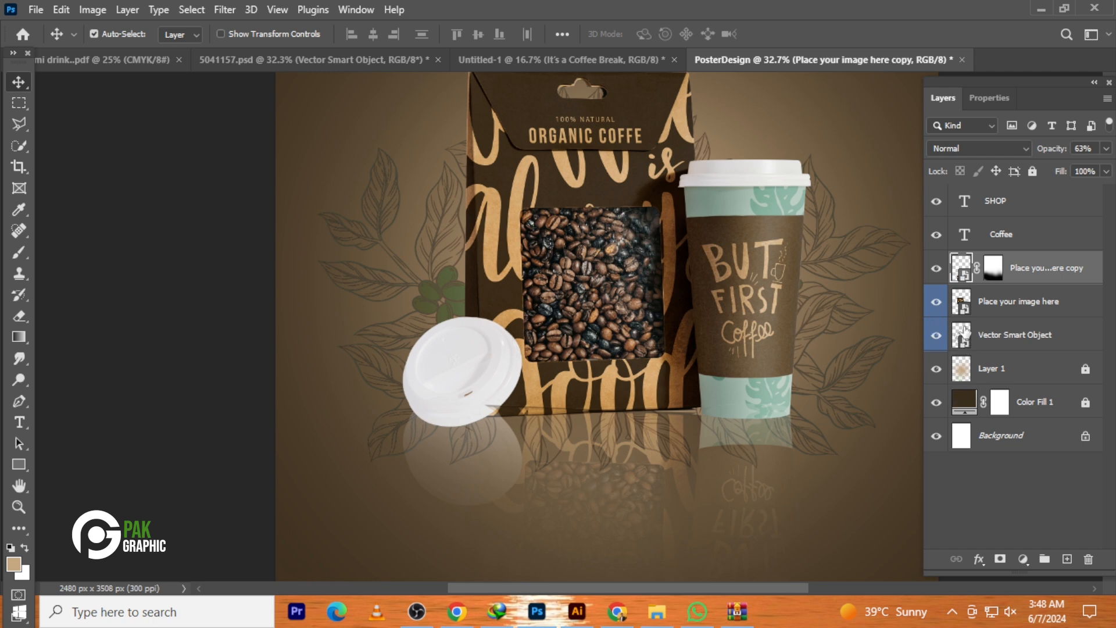
{"action": "left_click", "coordinate": [822, 307]}
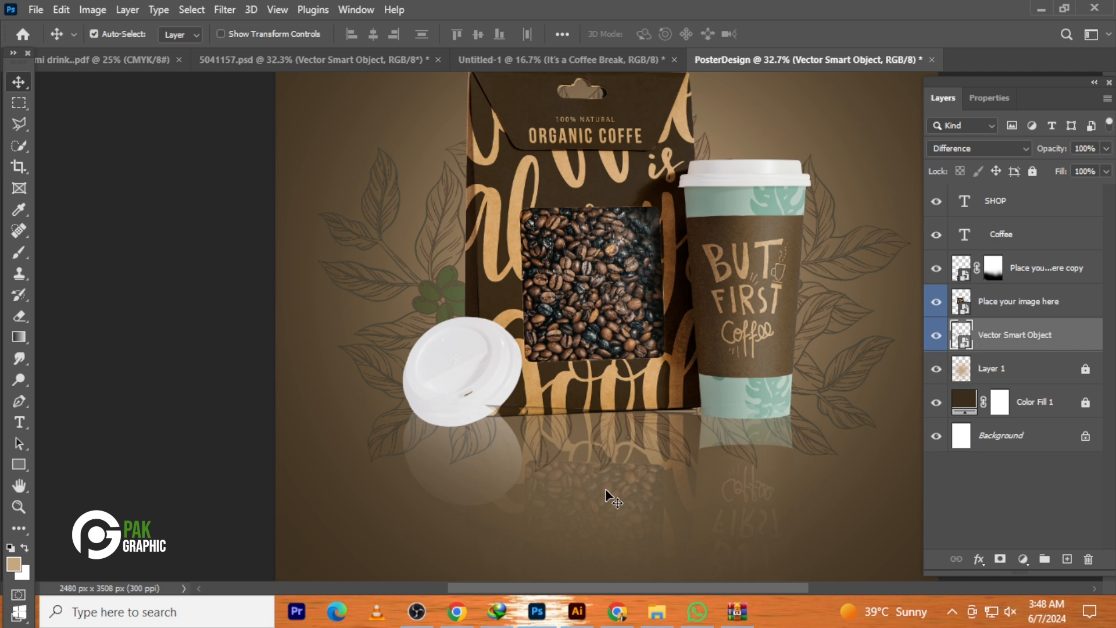
{"action": "left_click", "coordinate": [581, 481]}
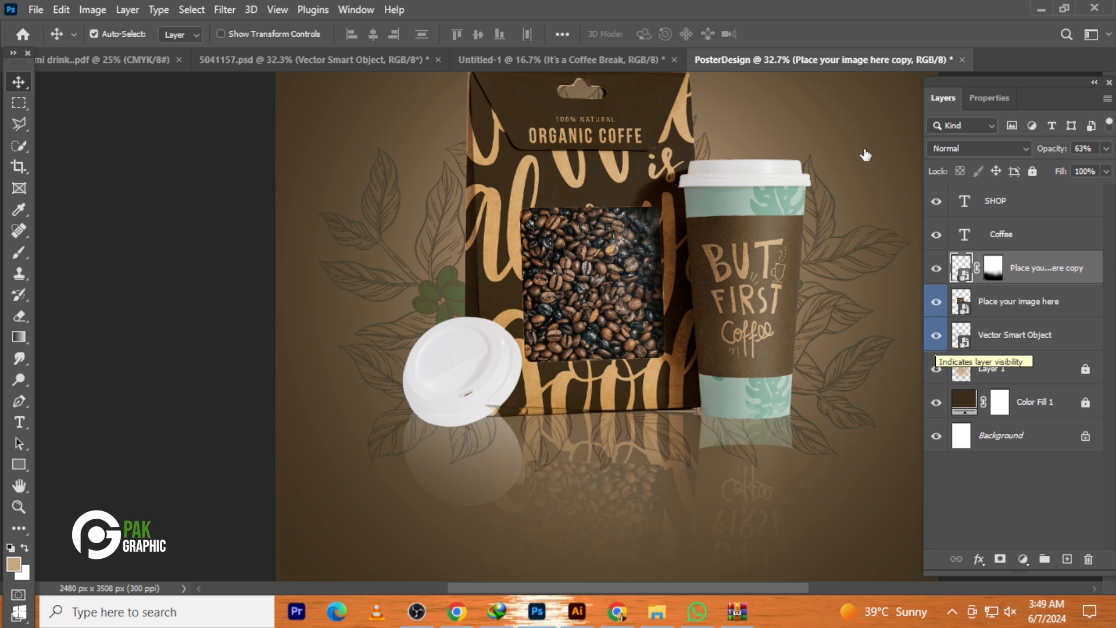
{"action": "left_click_drag", "start_coordinate": [865, 154], "coordinate": [869, 129]}
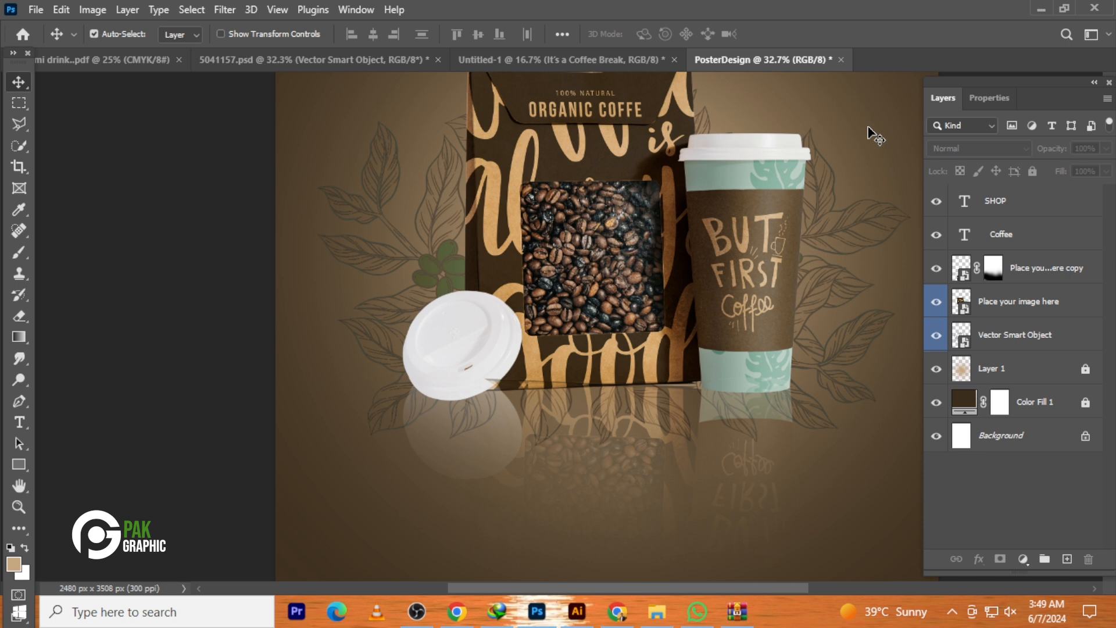
Add a white layer mask to the leaf artwork's layer and choose the Brush tool
{"action": "left_click", "coordinate": [849, 235]}
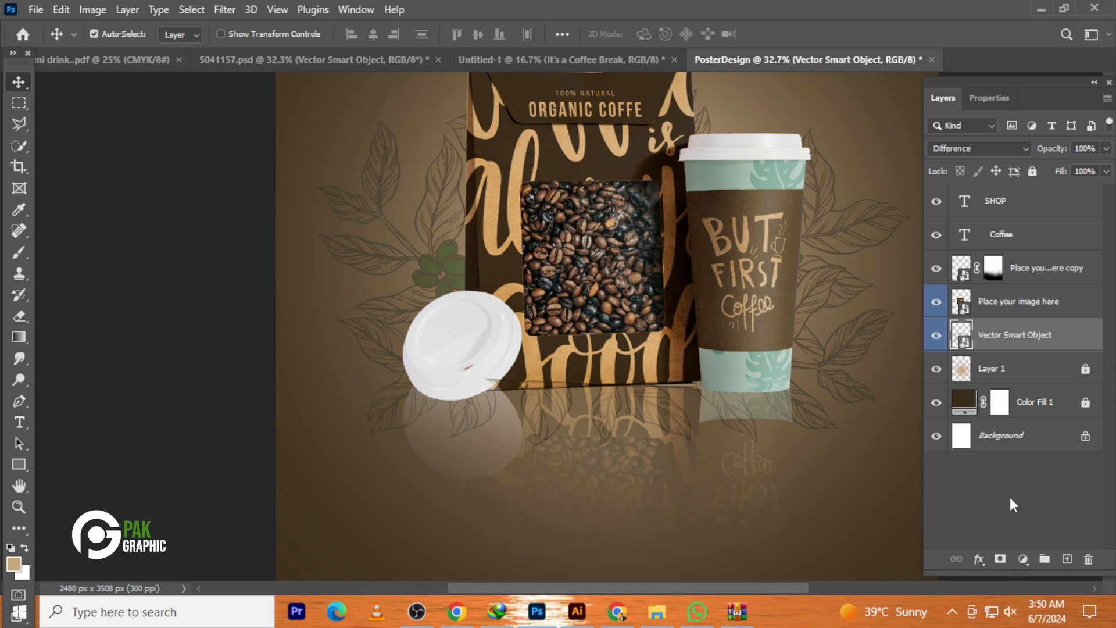
{"action": "left_click", "coordinate": [1000, 559]}
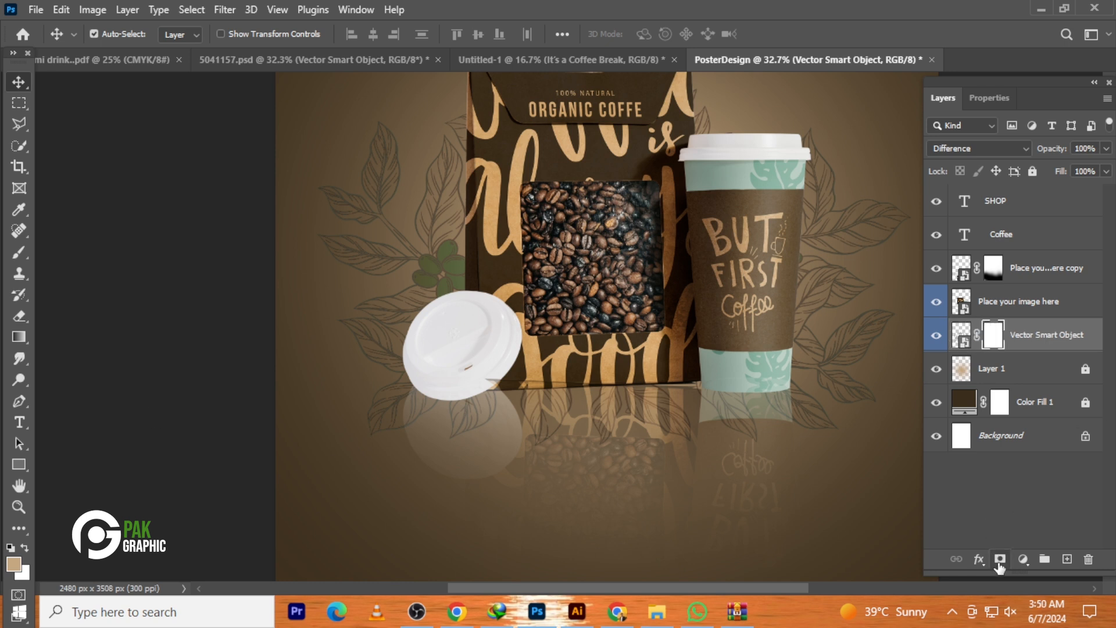
{"action": "left_click", "coordinate": [21, 253]}
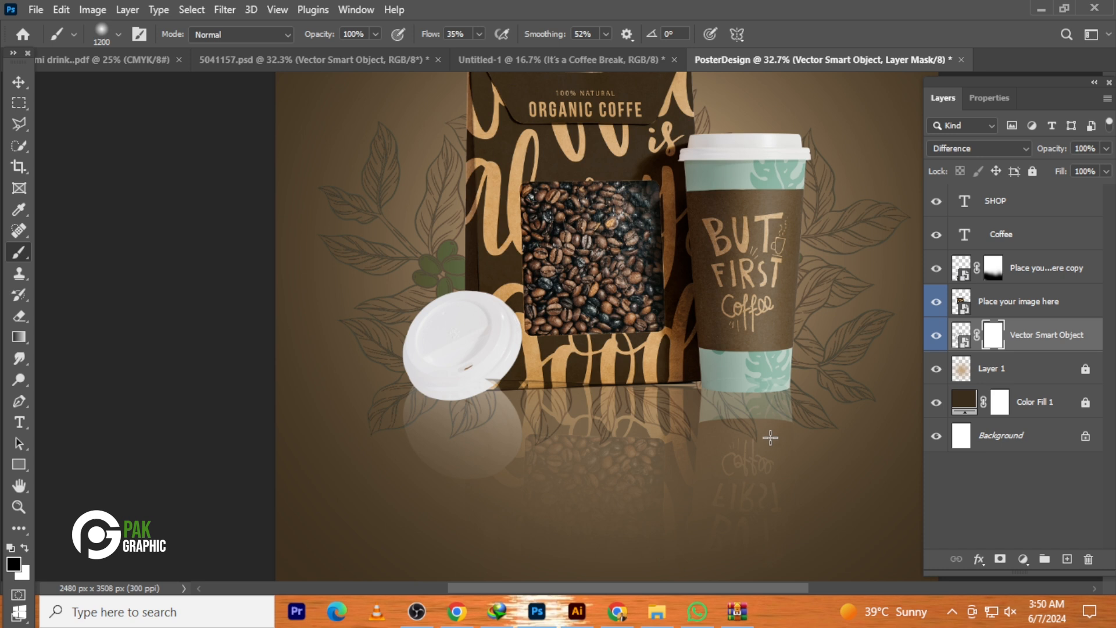
Reduce the soft brush to 700 px and paint black on the leaf mask over the bag's reflection
{"action": "key", "text": "Tab"}
{"action": "key", "text": "Tab"}
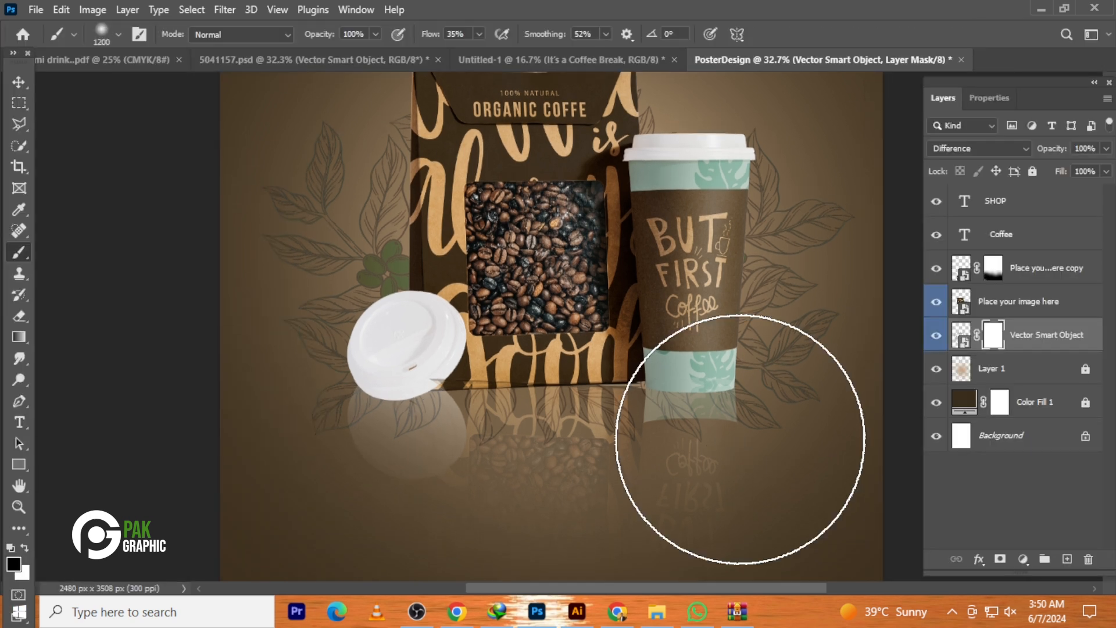
{"action": "key", "text": "bracketleft"}
{"action": "key", "text": "bracketleft"}
{"action": "key", "text": "bracketleft"}
{"action": "key", "text": "bracketleft"}
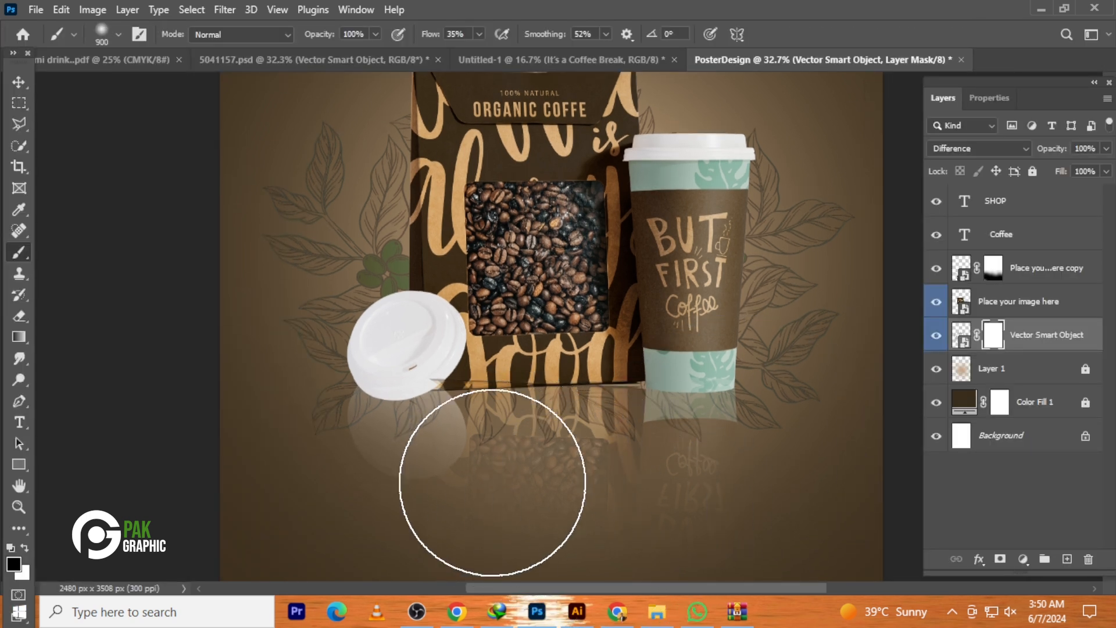
{"action": "key", "text": "bracketleft"}
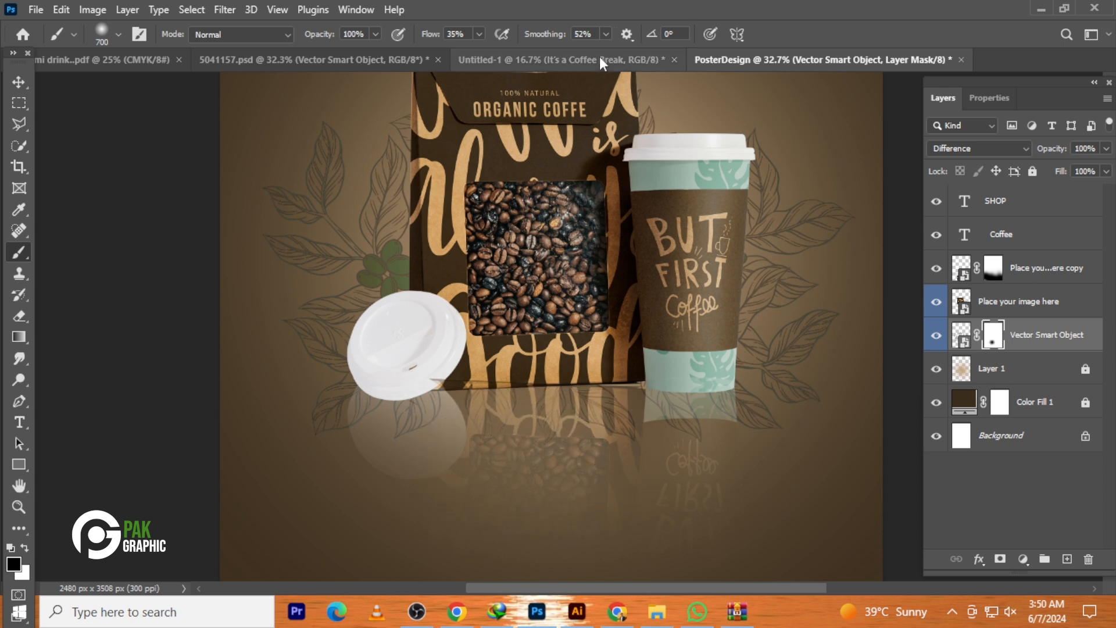
Set the brush flow to 87% and smoothing to 90%, then mask out the leaves over the bag and cup reflections, undoing the stray stroke
{"action": "left_click", "coordinate": [480, 35]}
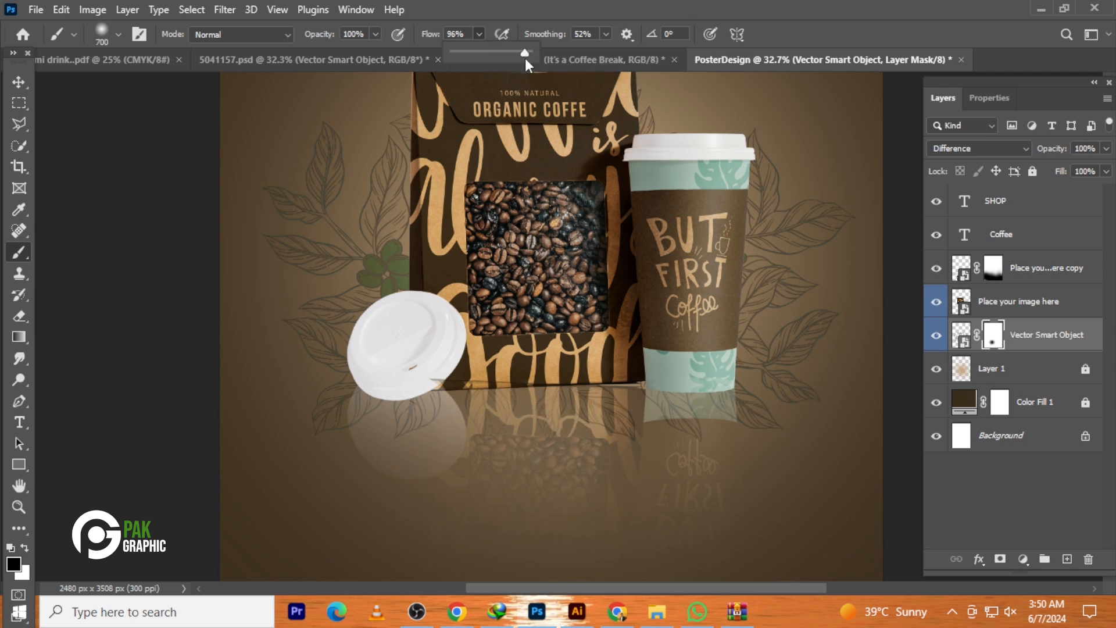
{"action": "left_click_drag", "start_coordinate": [525, 58], "coordinate": [519, 57]}
{"action": "left_click", "coordinate": [605, 34]}
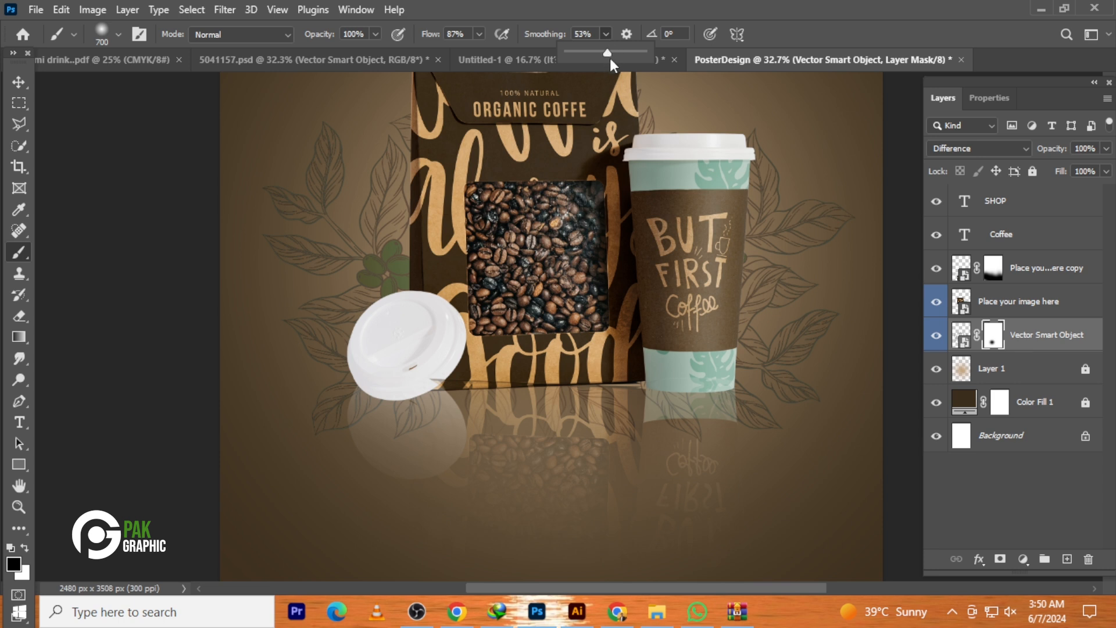
{"action": "left_click_drag", "start_coordinate": [610, 58], "coordinate": [636, 58]}
{"action": "left_click", "coordinate": [561, 458]}
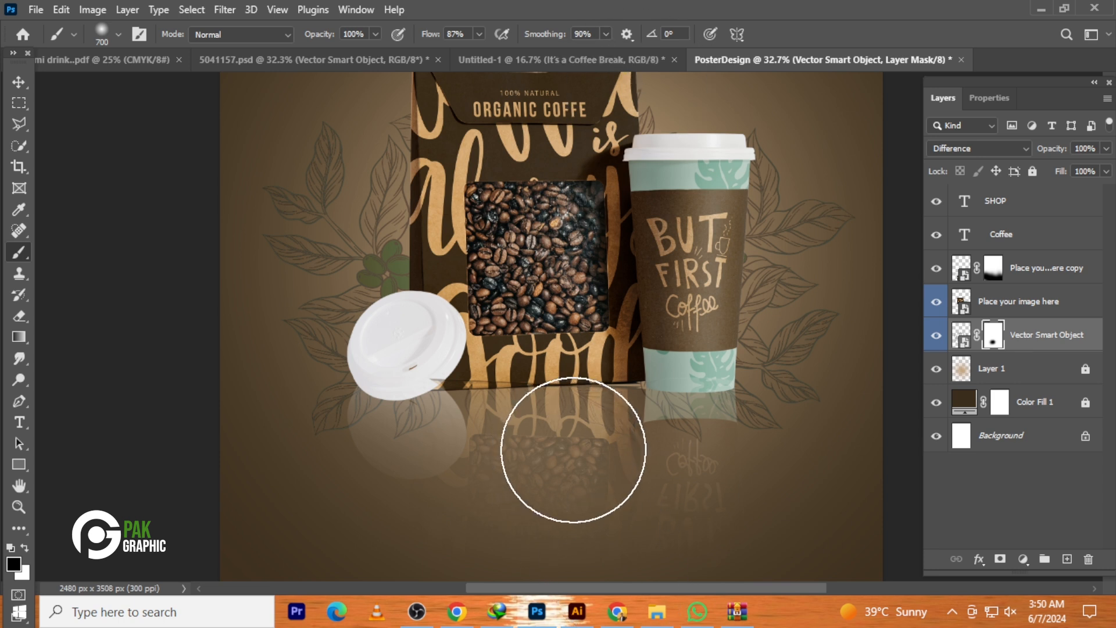
{"action": "mouse_move", "coordinate": [620, 454]}
{"action": "left_mouse_down"}
{"action": "mouse_move", "coordinate": [660, 441]}
{"action": "mouse_move", "coordinate": [668, 461]}
{"action": "mouse_move", "coordinate": [673, 429]}
{"action": "mouse_move", "coordinate": [658, 407]}
{"action": "left_mouse_up"}
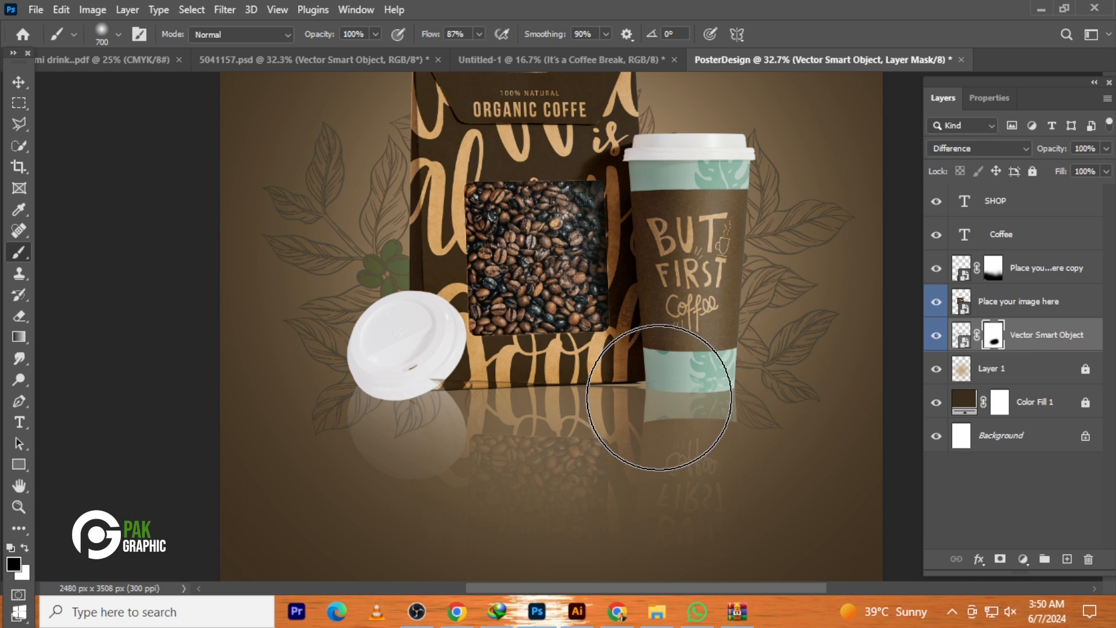
{"action": "key", "text": "ctrl+z"}
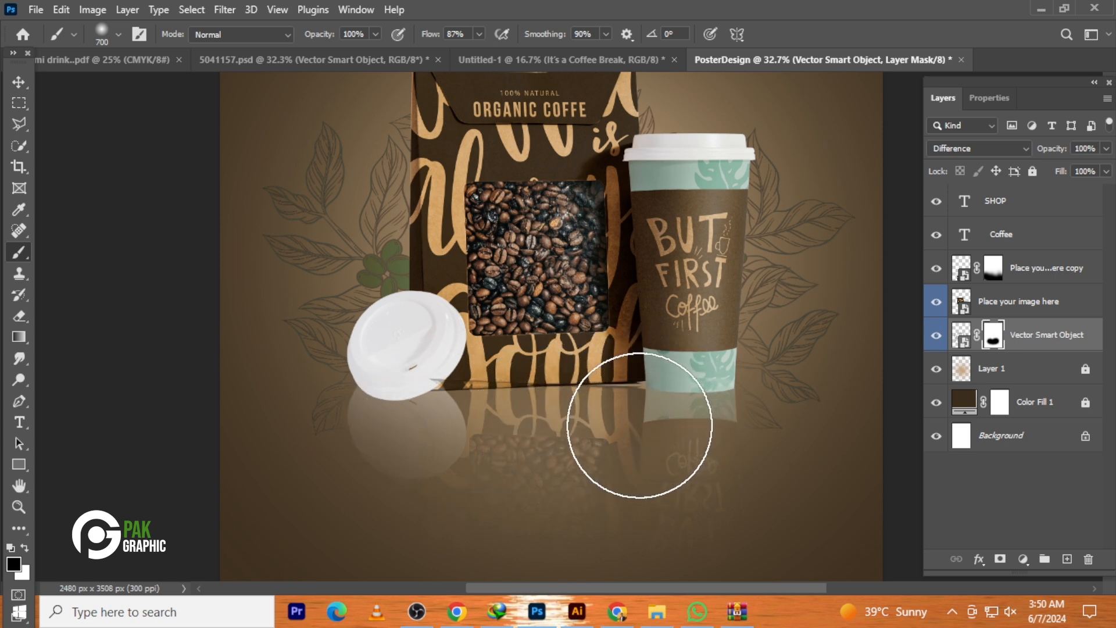
Restore the leaf lines beside the cup's base by painting white on the mask with a 175 px brush, then deselect the layer
{"action": "key", "text": "bracketleft"}
{"action": "key", "text": "bracketleft"}
{"action": "key", "text": "bracketleft"}
{"action": "key", "text": "bracketleft"}
{"action": "key", "text": "bracketleft"}
{"action": "key", "text": "bracketleft"}
{"action": "key", "text": "bracketleft"}
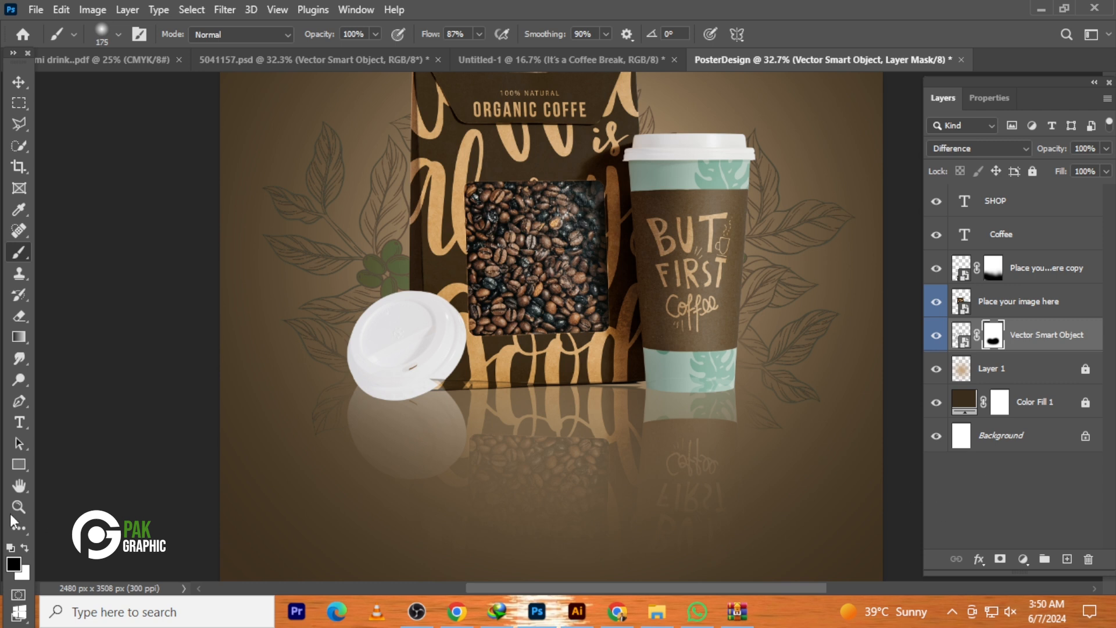
{"action": "left_click", "coordinate": [25, 550]}
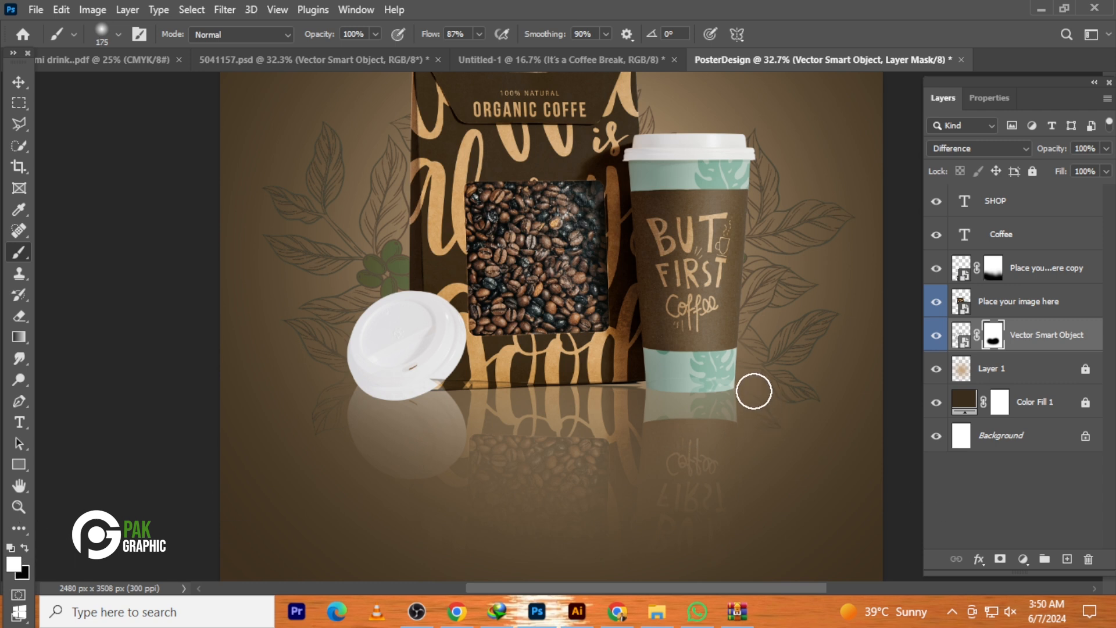
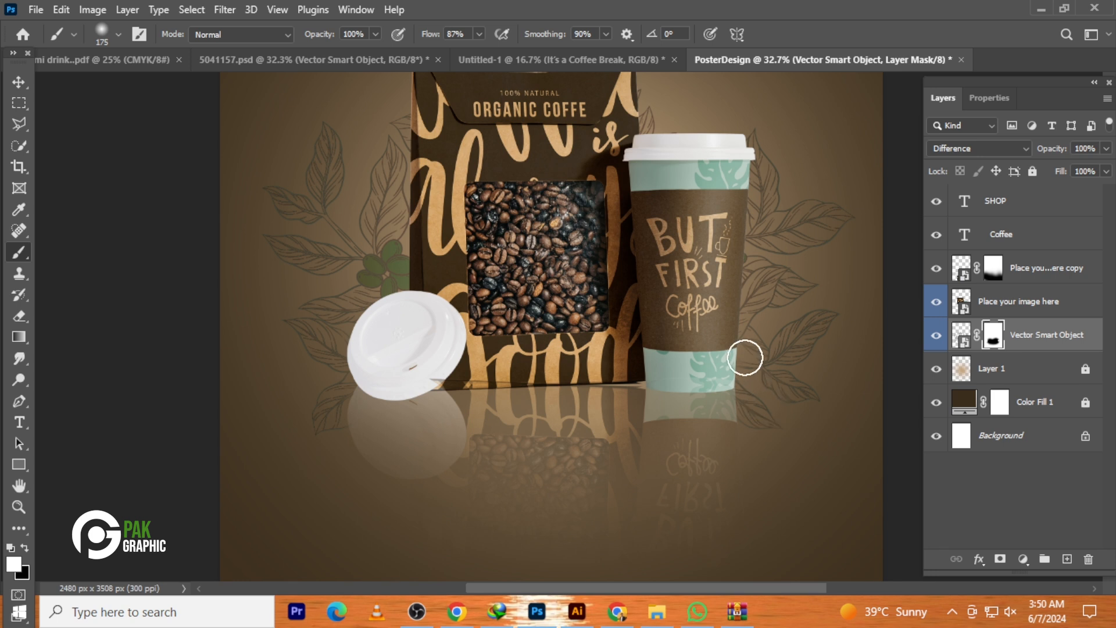
{"action": "scroll", "coordinate": [743, 357], "scroll_direction": "up", "scroll_amount": 2}
{"action": "key", "text": "ctrl+0"}
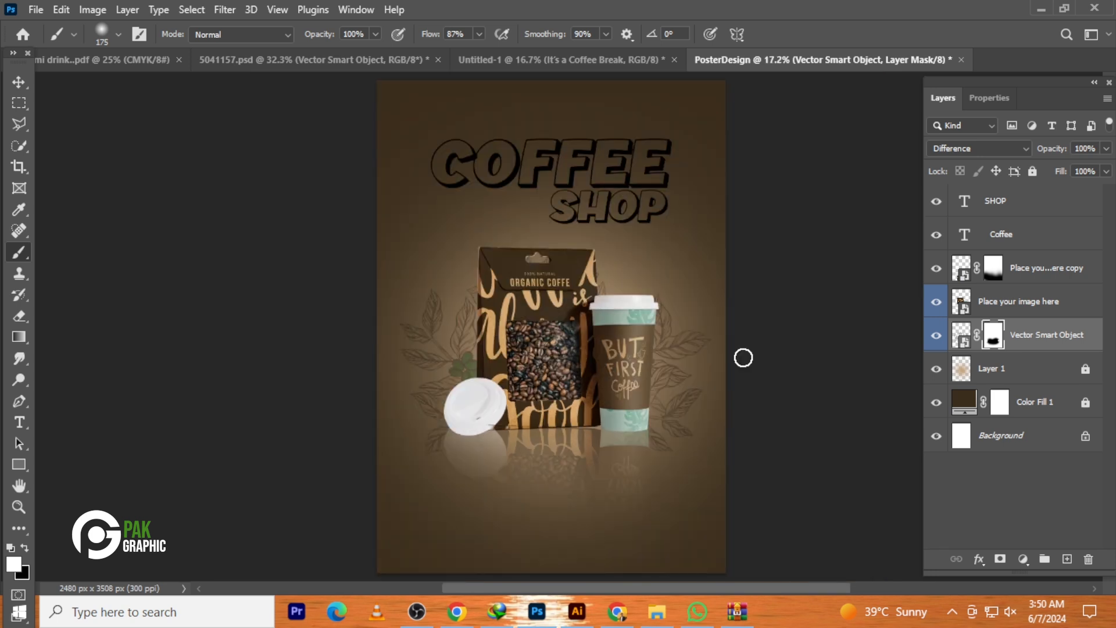
{"action": "left_click", "coordinate": [19, 82]}
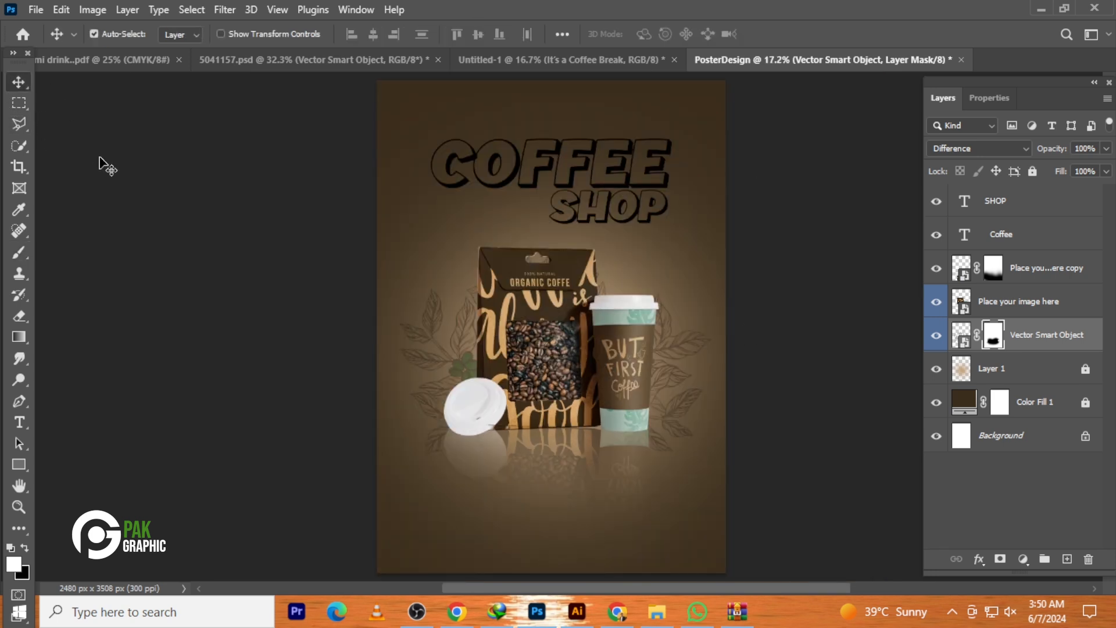
{"action": "left_click", "coordinate": [100, 163]}
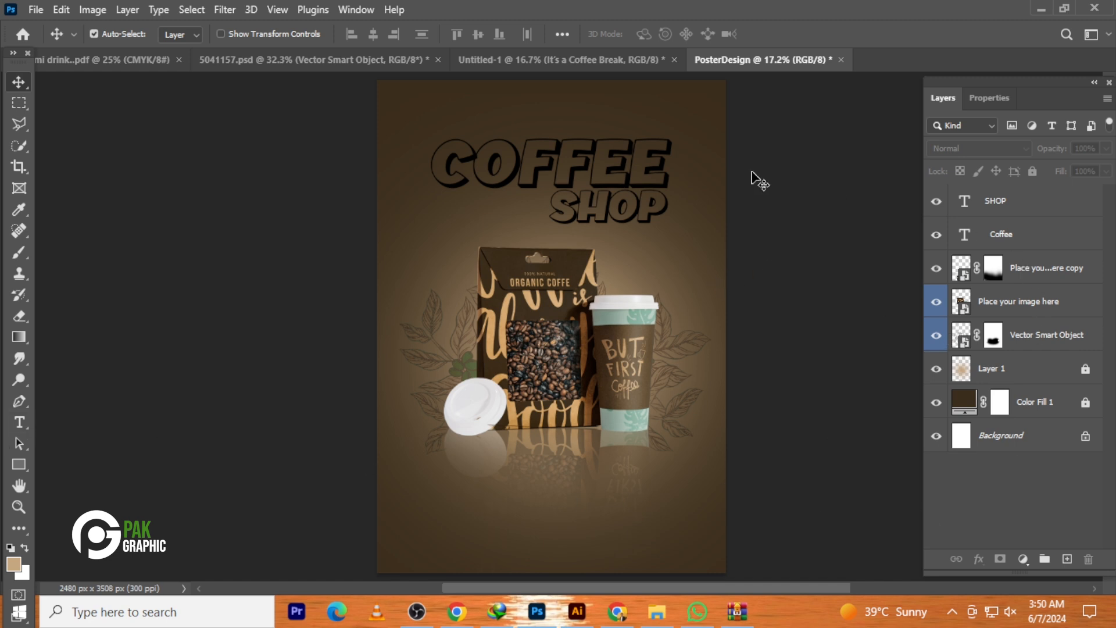
Create a new empty layer directly above the product reflection copy and below the headline texts
{"action": "left_click", "coordinate": [616, 169]}
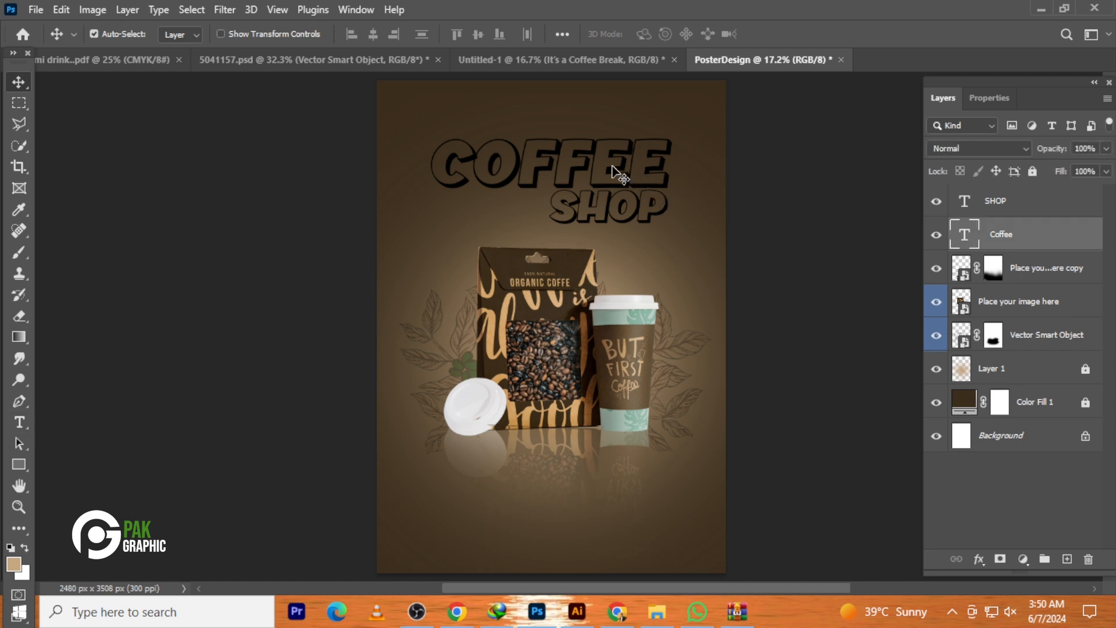
{"action": "left_click", "coordinate": [1051, 271]}
{"action": "left_click", "coordinate": [1067, 559]}
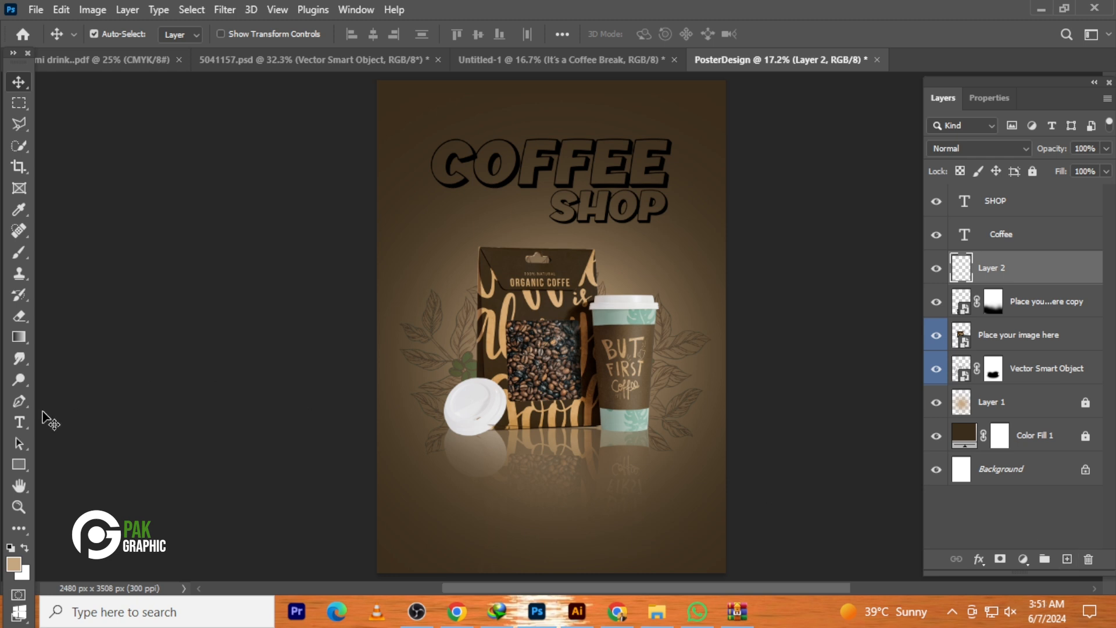
Flatten the soft round brush tip into a horizontal ellipse
{"action": "left_click", "coordinate": [19, 254]}
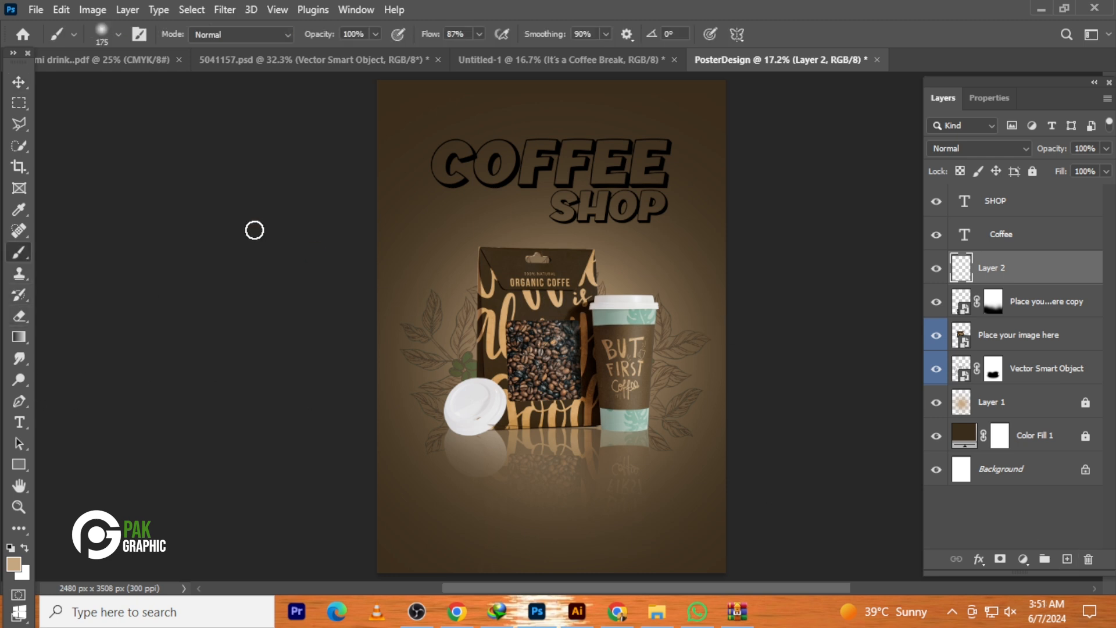
{"action": "left_click", "coordinate": [118, 33]}
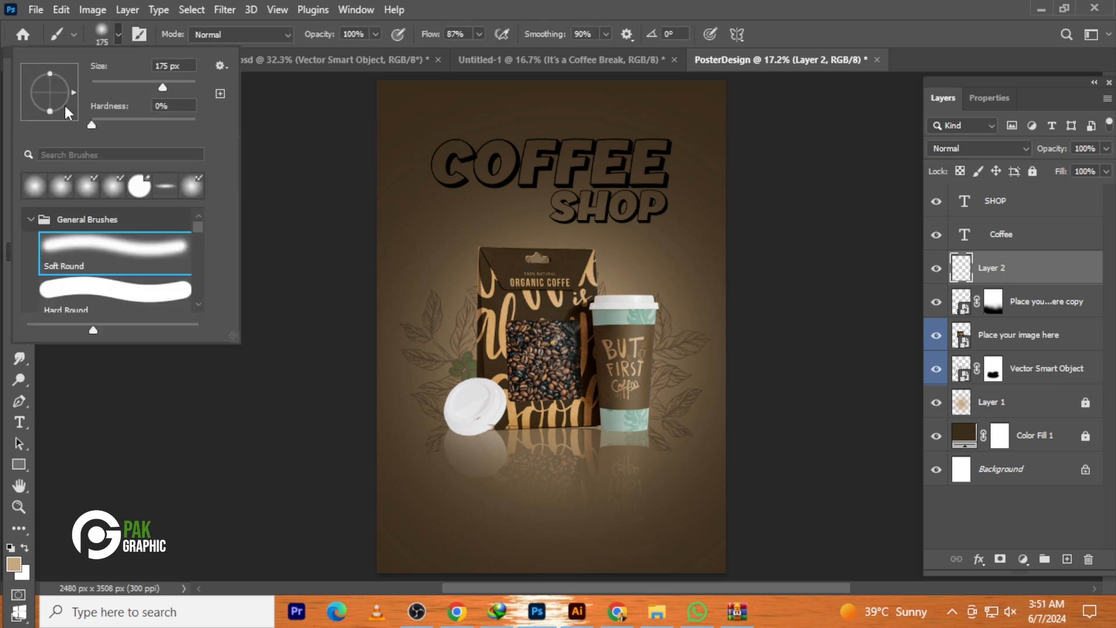
{"action": "left_click_drag", "start_coordinate": [52, 109], "coordinate": [51, 98]}
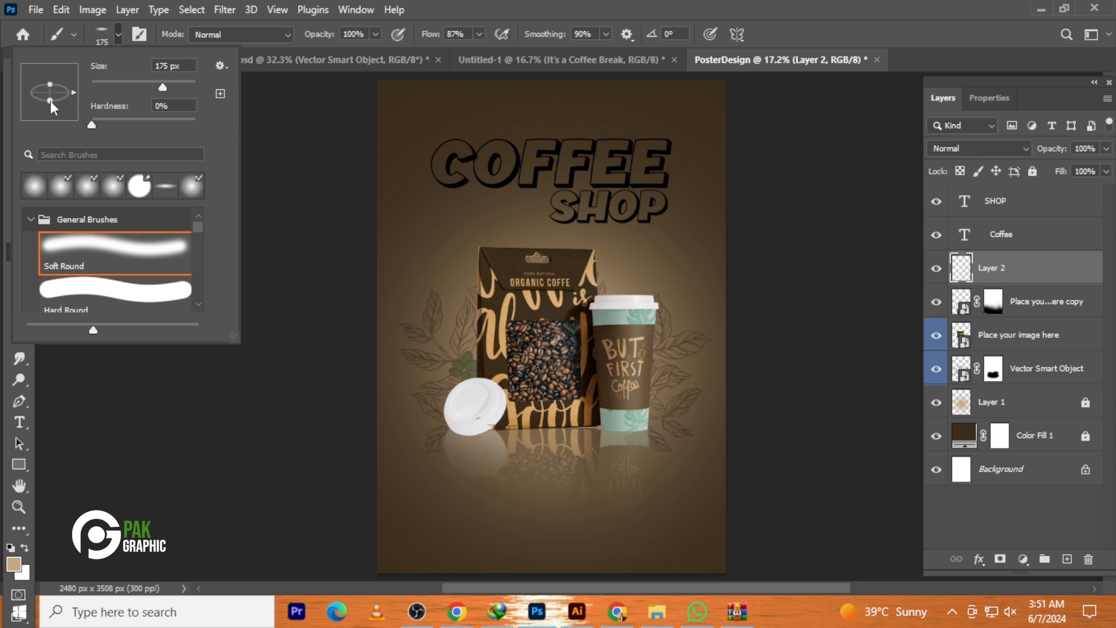
{"action": "left_click_drag", "start_coordinate": [50, 100], "coordinate": [47, 103]}
{"action": "left_click", "coordinate": [262, 136]}
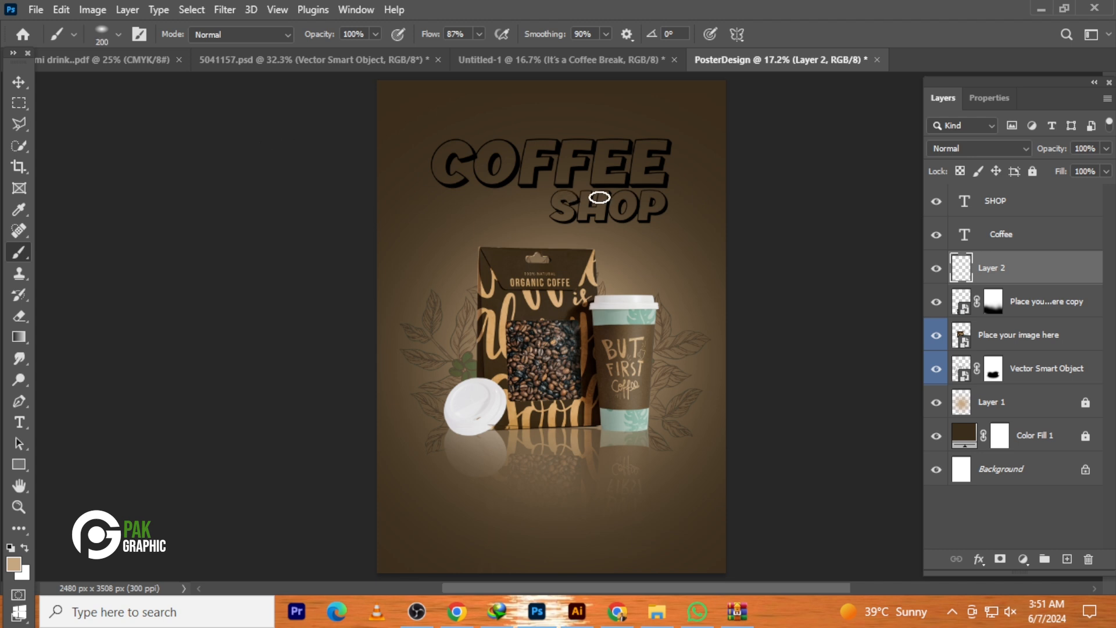
Enlarge the elliptical brush to 1600 px and paint a tan glow behind the "Coffee Shop" headline
{"action": "key", "text": "bracketright"}
{"action": "key", "text": "bracketright"}
{"action": "key", "text": "bracketright"}
{"action": "key", "text": "bracketright"}
{"action": "key", "text": "bracketright"}
{"action": "key", "text": "bracketright"}
{"action": "key", "text": "bracketright"}
{"action": "key", "text": "bracketright"}
{"action": "key", "text": "bracketright"}
{"action": "key", "text": "bracketright"}
{"action": "key", "text": "bracketright"}
{"action": "key", "text": "bracketright"}
{"action": "key", "text": "bracketright"}
{"action": "key", "text": "bracketright"}
{"action": "key", "text": "bracketright"}
{"action": "key", "text": "bracketright"}
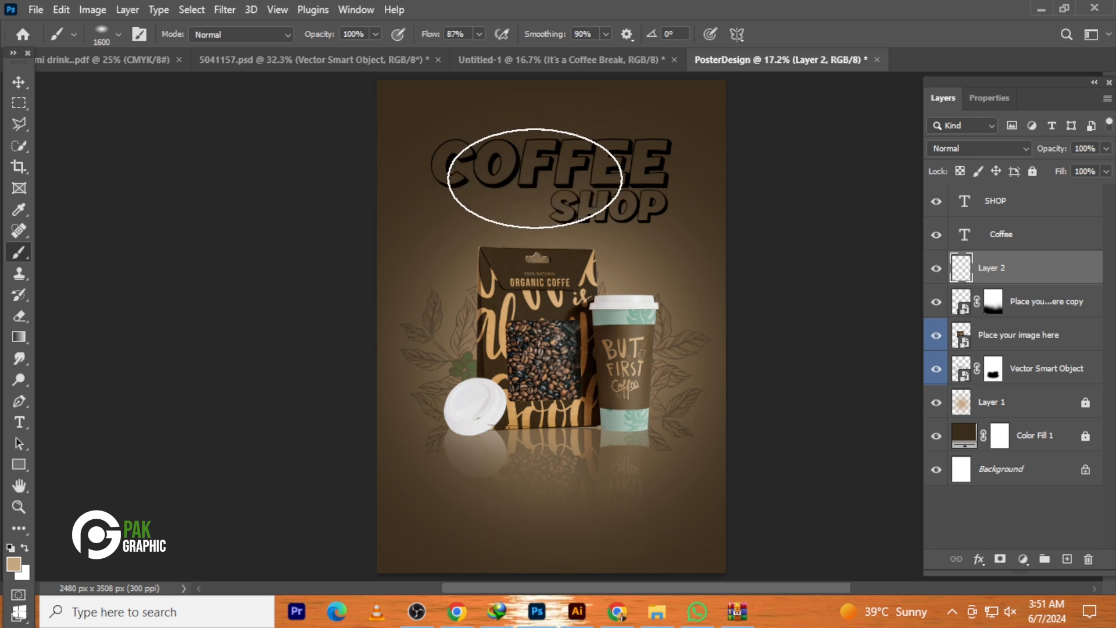
Squash the headline glow to about 77% height and move it up behind the "Coffee Shop" text
{"action": "left_click", "coordinate": [19, 82]}
{"action": "key", "text": "ctrl+t"}
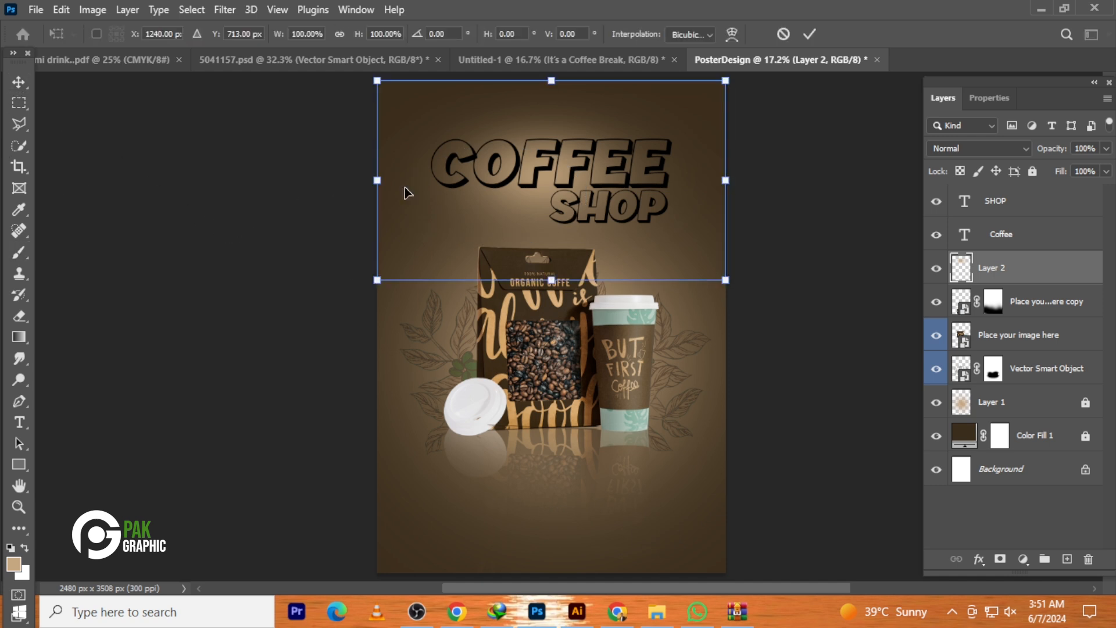
{"action": "left_click_drag", "start_coordinate": [559, 84], "coordinate": [553, 130]}
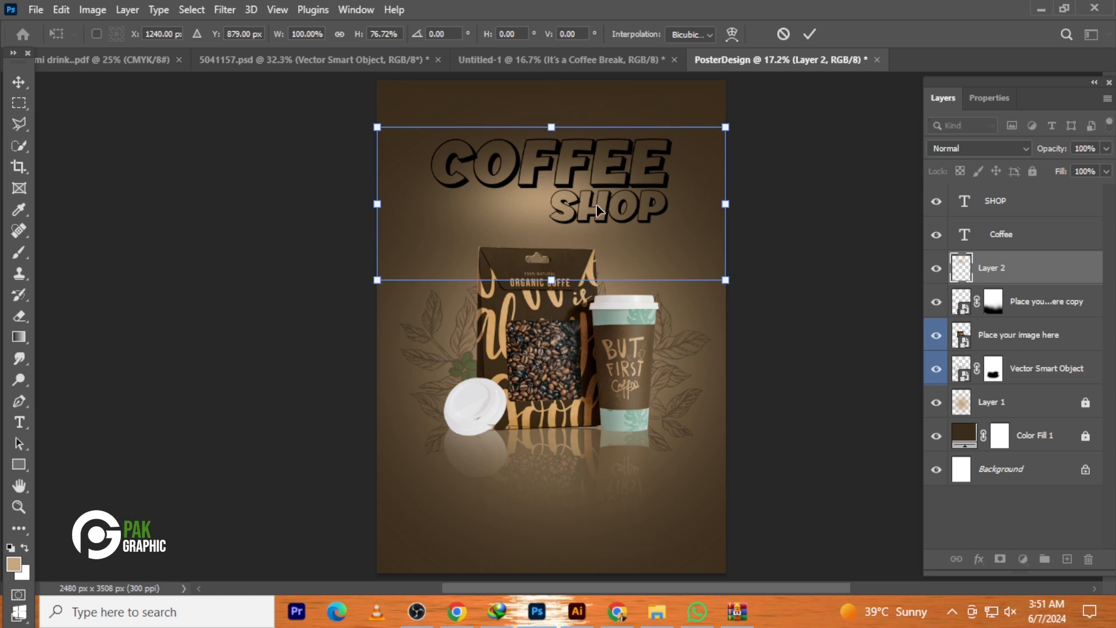
{"action": "left_click_drag", "start_coordinate": [539, 208], "coordinate": [532, 176]}
{"action": "key", "text": "Return"}
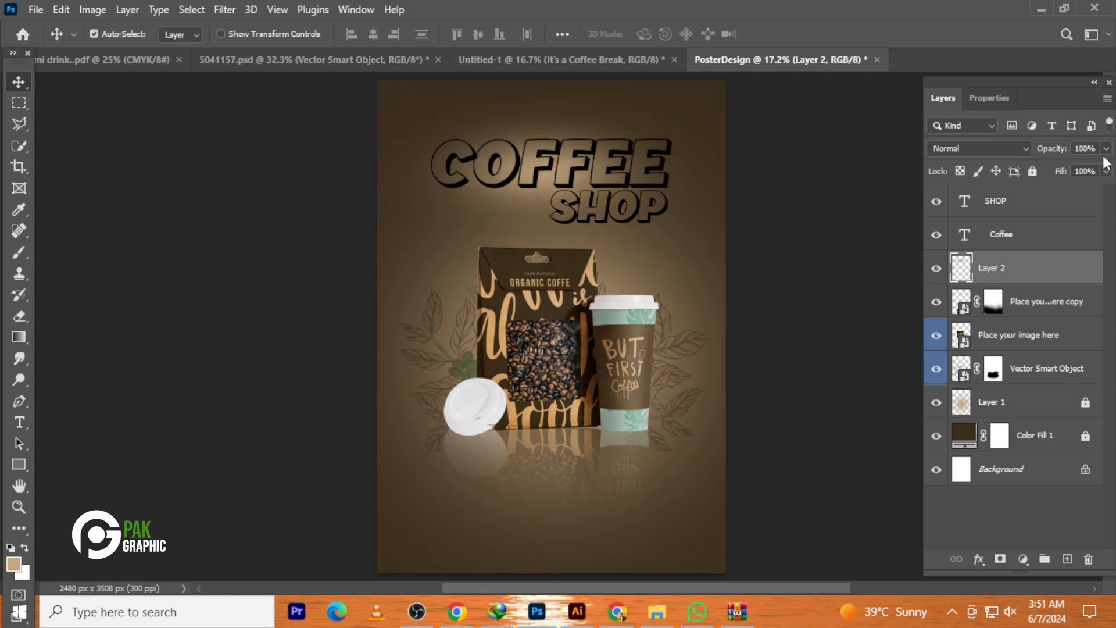
Lower the headline glow layer's opacity to 65%
{"action": "left_click", "coordinate": [1106, 149]}
{"action": "left_click_drag", "start_coordinate": [1073, 172], "coordinate": [1061, 172]}
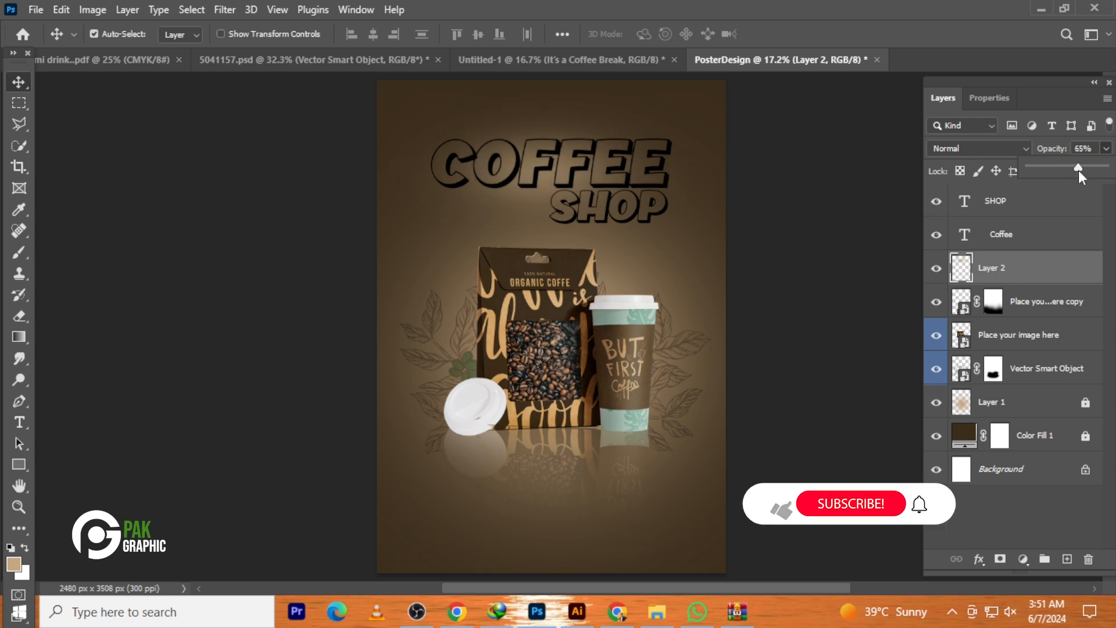
{"action": "key", "text": "ctrl"}
Stretch the headline glow to about 165% width and 91% height, shifting it to spread across the poster behind the text
{"action": "key", "text": "ctrl+t"}
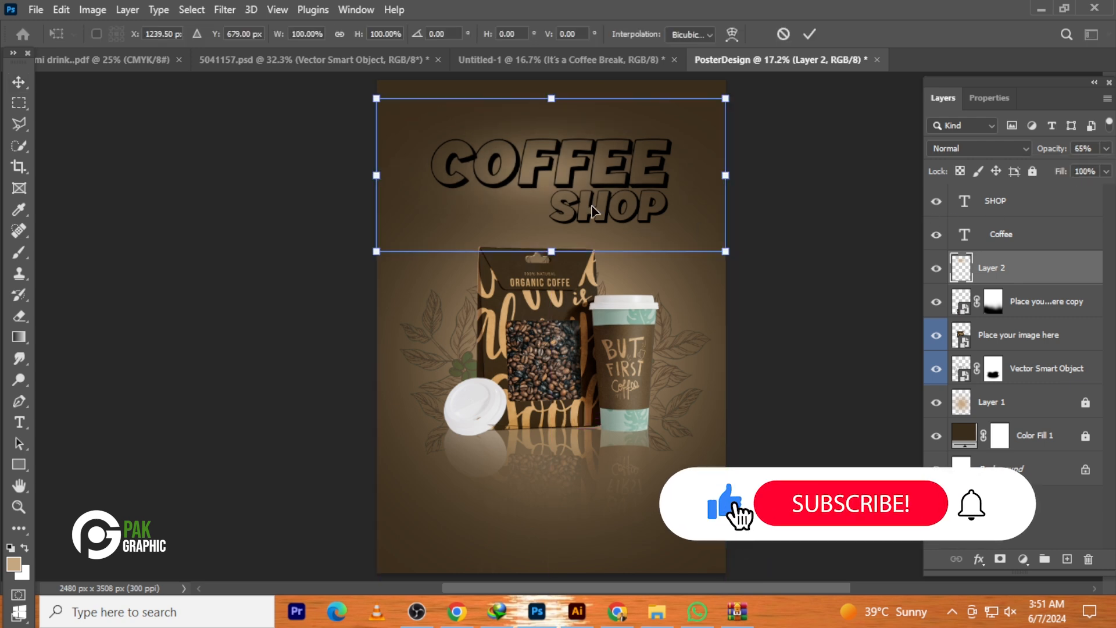
{"action": "left_click_drag", "start_coordinate": [727, 175], "coordinate": [873, 176]}
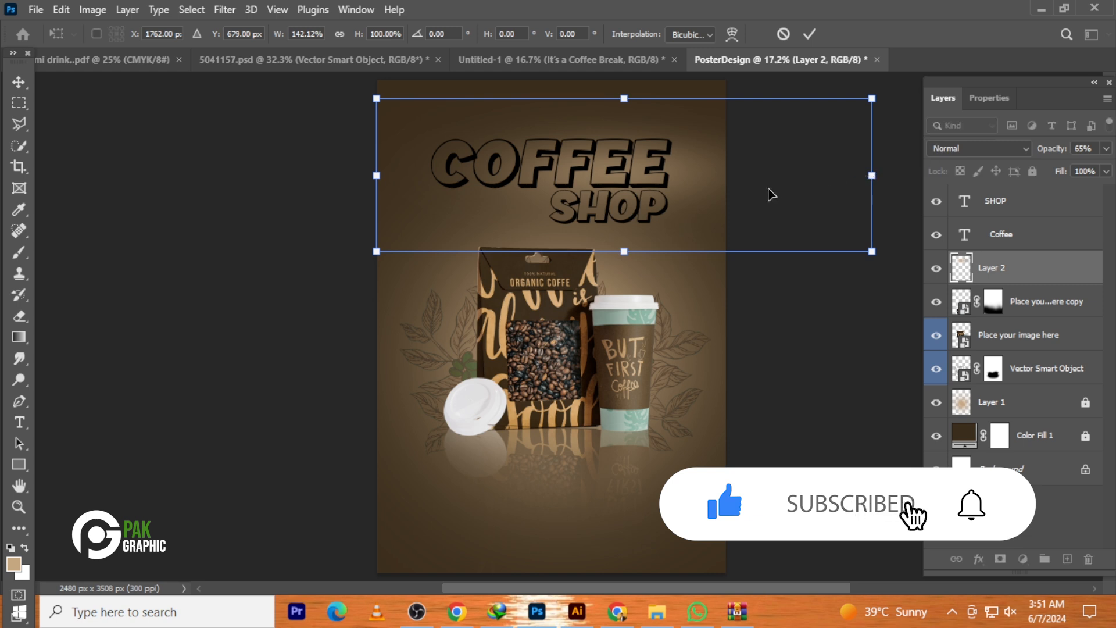
{"action": "left_click_drag", "start_coordinate": [710, 174], "coordinate": [656, 174]}
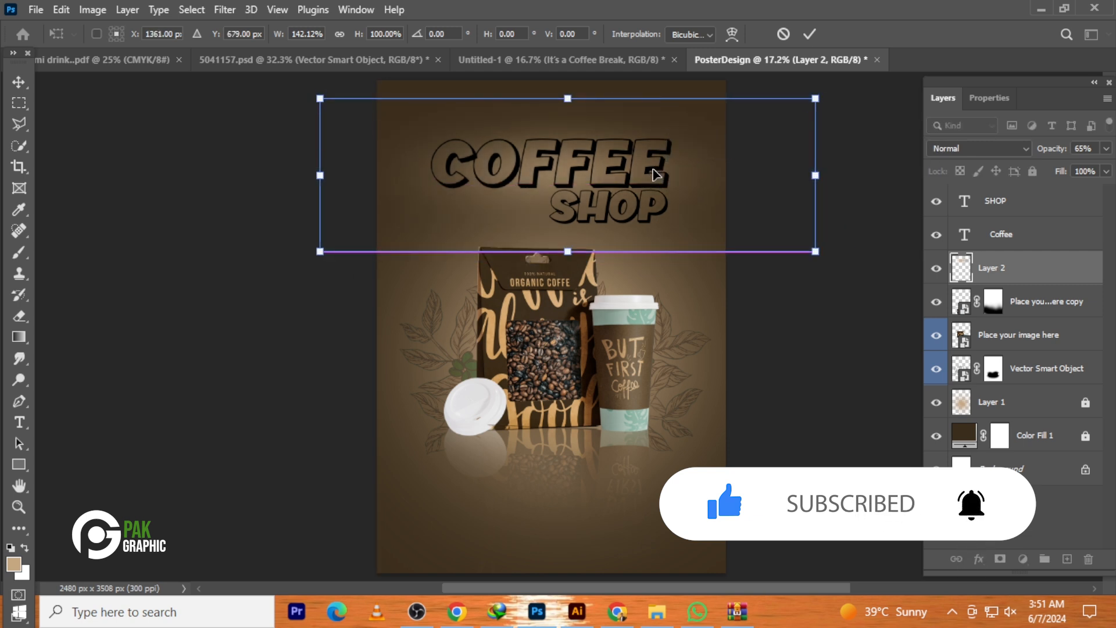
{"action": "left_click_drag", "start_coordinate": [816, 175], "coordinate": [893, 175]}
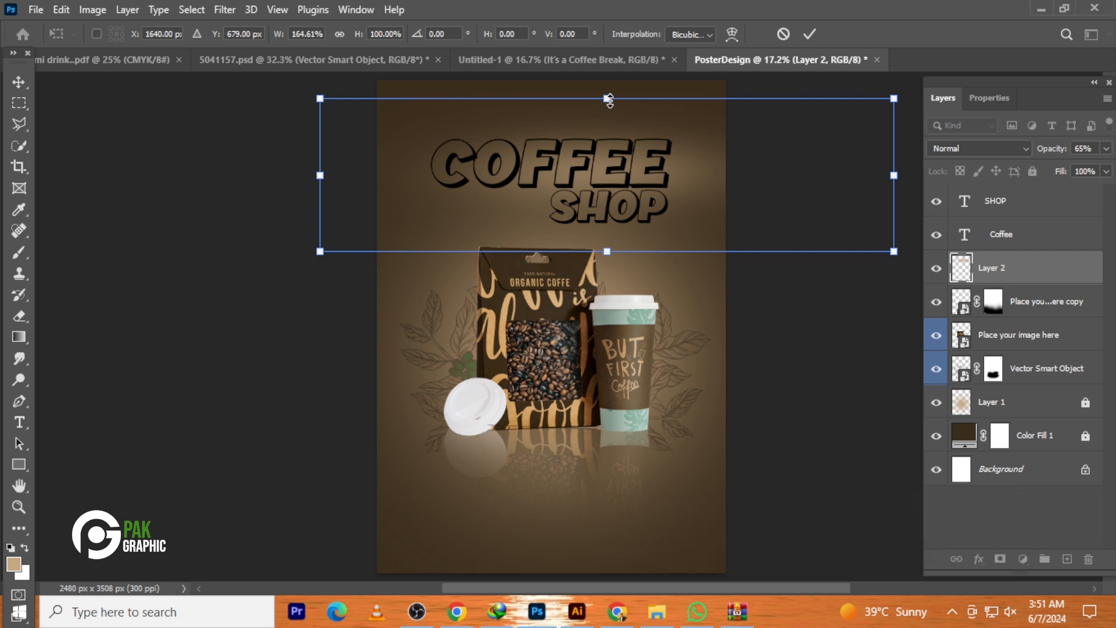
{"action": "left_click_drag", "start_coordinate": [607, 100], "coordinate": [608, 111]}
{"action": "left_click_drag", "start_coordinate": [689, 182], "coordinate": [661, 174]}
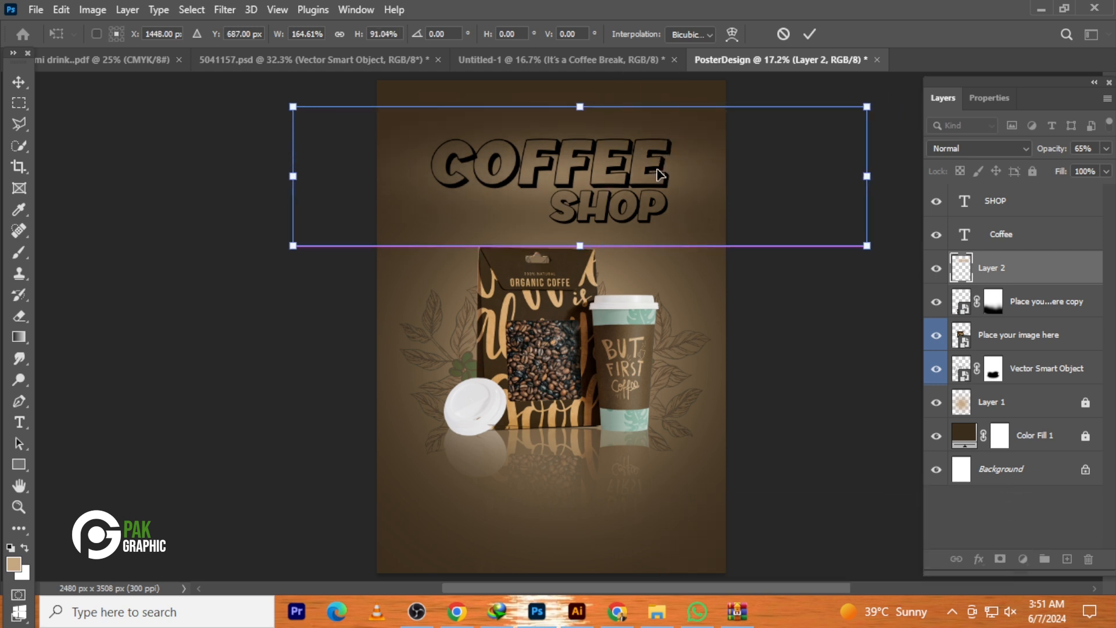
Nudge the stretched glow up 23 px behind the headline and apply the transform
{"action": "key", "text": "Up"}
{"action": "key", "text": "Up"}
{"action": "key", "text": "Up"}
{"action": "key", "text": "Up"}
{"action": "key", "text": "Up"}
{"action": "key", "text": "Up"}
{"action": "key", "text": "Up"}
{"action": "key", "text": "Up"}
{"action": "key", "text": "Up"}
{"action": "key", "text": "Up"}
{"action": "key", "text": "Up"}
{"action": "key", "text": "Up"}
{"action": "key", "text": "Up"}
{"action": "key", "text": "Up"}
{"action": "key", "text": "Up"}
{"action": "key", "text": "Up"}
{"action": "key", "text": "Up"}
{"action": "key", "text": "Up"}
{"action": "key", "text": "Up"}
{"action": "key", "text": "Up"}
{"action": "key", "text": "Up"}
{"action": "key", "text": "Up"}
{"action": "key", "text": "Up"}
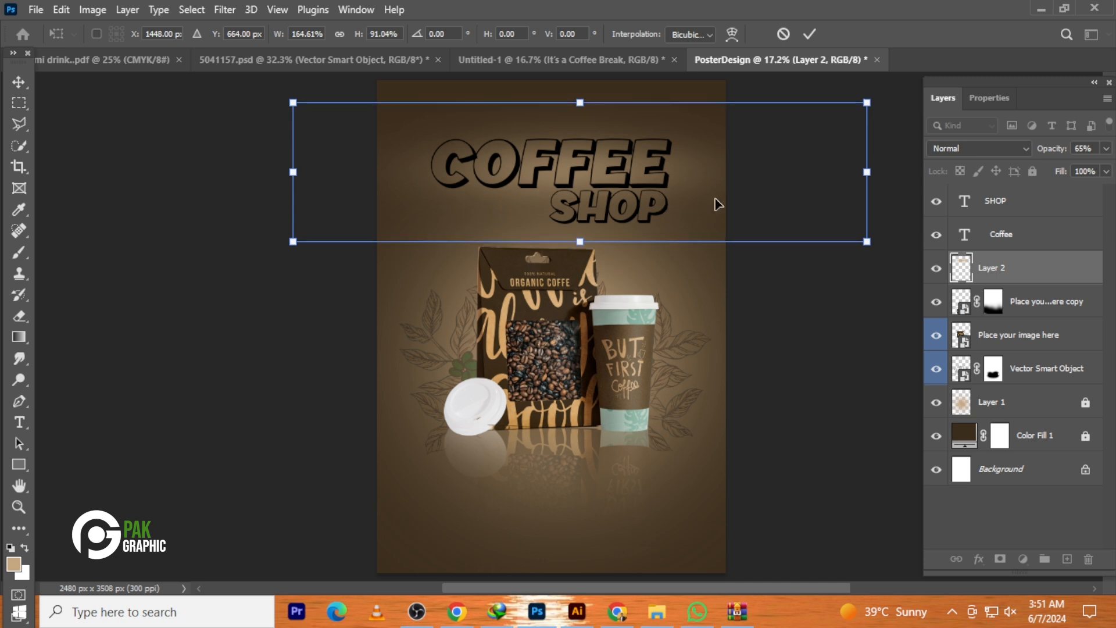
{"action": "left_click", "coordinate": [811, 37]}
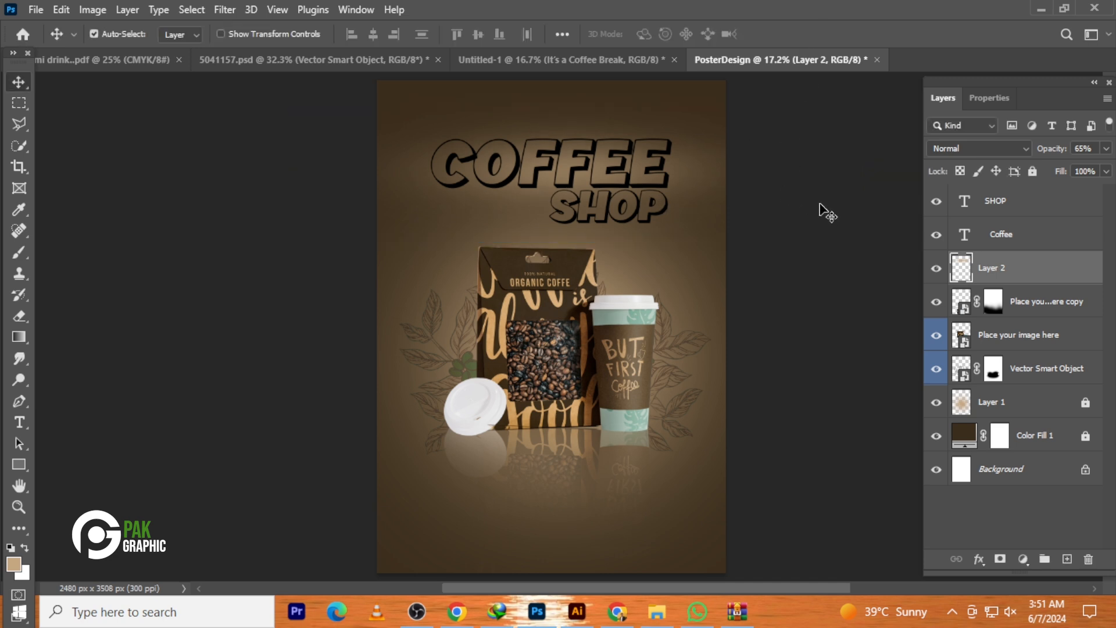
Bring the Chicks Inn logo from the drink design into the poster and scale it to about 5.86%, centred above the headline
{"action": "scroll", "coordinate": [702, 433], "scroll_direction": "down", "scroll_amount": 2}
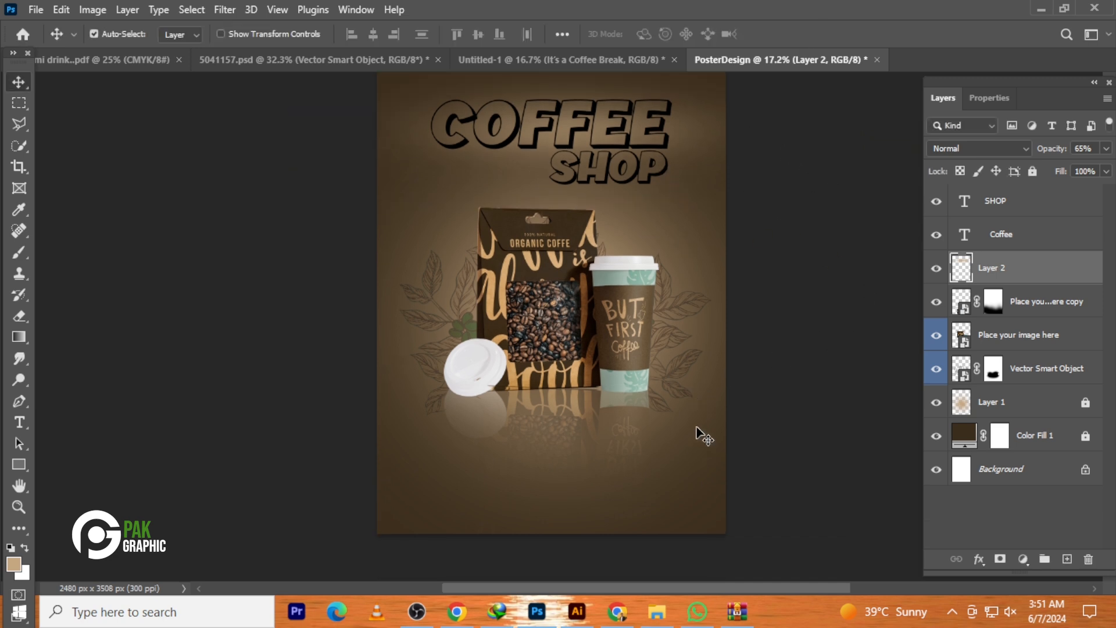
{"action": "scroll", "coordinate": [701, 433], "scroll_direction": "up", "scroll_amount": 4}
{"action": "scroll", "coordinate": [702, 433], "scroll_direction": "down", "scroll_amount": 2}
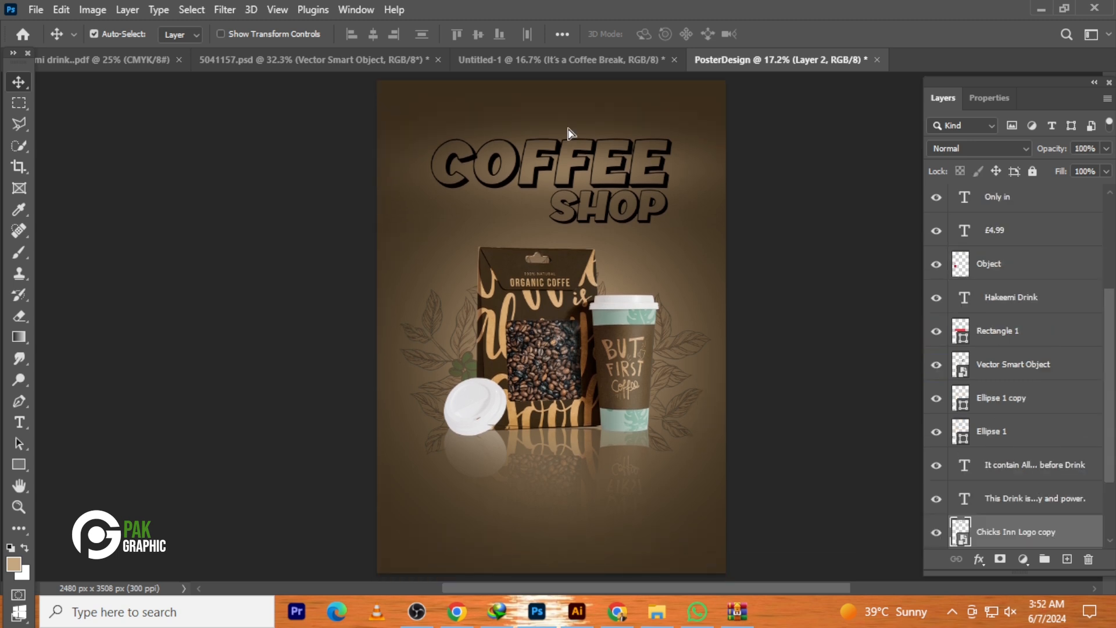
{"action": "left_click_drag", "start_coordinate": [568, 138], "coordinate": [553, 131]}
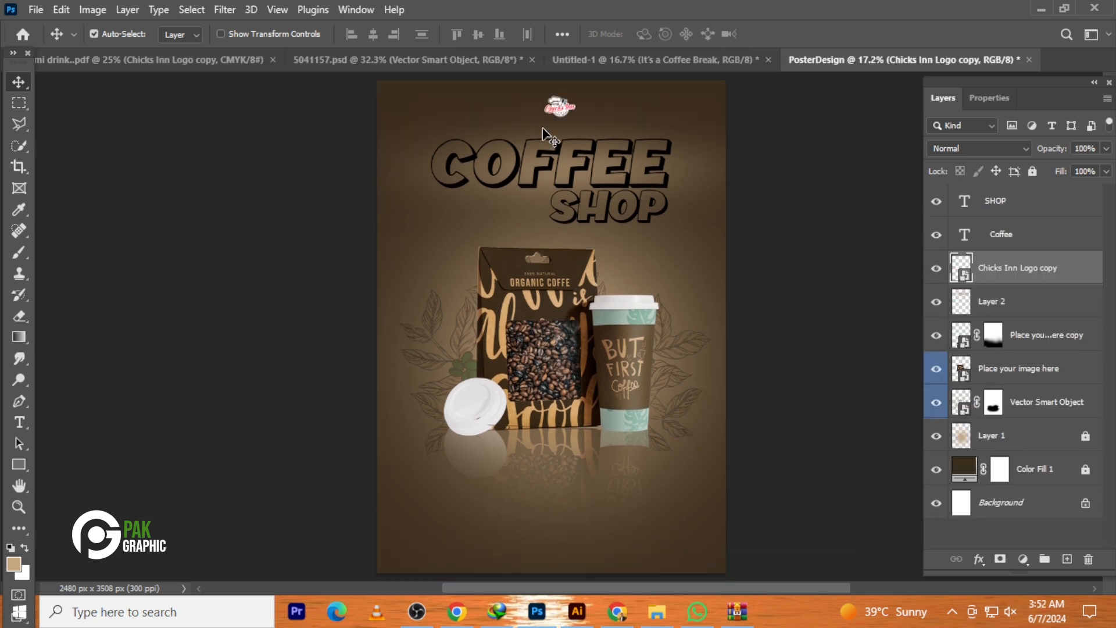
{"action": "key", "text": "ctrl+t"}
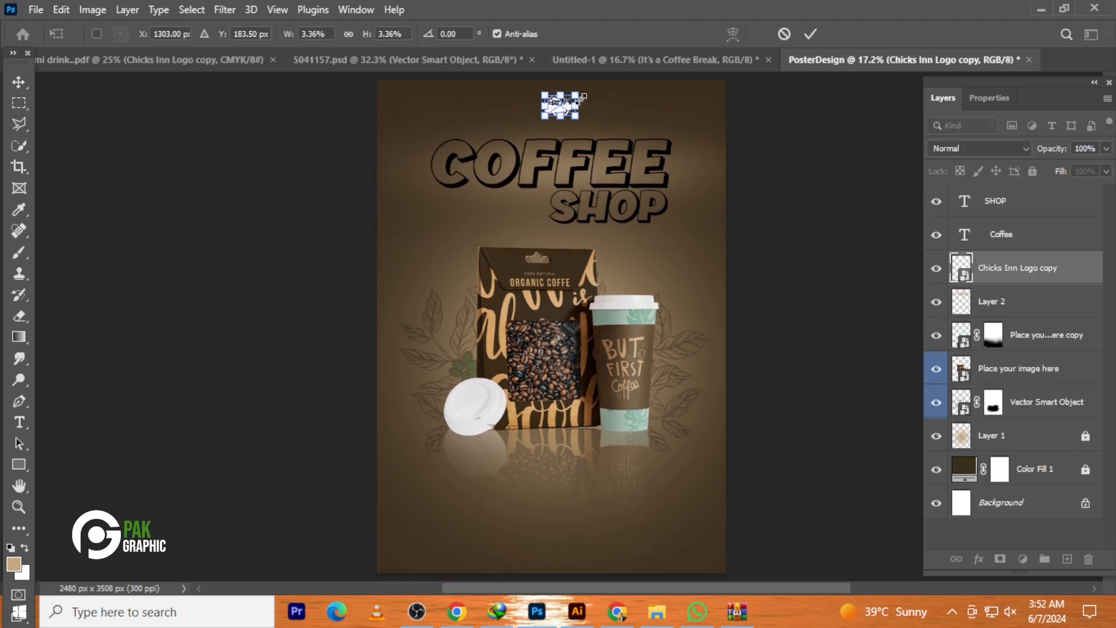
{"action": "left_click_drag", "start_coordinate": [584, 91], "coordinate": [563, 109]}
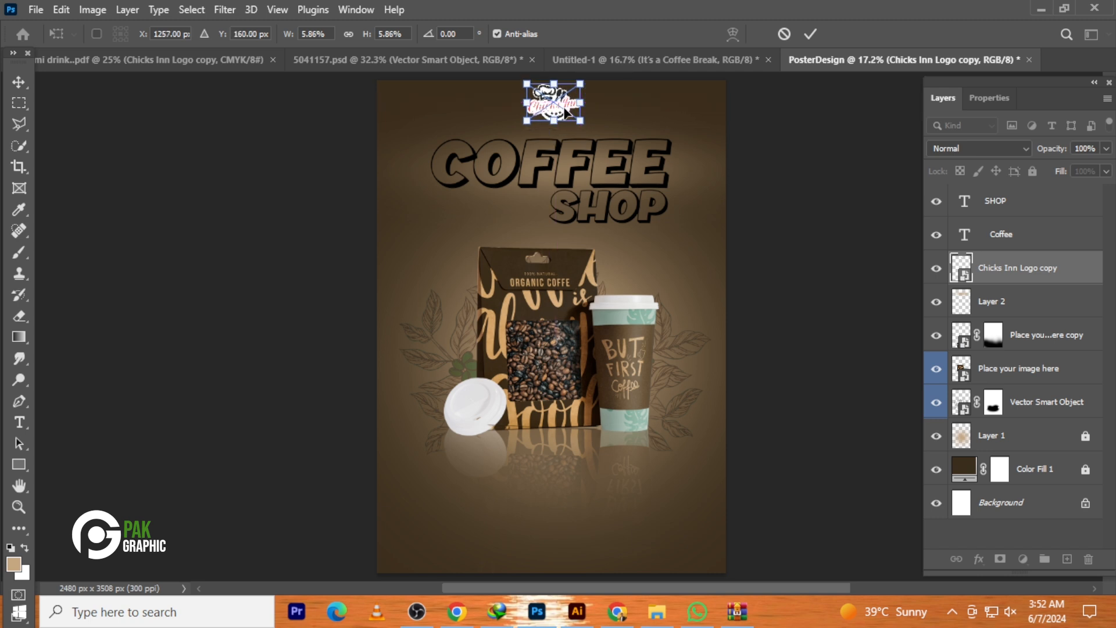
{"action": "key", "text": "Return"}
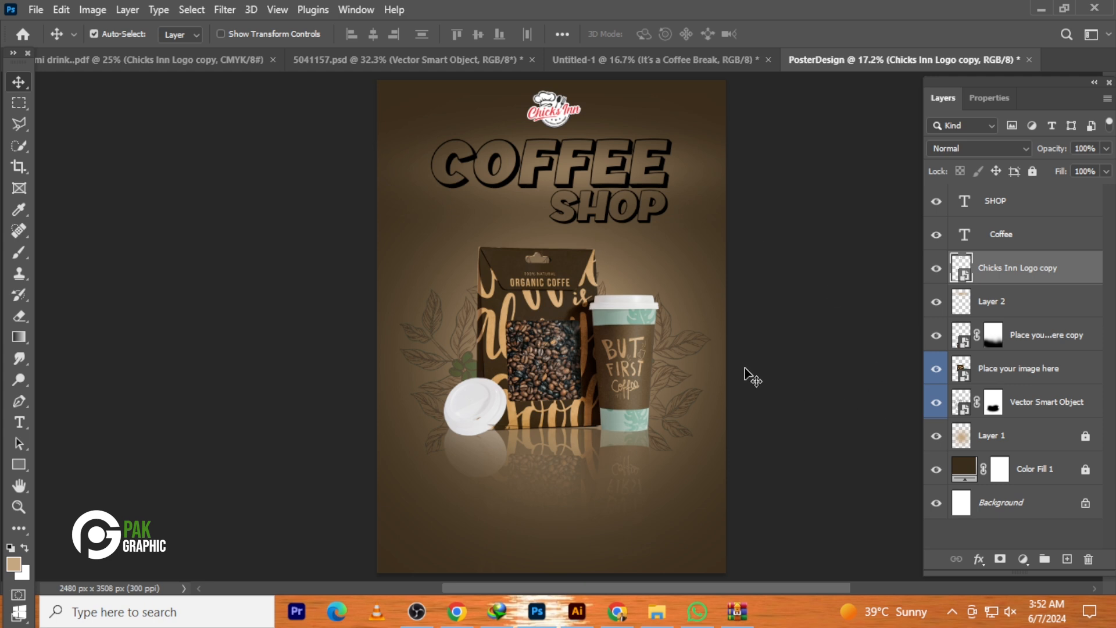
Paste the tagline "Freshly roasted, single-origin coffees", enlarge it to about 637% and centre it below the product reflection
{"action": "scroll", "coordinate": [756, 372], "scroll_direction": "down", "scroll_amount": 2}
{"action": "scroll", "coordinate": [757, 365], "scroll_direction": "up", "scroll_amount": 2}
{"action": "key", "text": "ctrl+v"}
{"action": "key", "text": "ctrl+t"}
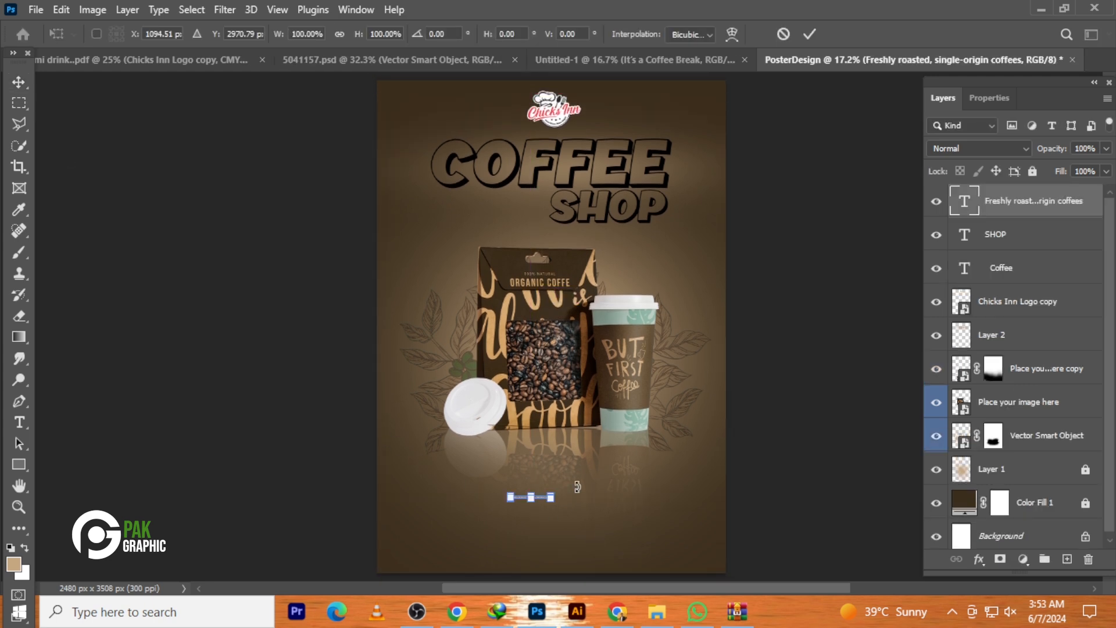
{"action": "left_click_drag", "start_coordinate": [560, 490], "coordinate": [668, 464]}
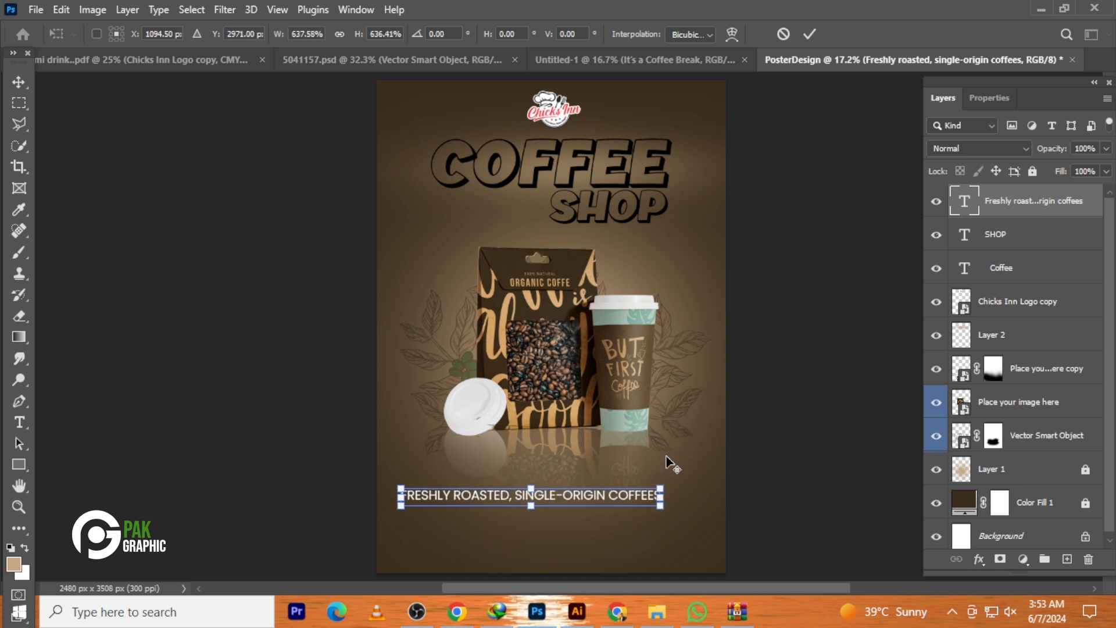
{"action": "mouse_move", "coordinate": [617, 498]}
{"action": "left_mouse_down"}
{"action": "mouse_move", "coordinate": [638, 515]}
{"action": "mouse_move", "coordinate": [625, 501]}
{"action": "left_mouse_up"}
{"action": "scroll", "coordinate": [626, 502], "scroll_direction": "down", "scroll_amount": 3}
{"action": "scroll", "coordinate": [626, 501], "scroll_direction": "down", "scroll_amount": 2}
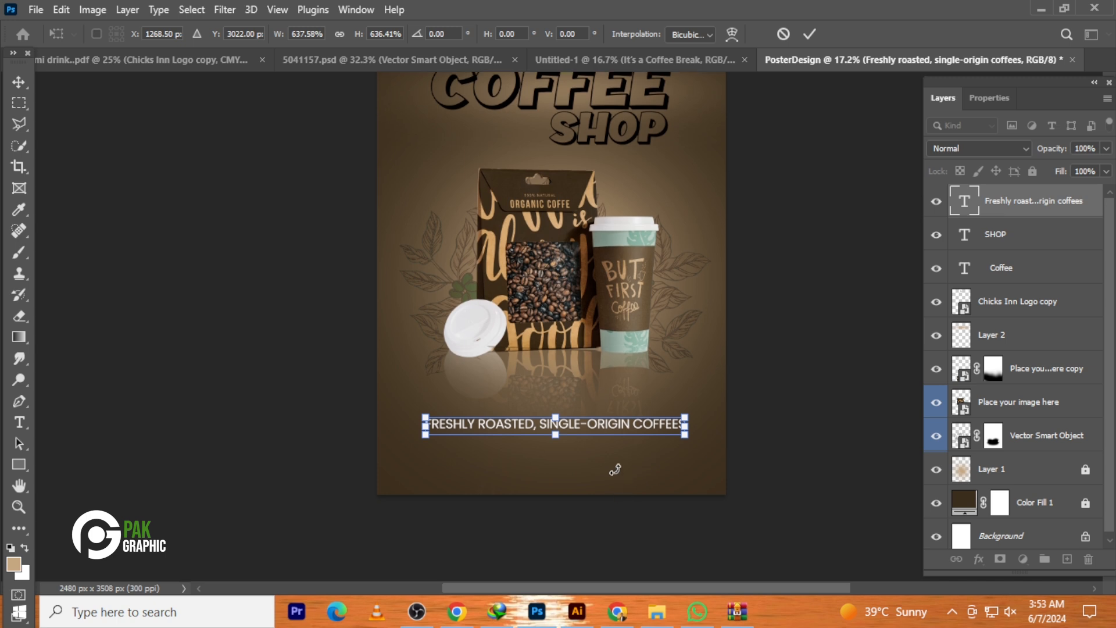
{"action": "key", "text": "Return"}
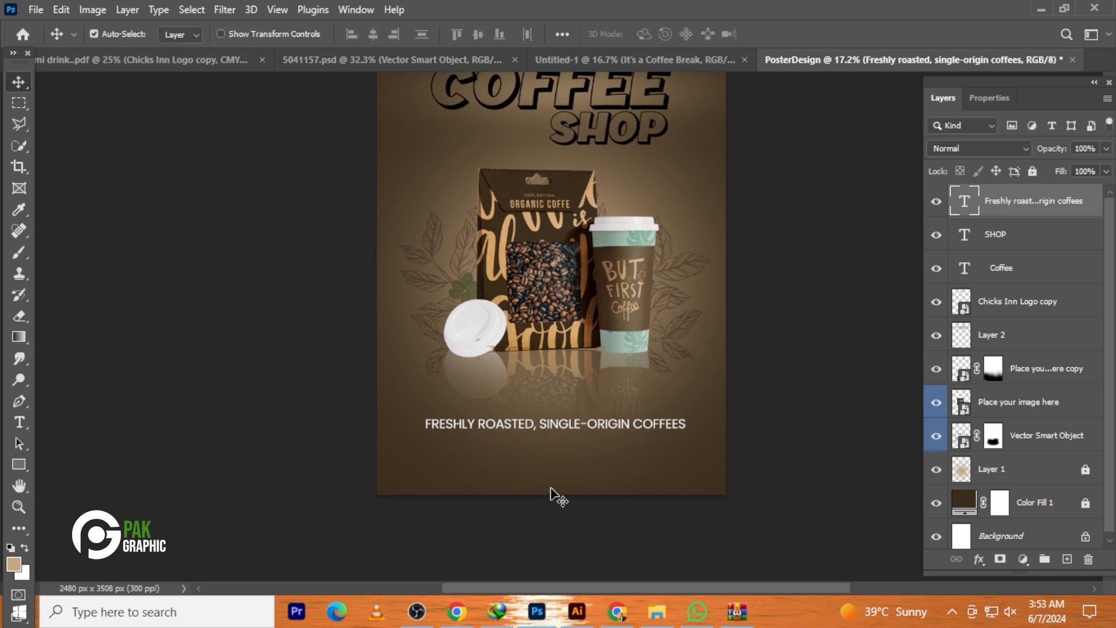
Nudge the tagline up and down to fine-tune its vertical spacing, leaving it slightly lower beneath the product reflection
{"action": "key", "text": "shift+Up"}
{"action": "key", "text": "shift+Up"}
{"action": "key", "text": "shift+Up"}
{"action": "key", "text": "shift+Up"}
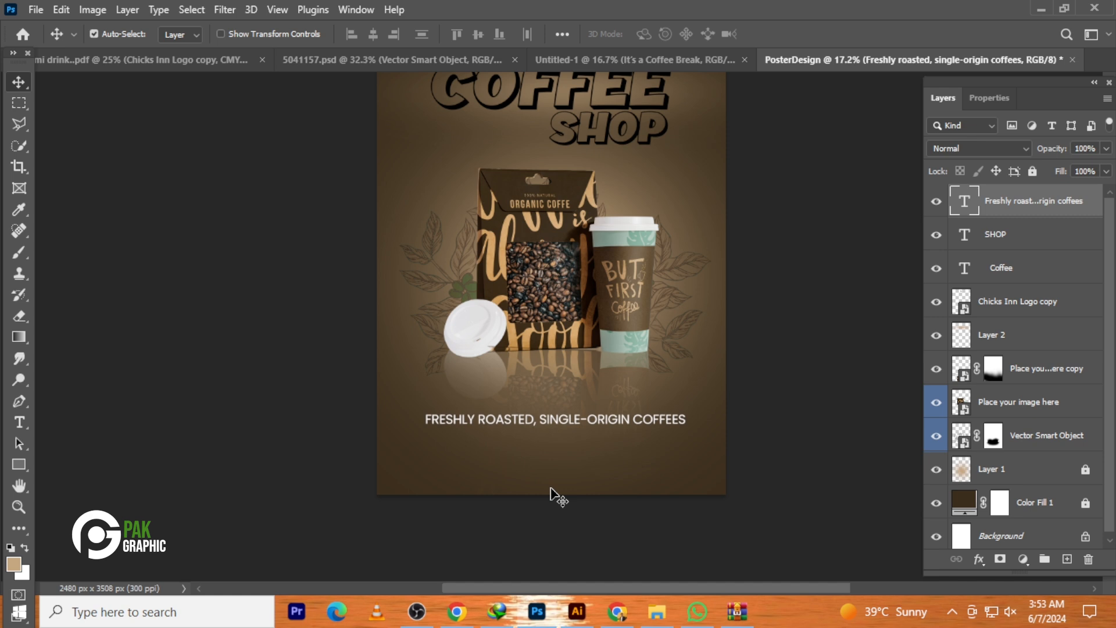
{"action": "key", "text": "shift+Down"}
{"action": "key", "text": "shift+Down"}
{"action": "key", "text": "shift+Down"}
{"action": "key", "text": "shift+Down"}
{"action": "key", "text": "shift+Down"}
{"action": "key", "text": "shift+Down"}
{"action": "key", "text": "shift+Down"}
{"action": "key", "text": "shift+Down"}
{"action": "key", "text": "shift+Down"}
{"action": "key", "text": "shift+Down"}
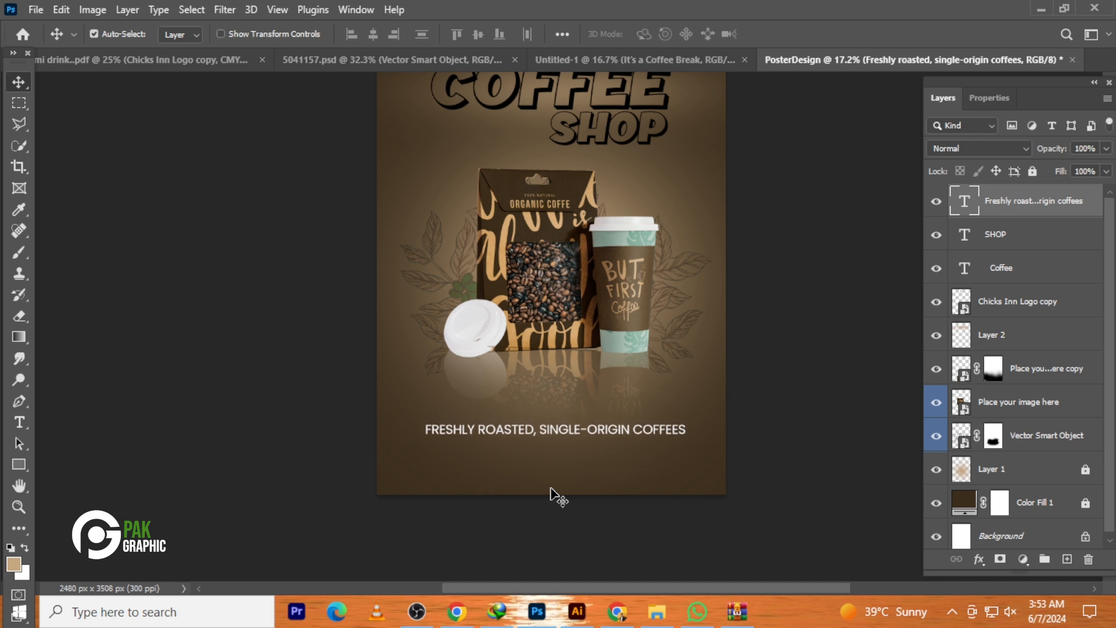
{"action": "key", "text": "shift+Up"}
{"action": "key", "text": "shift+Up"}
{"action": "key", "text": "shift+Up"}
{"action": "key", "text": "shift+Up"}
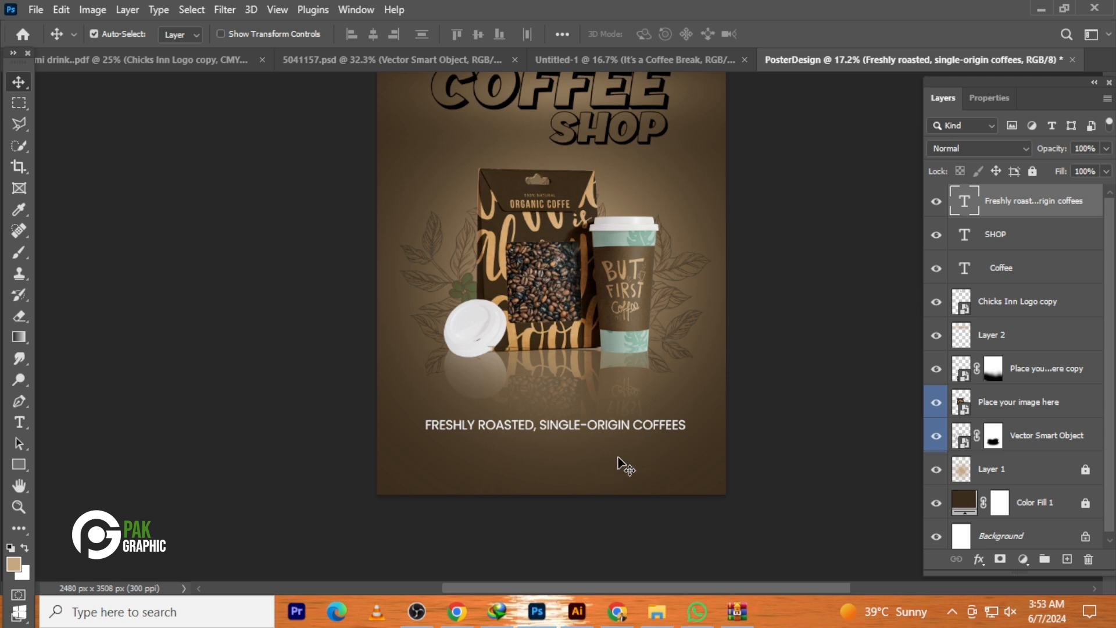
Scale the tagline down to about 94% and set its font style to SemiBold
{"action": "key", "text": "ctrl+t"}
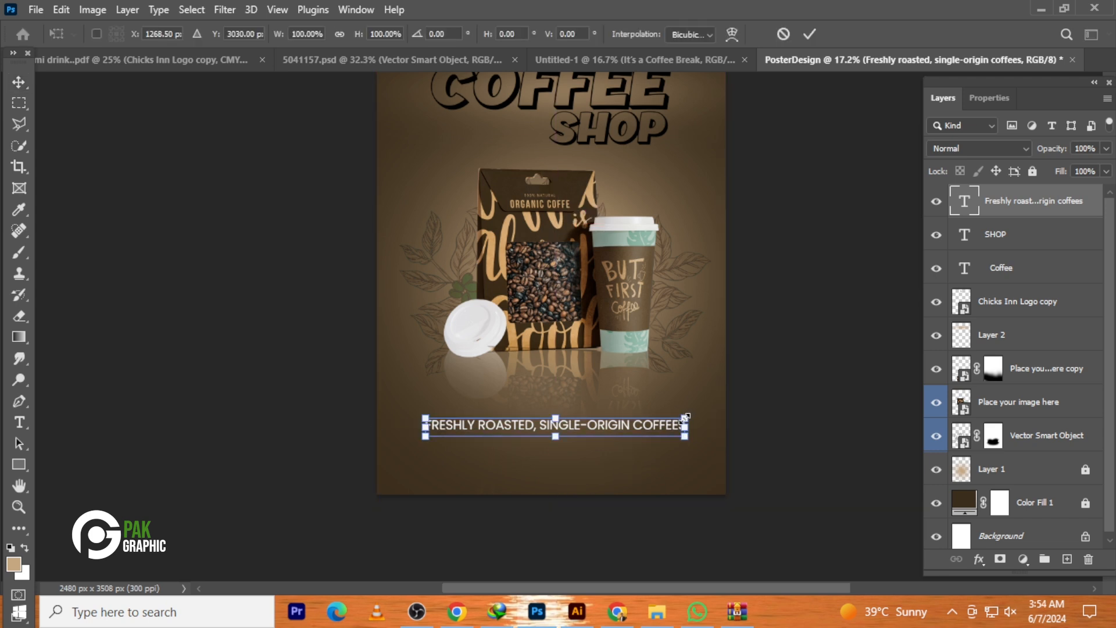
{"action": "left_click_drag", "start_coordinate": [686, 417], "coordinate": [681, 419]}
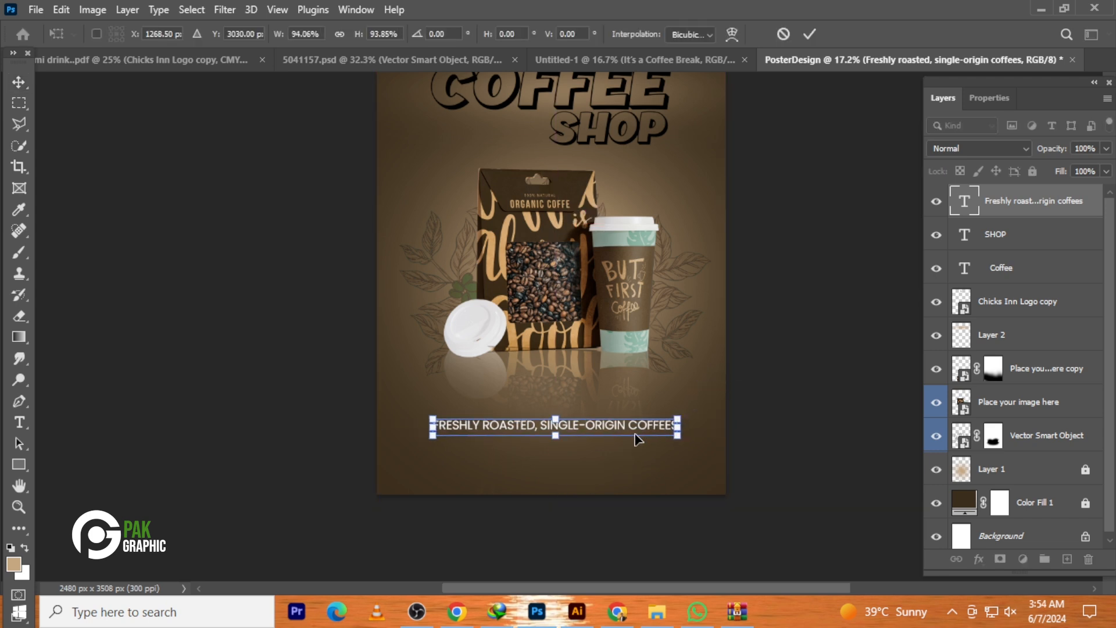
{"action": "key", "text": "Return"}
{"action": "left_click", "coordinate": [1004, 95]}
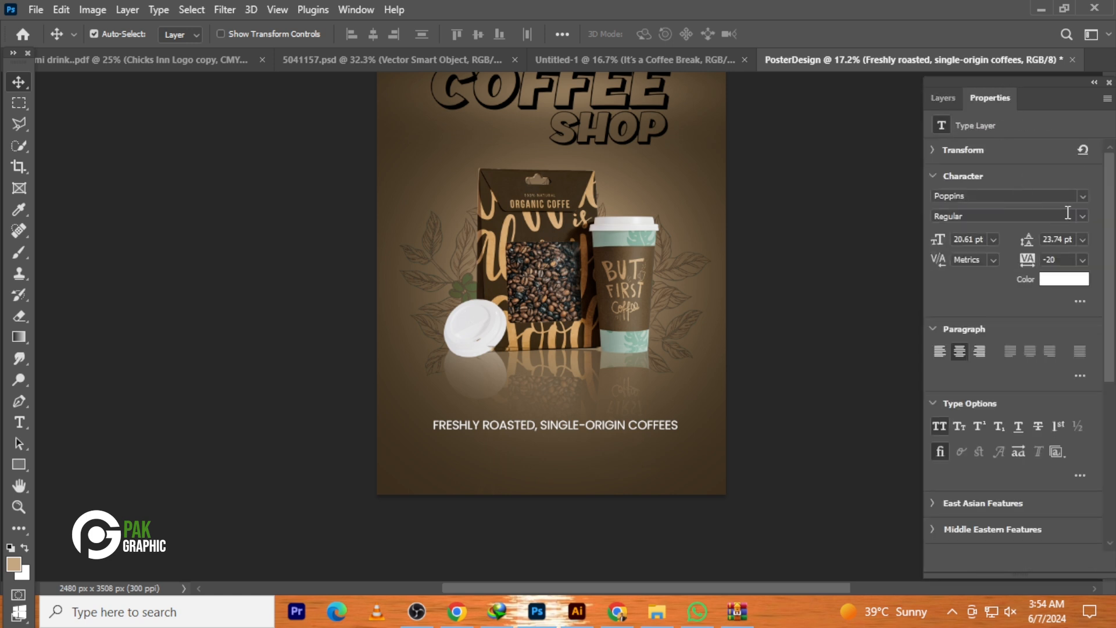
{"action": "left_click", "coordinate": [1082, 216]}
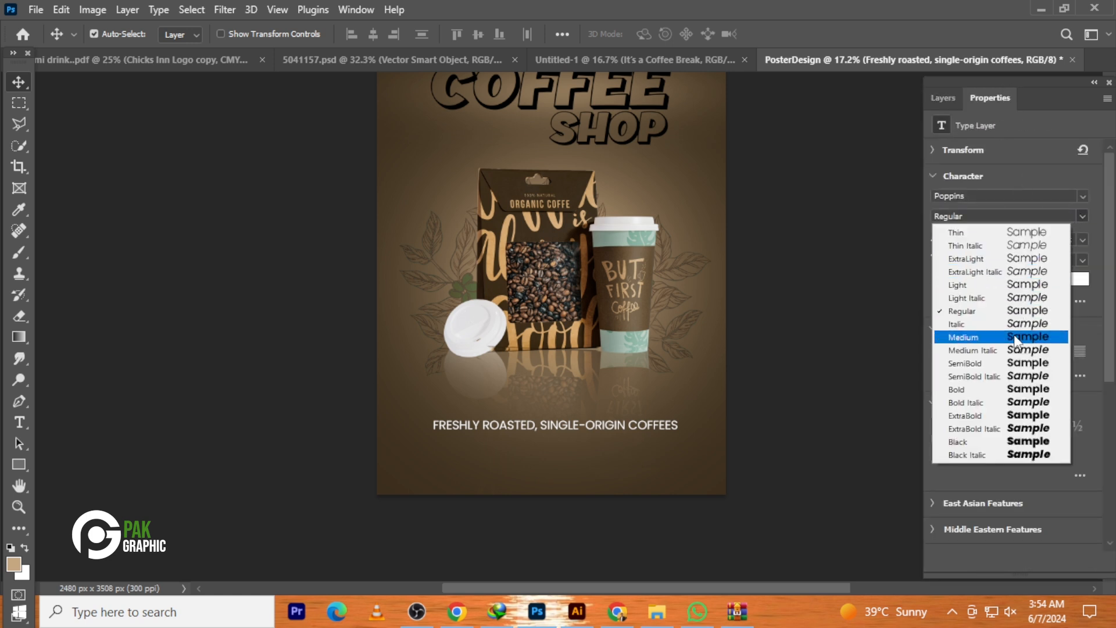
{"action": "left_click", "coordinate": [1003, 362]}
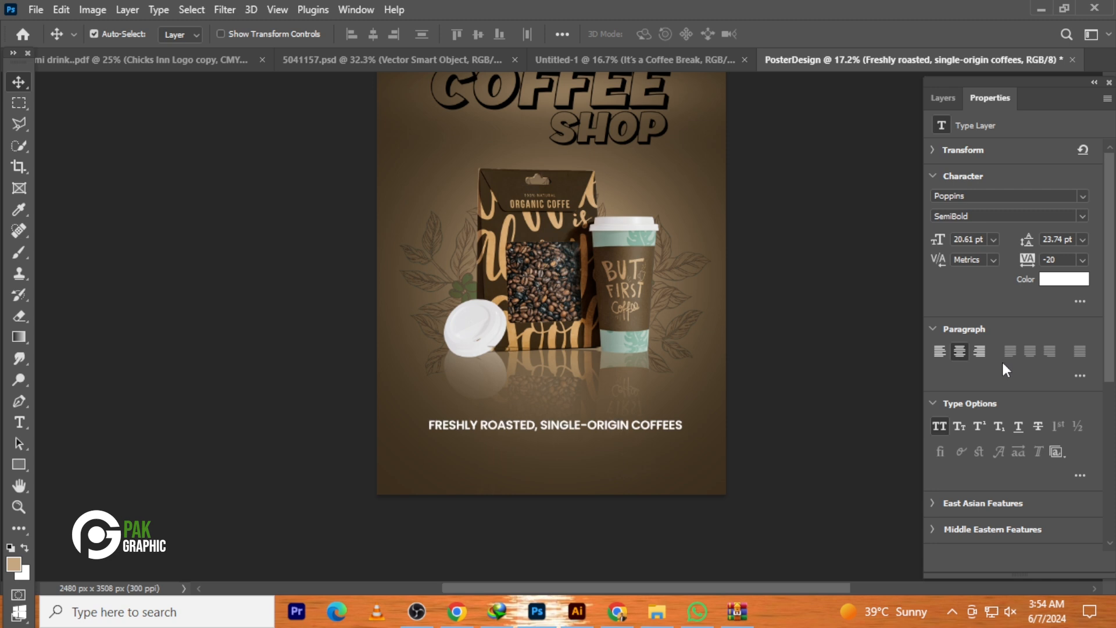
{"action": "left_click", "coordinate": [840, 418]}
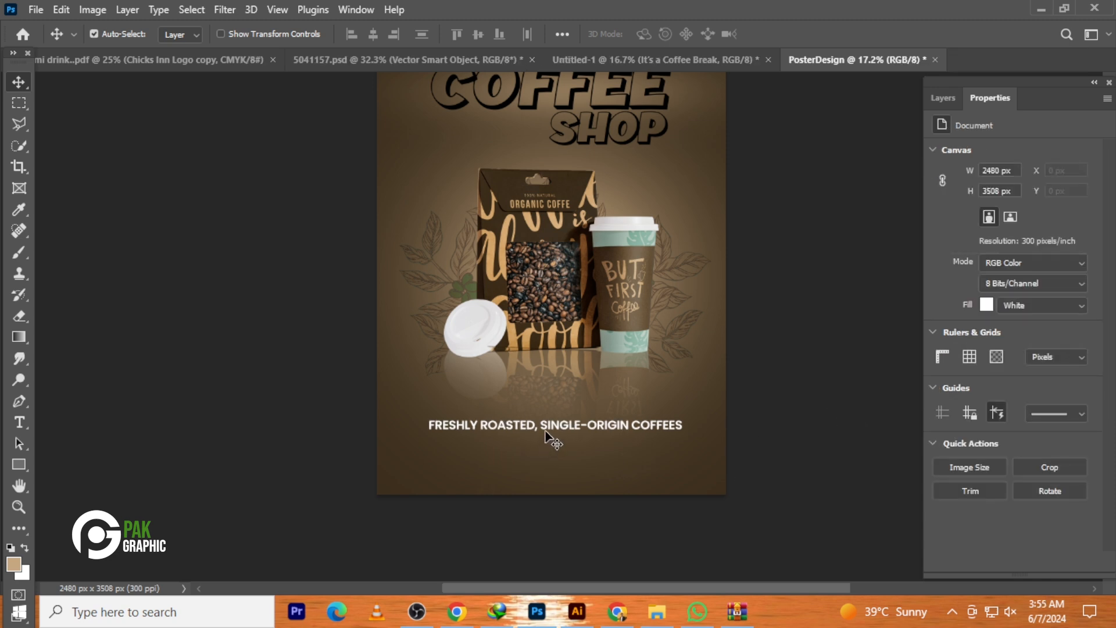
Duplicate the tagline directly beneath itself and replace the copy's text with "A moment of joy."
{"action": "left_click_drag", "start_coordinate": [550, 429], "coordinate": [550, 447]}
{"action": "double_click", "coordinate": [550, 446]}
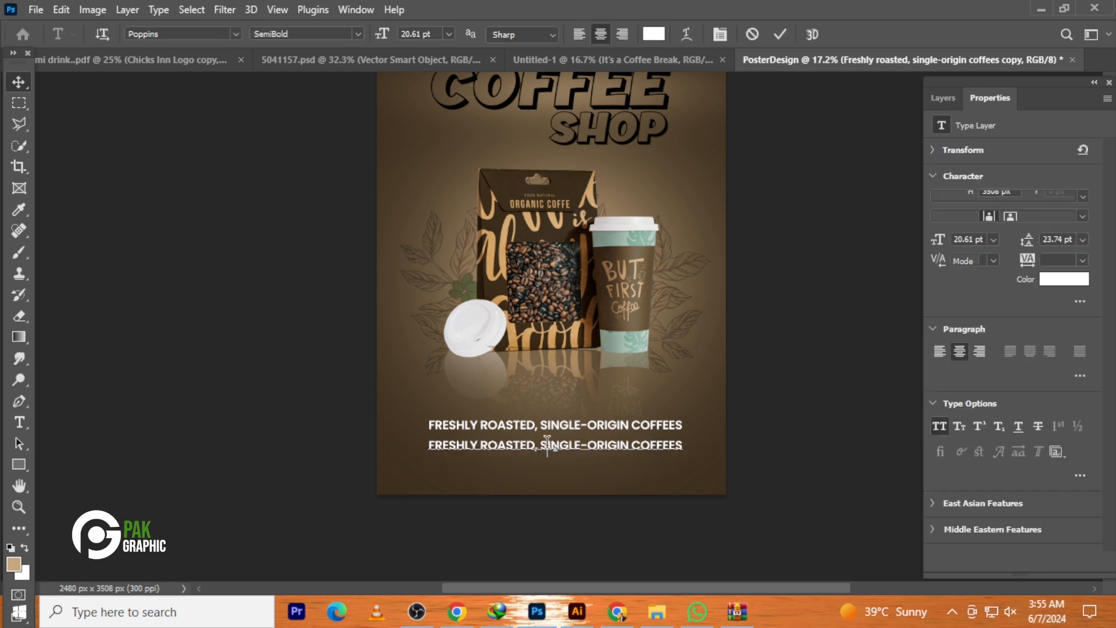
{"action": "double_click", "coordinate": [546, 443]}
{"action": "triple_click", "coordinate": [548, 444]}
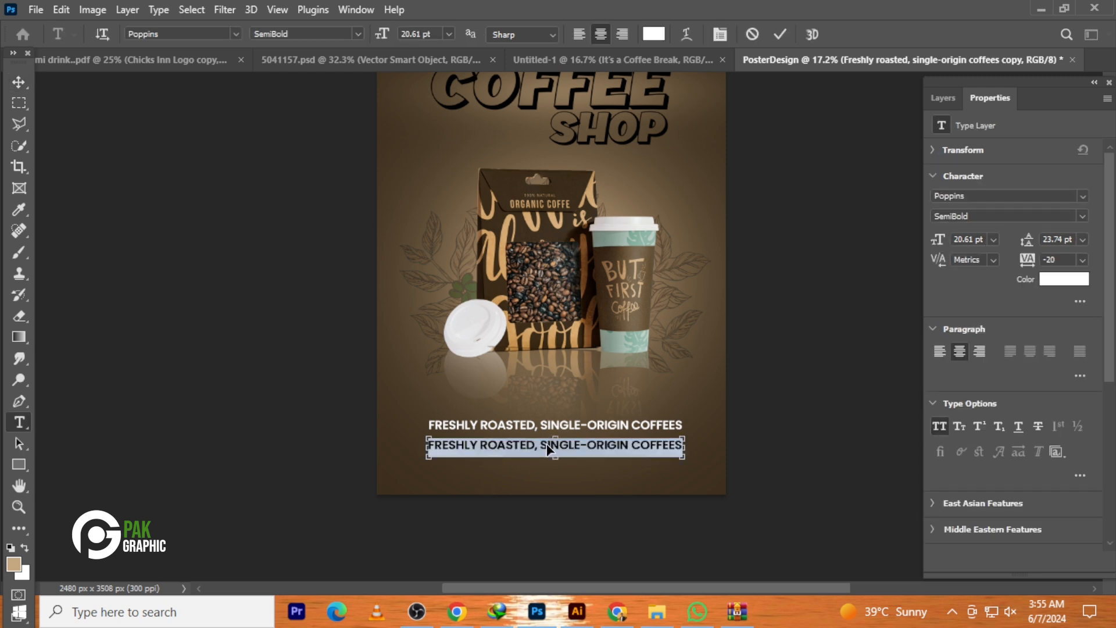
{"action": "type", "text": "A MOMENT OF JOY."}
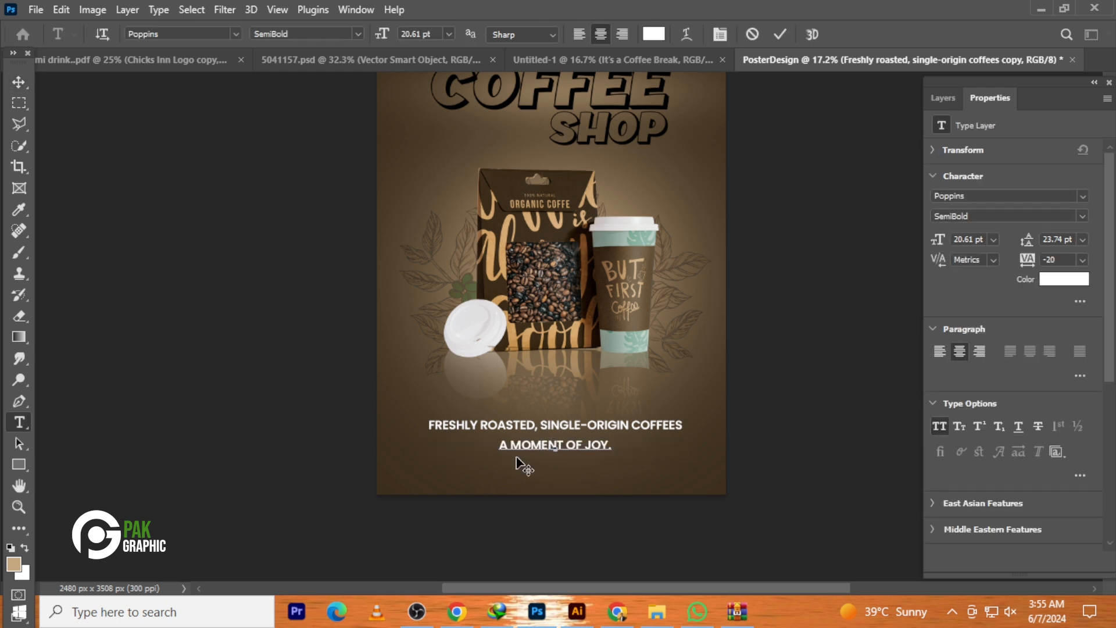
{"action": "left_click", "coordinate": [16, 80]}
Move "A moment of joy." up closer to the tagline and align the two lines by their horizontal centres
{"action": "scroll", "coordinate": [550, 489], "scroll_direction": "up", "scroll_amount": 2}
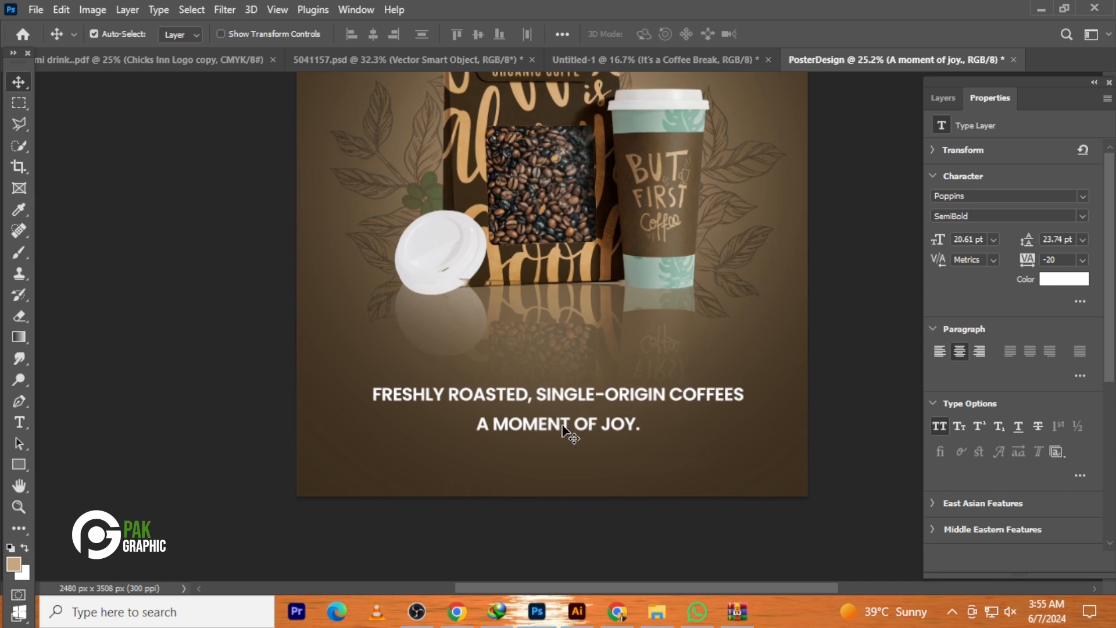
{"action": "key", "text": "shift+Up"}
{"action": "key", "text": "shift+Up"}
{"action": "key", "text": "shift+Up"}
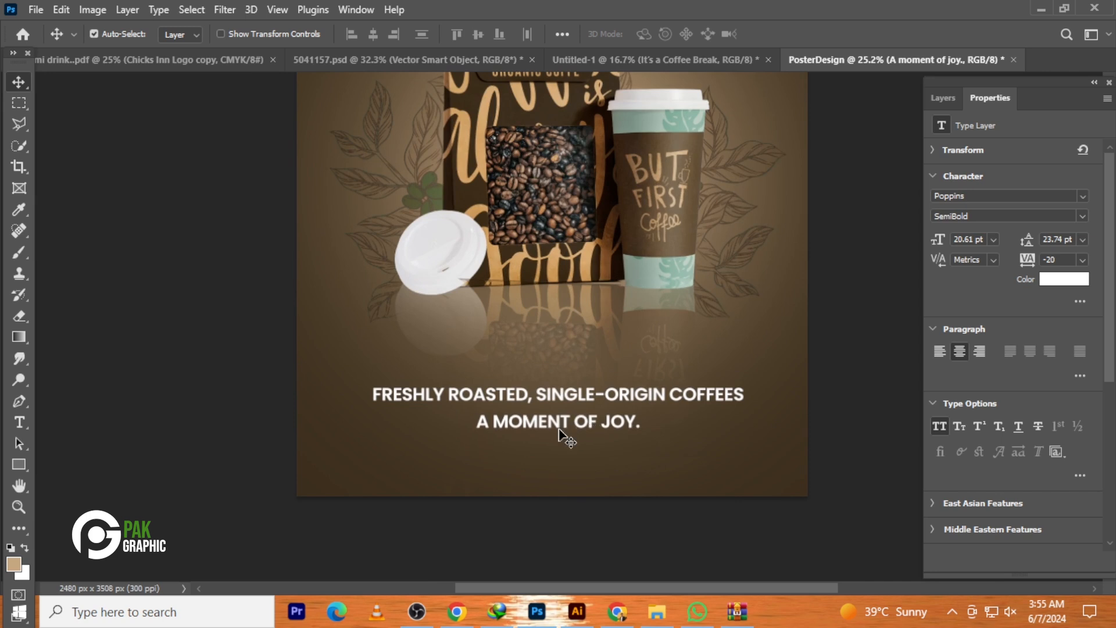
{"action": "left_click", "coordinate": [501, 152]}
{"action": "left_click", "coordinate": [378, 36]}
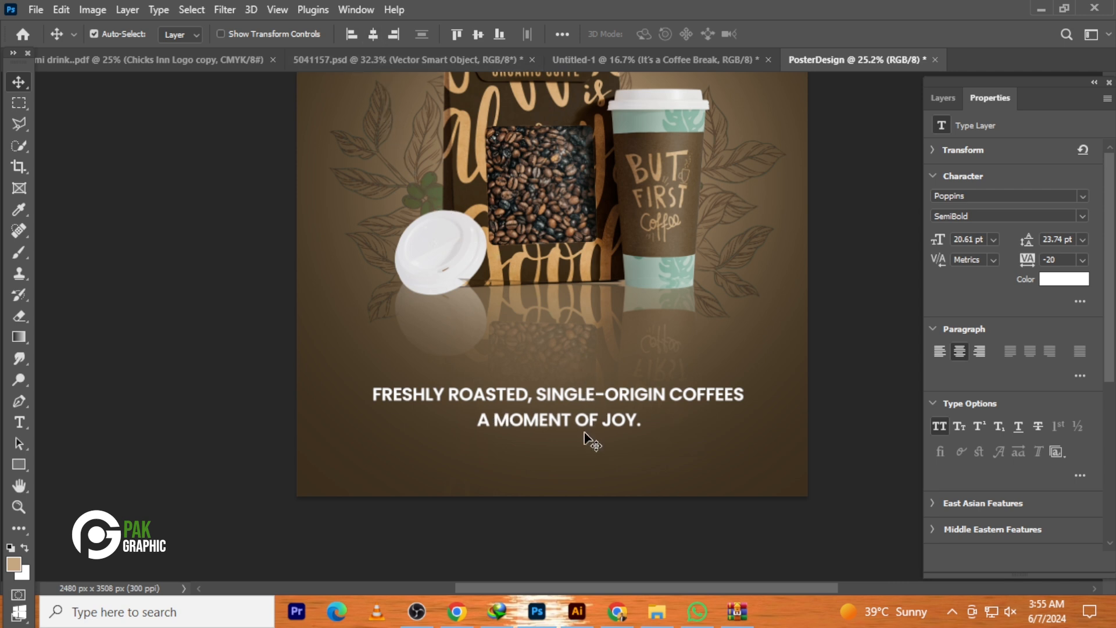
Nudge both tagline lines slightly down together and deselect them
{"action": "key", "text": "shift+Down"}
{"action": "key", "text": "shift+Down"}
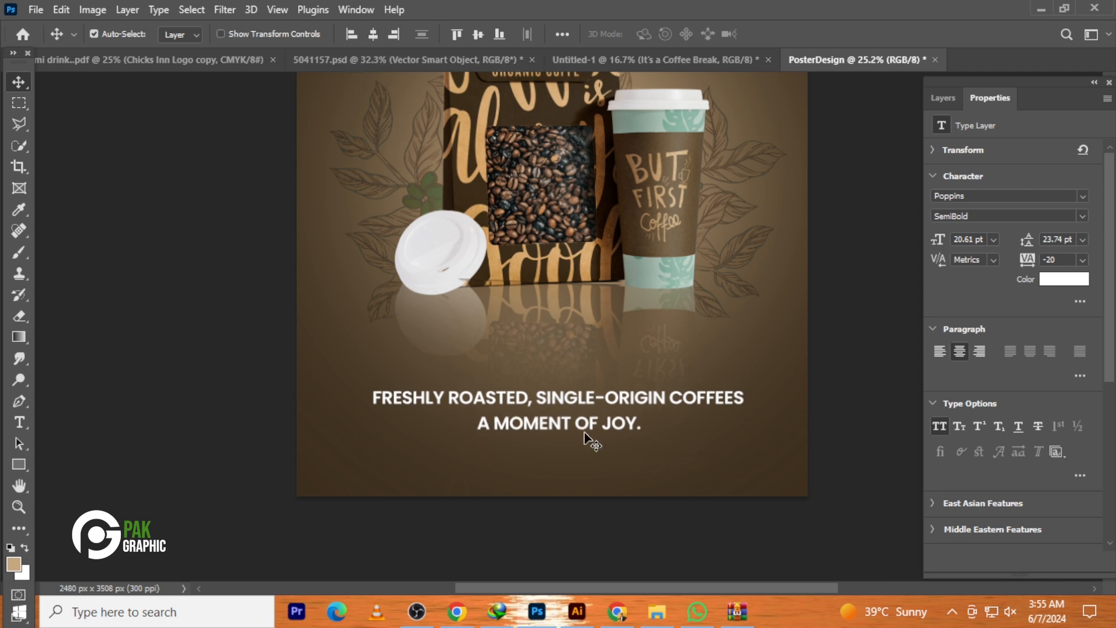
{"action": "key", "text": "Up"}
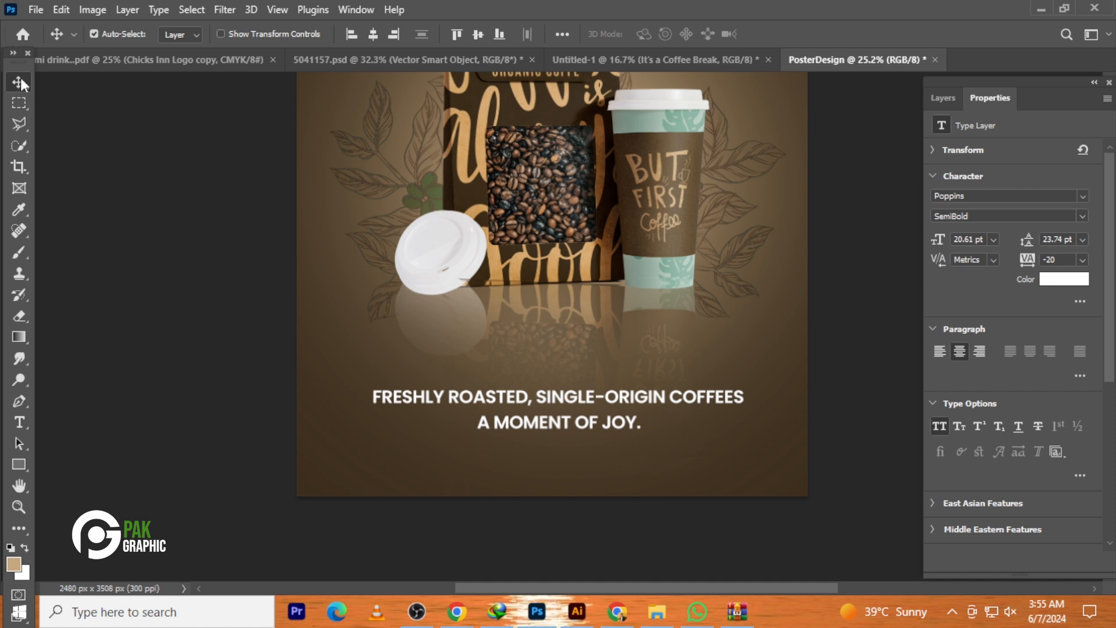
{"action": "left_click", "coordinate": [241, 317]}
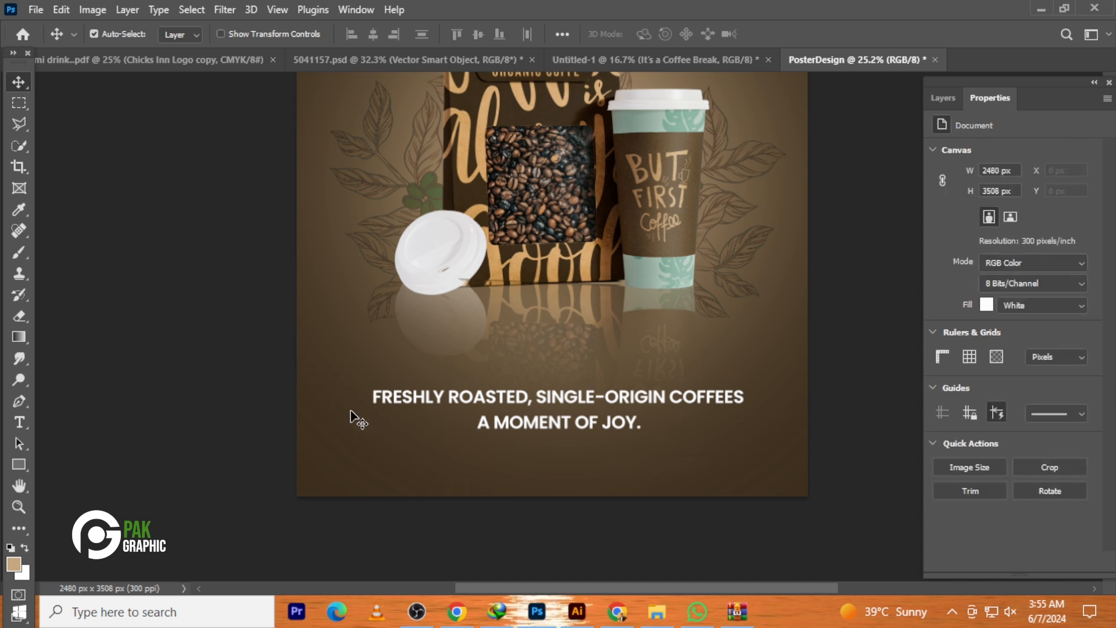
Add a new layer and draw a rectangle of about 1965 × 291 px framing both tagline lines
{"action": "left_click", "coordinate": [22, 463]}
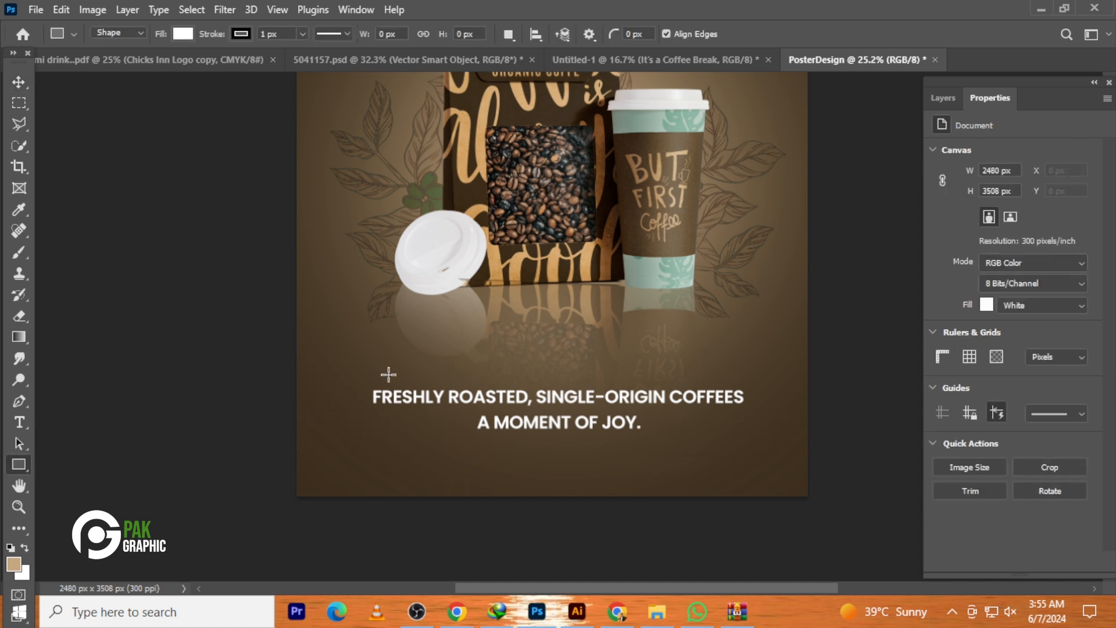
{"action": "left_click", "coordinate": [944, 98]}
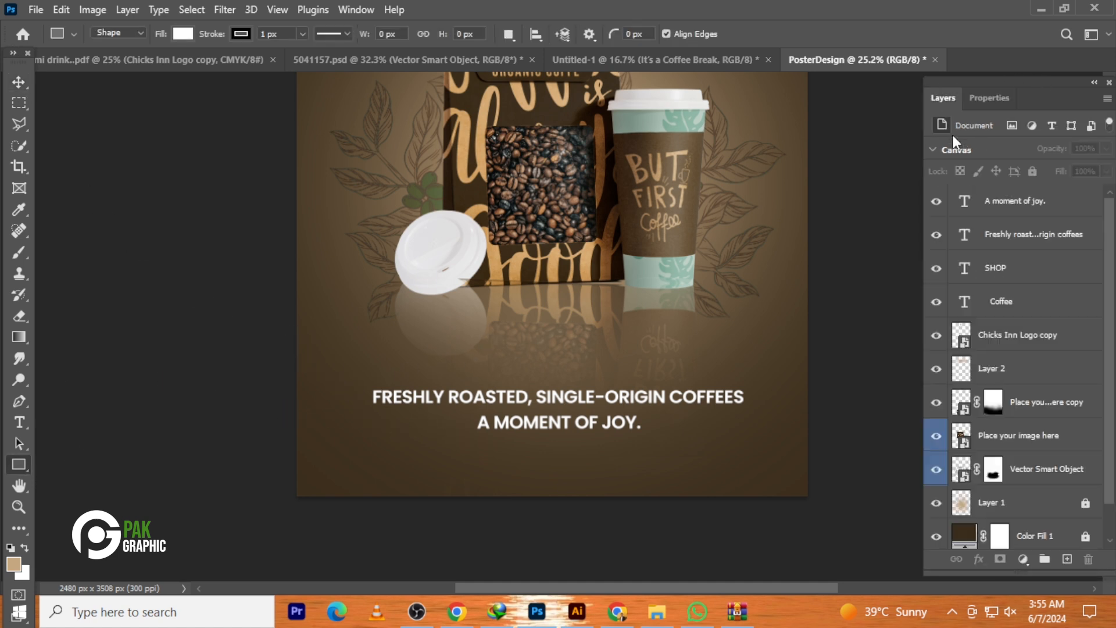
{"action": "left_click", "coordinate": [1067, 559]}
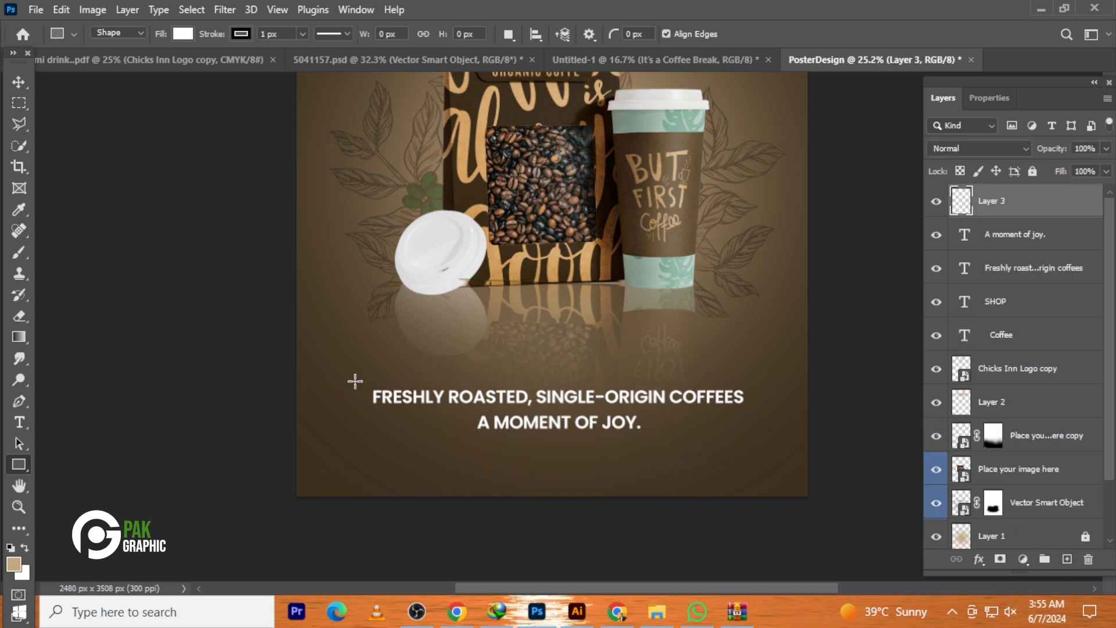
{"action": "left_click_drag", "start_coordinate": [355, 381], "coordinate": [758, 439]}
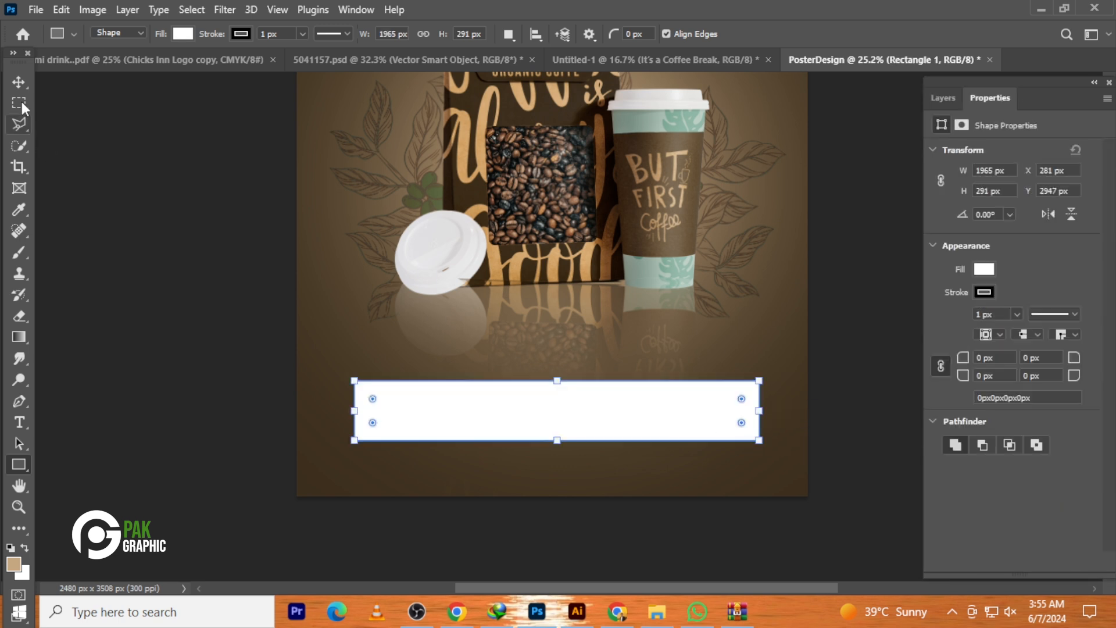
{"action": "left_click", "coordinate": [19, 81]}
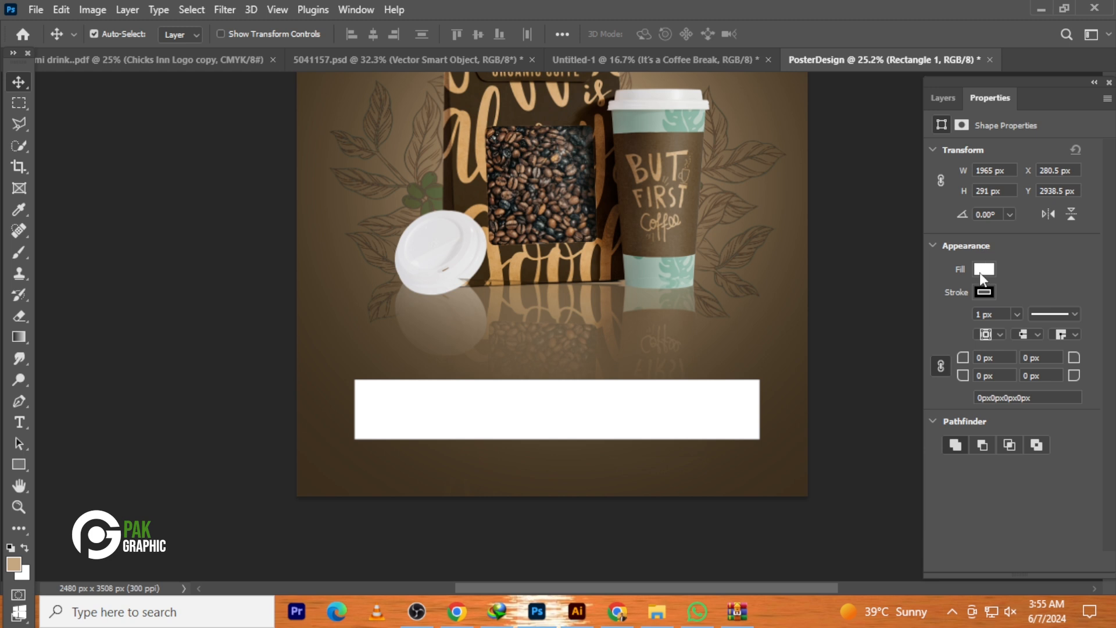
Remove the fill from the rectangle around the two tagline lines, keeping only its outline
{"action": "left_click", "coordinate": [982, 269]}
{"action": "left_click", "coordinate": [899, 300]}
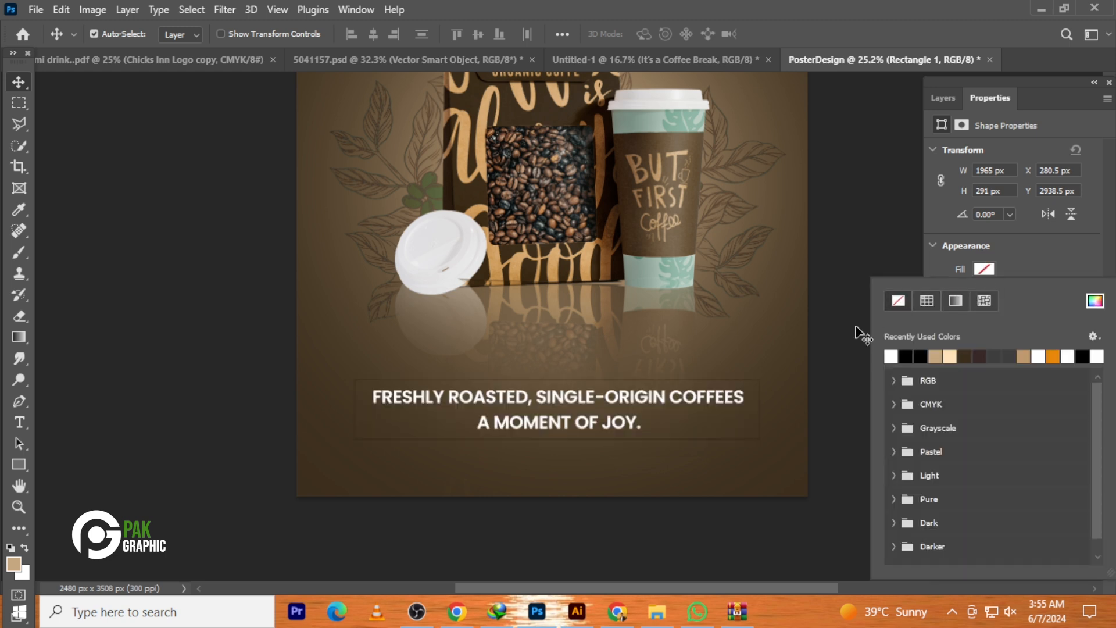
{"action": "left_click", "coordinate": [1061, 267]}
{"action": "left_click", "coordinate": [988, 291]}
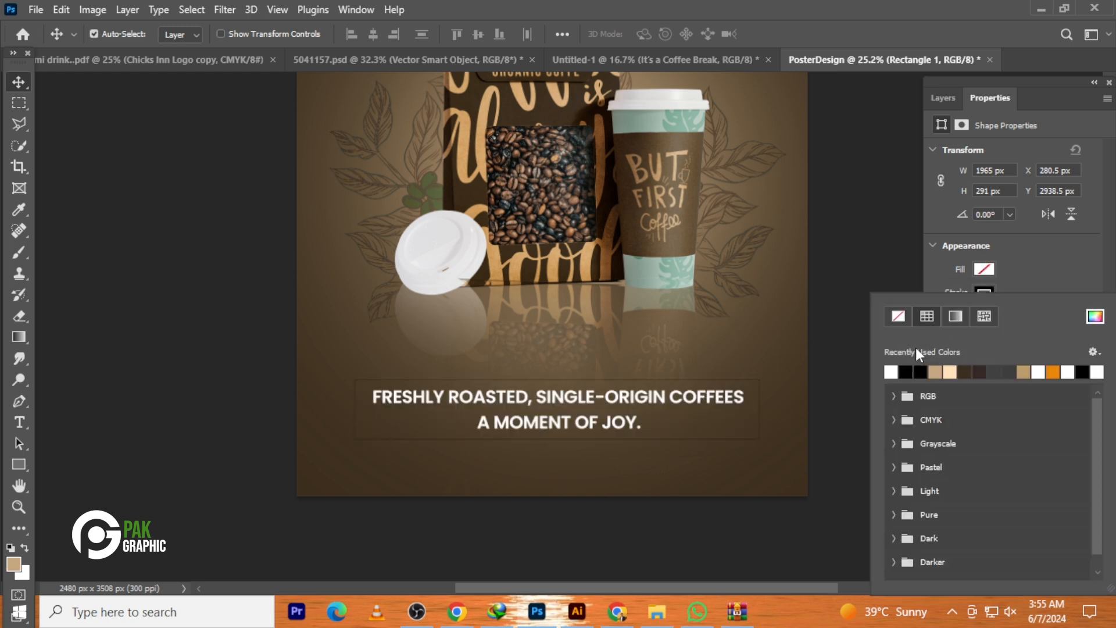
{"action": "left_click", "coordinate": [990, 291]}
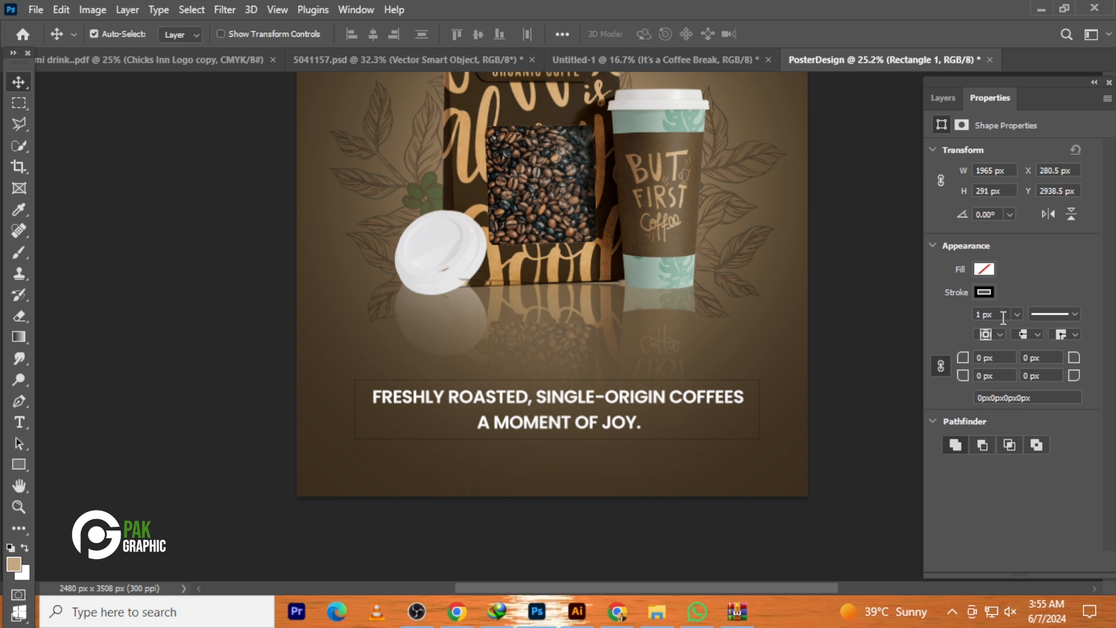
Try to set the tagline rectangle's stroke width to 5 px
{"action": "left_click_drag", "start_coordinate": [1004, 316], "coordinate": [974, 315]}
{"action": "key", "text": "Up"}
{"action": "key", "text": "Up"}
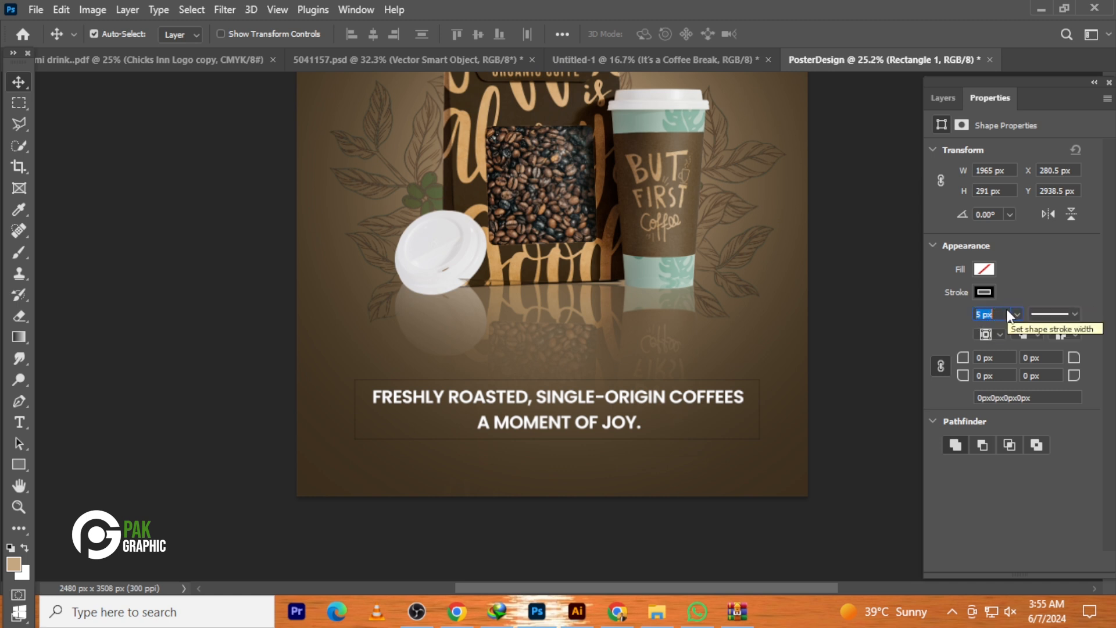
{"action": "left_click", "coordinate": [869, 353]}
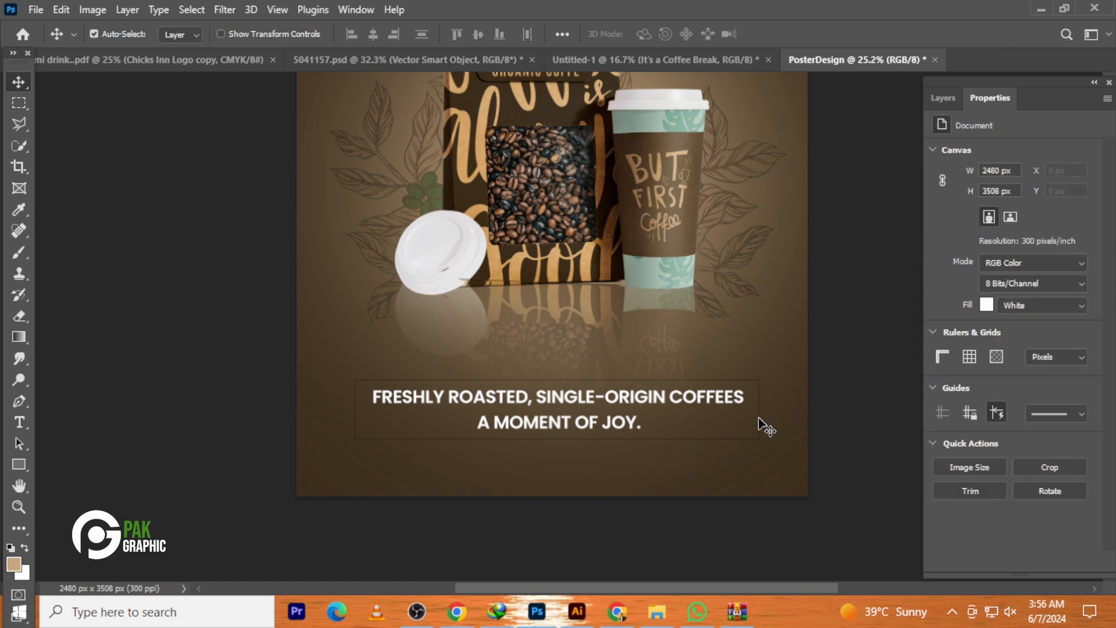
Reselect the tagline rectangle and try again to thicken its stroke, raising the width to 7 px
{"action": "left_click_drag", "start_coordinate": [860, 395], "coordinate": [754, 443]}
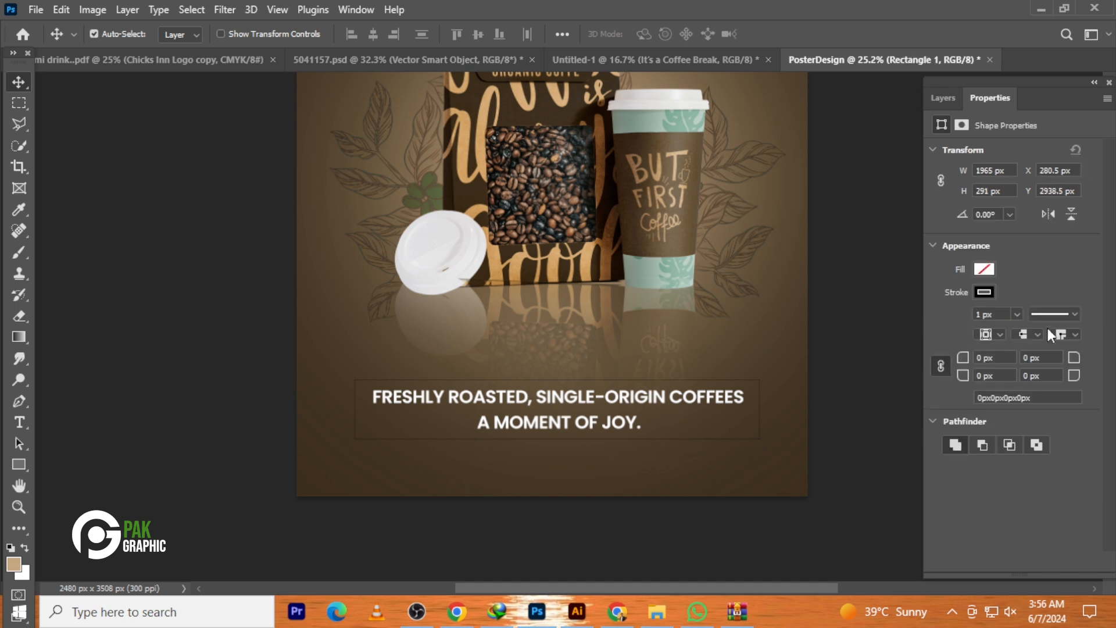
{"action": "left_click_drag", "start_coordinate": [998, 316], "coordinate": [979, 317]}
{"action": "key", "text": "Up"}
{"action": "left_click", "coordinate": [885, 366]}
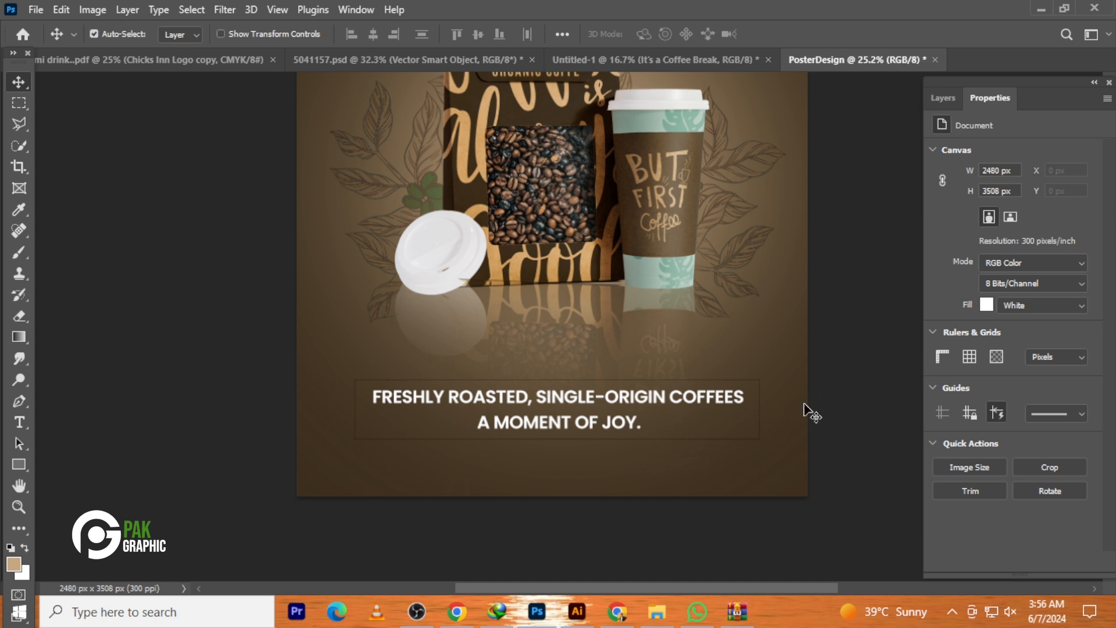
{"action": "scroll", "coordinate": [730, 451], "scroll_direction": "up", "scroll_amount": 2}
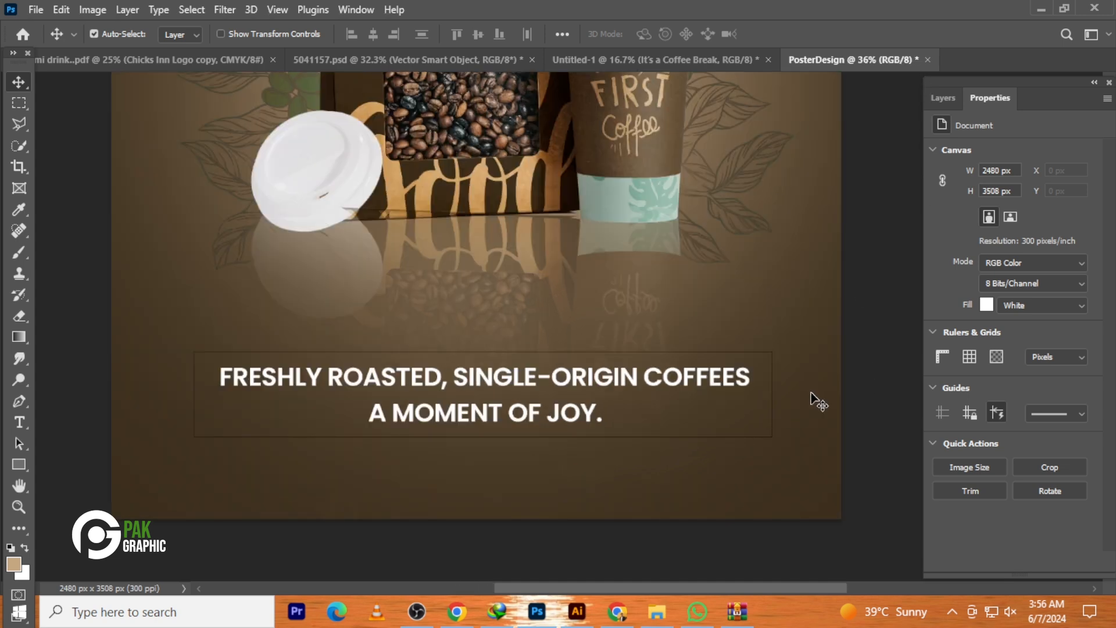
{"action": "left_click_drag", "start_coordinate": [812, 393], "coordinate": [758, 422]}
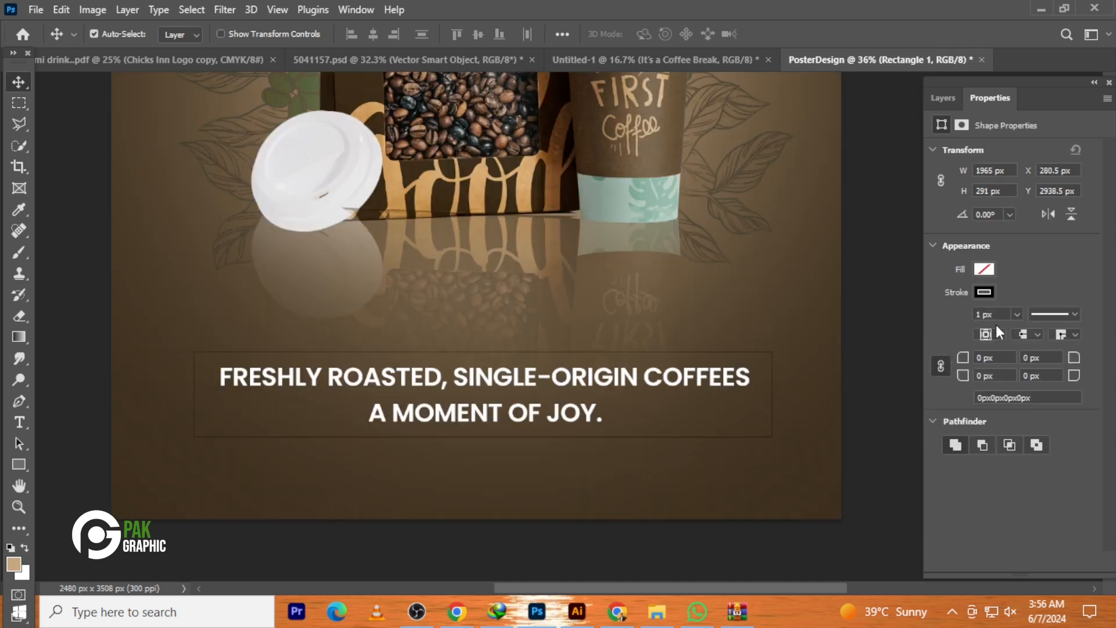
{"action": "left_click", "coordinate": [999, 314]}
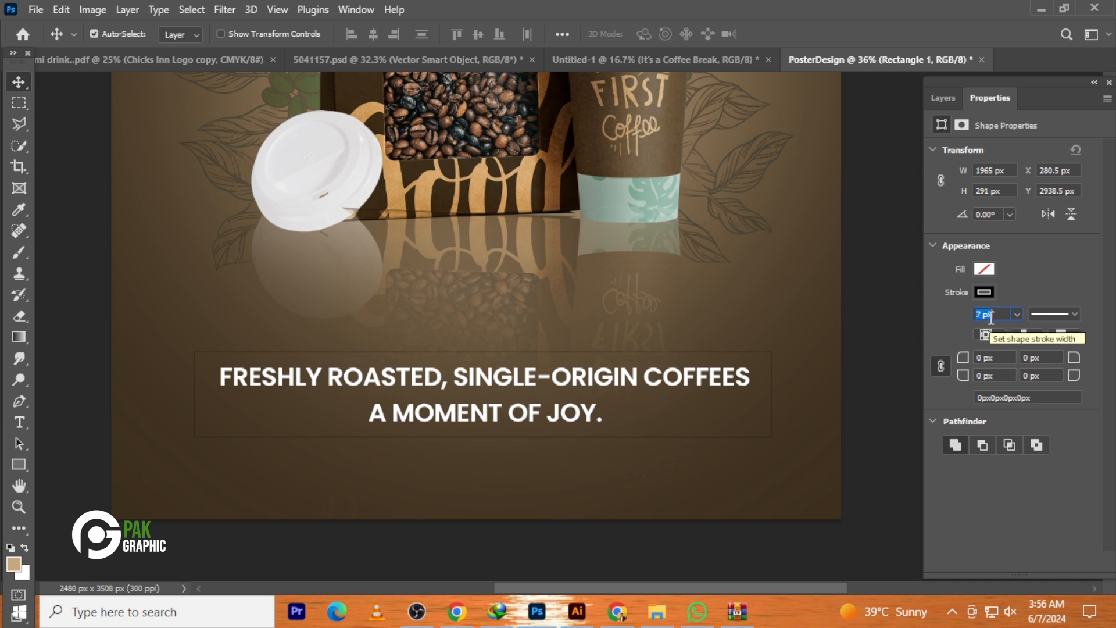
{"action": "left_click", "coordinate": [865, 344]}
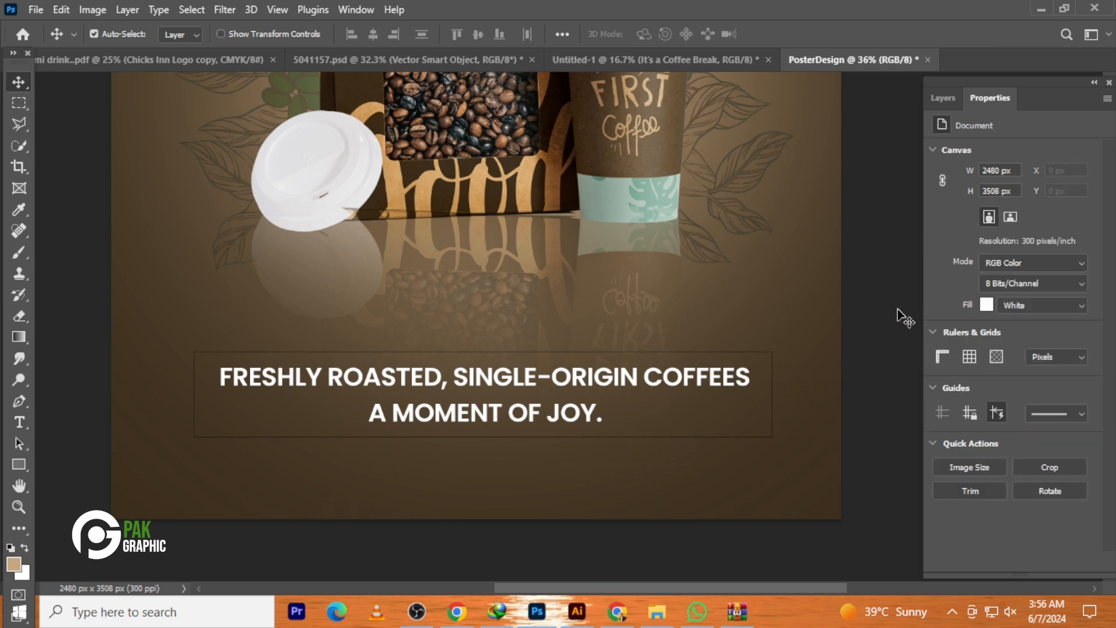
Hide and reshow the Rectangle 1 layer to check the frame, and open its stroke width for editing
{"action": "scroll", "coordinate": [910, 279], "scroll_direction": "up", "scroll_amount": 2}
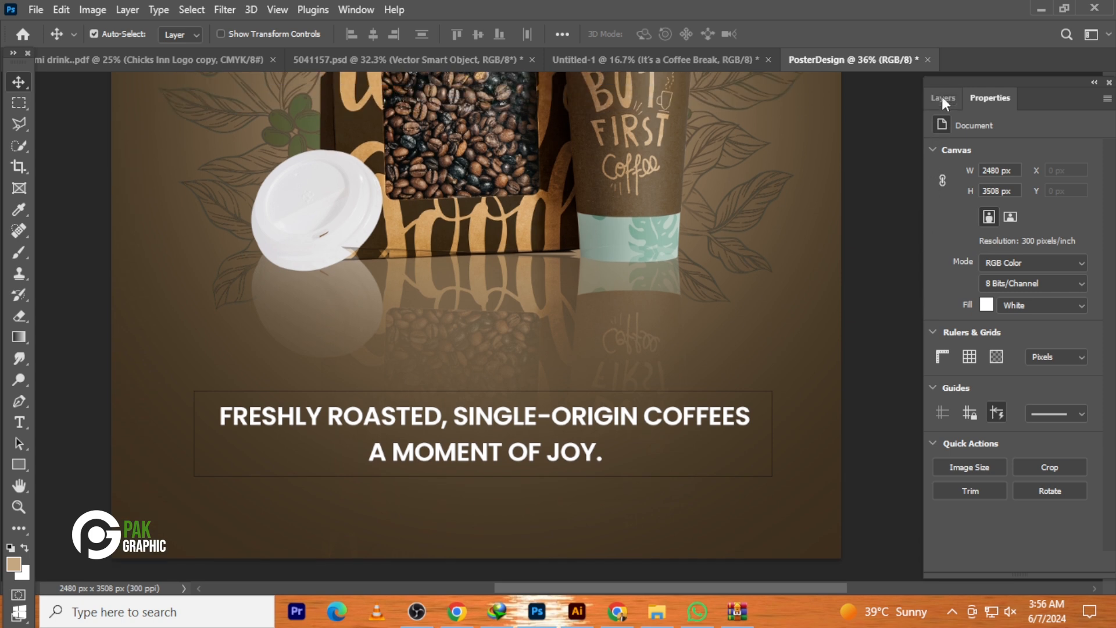
{"action": "left_click", "coordinate": [942, 96]}
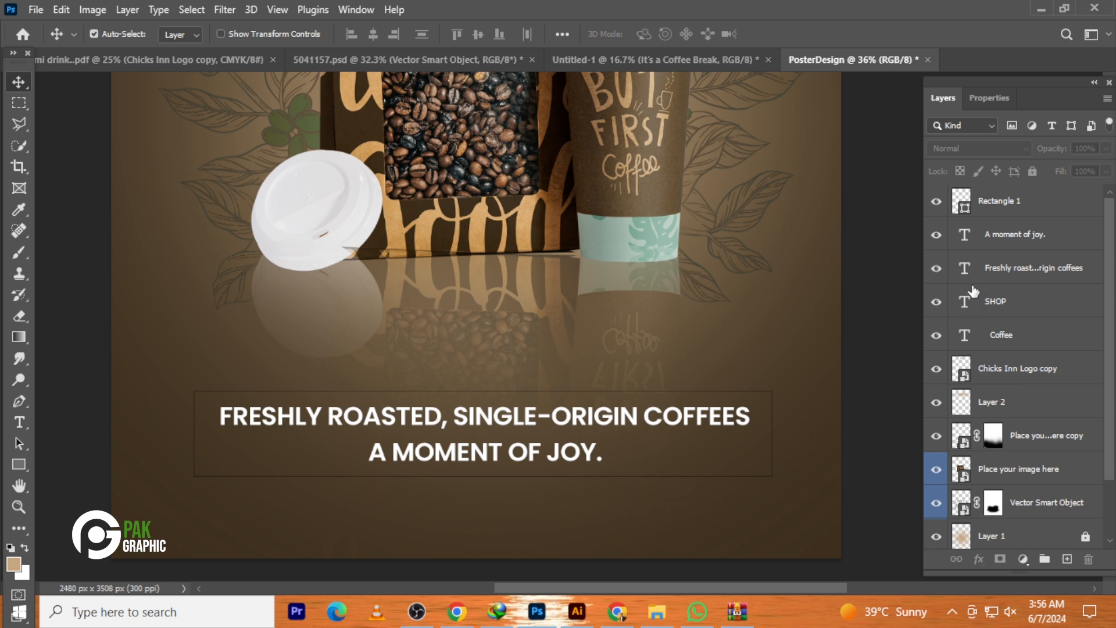
{"action": "left_click", "coordinate": [987, 247]}
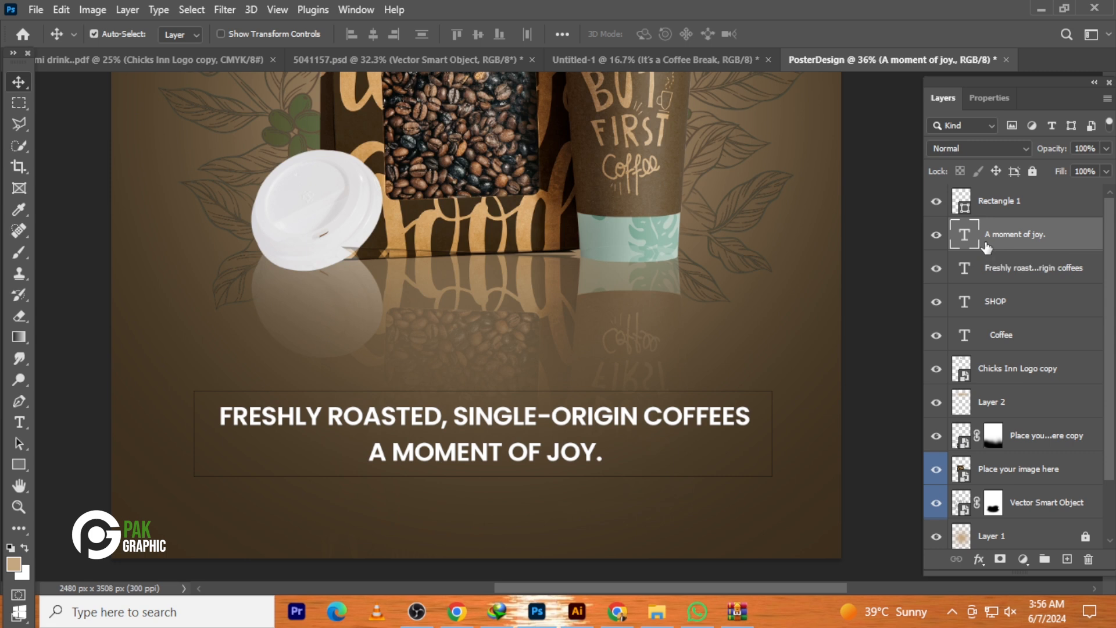
{"action": "left_click", "coordinate": [937, 203]}
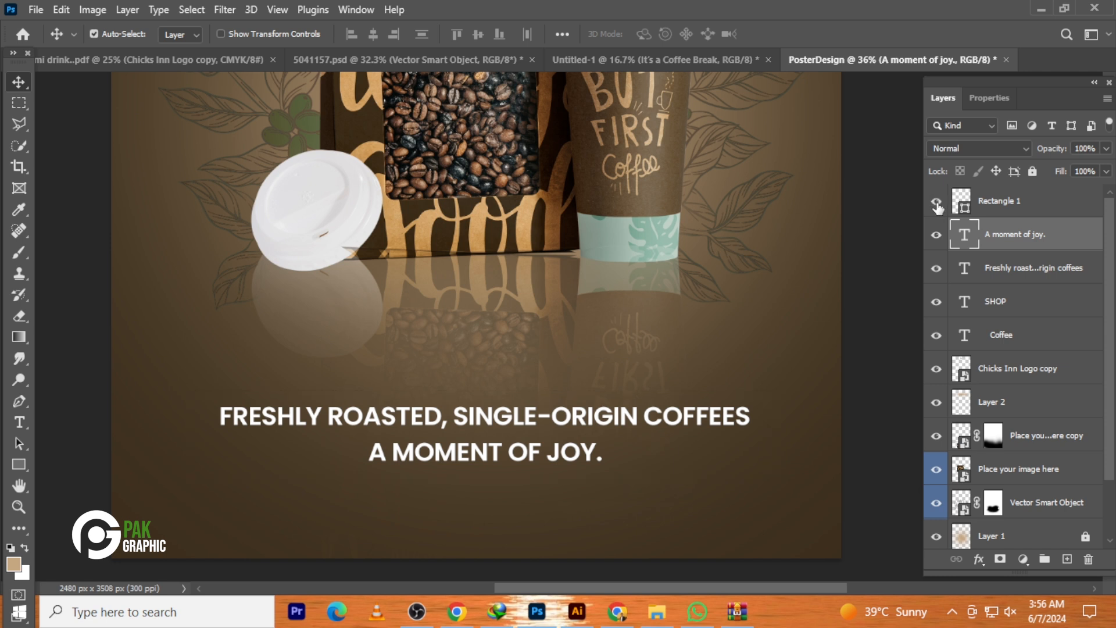
{"action": "left_click", "coordinate": [1014, 202]}
{"action": "left_click", "coordinate": [996, 99]}
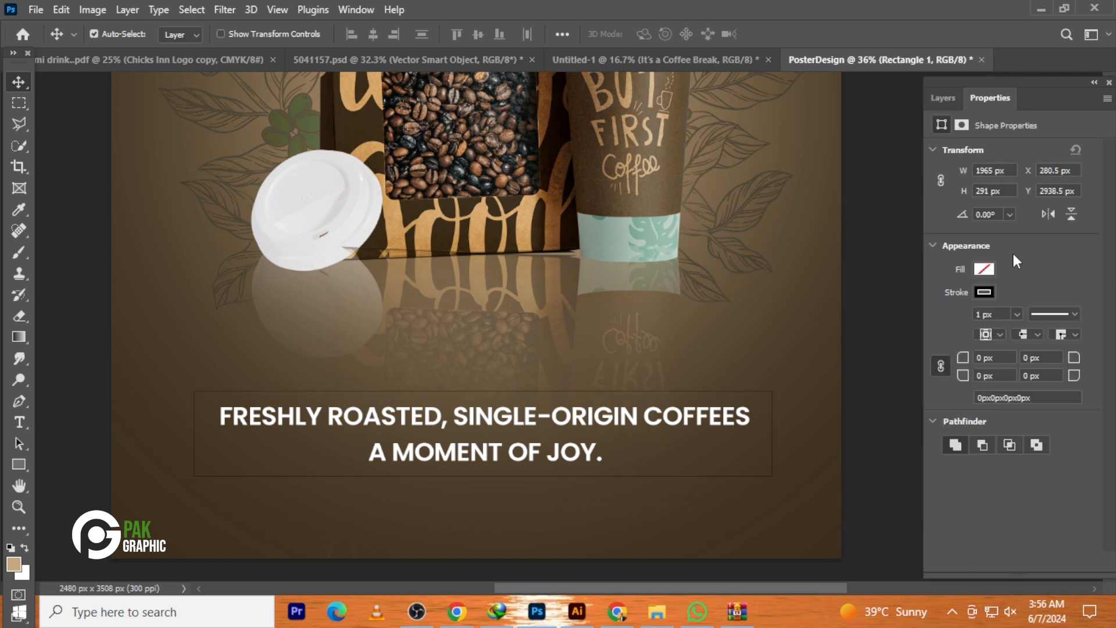
{"action": "left_click_drag", "start_coordinate": [1007, 311], "coordinate": [971, 317]}
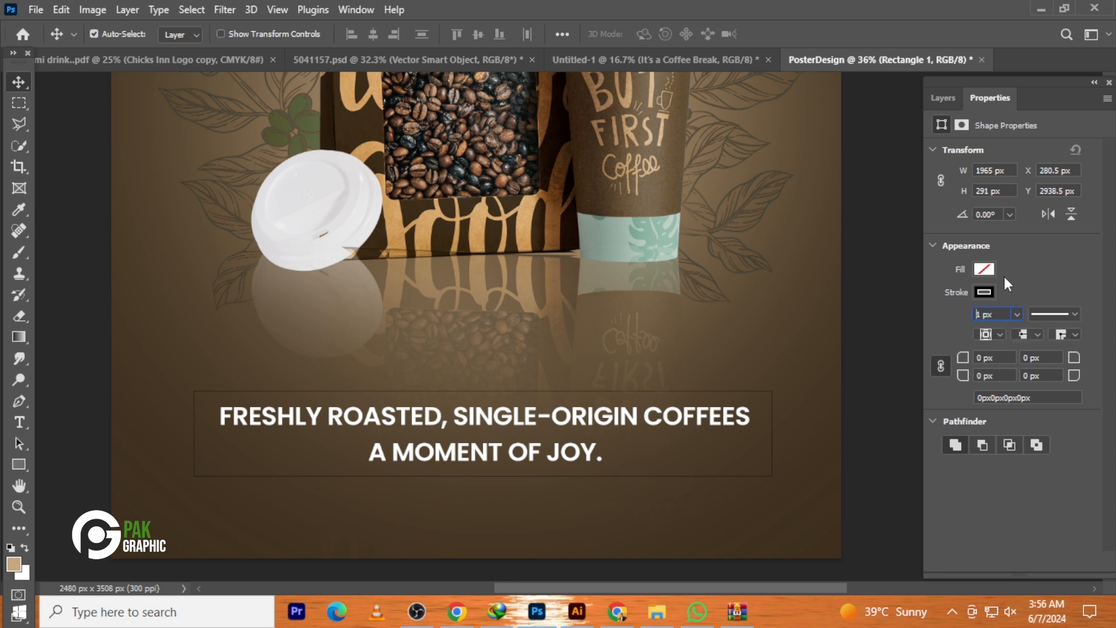
{"action": "left_click", "coordinate": [910, 354]}
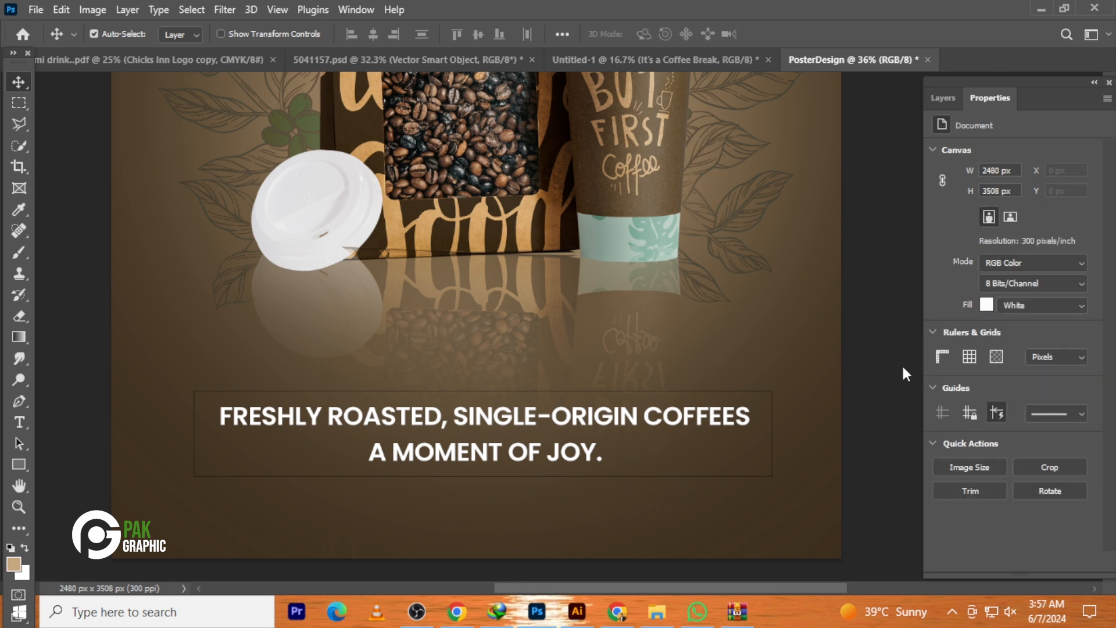
Change the stroke colour of the Rectangle 1 layer to white and deselect it
{"action": "left_click", "coordinate": [943, 97]}
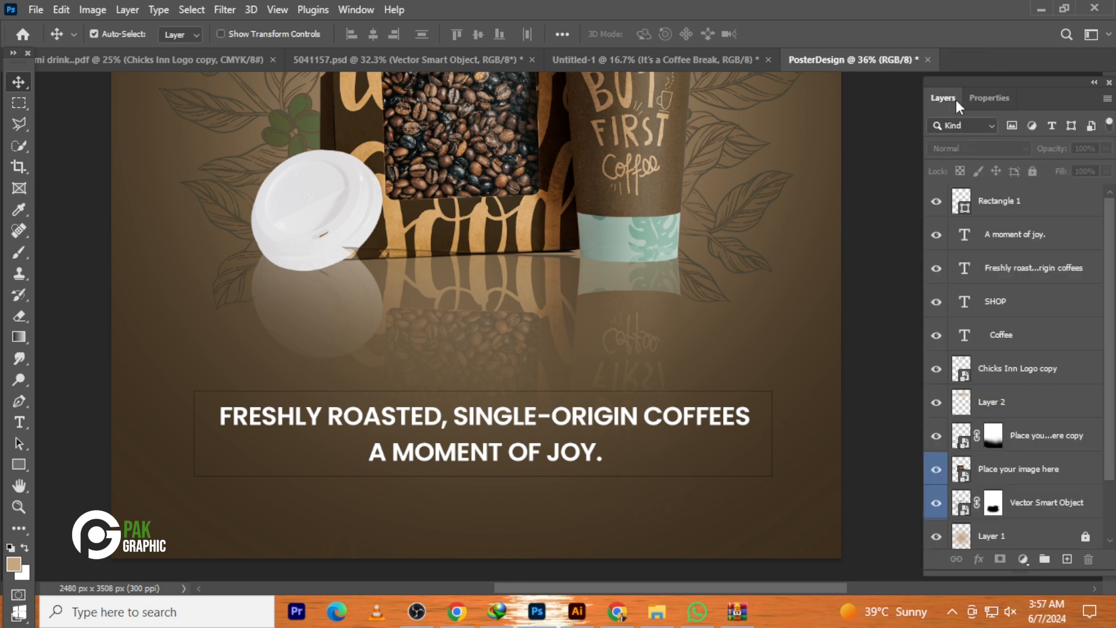
{"action": "left_click", "coordinate": [998, 200]}
{"action": "left_click", "coordinate": [990, 97]}
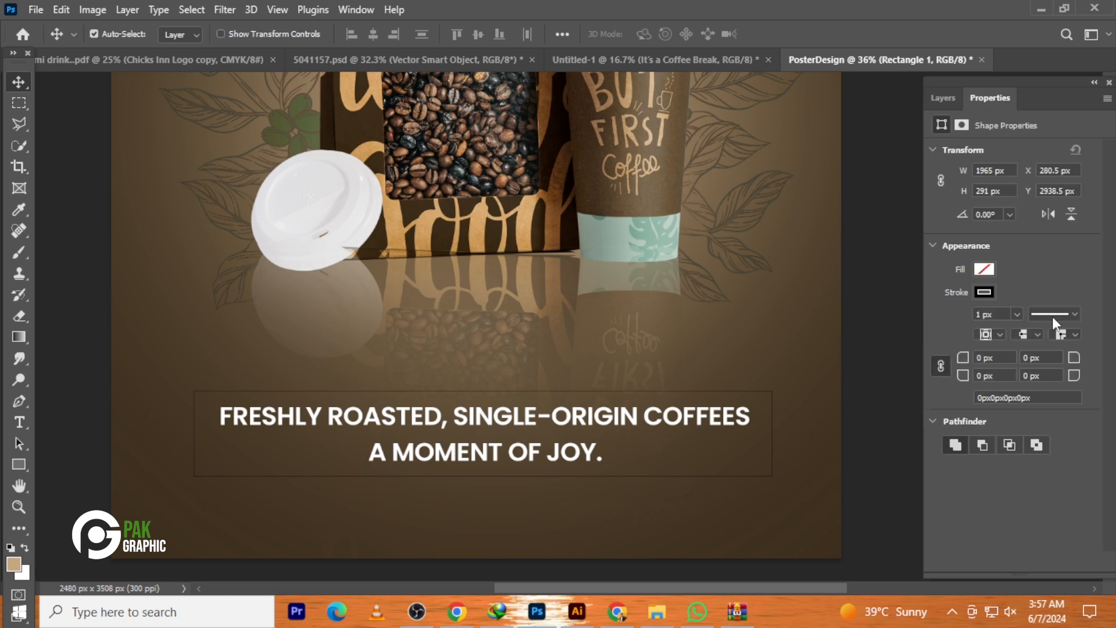
{"action": "left_click", "coordinate": [984, 292]}
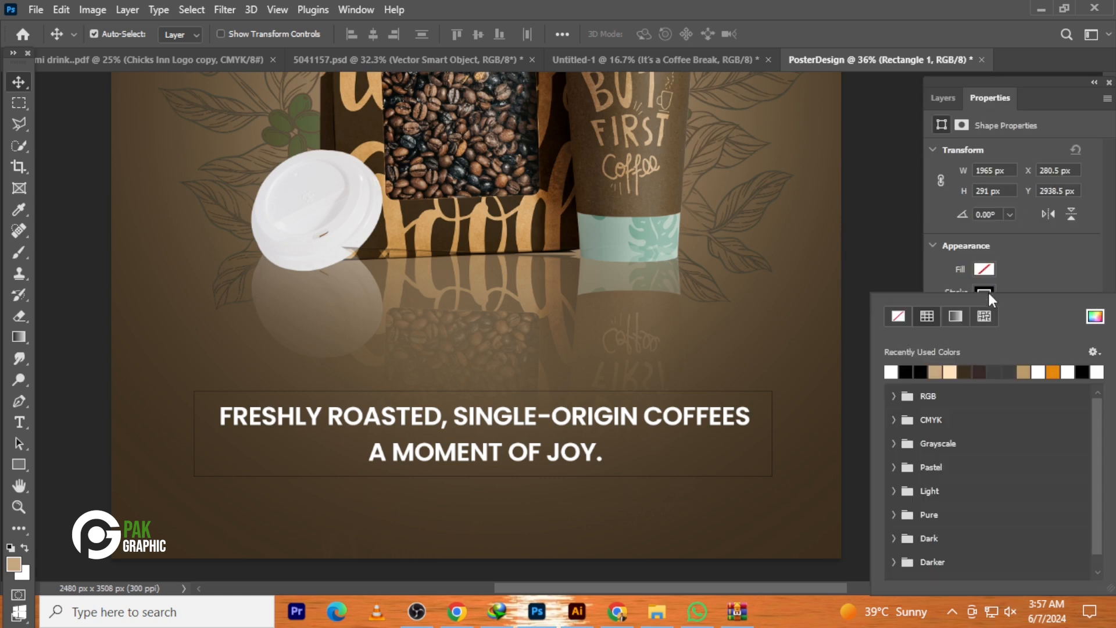
{"action": "left_click", "coordinate": [891, 370]}
{"action": "left_click", "coordinate": [882, 224]}
{"action": "left_click", "coordinate": [882, 224]}
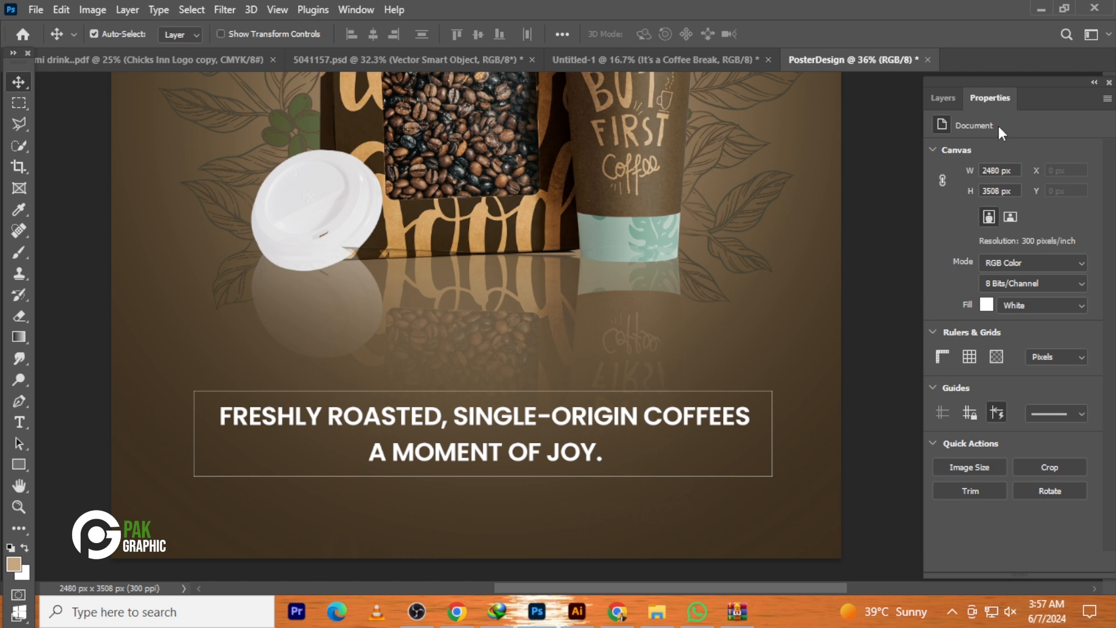
Rasterize the Rectangle 1 shape layer
{"action": "left_click", "coordinate": [958, 99]}
{"action": "left_click", "coordinate": [1028, 204]}
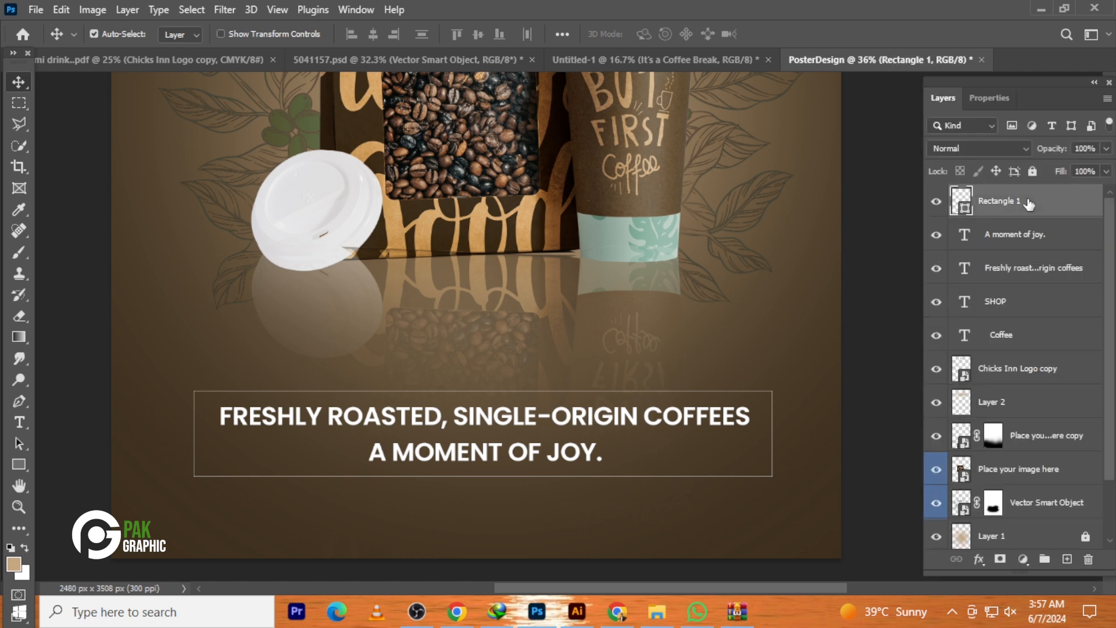
{"action": "right_click", "coordinate": [1031, 213]}
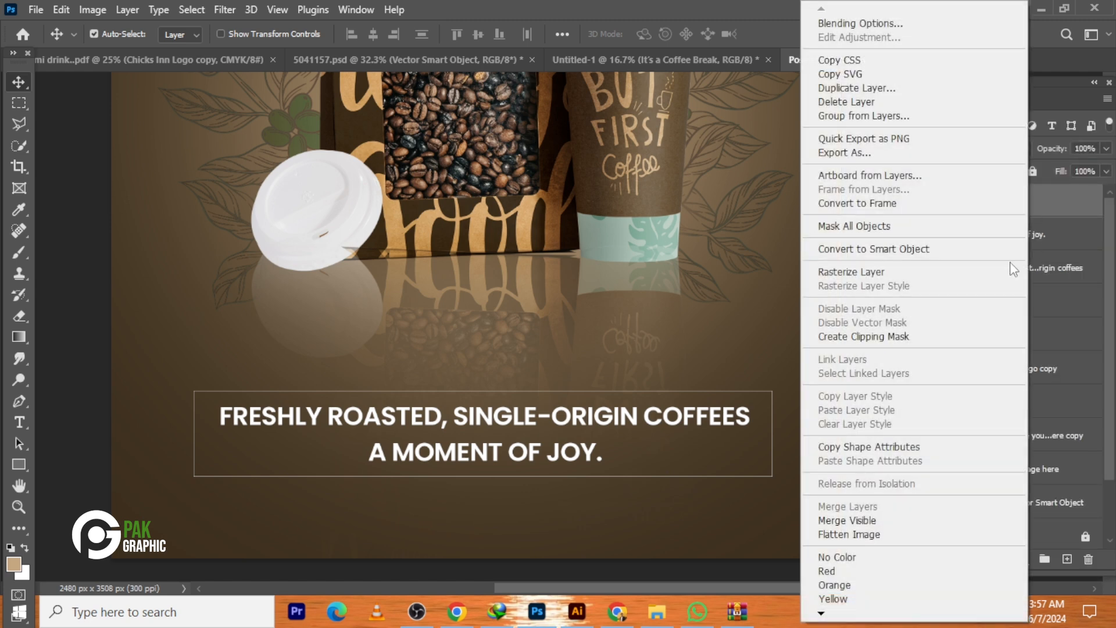
{"action": "left_click", "coordinate": [911, 273]}
Convert the Rectangle 1 layer to a smart object and rasterize it again
{"action": "right_click", "coordinate": [1034, 192]}
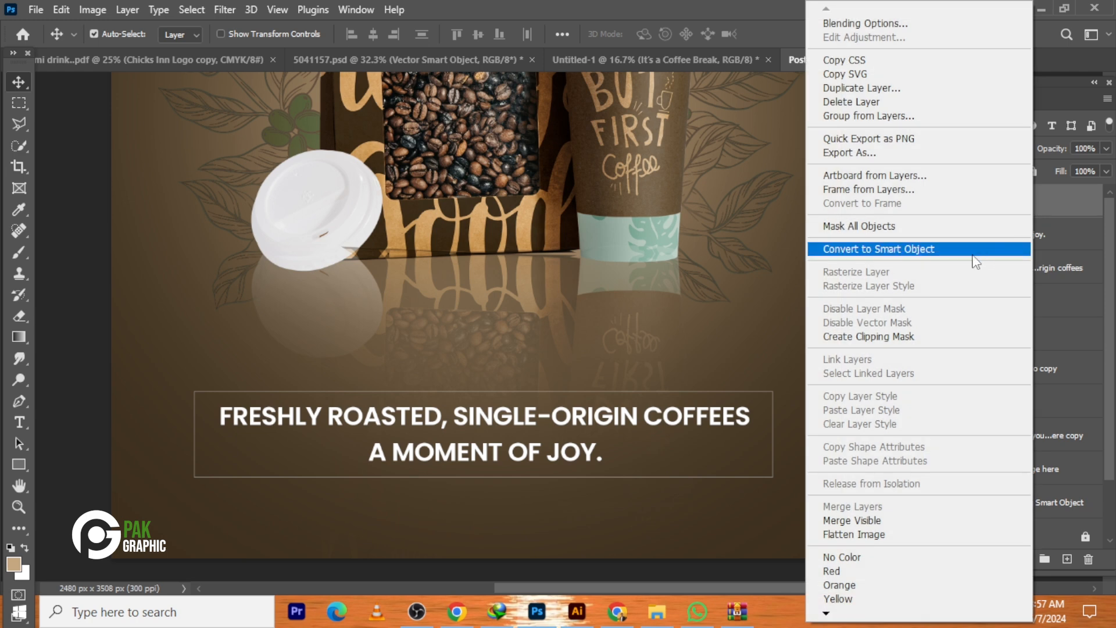
{"action": "left_click", "coordinate": [974, 256]}
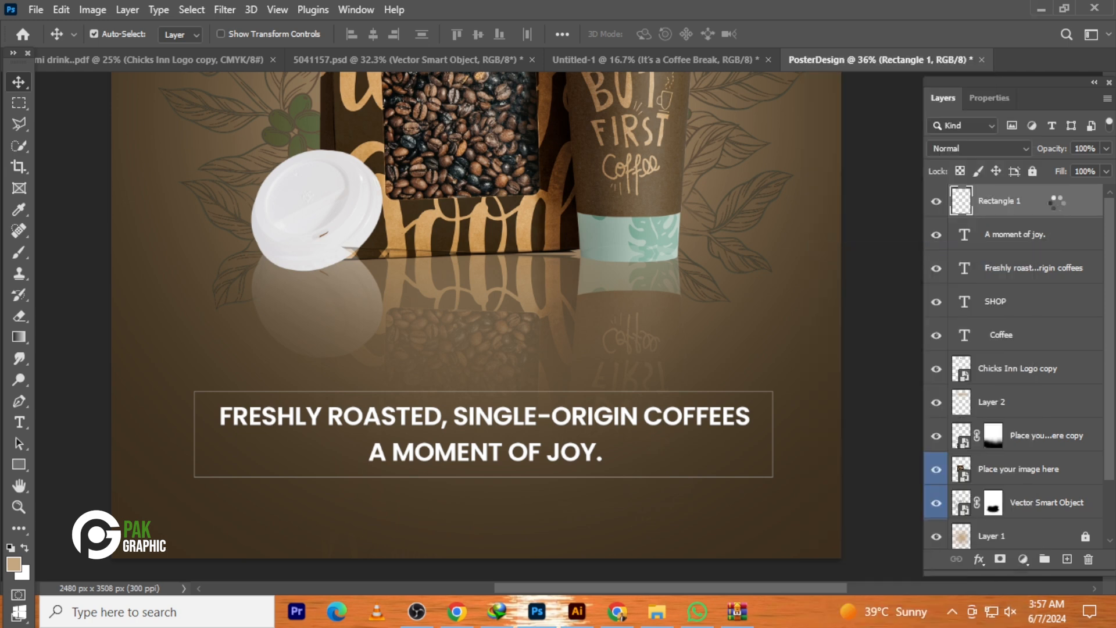
{"action": "right_click", "coordinate": [1056, 203]}
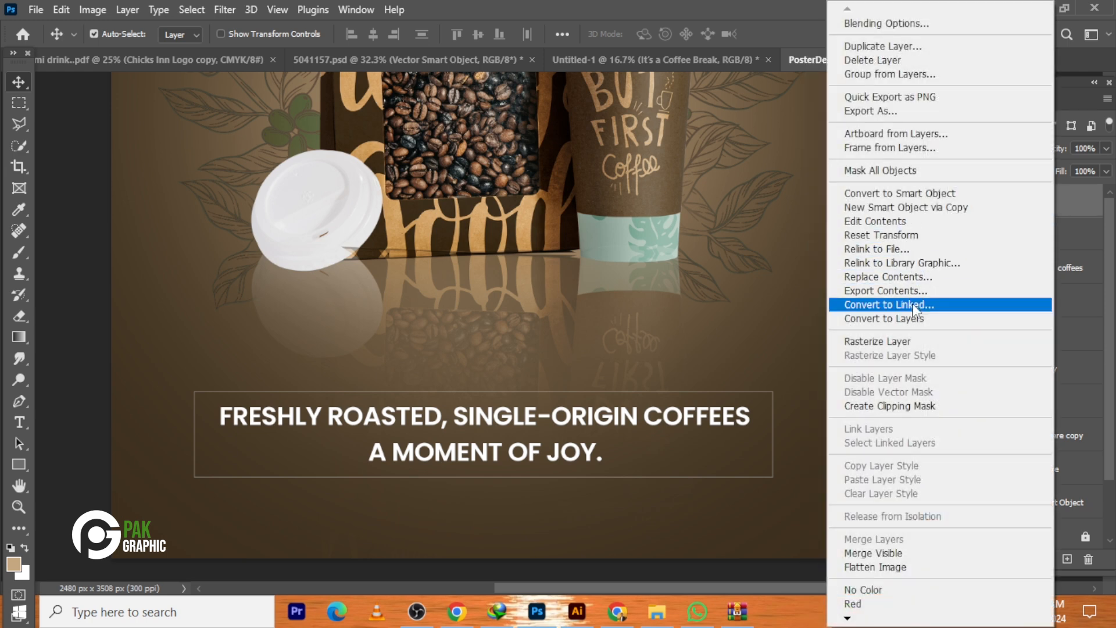
{"action": "left_click", "coordinate": [915, 343]}
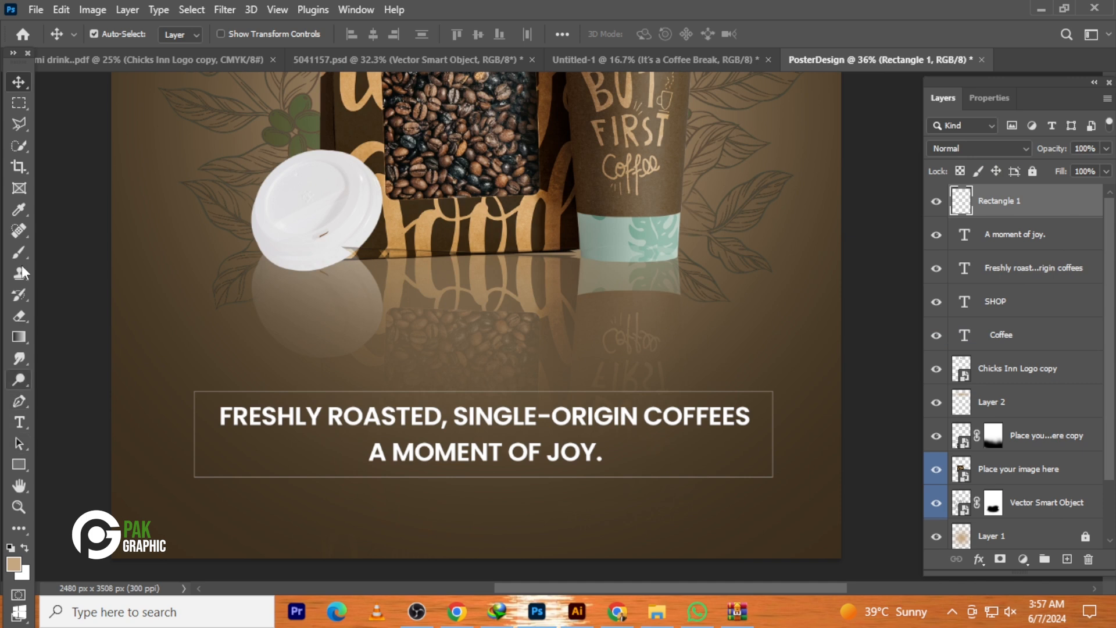
Marquee-select the middle of the white frame, centre the selection over the tagline, delete that part of the outline and deselect
{"action": "left_click", "coordinate": [19, 103]}
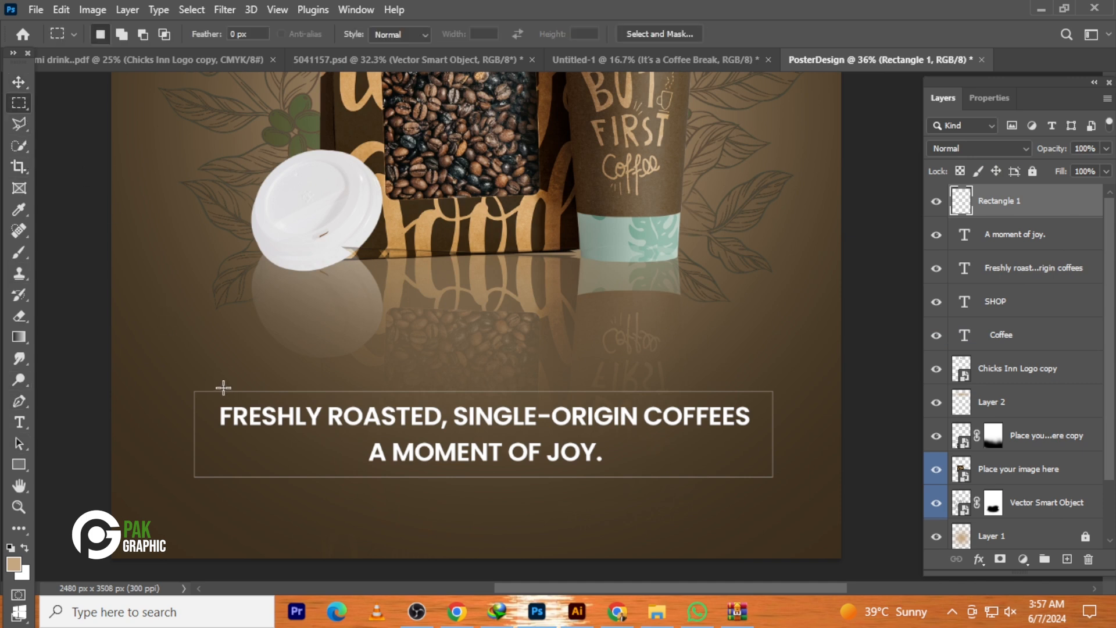
{"action": "left_click_drag", "start_coordinate": [218, 388], "coordinate": [685, 483]}
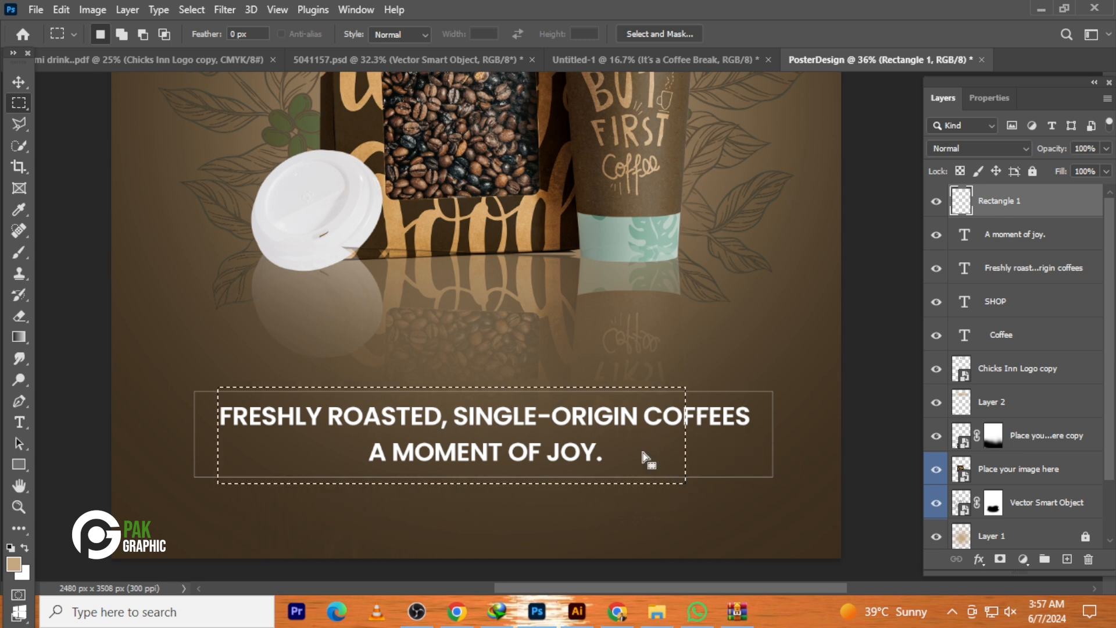
{"action": "key", "text": "shift+Right"}
{"action": "key", "text": "shift+Right"}
{"action": "key", "text": "shift+Right"}
{"action": "key", "text": "shift+Right"}
{"action": "key", "text": "shift+Right"}
{"action": "key", "text": "shift+Right"}
{"action": "key", "text": "shift+Right"}
{"action": "key", "text": "shift+Right"}
{"action": "key", "text": "shift+Right"}
{"action": "key", "text": "shift+Right"}
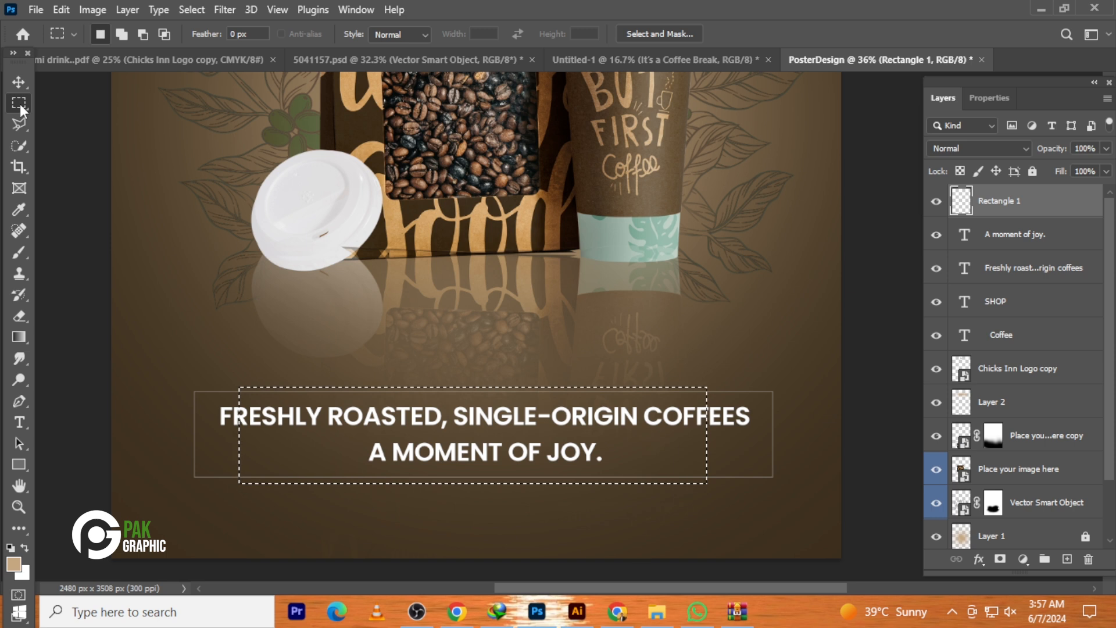
{"action": "key", "text": "shift+Right"}
{"action": "key", "text": "shift+Right"}
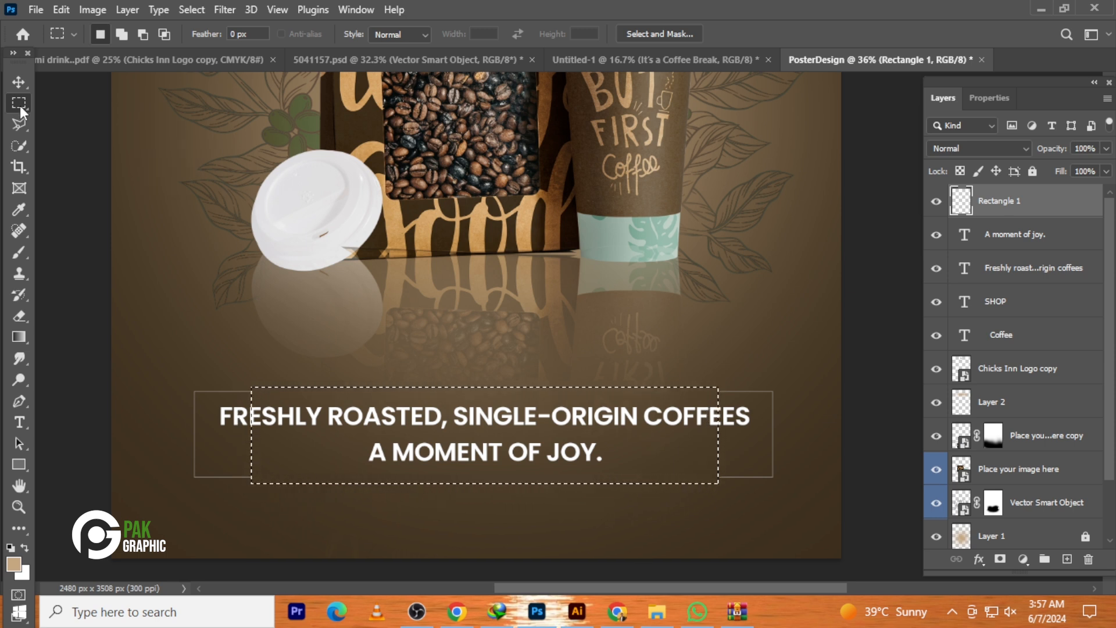
{"action": "key", "text": "ctrl+d"}
{"action": "left_click", "coordinate": [22, 82]}
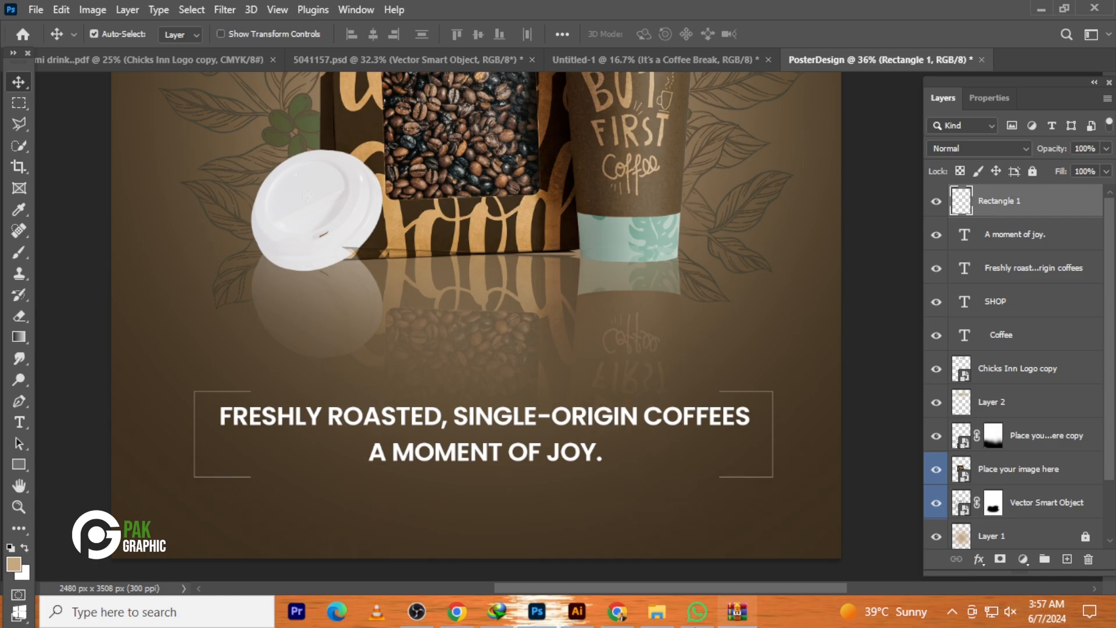